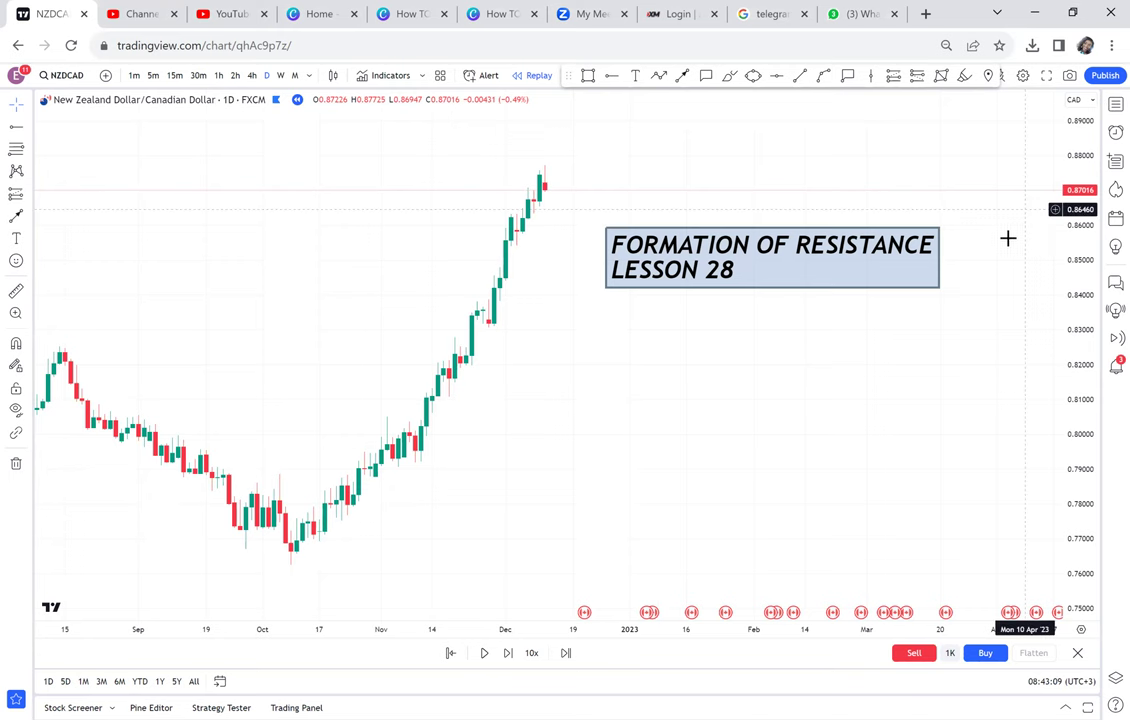
Place a green horizontal line at 0.83474 across the daily NZDCAD chart
scroll(893, 290, down, 5)
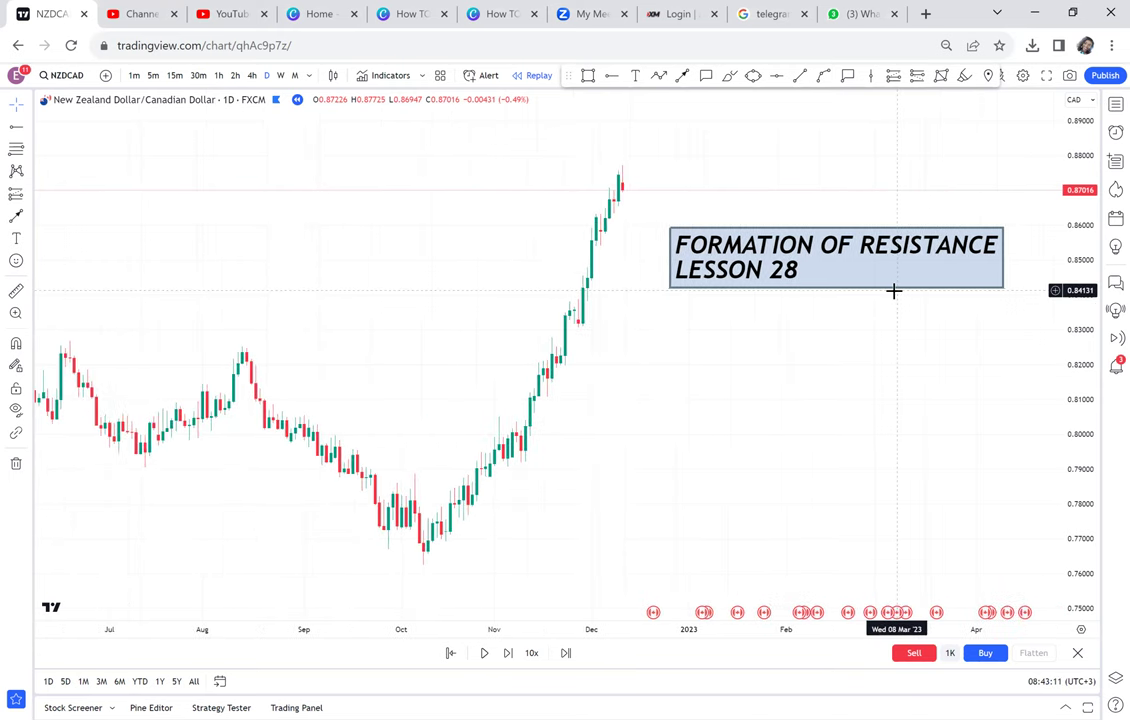
scroll(893, 290, down, 4)
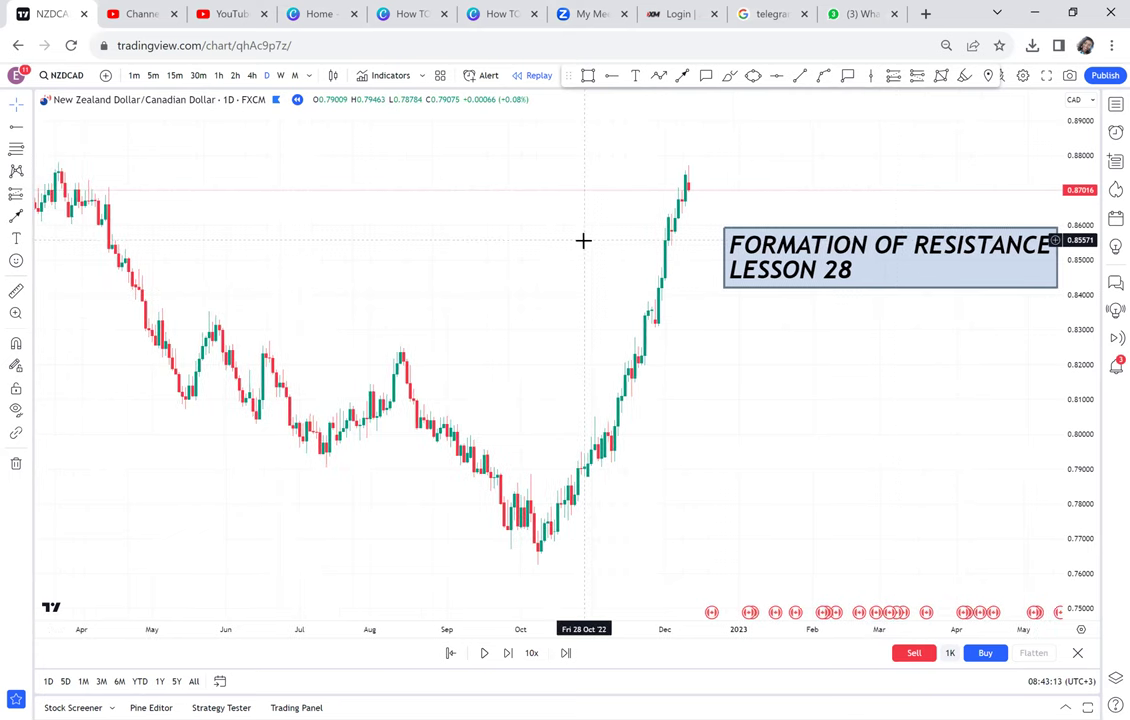
click(232, 314)
drag(182, 375, 444, 315)
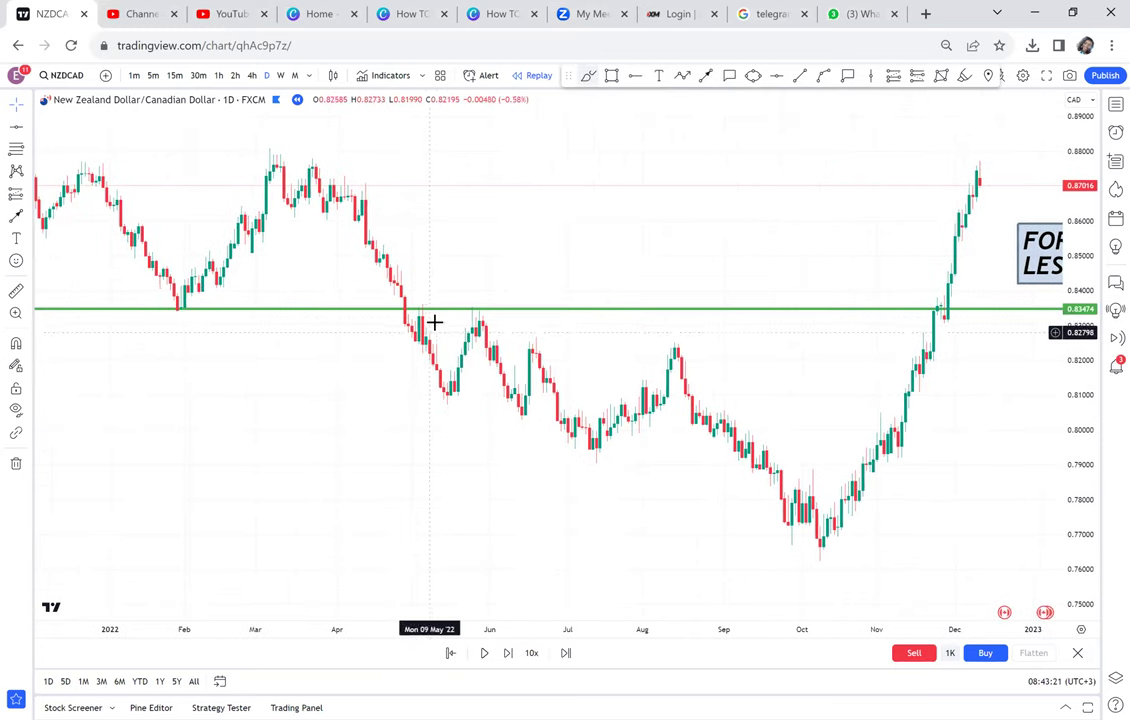
Circle with the brush the two May 2022 price touches on the 0.83474 line
mouse_move(435, 314)
mouse_down()
mouse_move(419, 301)
mouse_move(402, 316)
mouse_up()
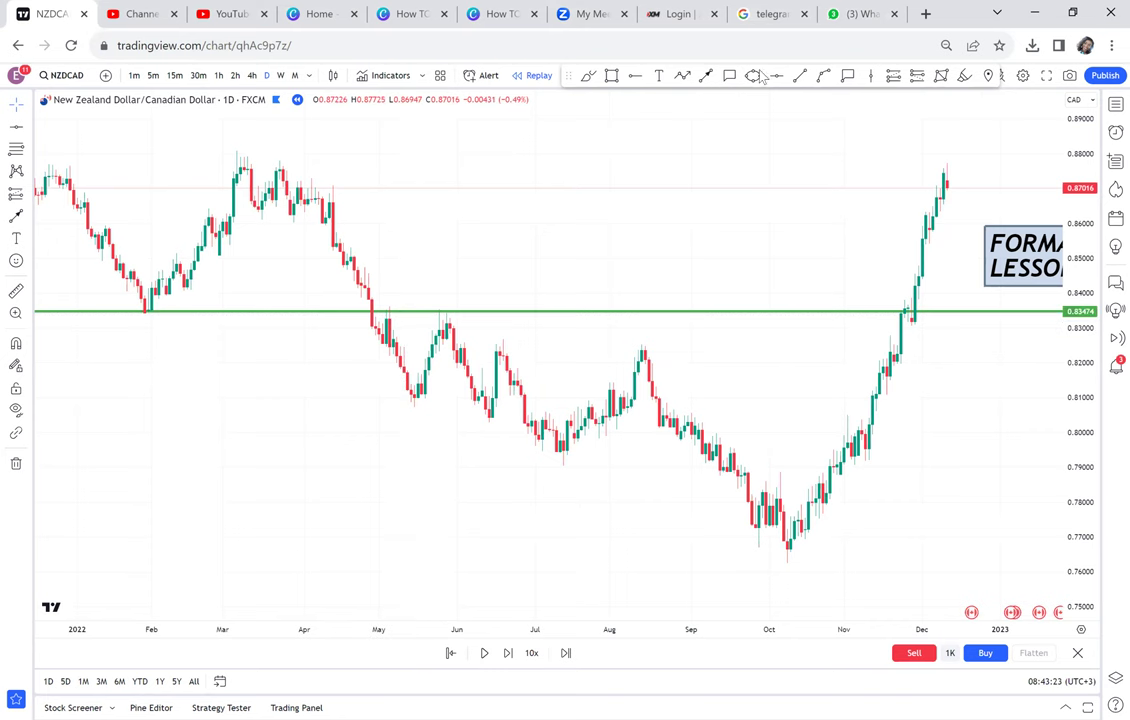
click(587, 75)
mouse_move(400, 300)
mouse_down()
mouse_move(464, 303)
mouse_move(442, 297)
mouse_up()
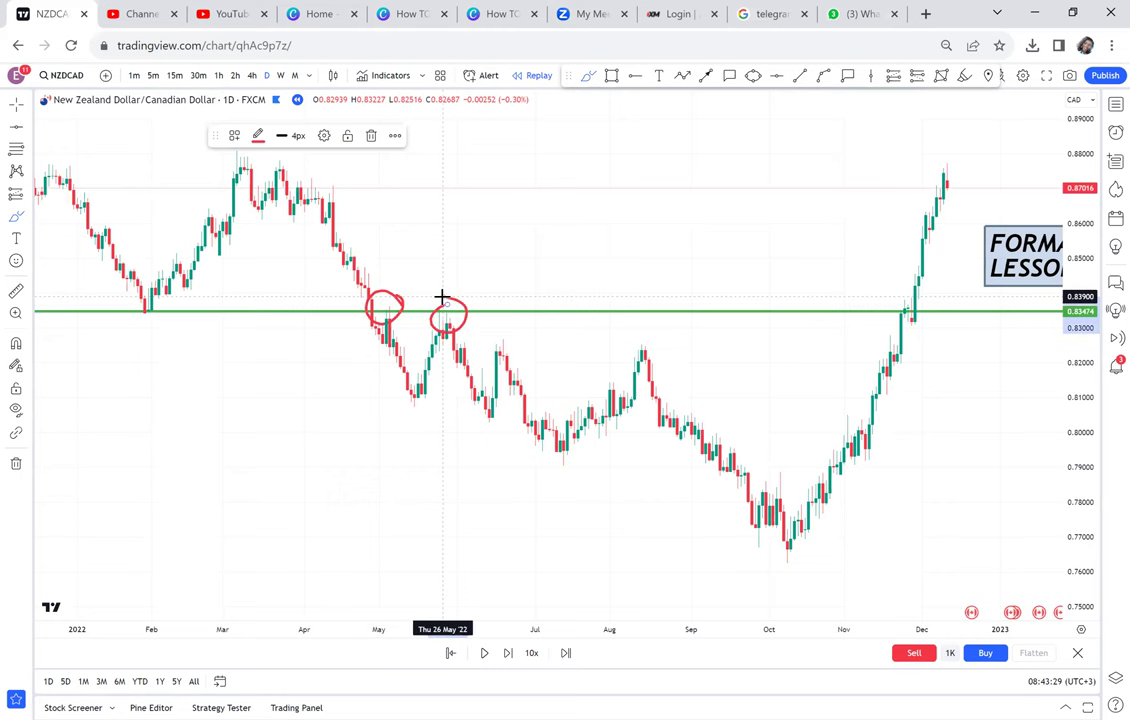
Add a second horizontal line at 0.88025, at the March 2022 high
click(779, 77)
click(279, 153)
drag(388, 202, 504, 285)
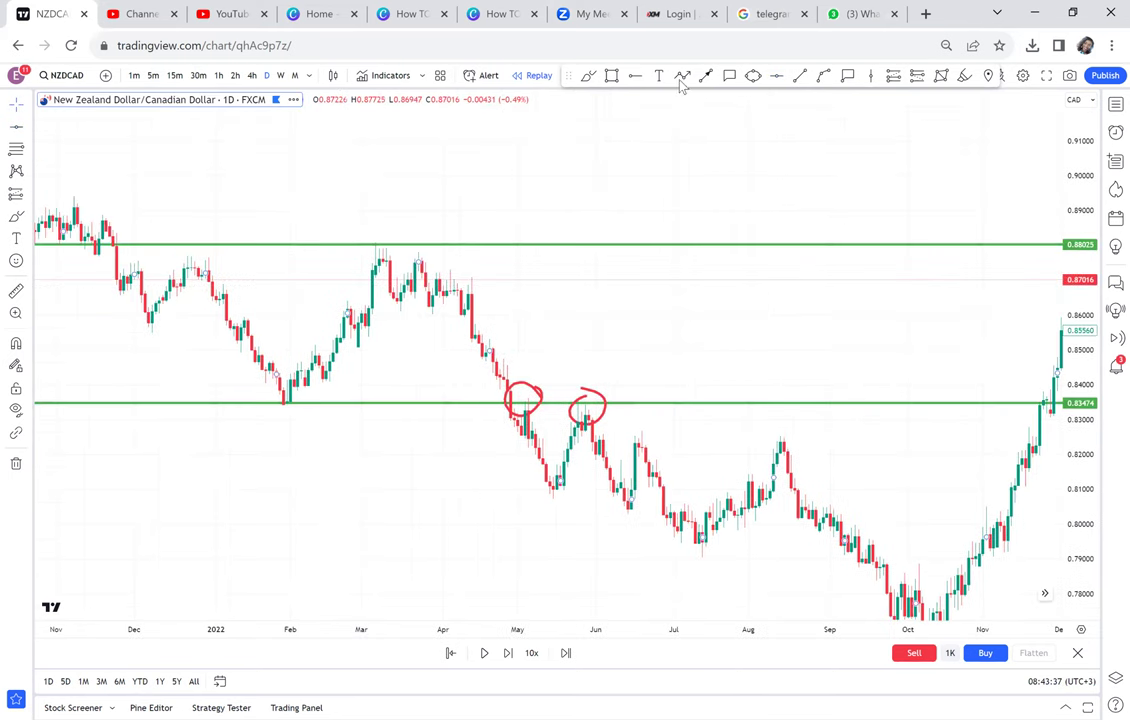
Circle with the brush the points where price meets the 0.88025 line in March 2022 and late November 2021
click(588, 76)
mouse_move(369, 235)
mouse_down()
mouse_move(398, 235)
mouse_move(384, 226)
mouse_up()
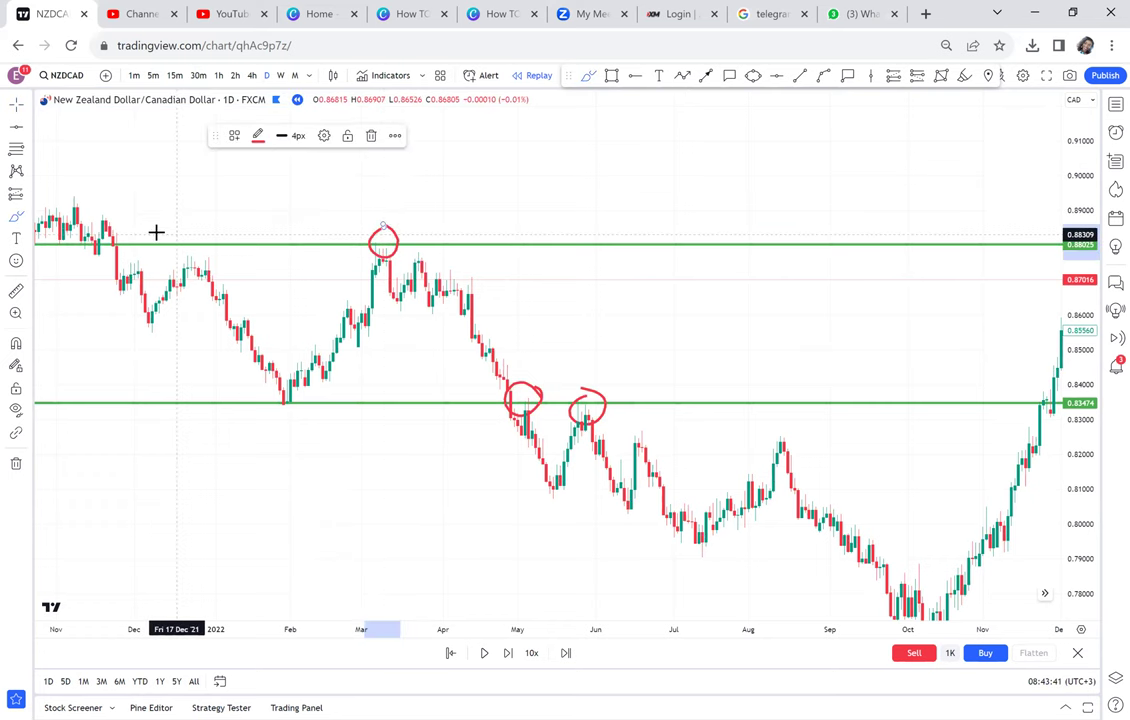
mouse_move(126, 226)
mouse_down()
mouse_move(118, 252)
mouse_move(101, 219)
mouse_up()
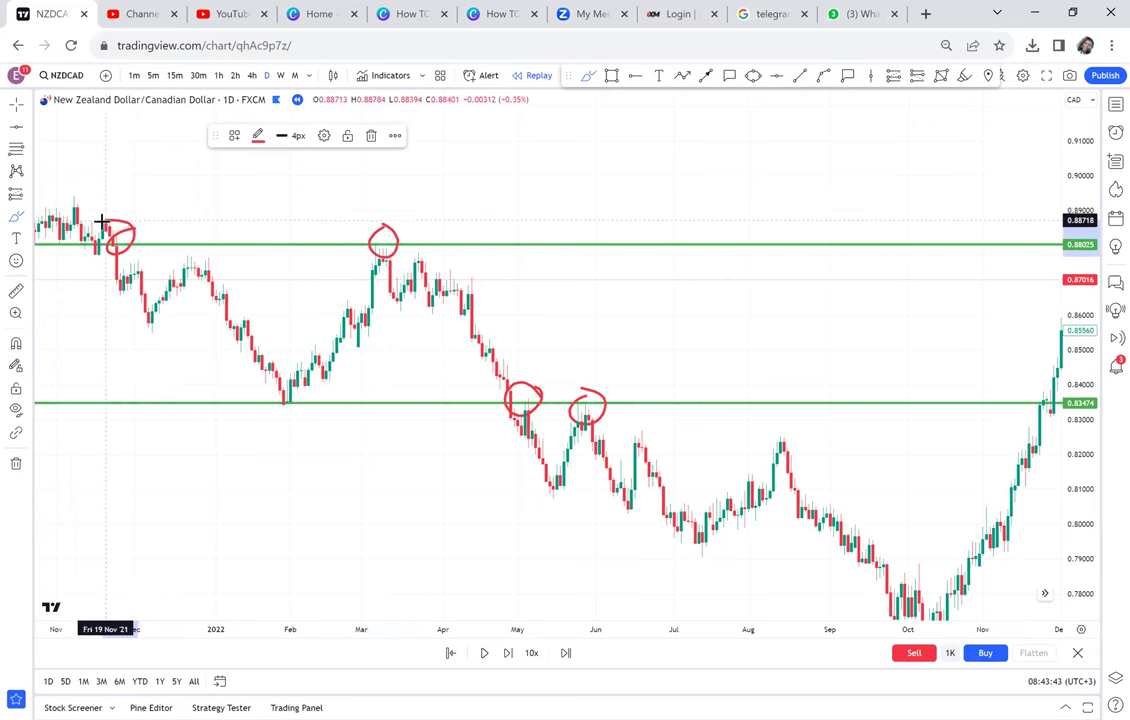
Add a red horizontal ray at 0.90140, starting around late July 2022
scroll(400, 287, down, 1)
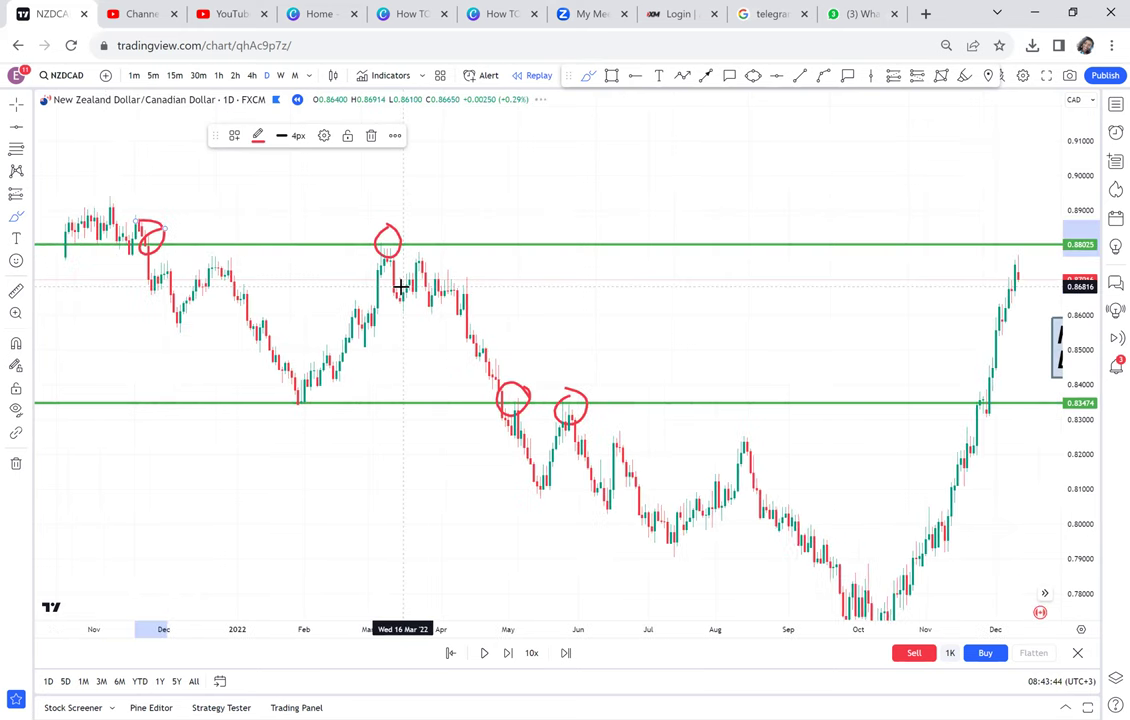
scroll(400, 287, down, 3)
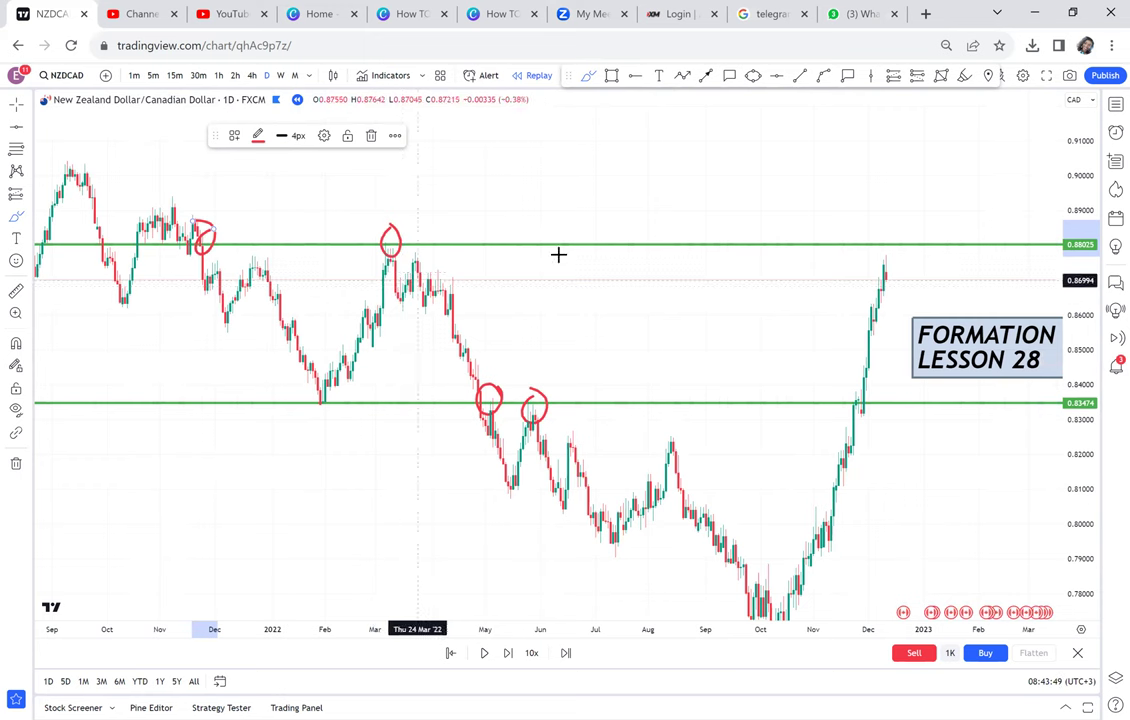
click(634, 77)
click(642, 171)
Move the 0.88025 horizontal line up to 0.92505, near the early 2021 highs
drag(454, 229, 895, 186)
drag(541, 289, 649, 495)
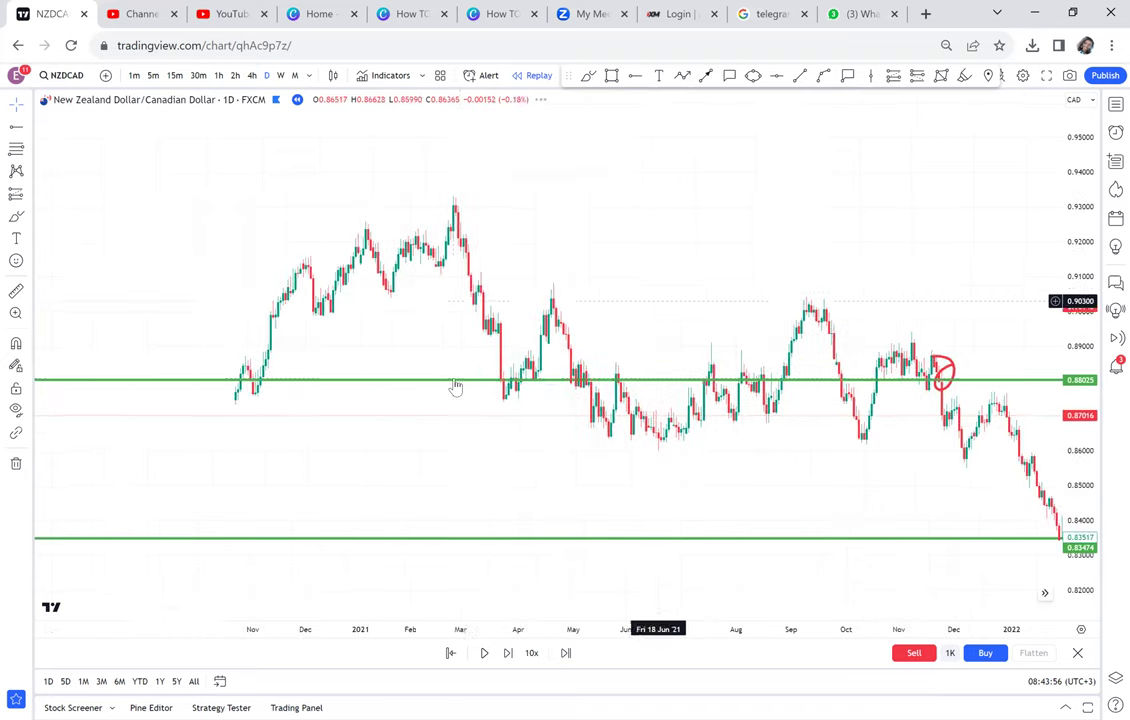
drag(457, 386, 656, 232)
click(537, 189)
scroll(656, 232, up, 5)
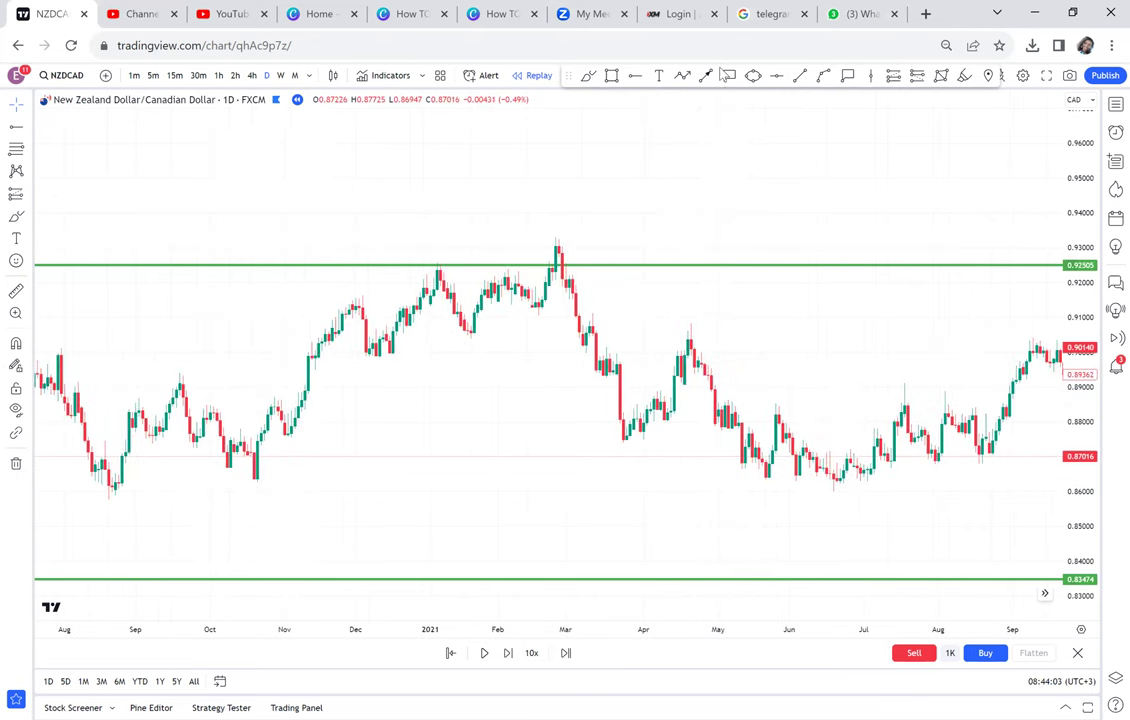
Circle with the brush the early January and early February 2021 highs at the 0.92505 line
click(588, 76)
mouse_move(419, 252)
mouse_down()
mouse_move(440, 260)
mouse_move(429, 255)
mouse_up()
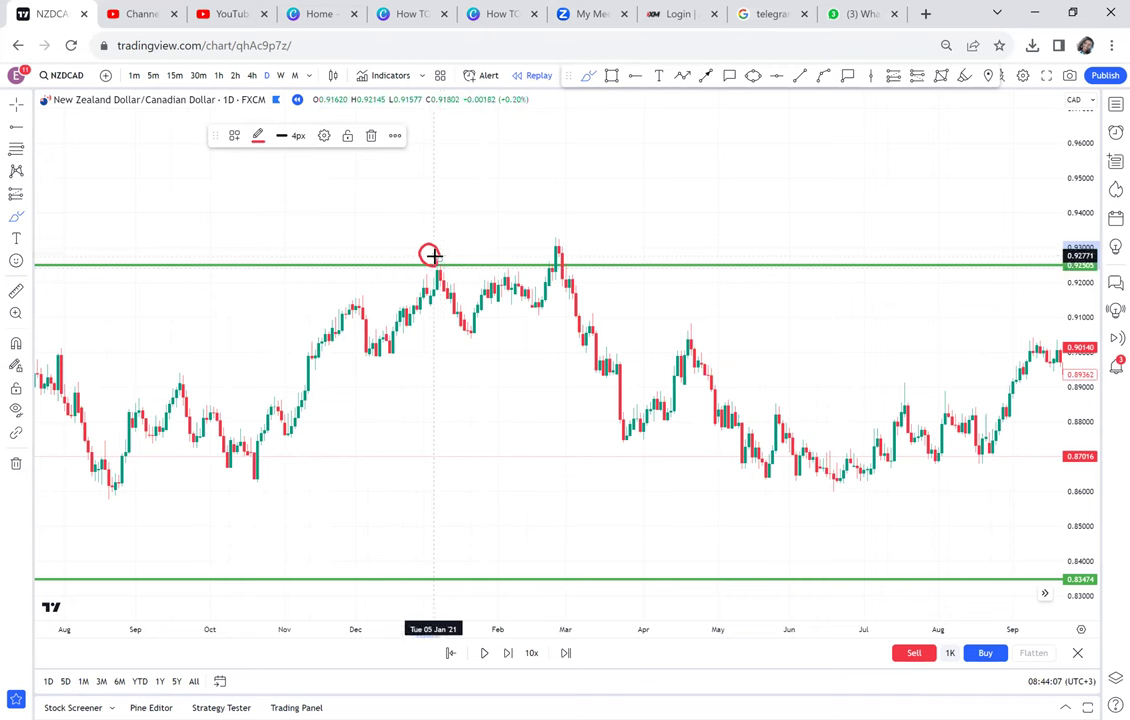
drag(514, 257, 508, 268)
Brush an arrow at the late February 2021 peak, a downward arrow beside its decline, and a sloping stroke from May to July 2021
mouse_move(686, 178)
mouse_down()
mouse_move(600, 232)
mouse_move(620, 260)
mouse_up()
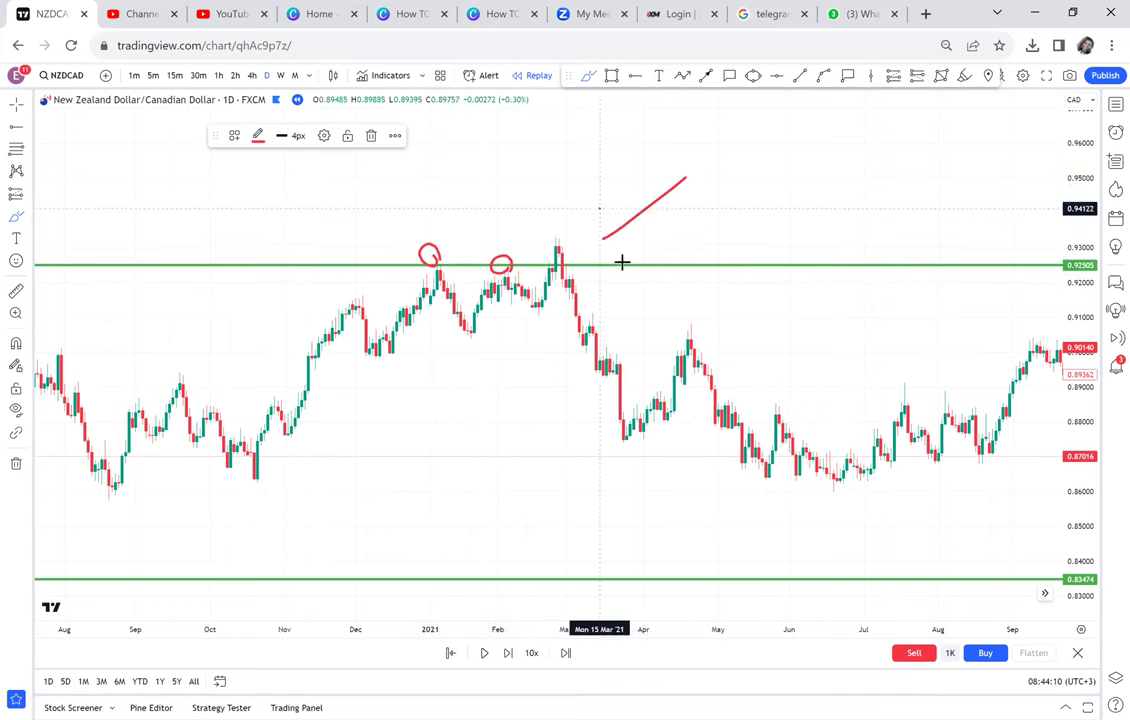
mouse_move(533, 312)
mouse_down()
mouse_move(588, 427)
mouse_move(573, 431)
mouse_move(605, 436)
mouse_move(606, 423)
mouse_up()
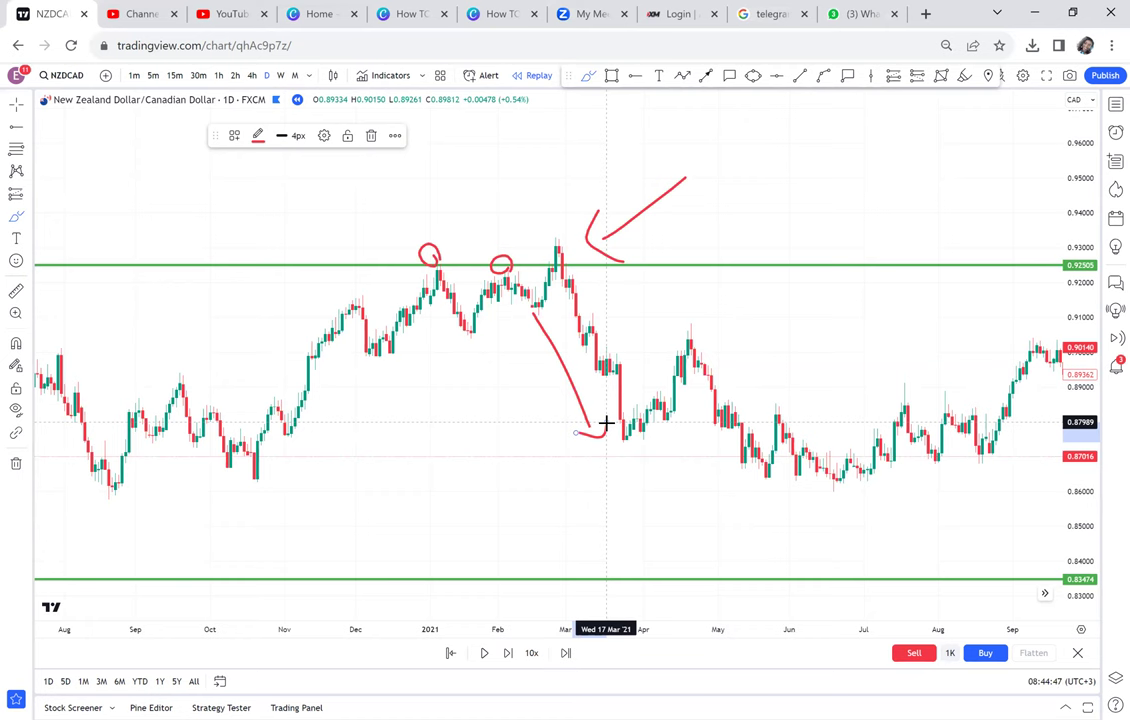
drag(875, 408, 734, 378)
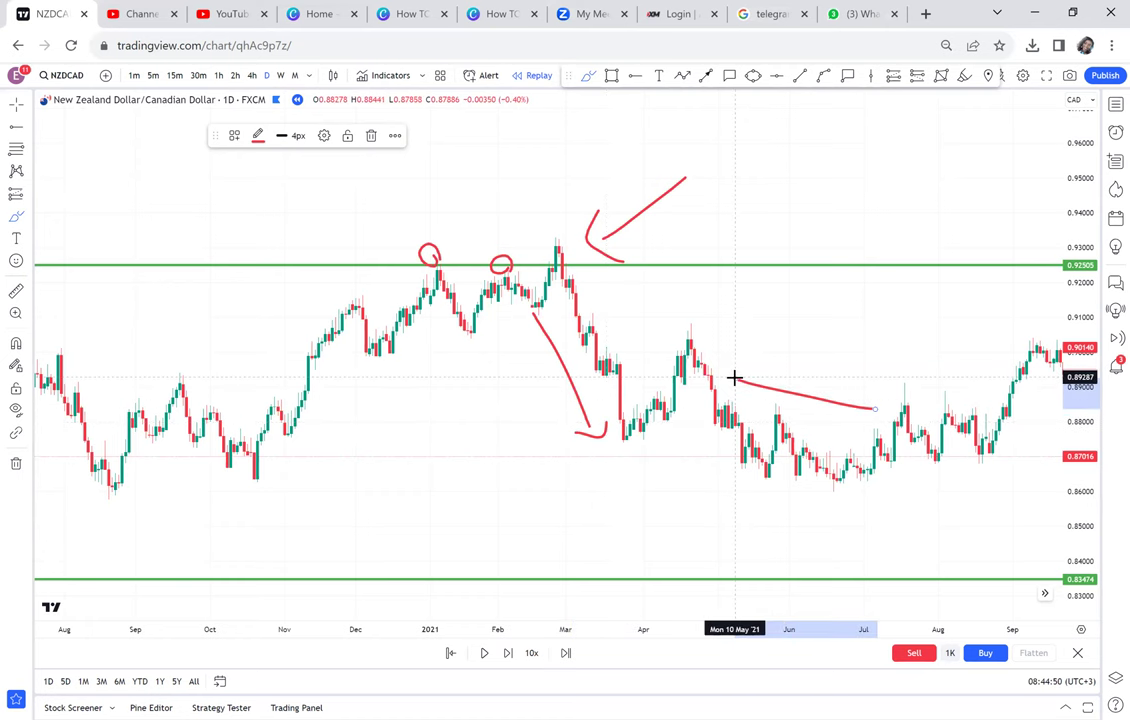
click(633, 76)
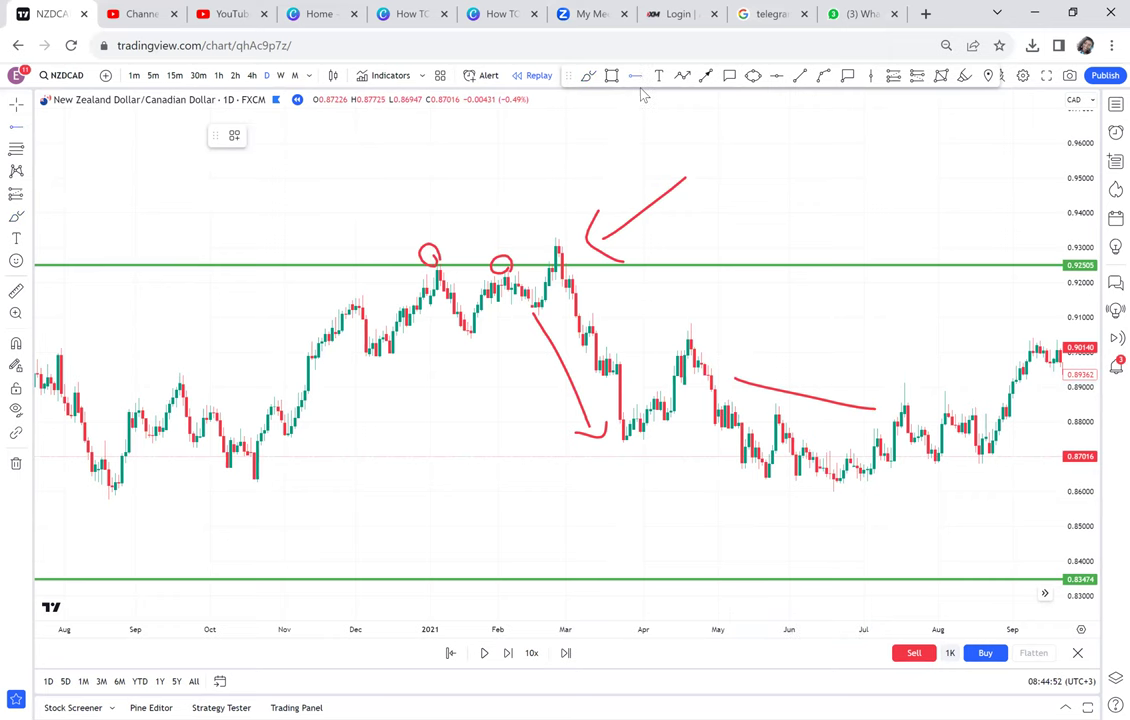
click(653, 149)
key(ctrl+z)
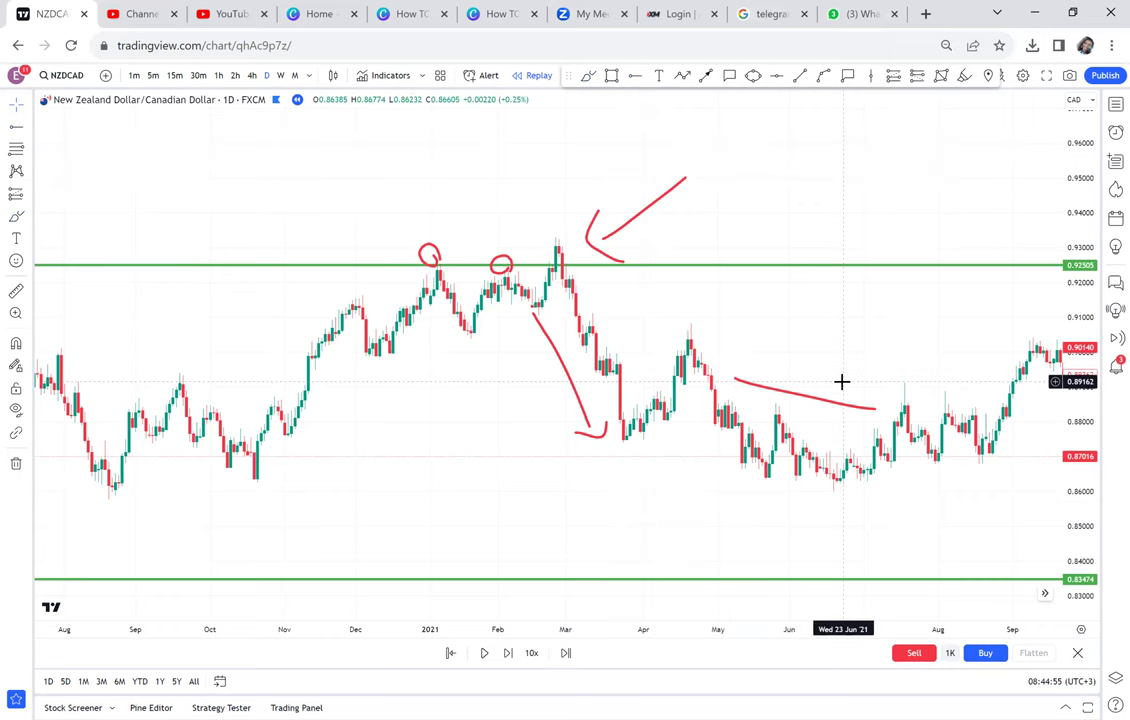
Review the marked resistance levels and price moves from 2021 through December 2022
drag(797, 371, 510, 359)
scroll(510, 359, down, 2)
drag(808, 464, 627, 417)
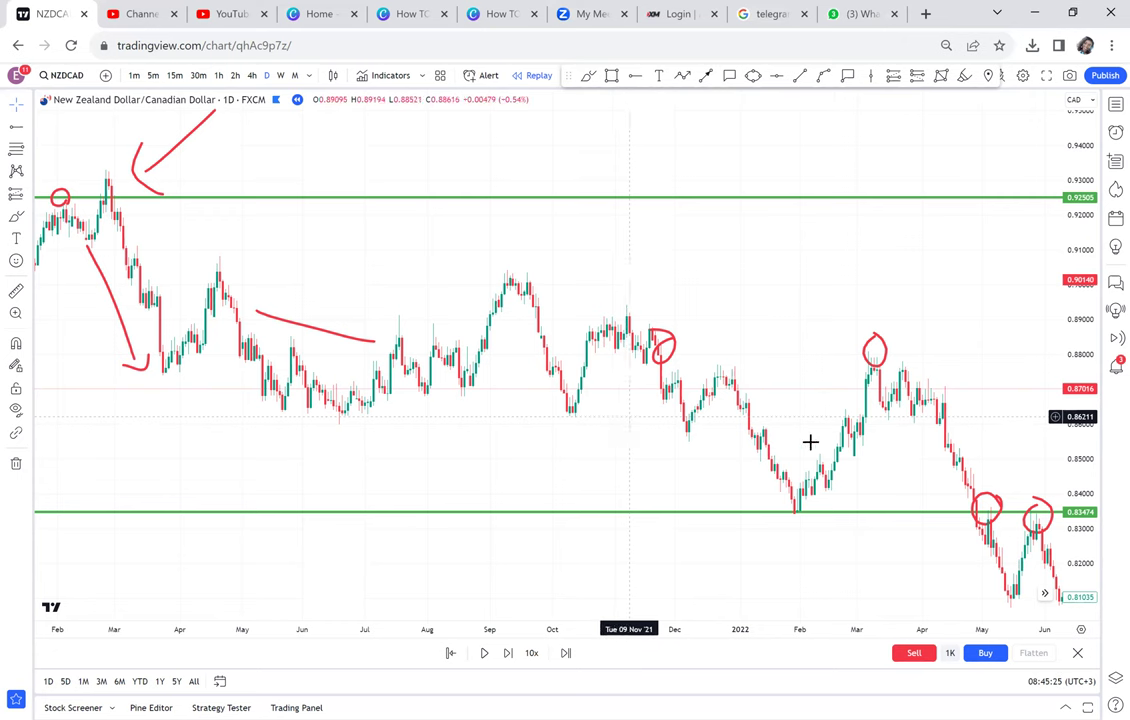
drag(810, 441, 592, 341)
drag(815, 374, 644, 328)
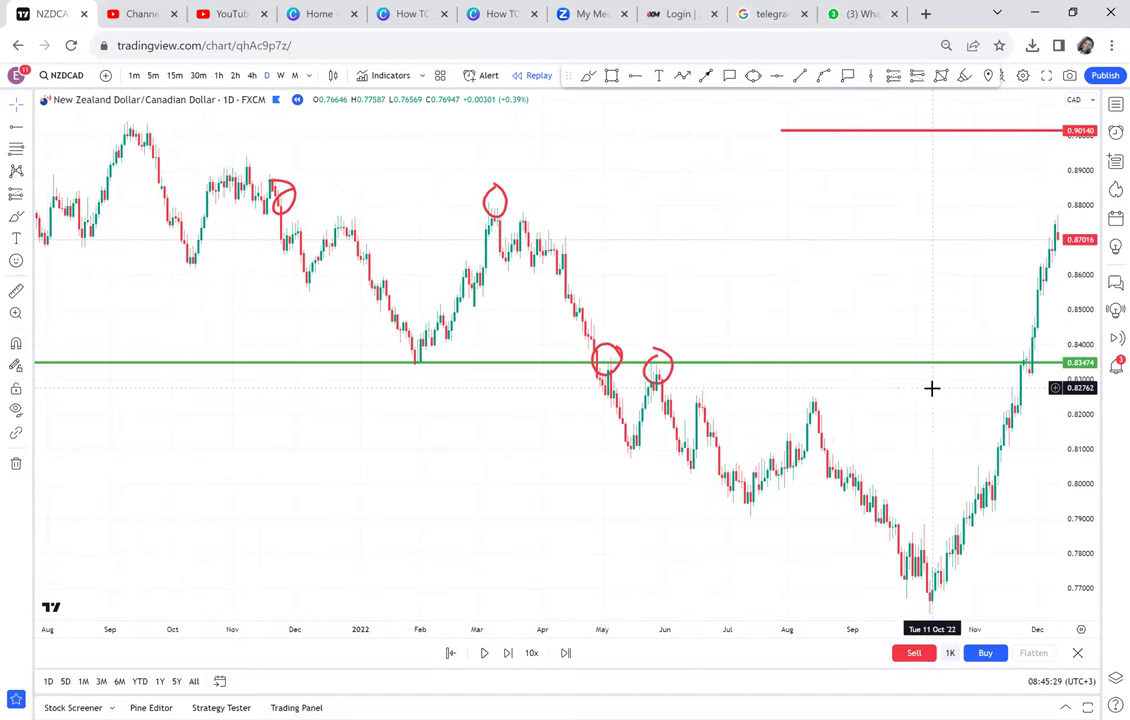
drag(905, 387, 608, 333)
scroll(798, 361, right, 3)
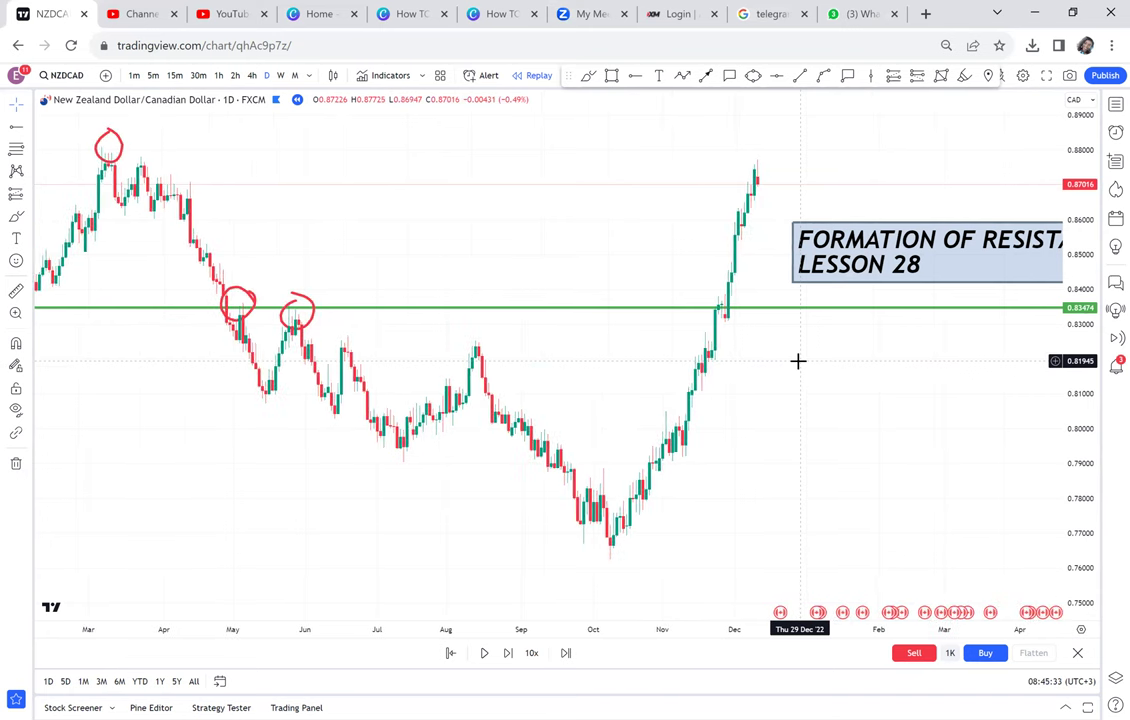
Add a text label reading "CRB STRATEGY" in the empty chart area above the 0.92505 line
drag(676, 175, 673, 439)
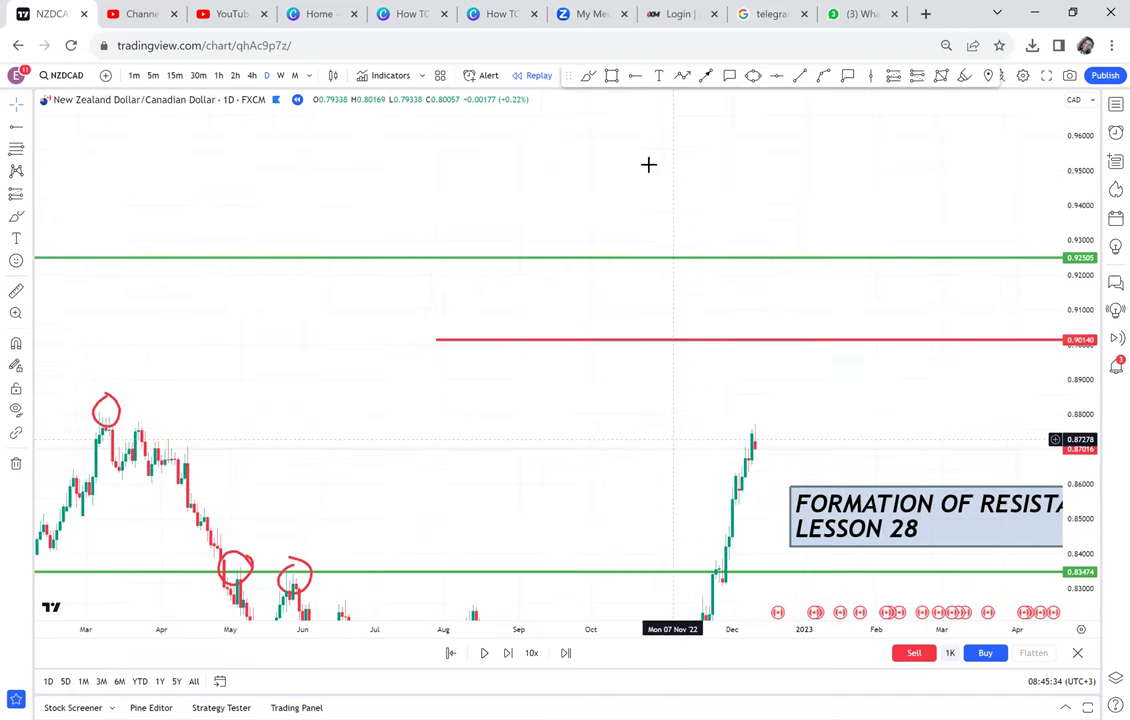
drag(645, 166, 630, 391)
click(659, 76)
click(455, 219)
text(C)
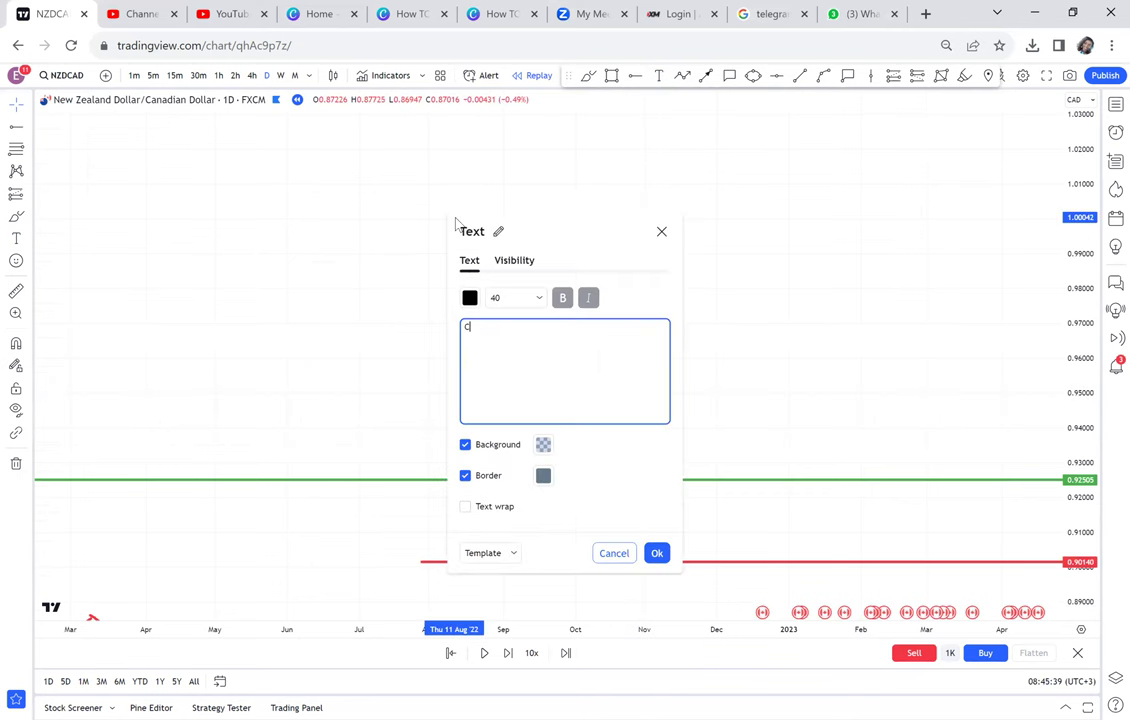
text(RB STRATEGY)
click(657, 553)
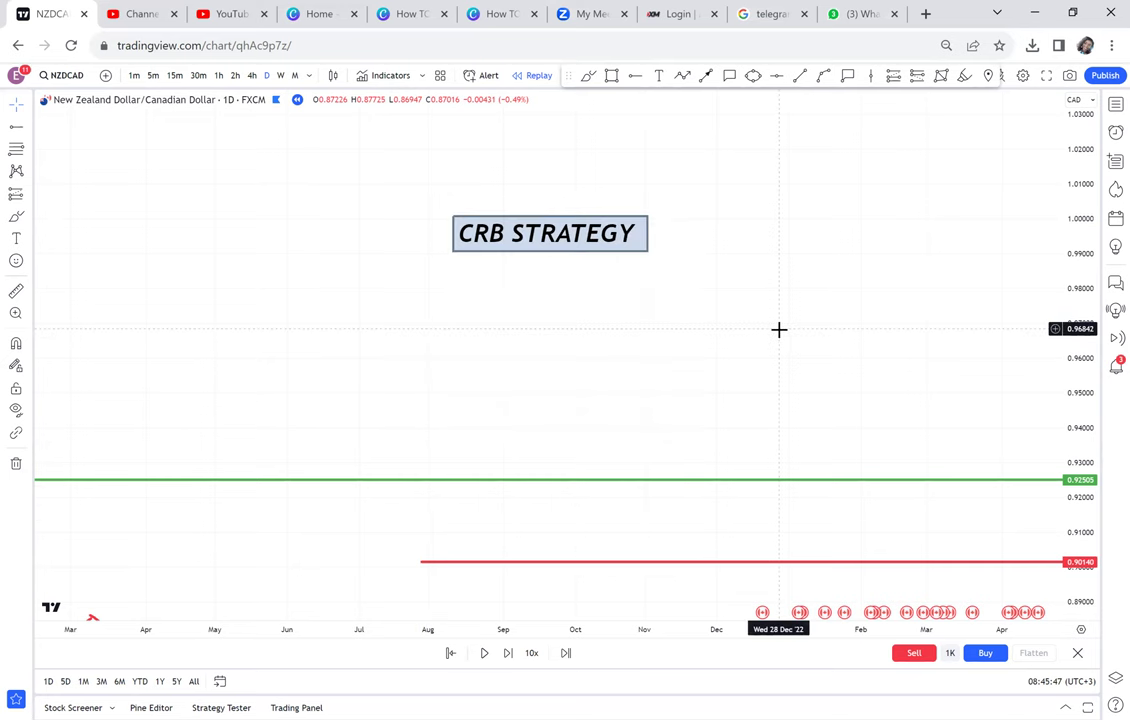
Draw an arrow rising from the end of the CRB STRATEGY label to about 1.02709 at 9 December 2022
drag(712, 325, 600, 335)
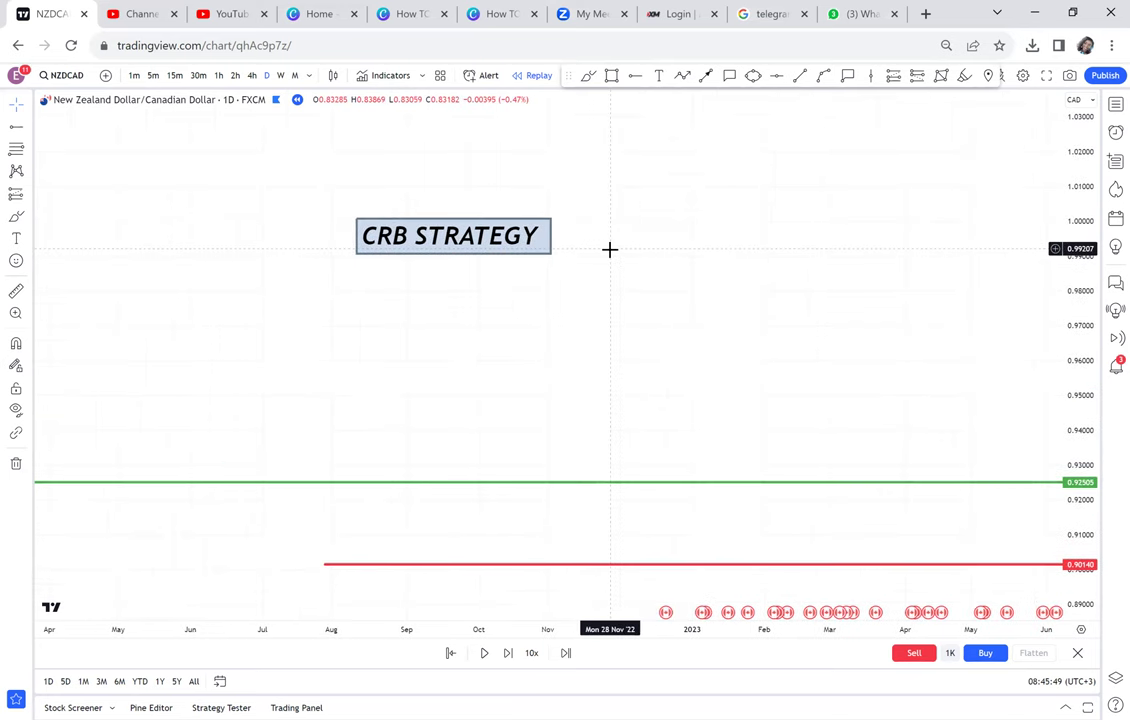
drag(600, 255, 589, 264)
scroll(553, 307, right, 2)
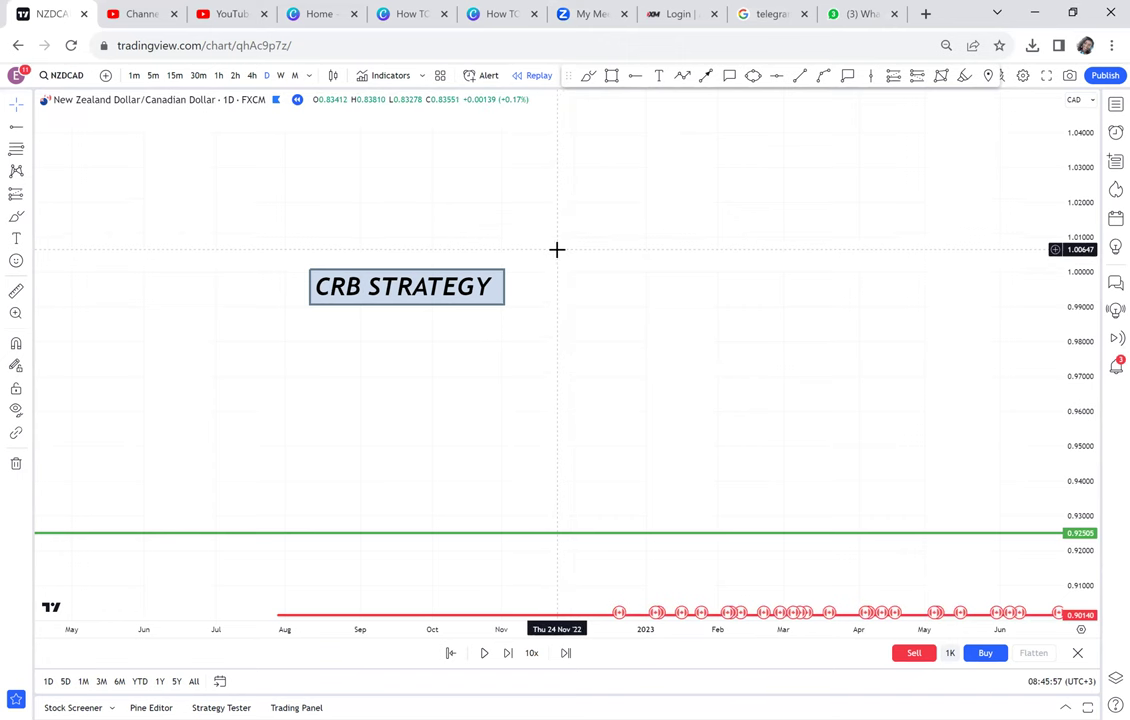
click(705, 76)
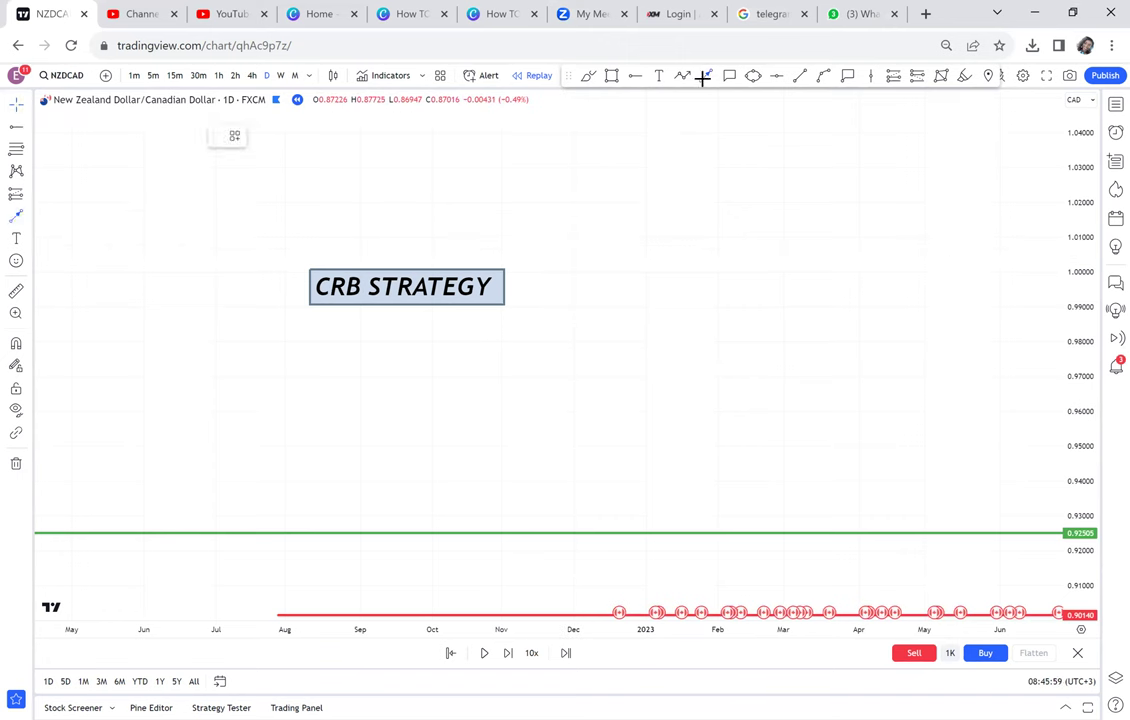
click(511, 286)
click(593, 178)
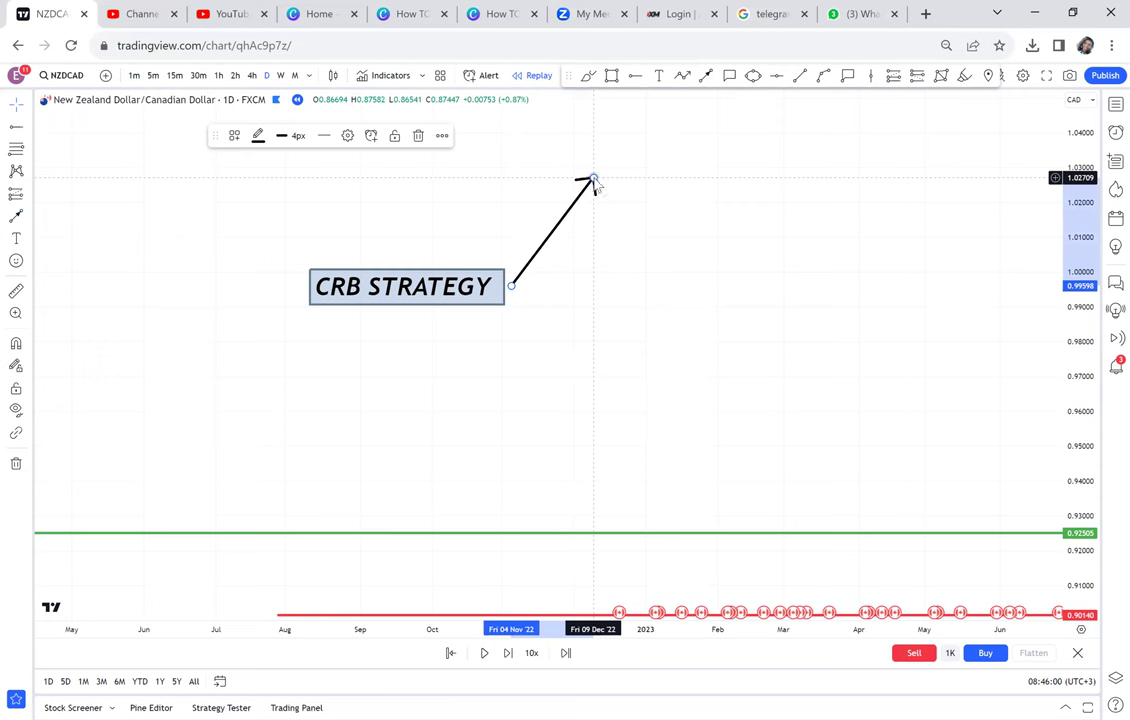
Add a text note beside the tip of the rising arrow with the lines "C = CURRENT" and "R = RESISTANCE"
click(659, 76)
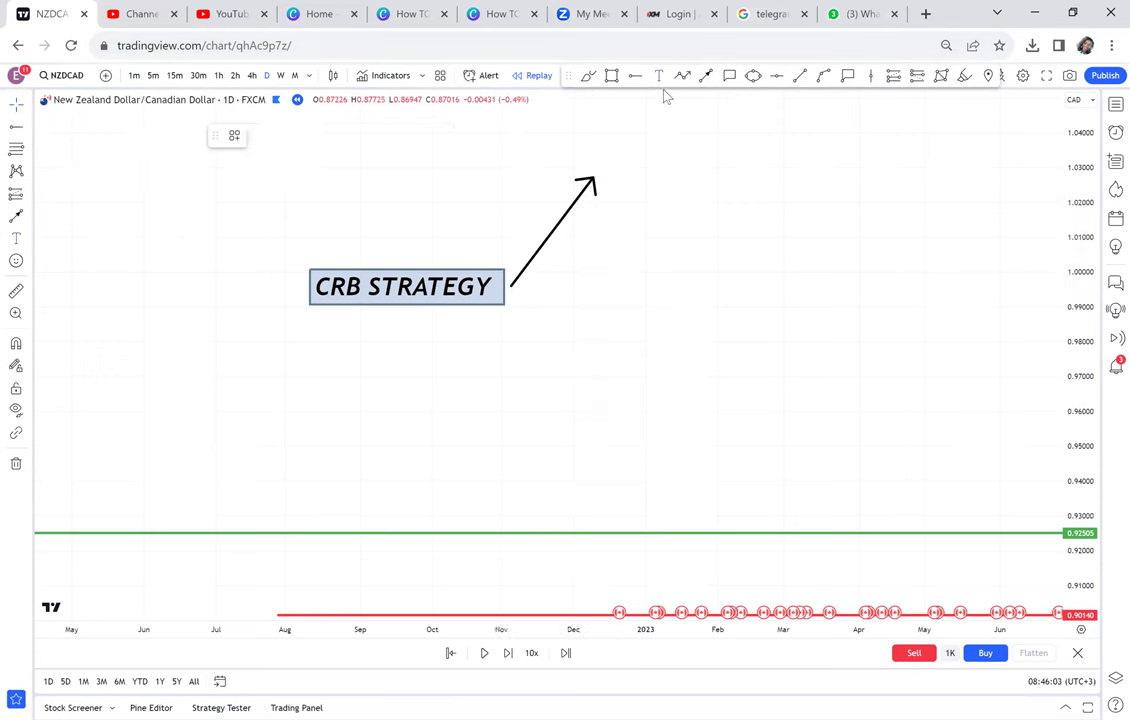
click(619, 173)
text(C)
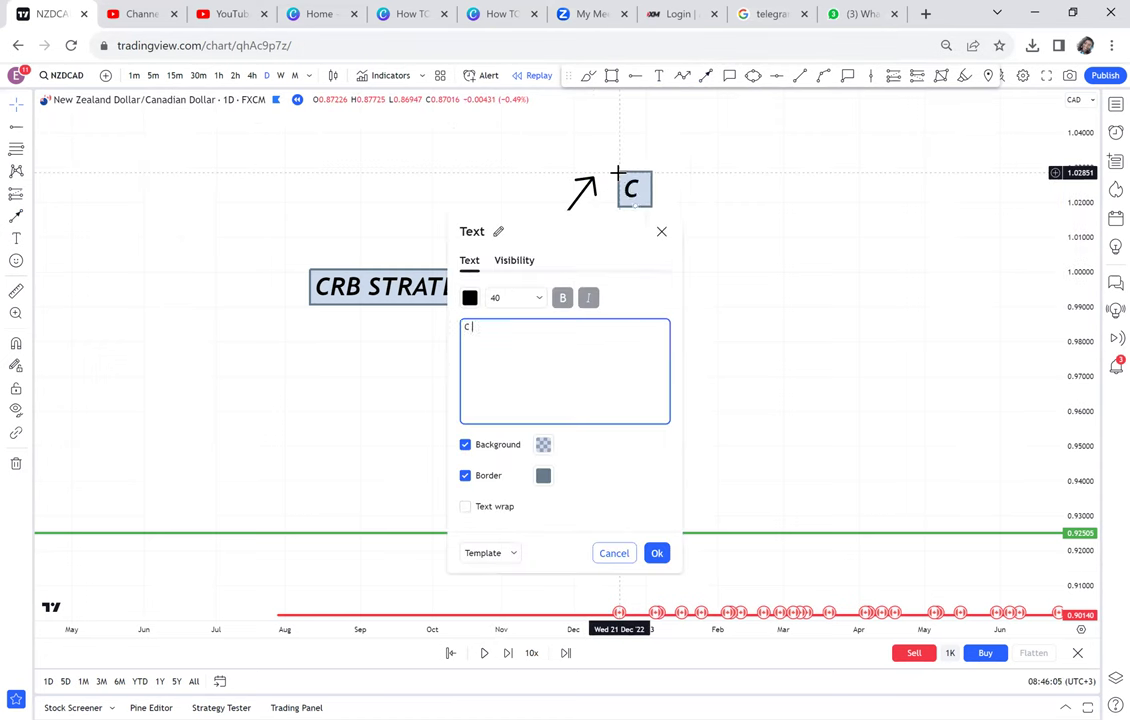
text( = CURRENT)
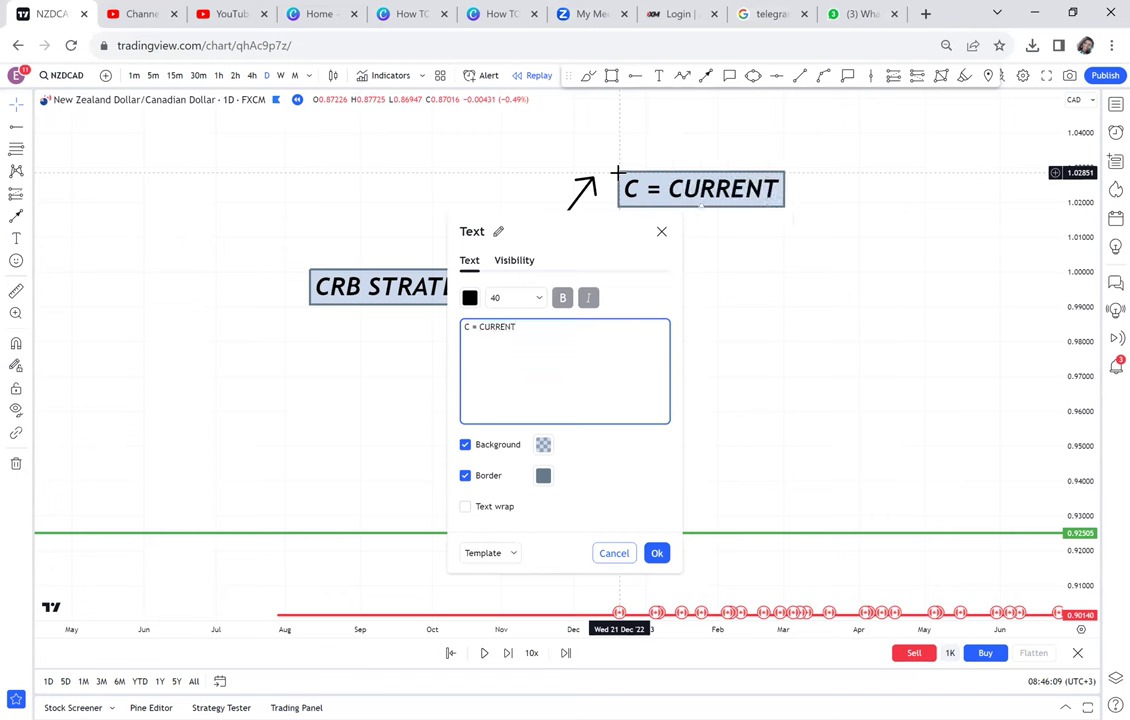
text(S)
key(BackSpace)
key(Return)
text(R)
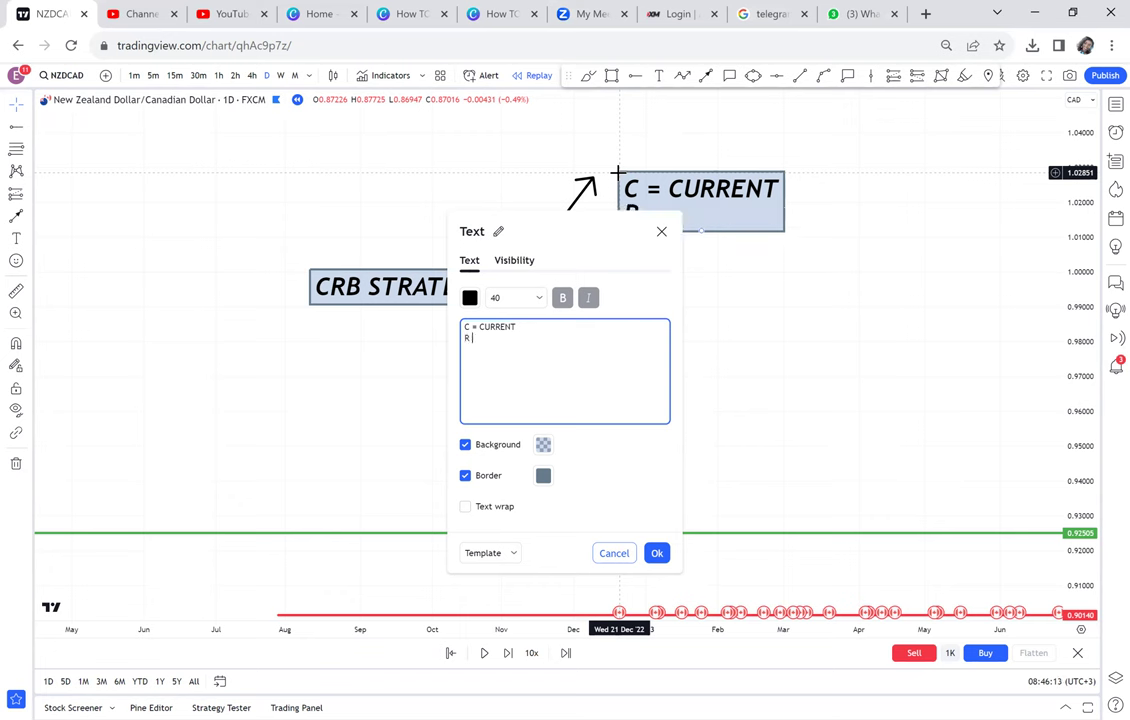
text( = RESI)
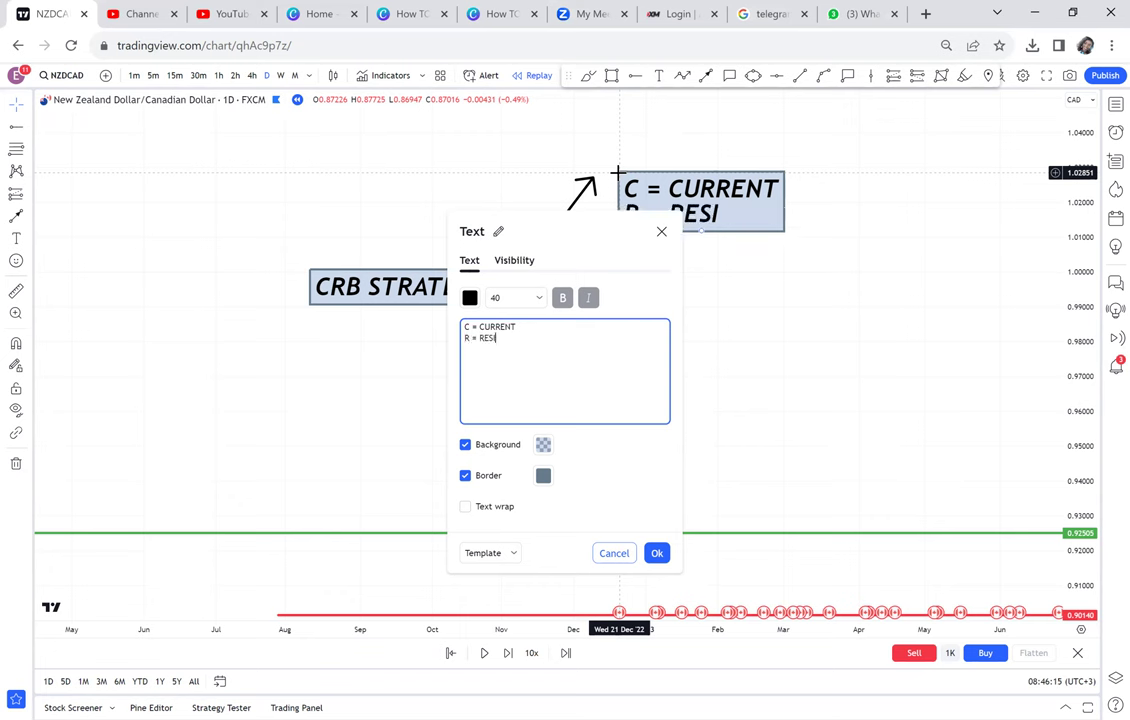
text(STANCE)
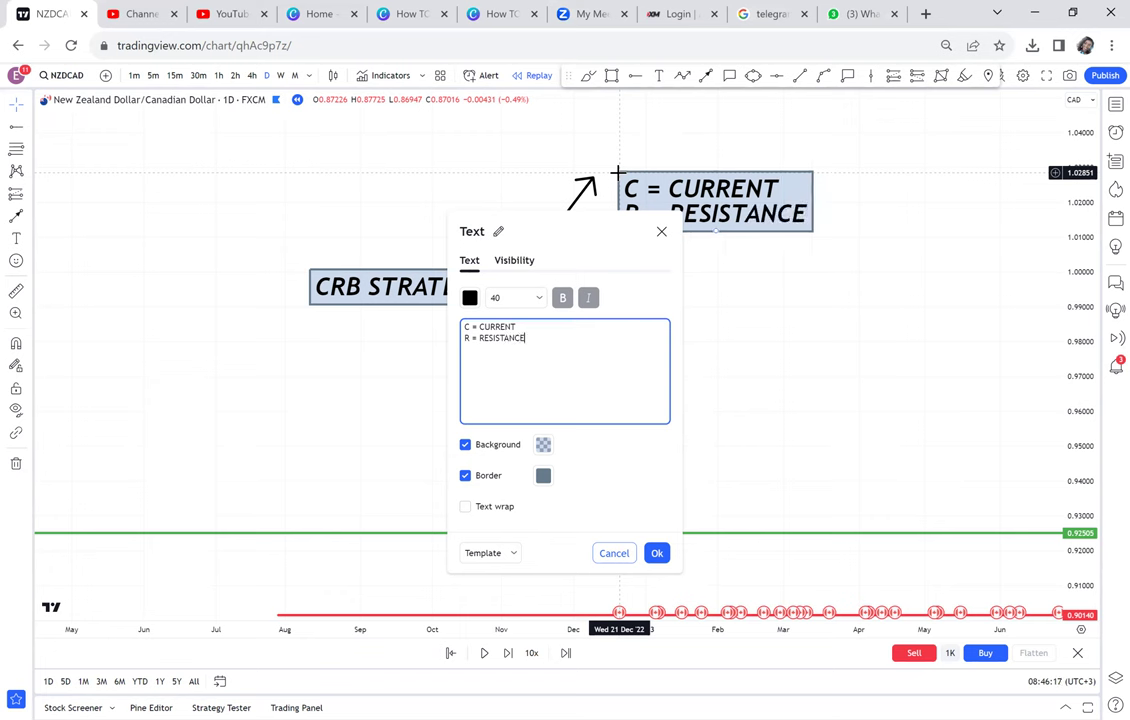
Add a third line reading "= BREAK" to the CURRENT and RESISTANCE note and finish editing it
key(Return)
text(BREAK)
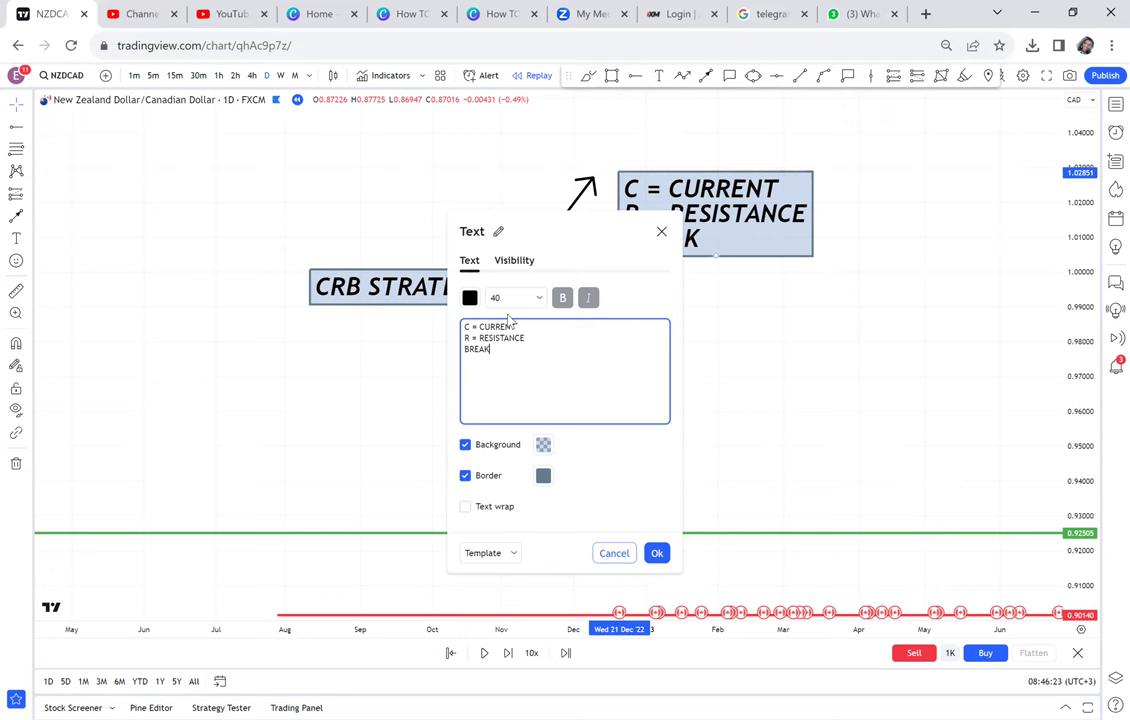
click(466, 353)
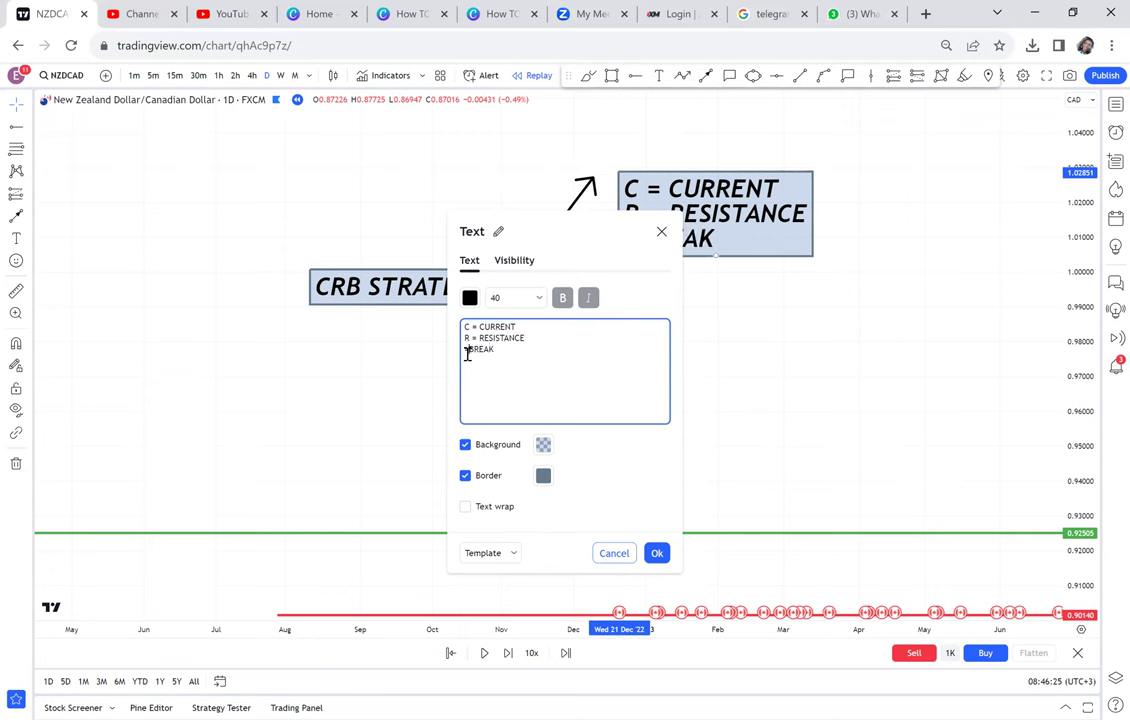
text(=)
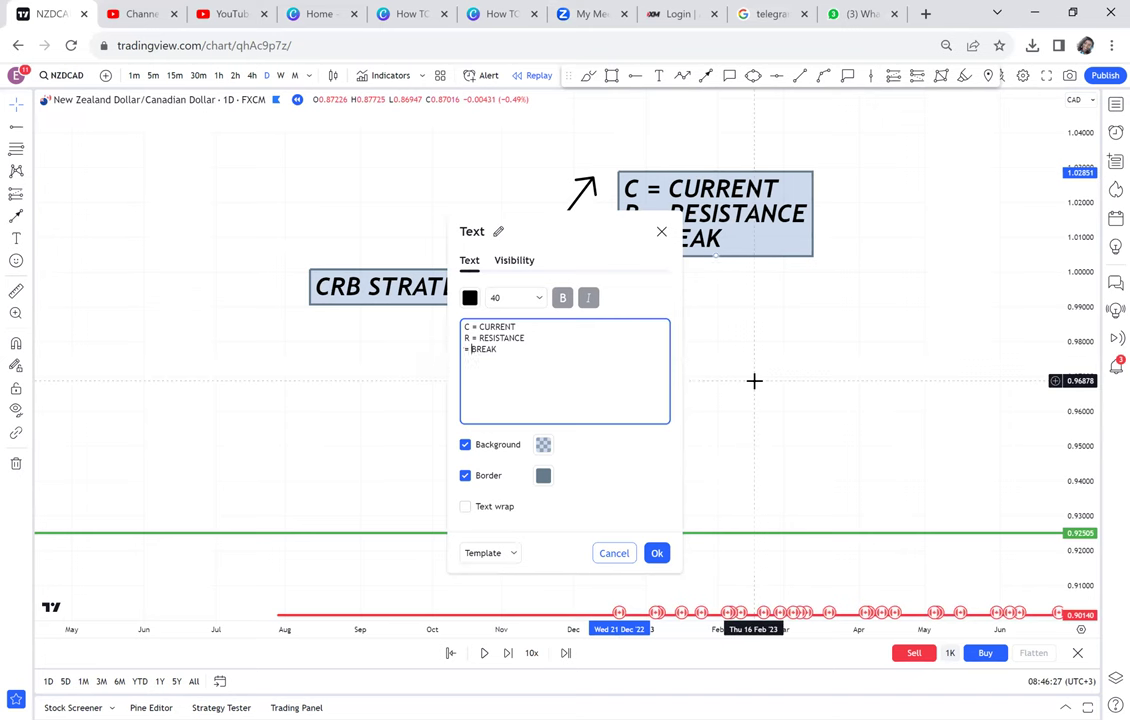
click(754, 381)
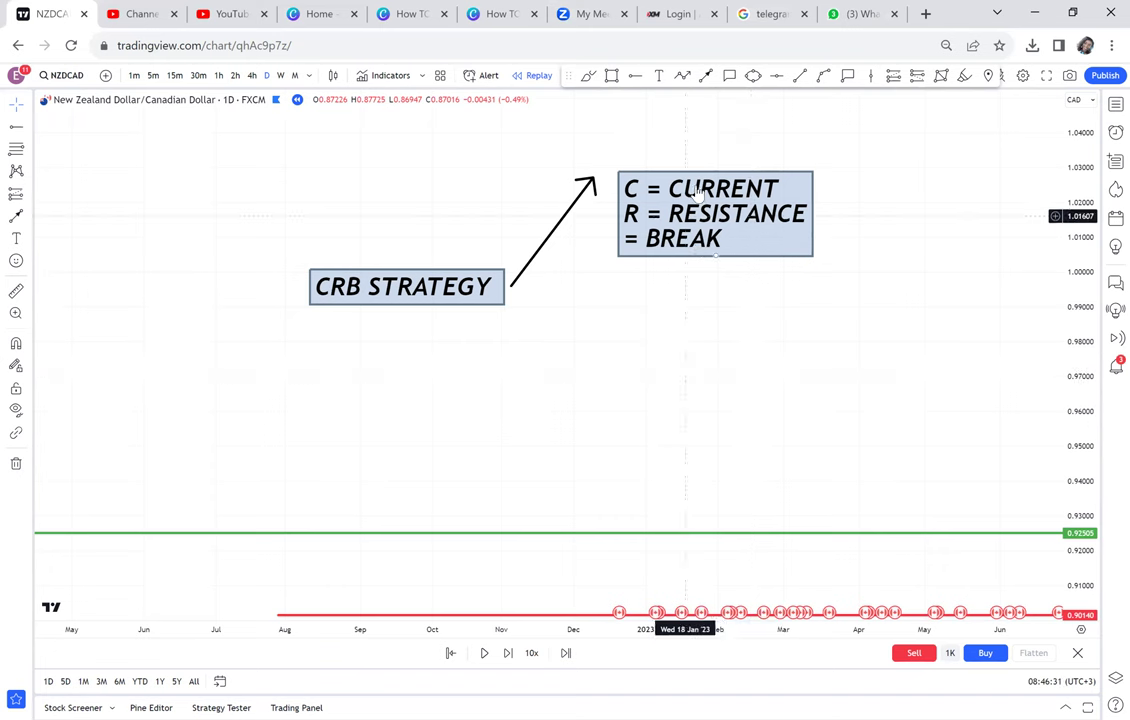
Draw an arrow descending from beneath the CRB STRATEGY label to about 0.95882 at 23 September 2022
click(709, 79)
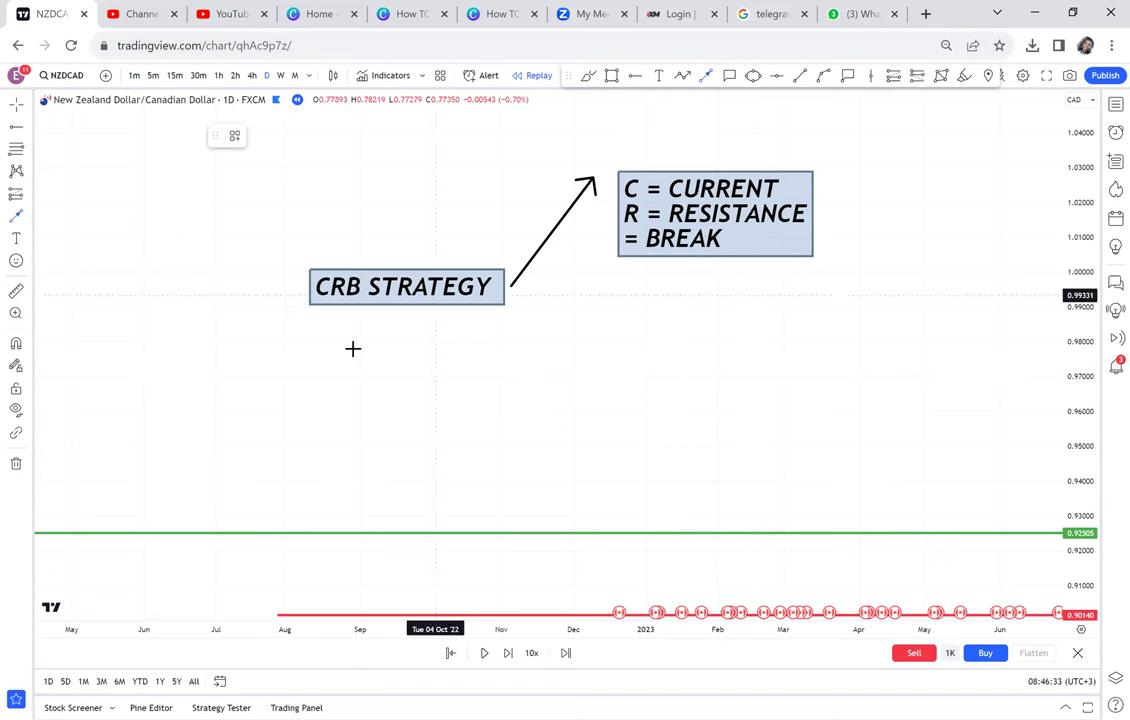
click(351, 314)
click(413, 415)
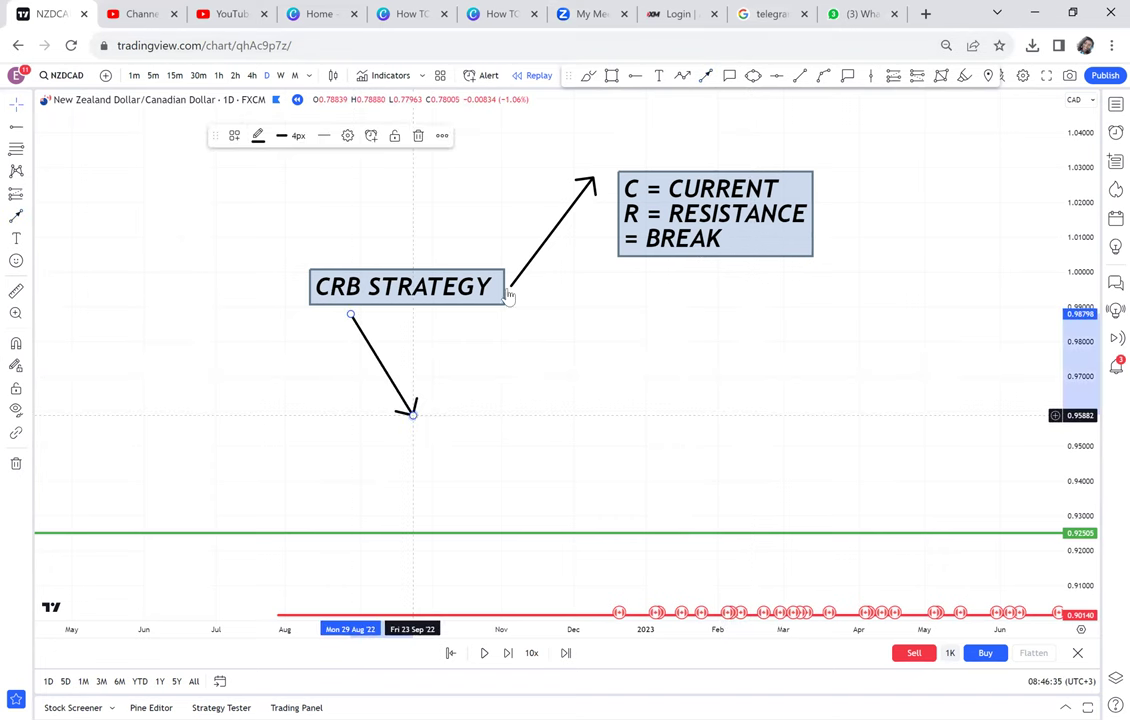
Add a text label reading "4HR TIMEFRAme" beside the tip of the descending arrow
click(661, 77)
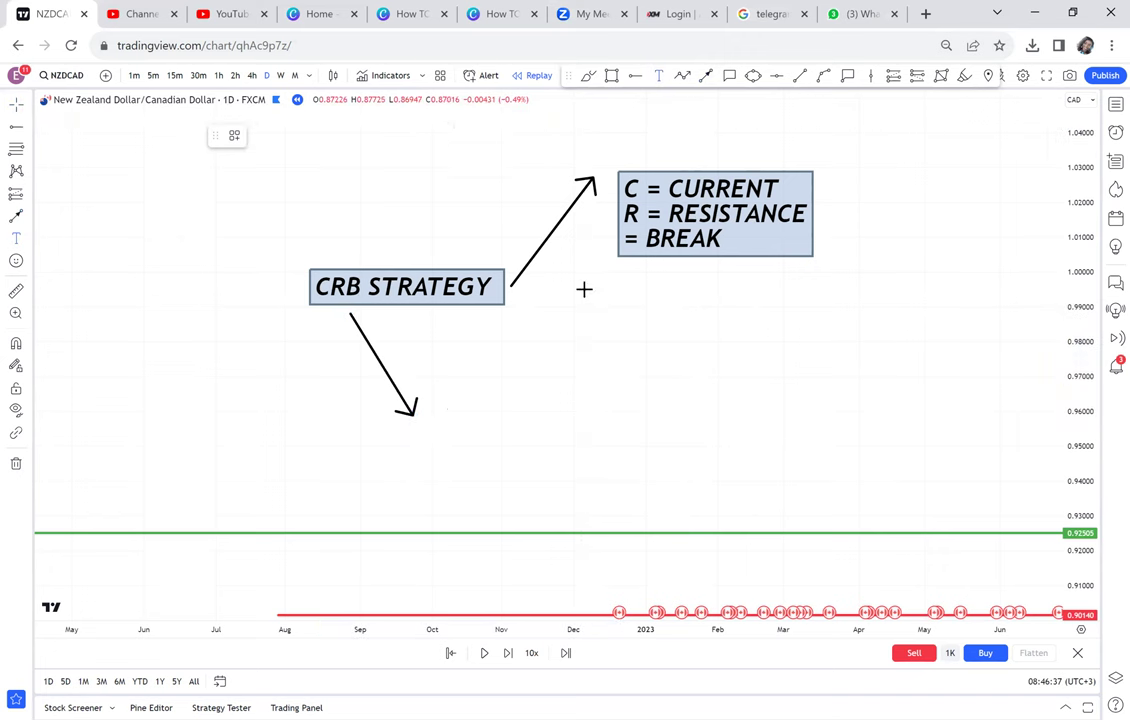
click(445, 407)
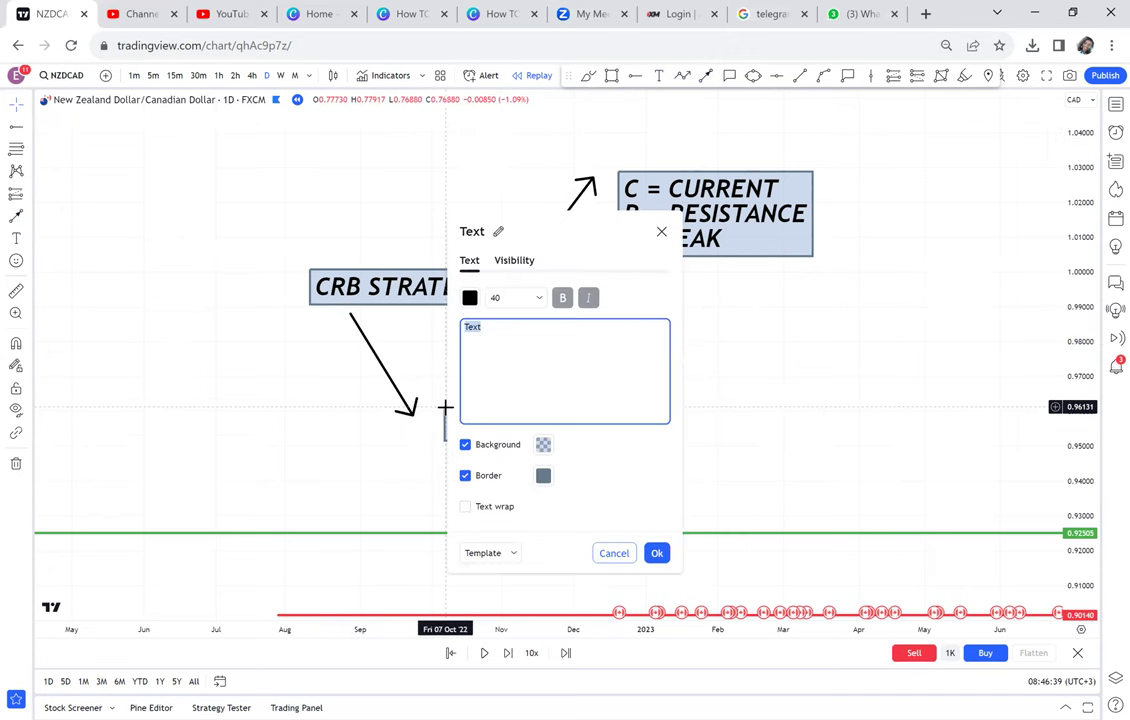
text(4HR TIMEFRAme)
click(752, 422)
drag(737, 419, 646, 472)
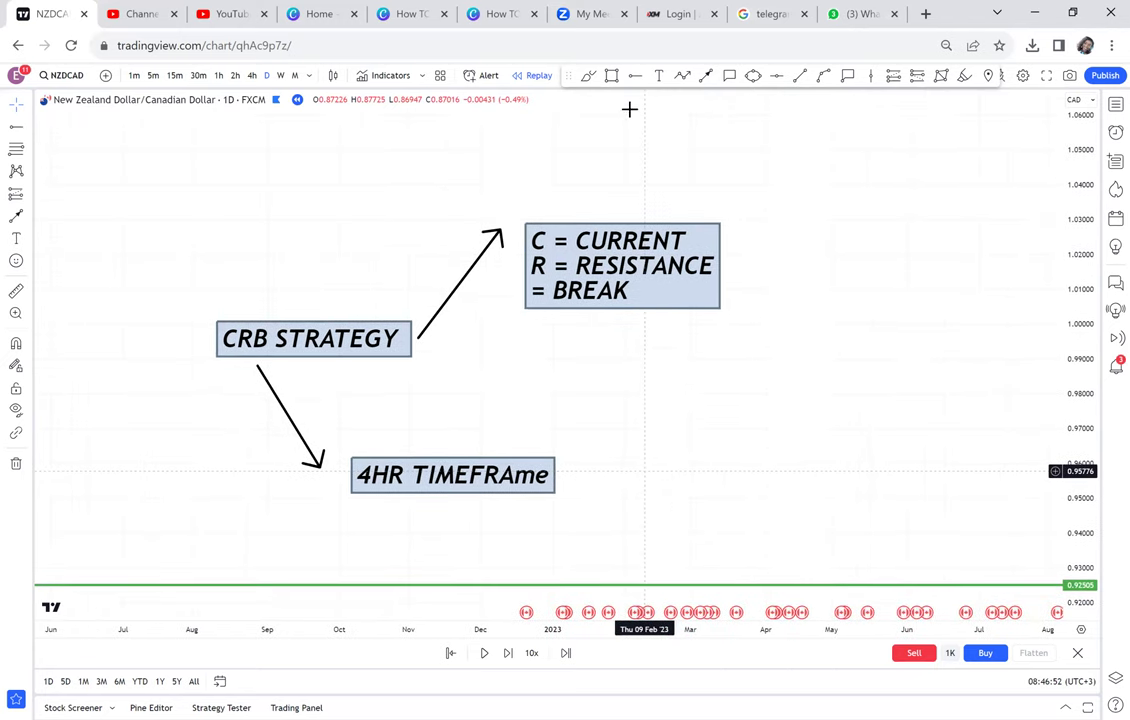
Add a text label reading "resistance formation" and position it above the CURRENT, RESISTANCE and BREAK note
click(660, 76)
click(660, 76)
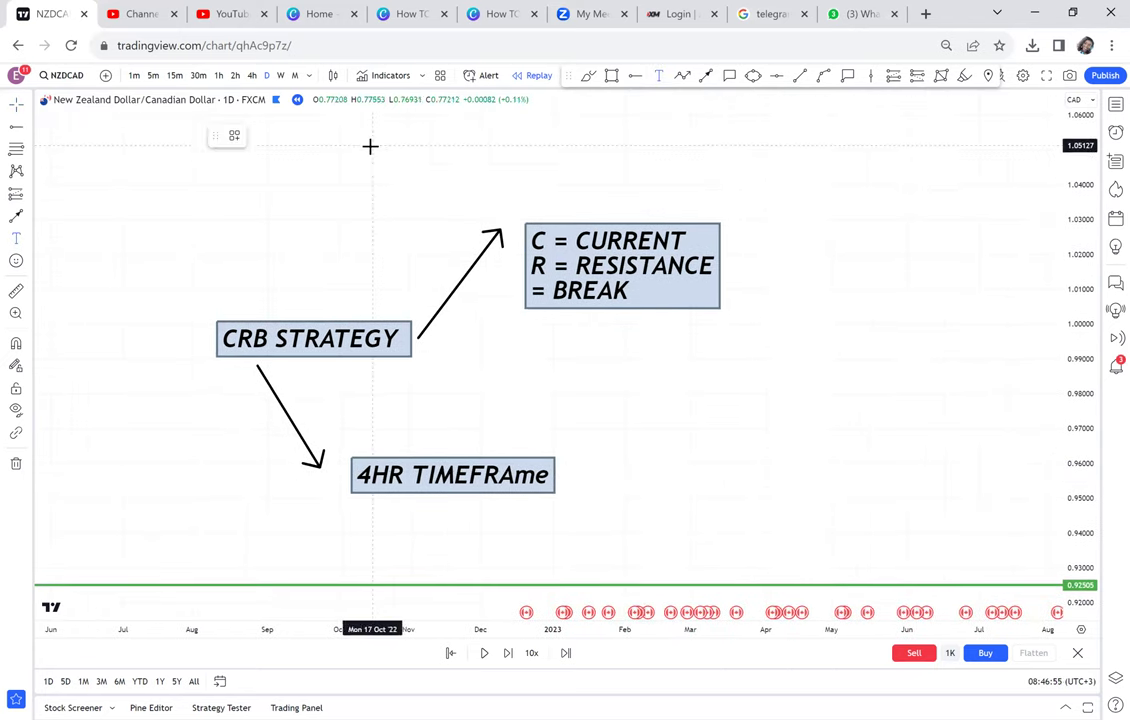
click(370, 147)
text(resi)
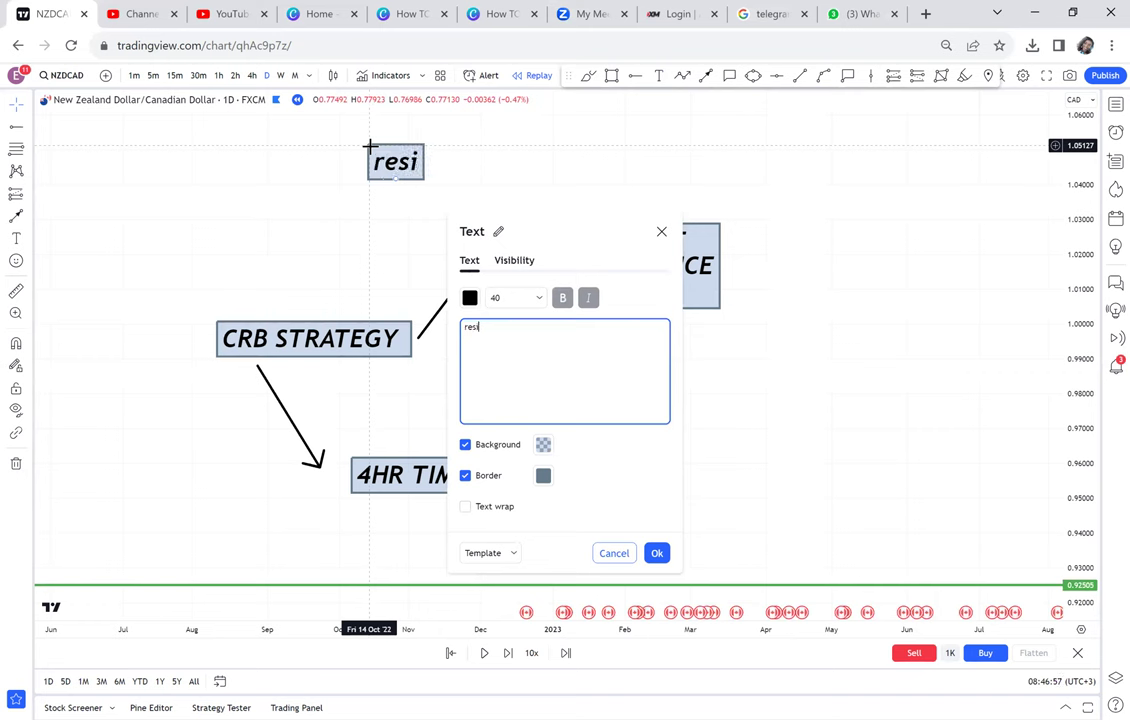
text(stance )
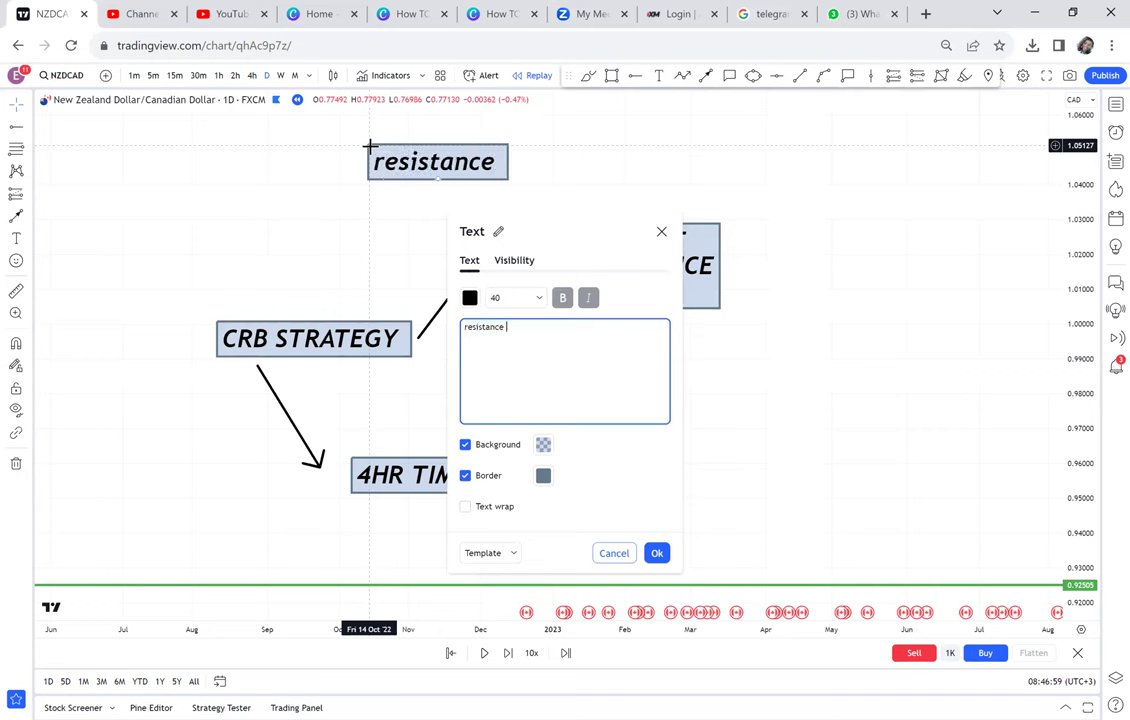
text(formation)
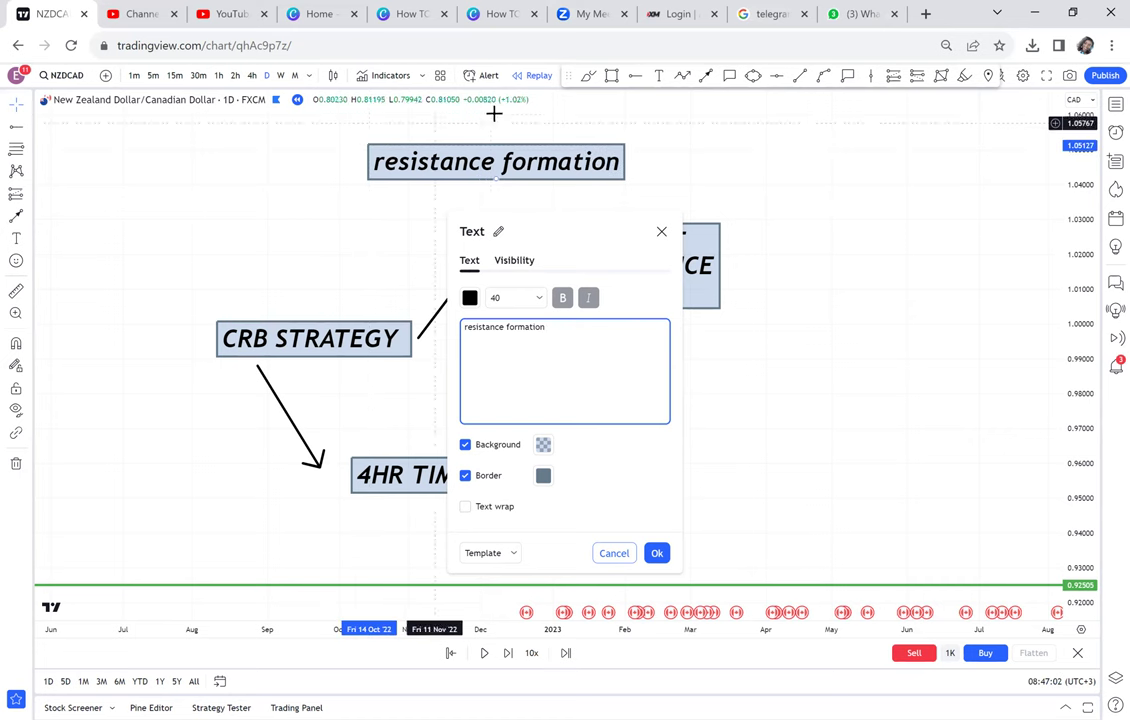
click(653, 174)
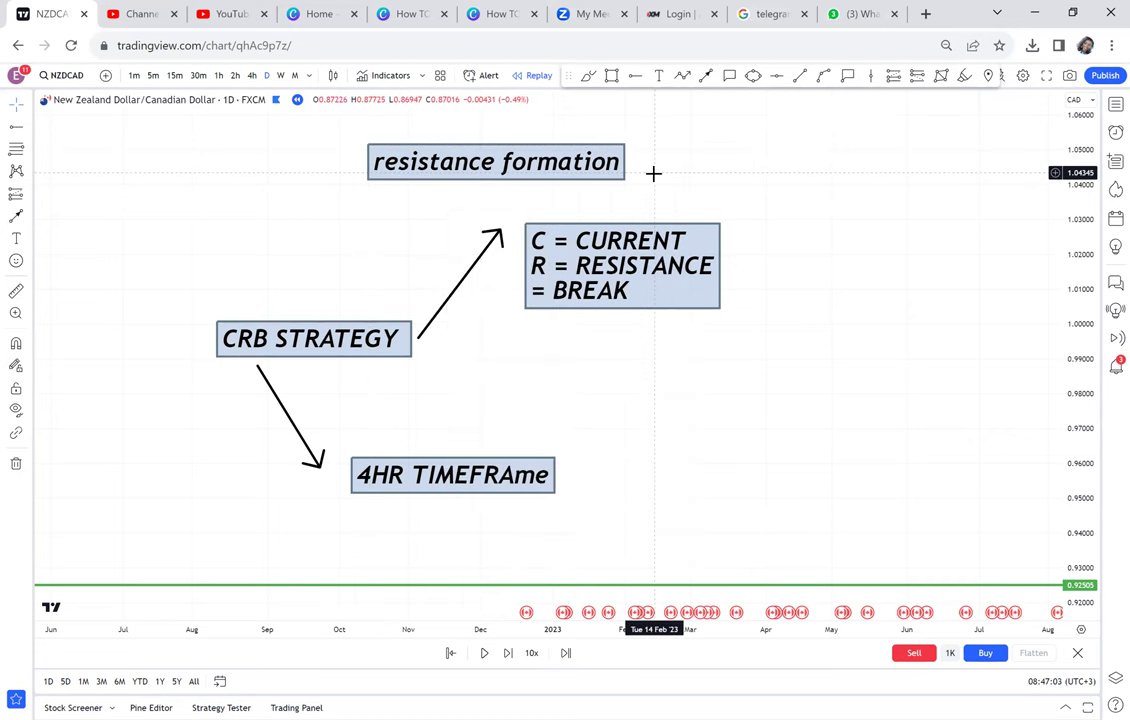
drag(575, 161, 603, 148)
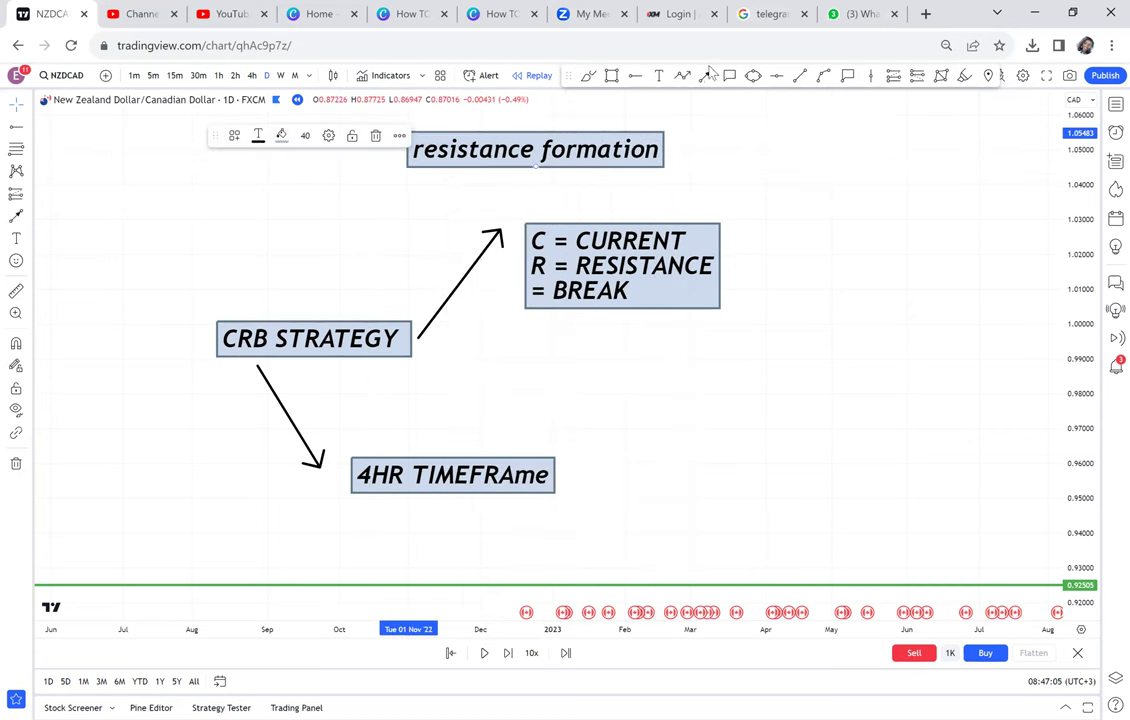
Draw an arrow from the resistance formation label to the note below, and another from 4HR TIMEFRAme up to about 0.97358 at 15 February 2023
click(650, 127)
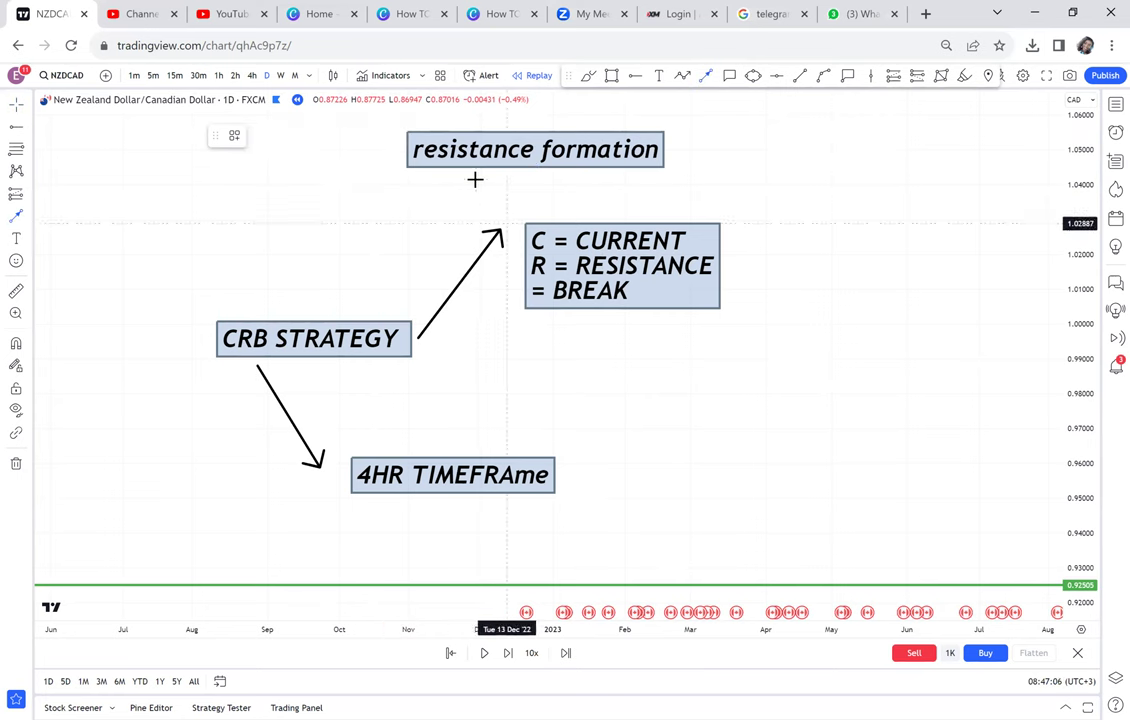
drag(478, 174, 540, 211)
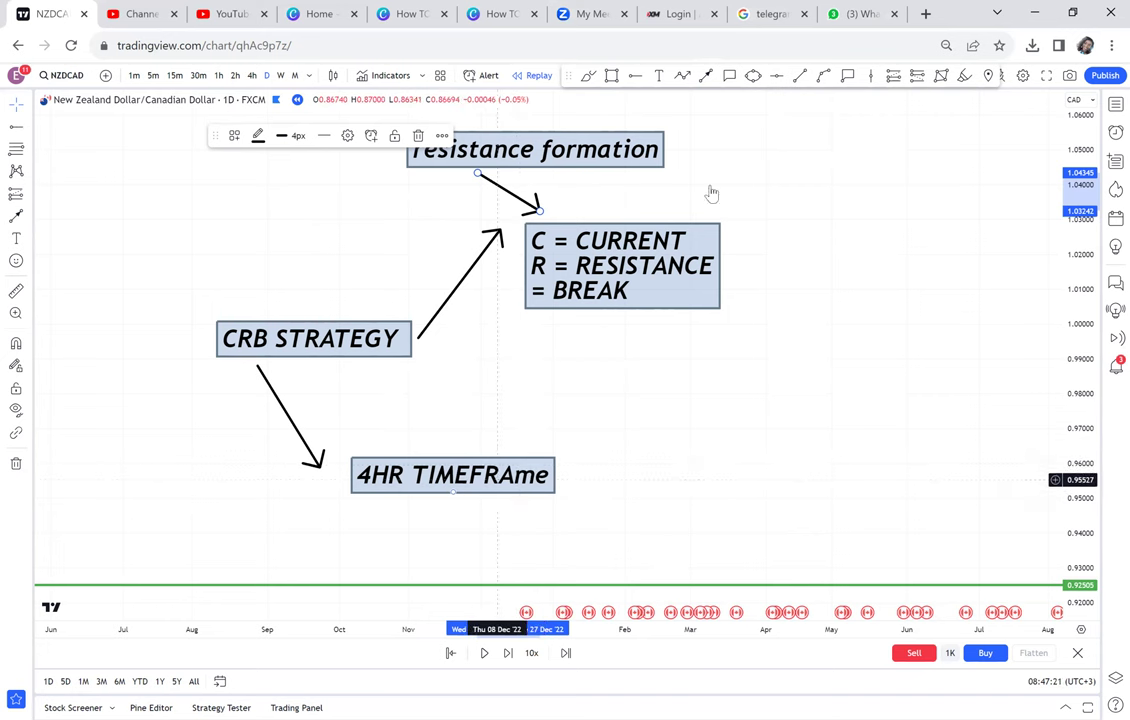
click(703, 78)
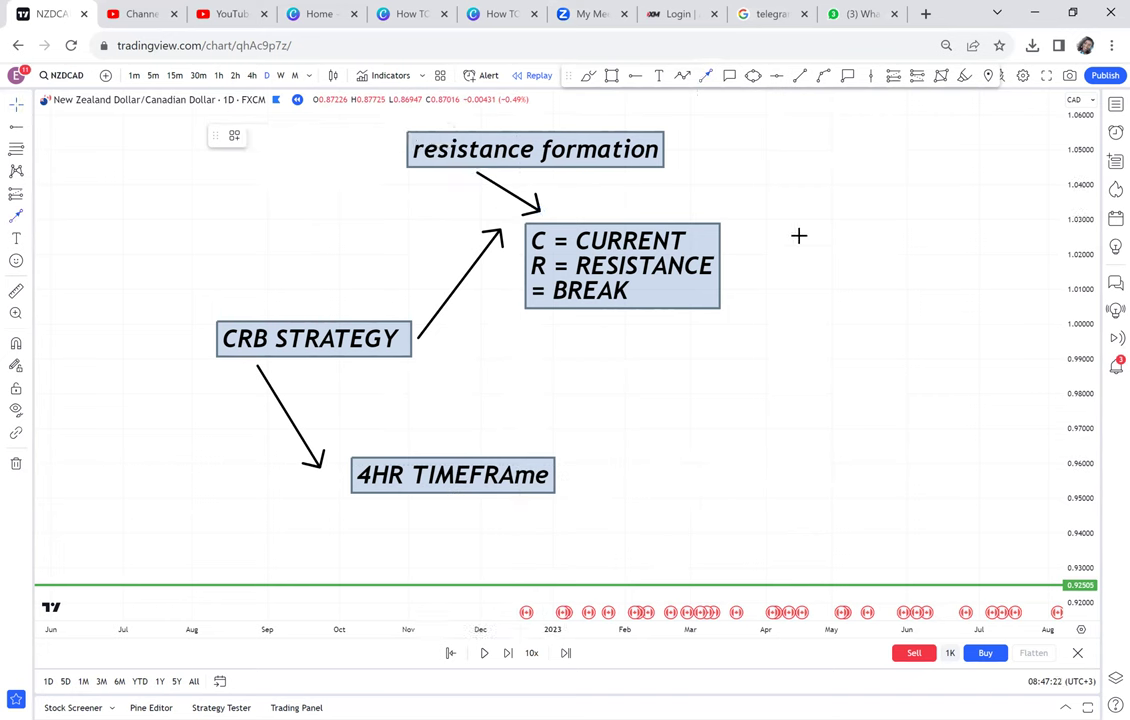
click(563, 458)
click(657, 416)
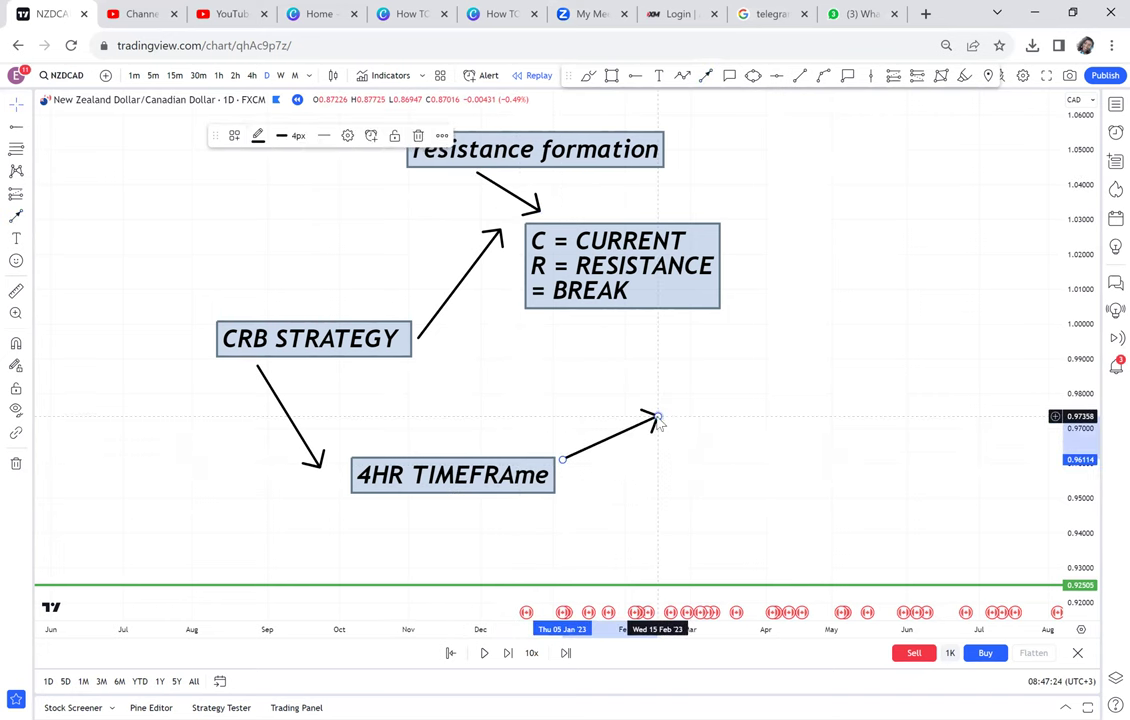
Add a text label reading "double bottom" beside the tip of the arrow leading from 4HR TIMEFRAme
click(660, 75)
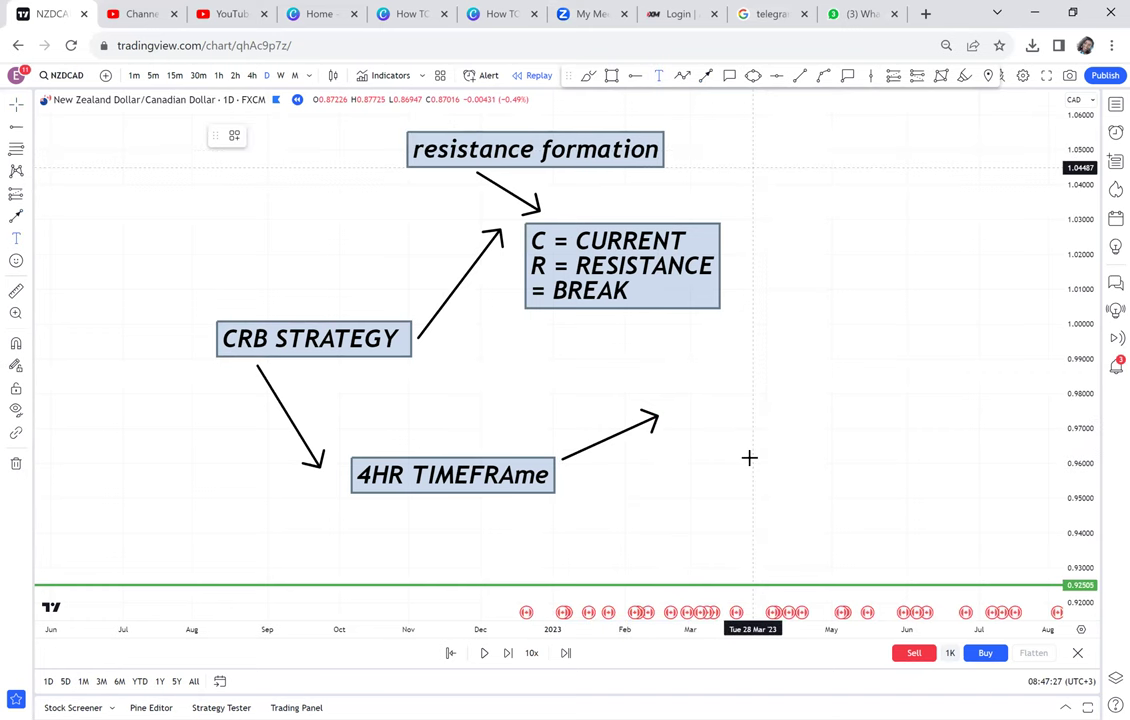
click(683, 412)
text(d)
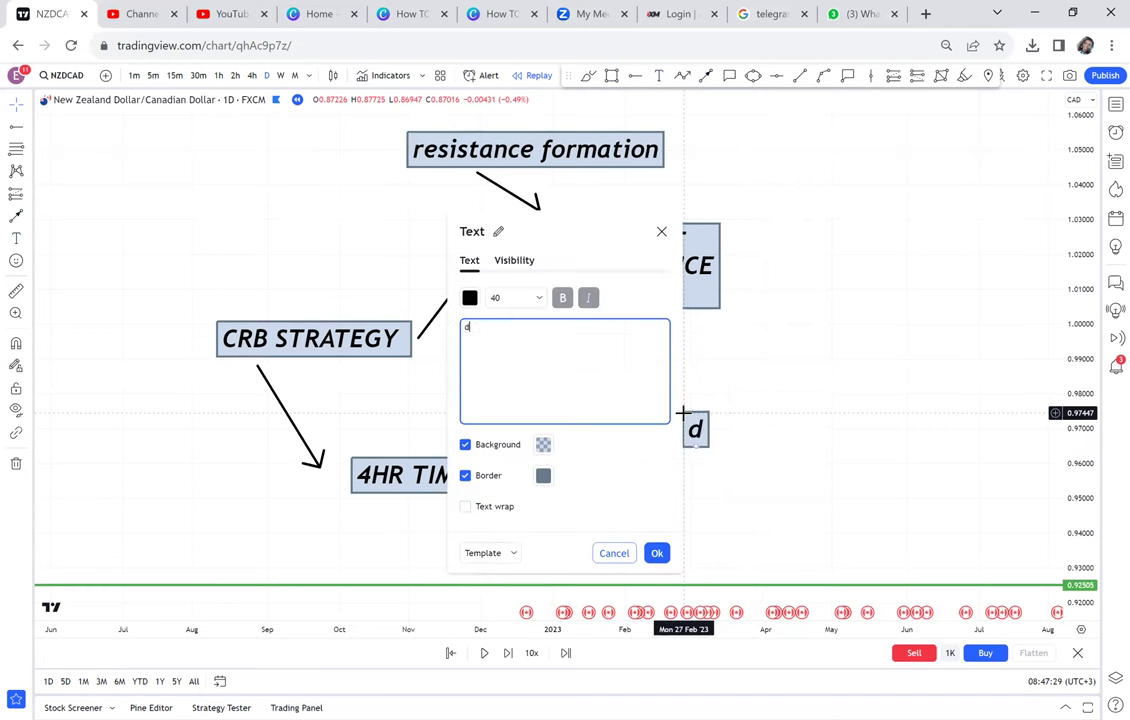
text(ouble boot)
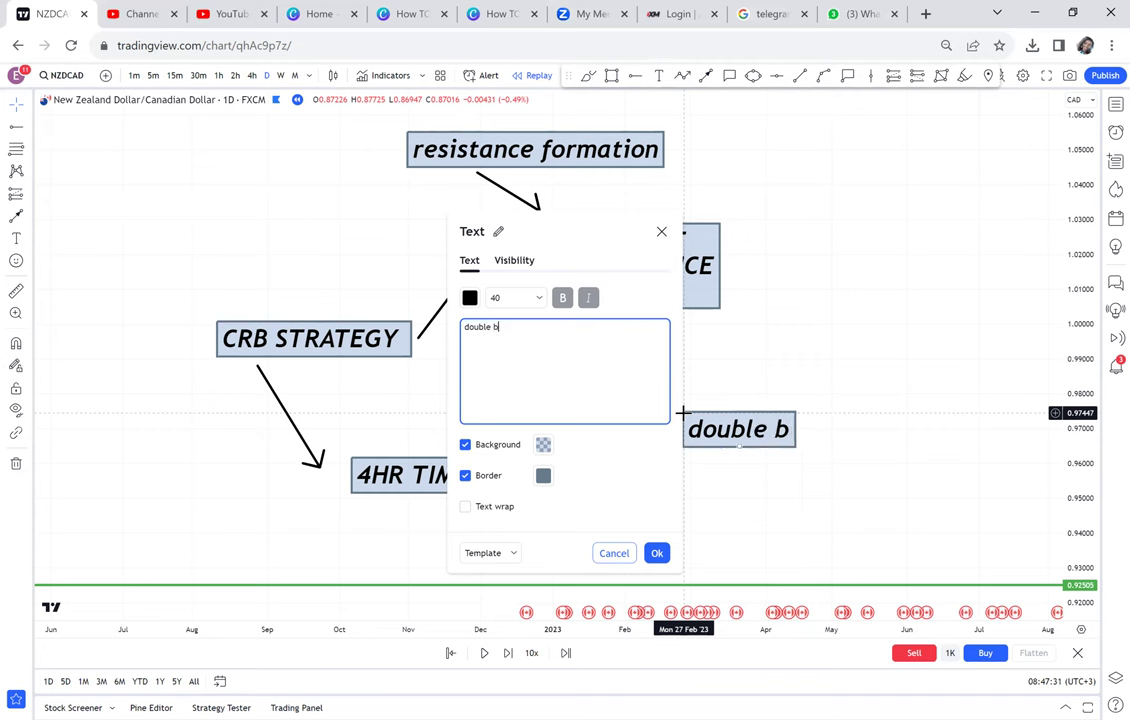
key(BackSpace)
key(BackSpace)
text(ttom)
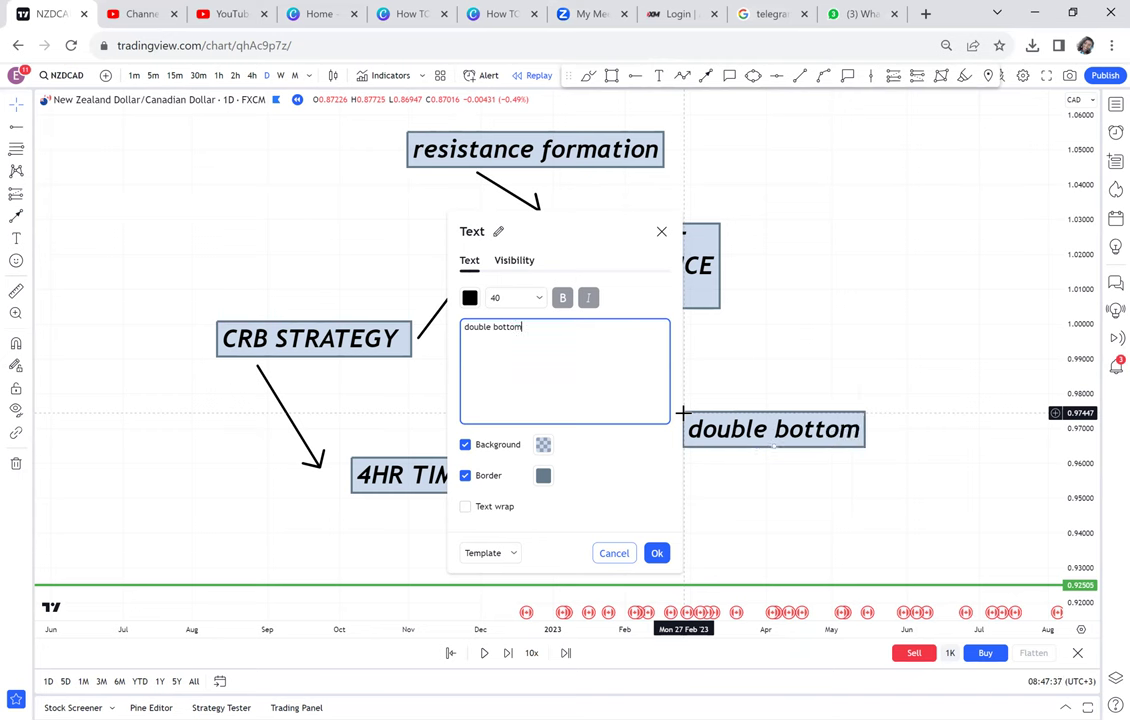
click(884, 412)
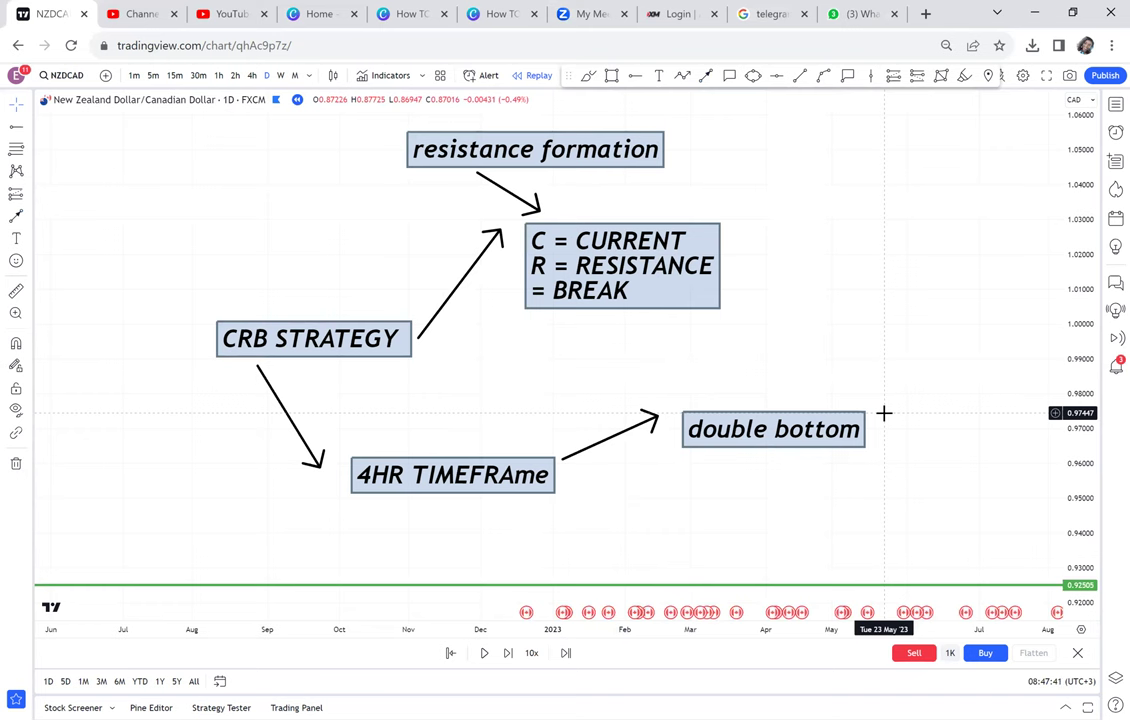
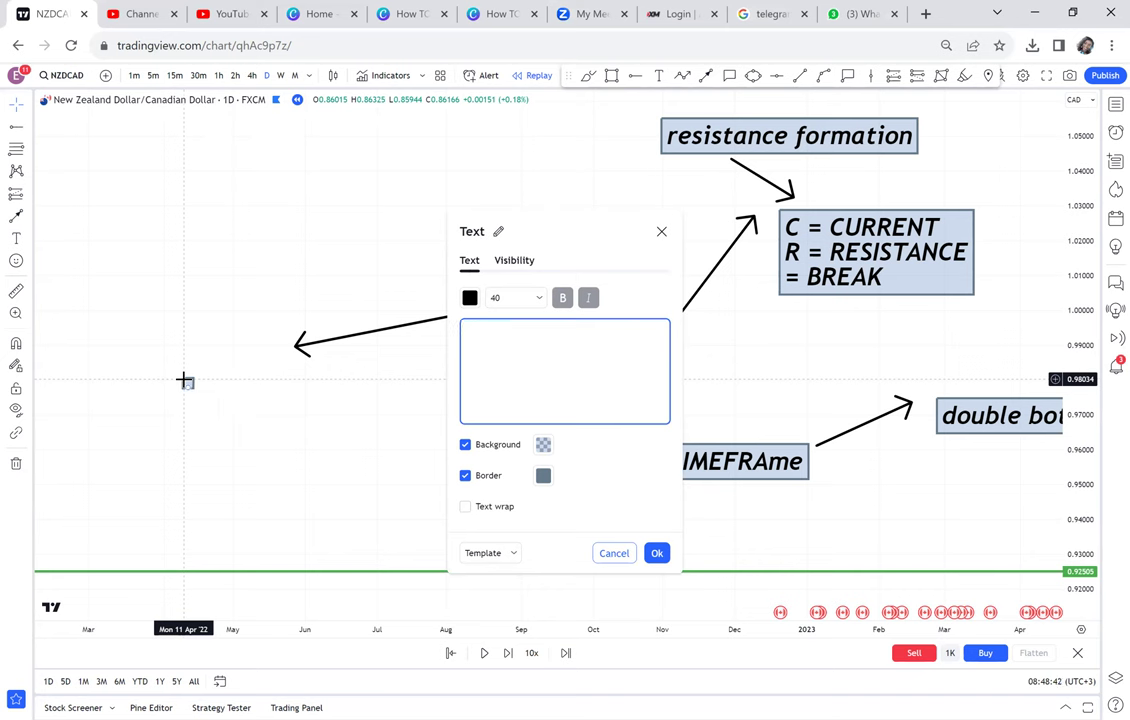
Enter "ADS=" as the text of the new label and move it closer to the tip of the arrow leading left from CRB STRATEGY
text(ADS)
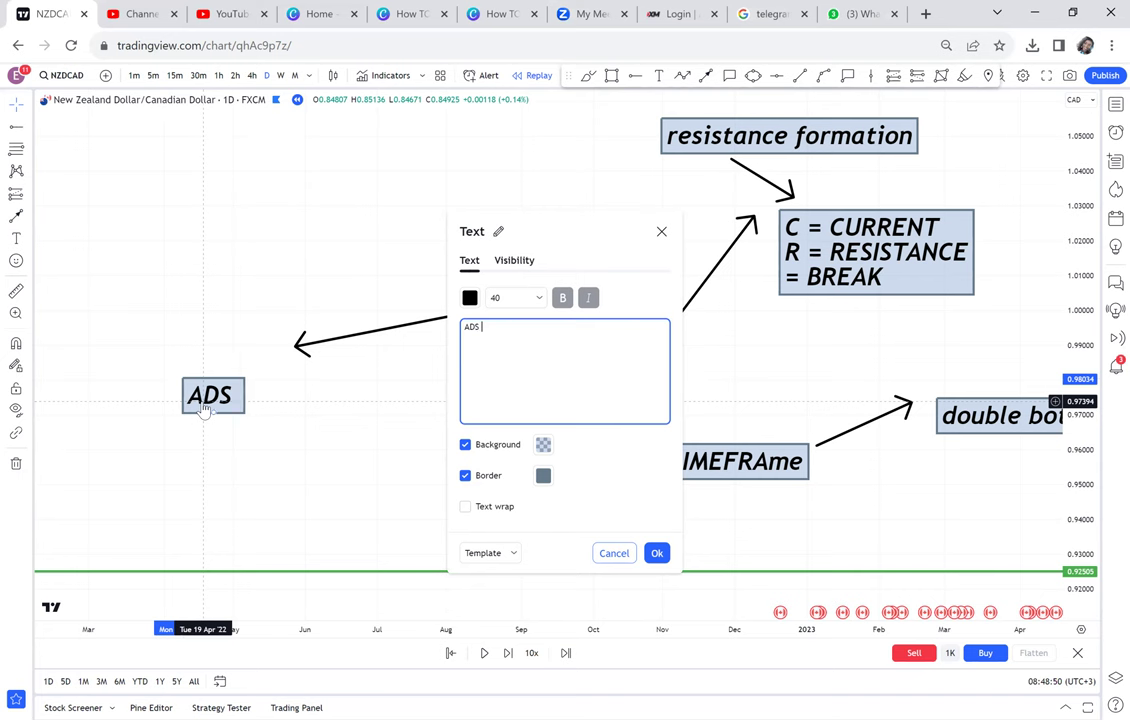
key(BackSpace)
text(=)
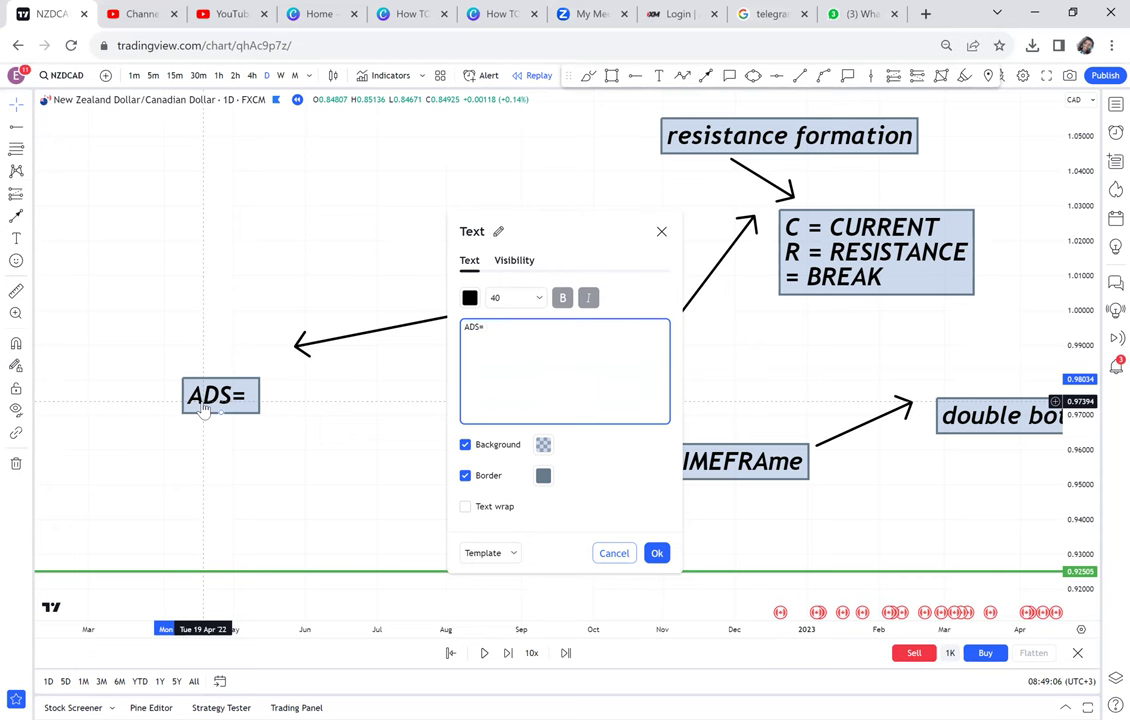
drag(233, 391, 256, 368)
drag(714, 382, 613, 376)
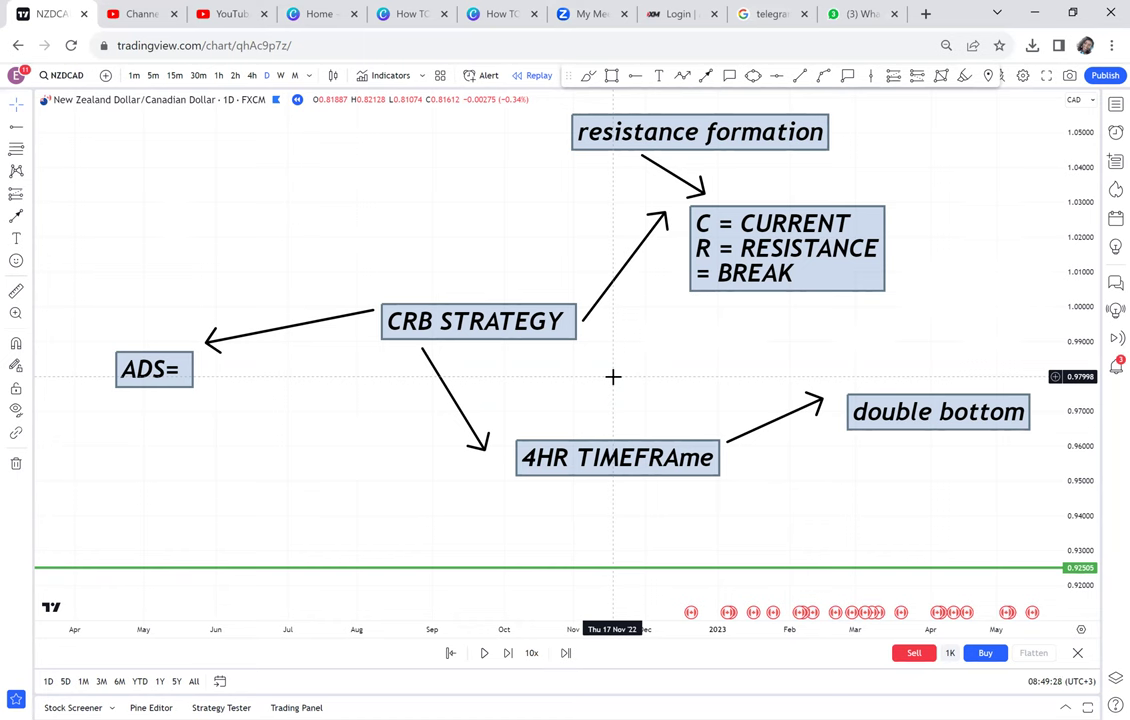
drag(1001, 345, 930, 338)
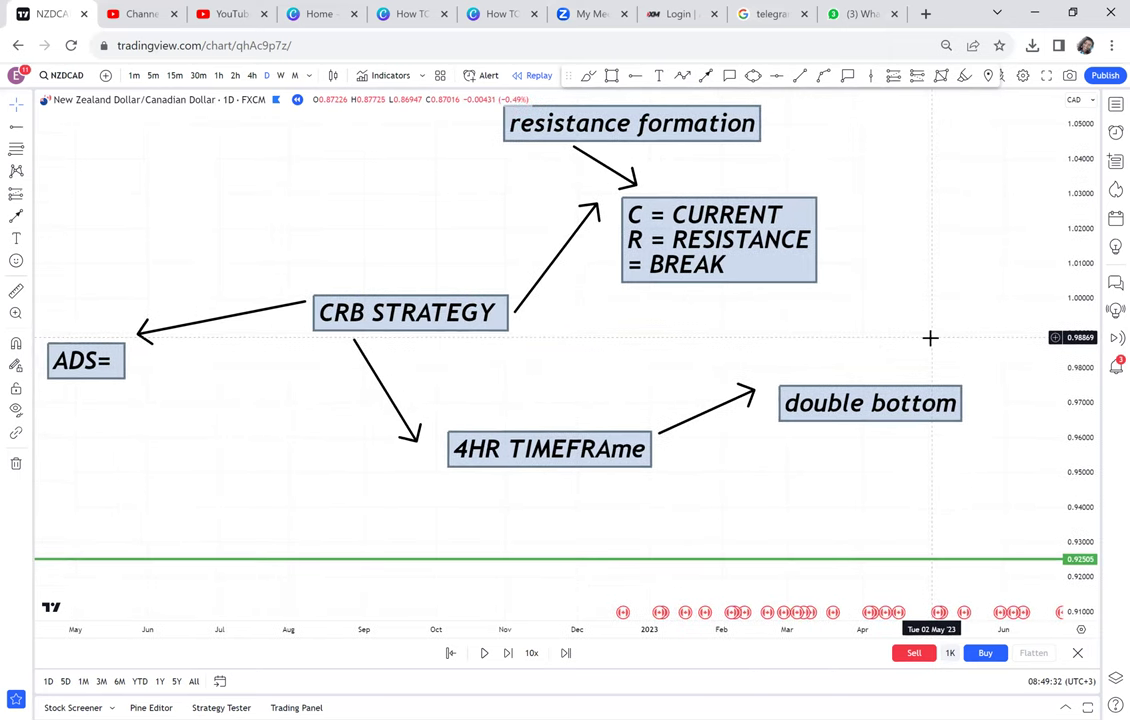
Draw a narrow rectangle from about 1.02958 to 1.05056 in late March 2023, beside the resistance formation label
drag(876, 167, 600, 382)
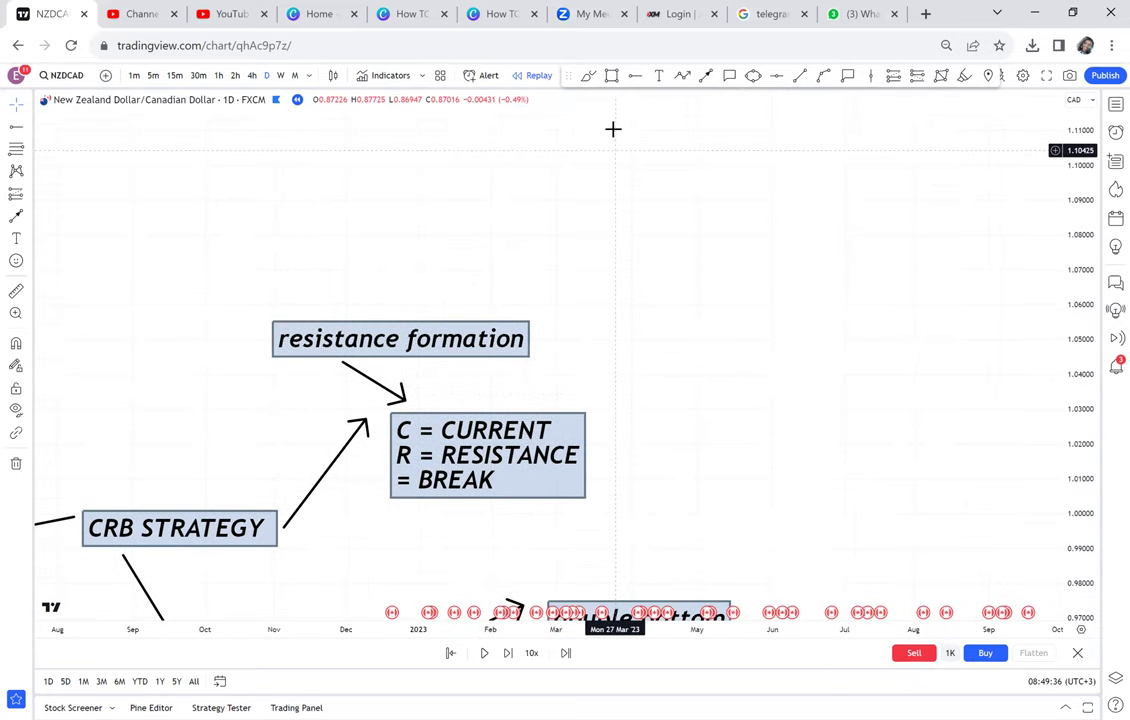
click(611, 75)
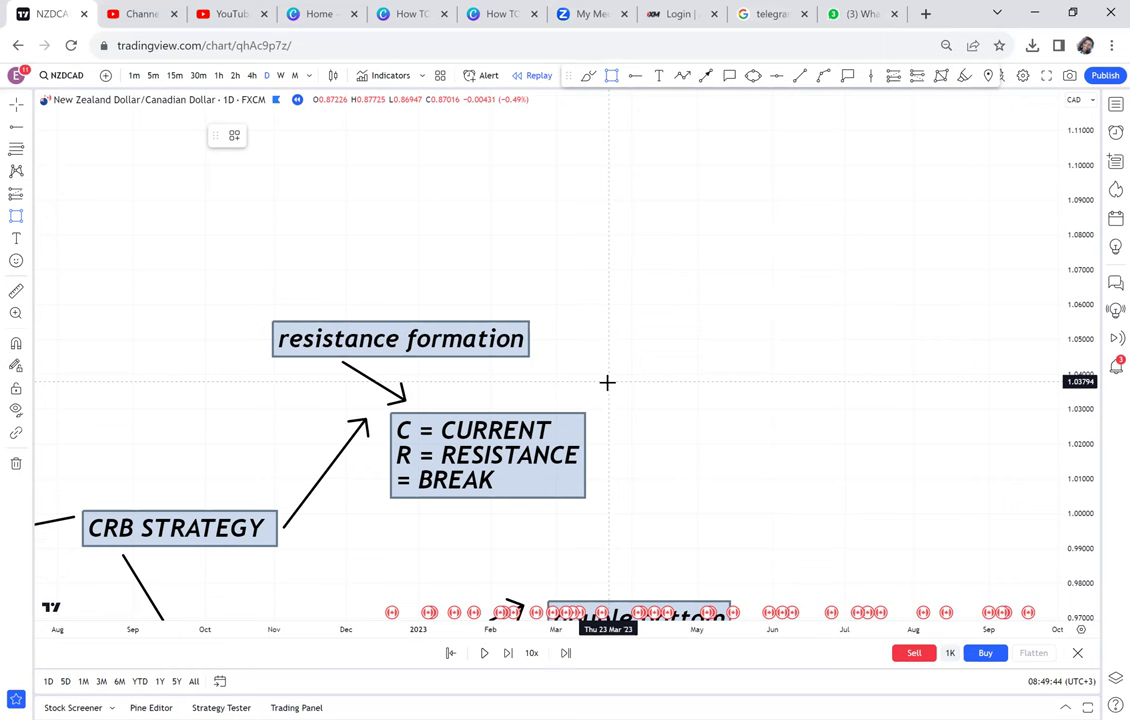
drag(605, 410, 628, 338)
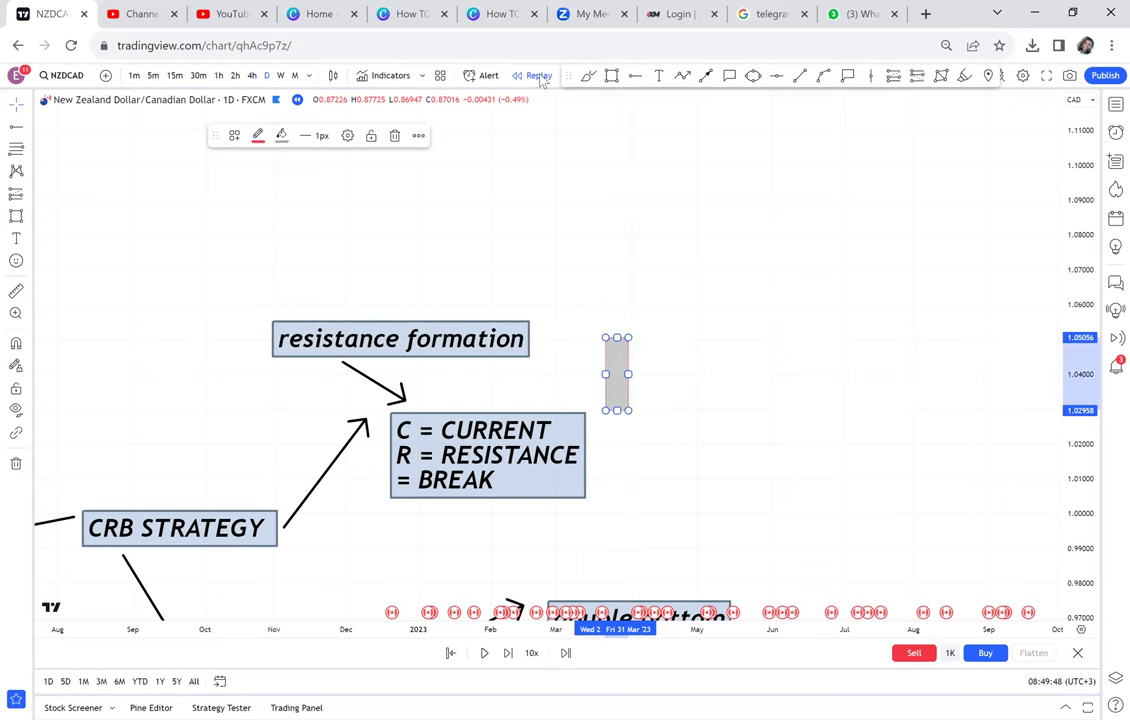
Sketch a rising zigzag arrow path with two pullbacks from about 1.022 in the blank area beside the rectangle, and delete it
click(682, 76)
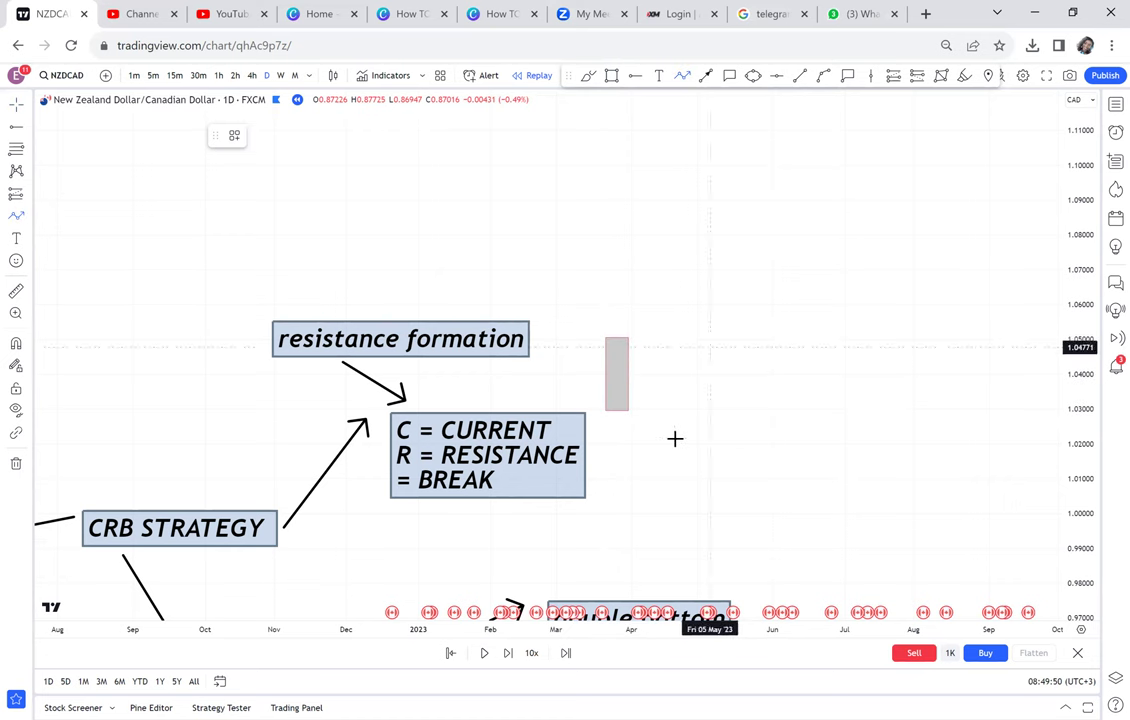
click(733, 310)
click(772, 357)
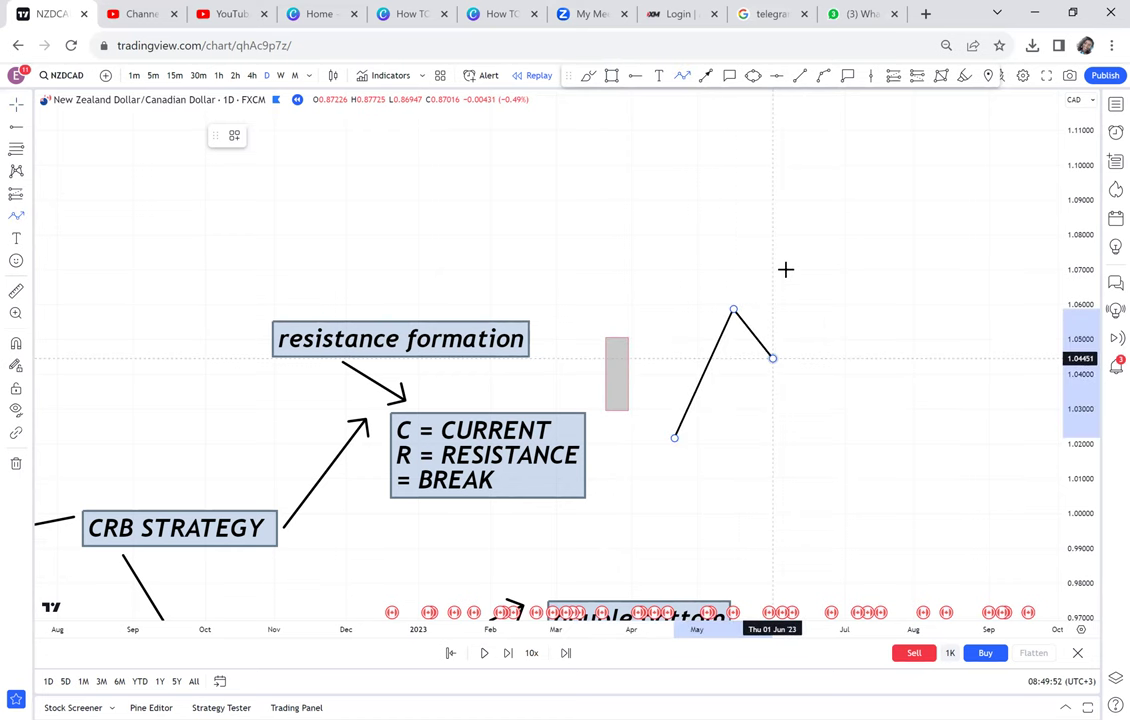
click(815, 196)
click(847, 252)
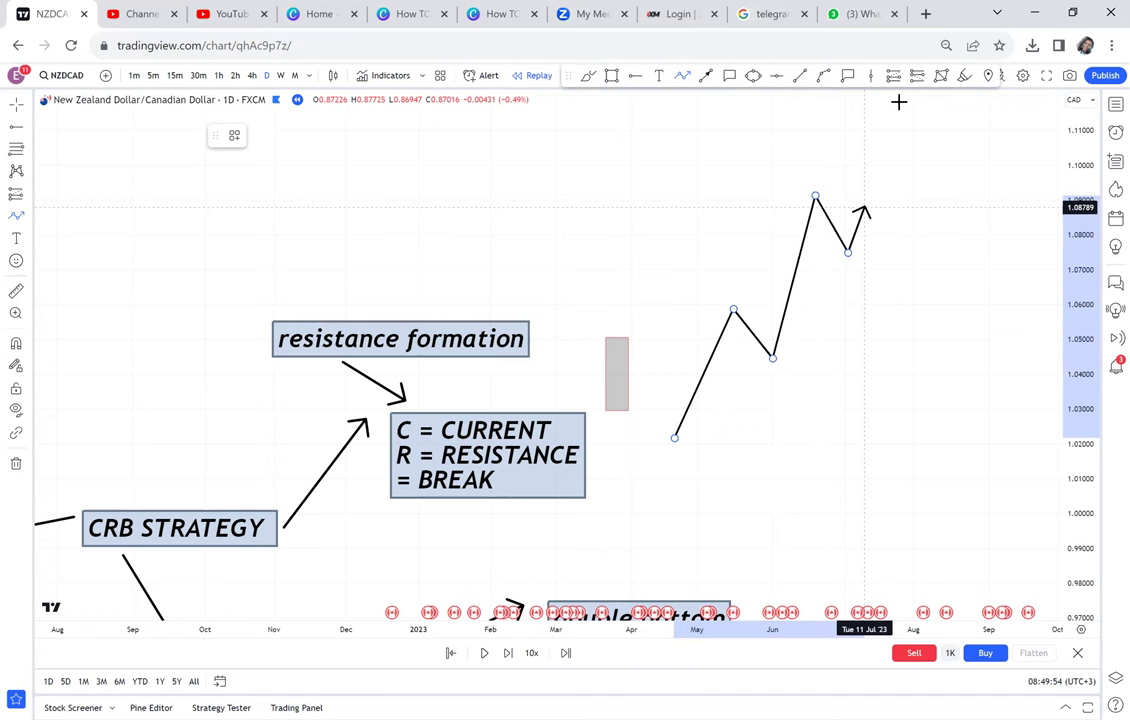
click(897, 101)
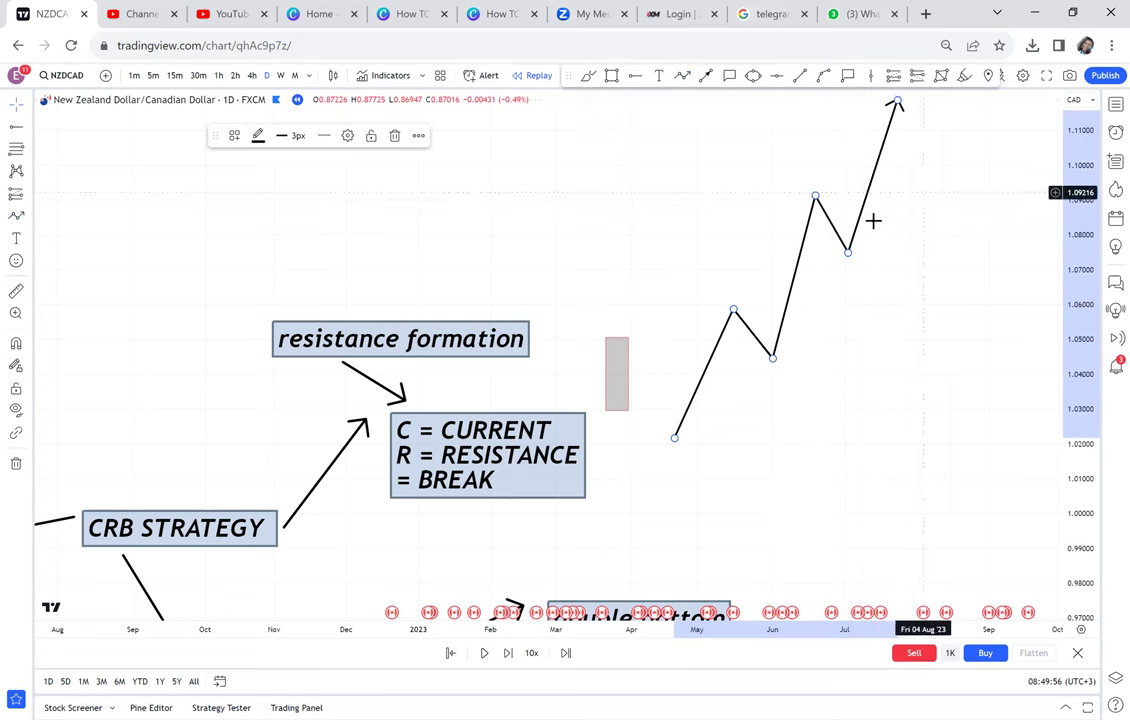
key(Delete)
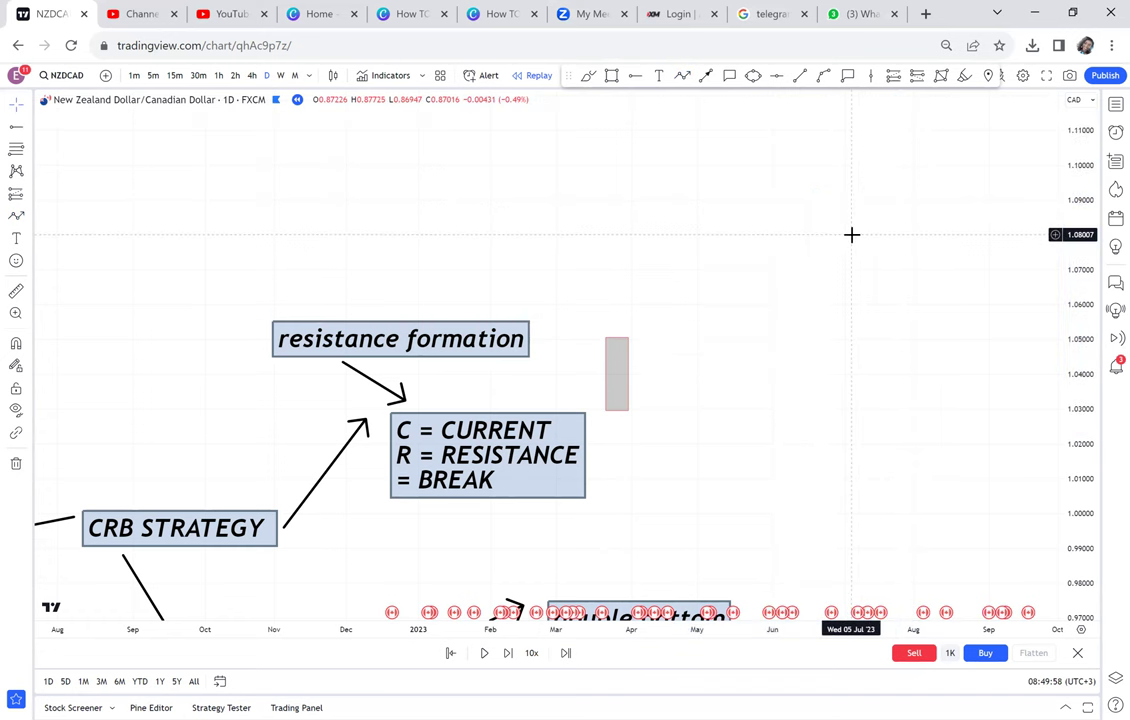
Fill the narrow rectangle with green and raise its fill to nearly full opacity
click(616, 342)
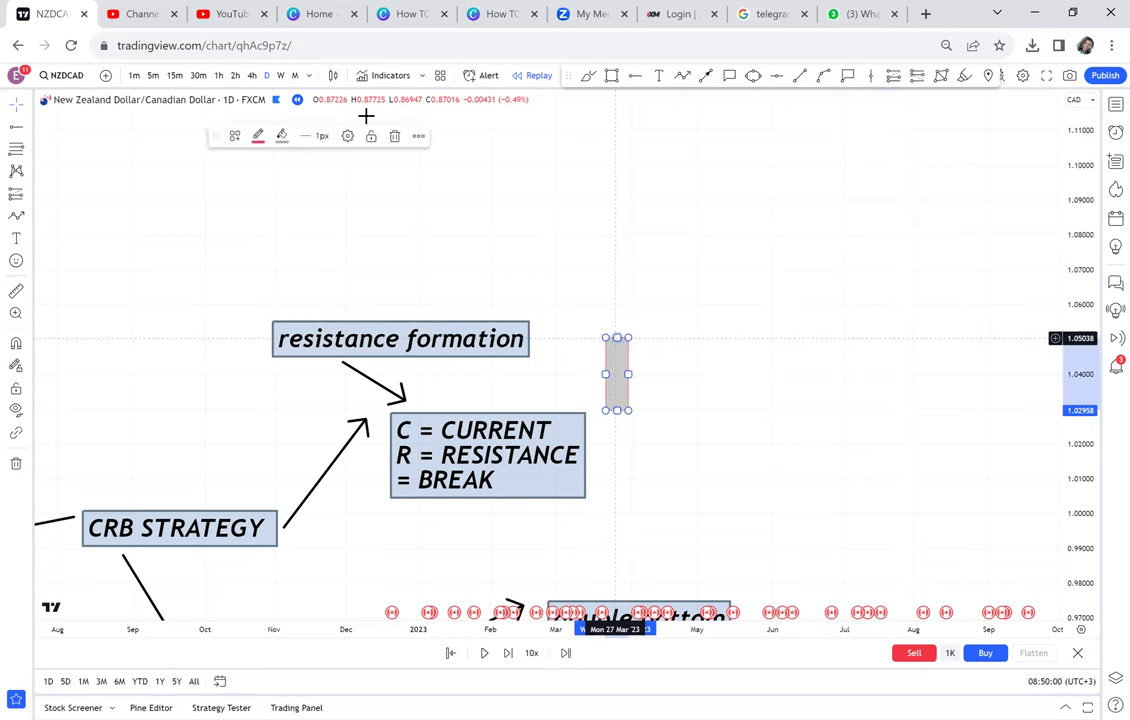
click(283, 136)
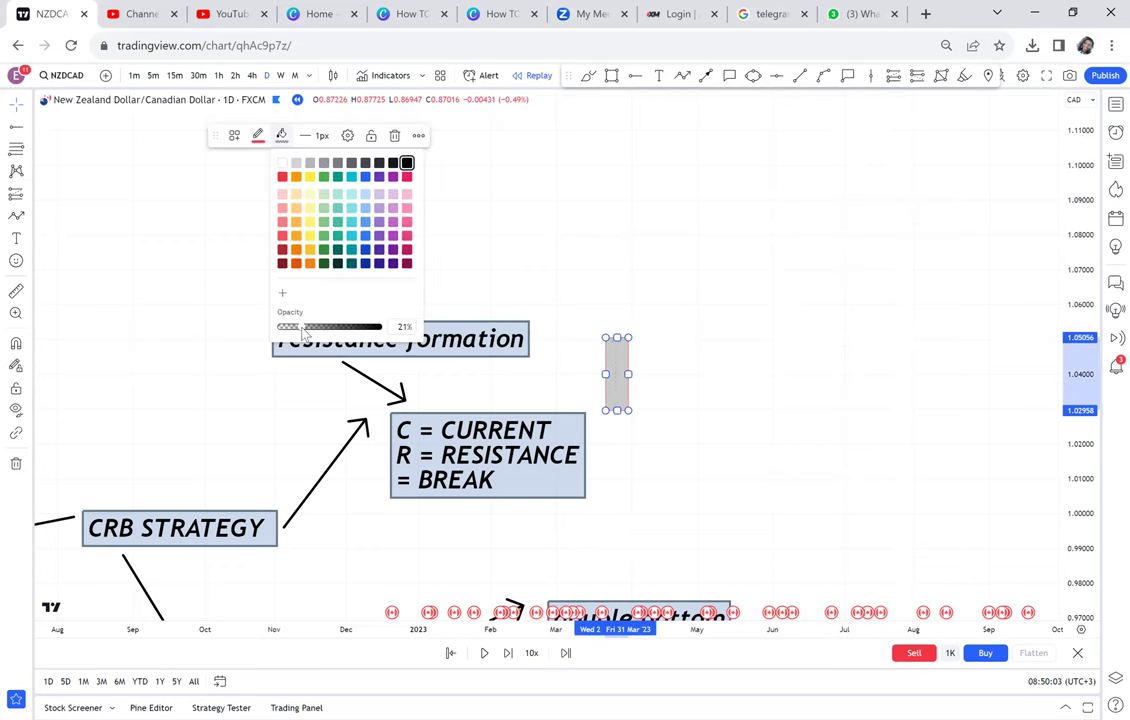
click(378, 327)
click(323, 177)
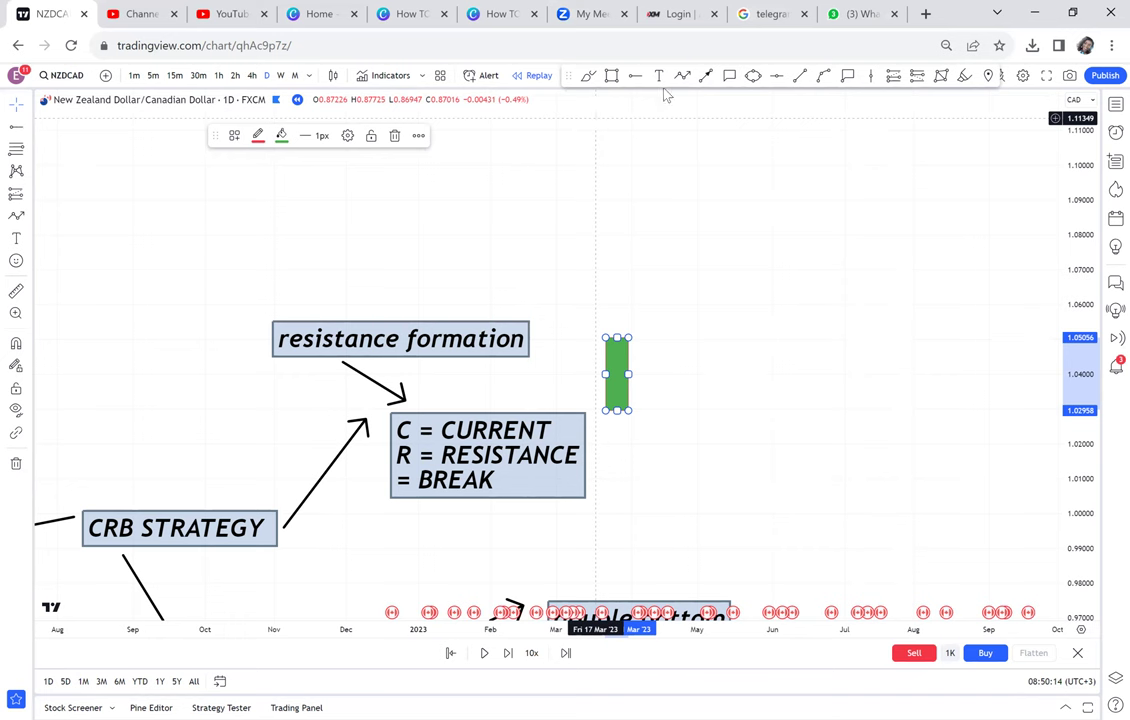
Draw two more green candle bodies stepping upward, from about 1.04985 to 1.07367 and from about 1.074 to 1.103
click(612, 77)
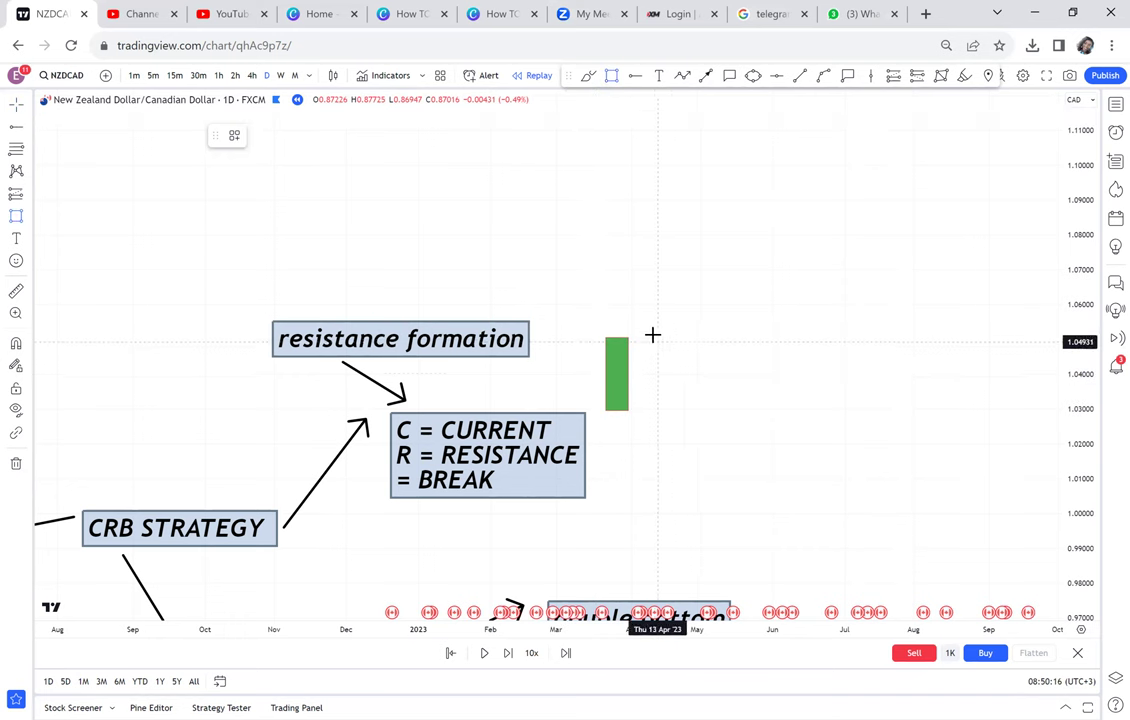
drag(653, 341, 684, 257)
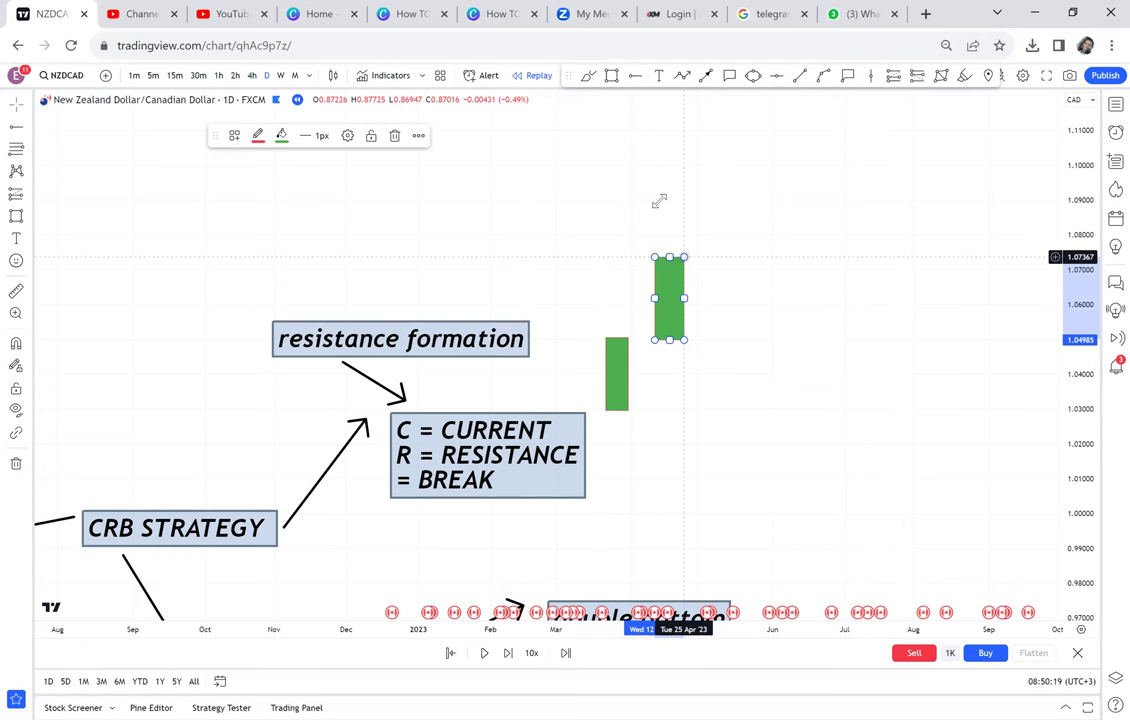
click(612, 77)
mouse_move(709, 255)
mouse_down()
mouse_move(750, 165)
mouse_move(741, 155)
mouse_move(674, 219)
mouse_up()
click(741, 155)
click(782, 179)
Draw a vertical trend line wick from about 1.05714 to 1.04238 on the first candle body and colour it green
click(795, 78)
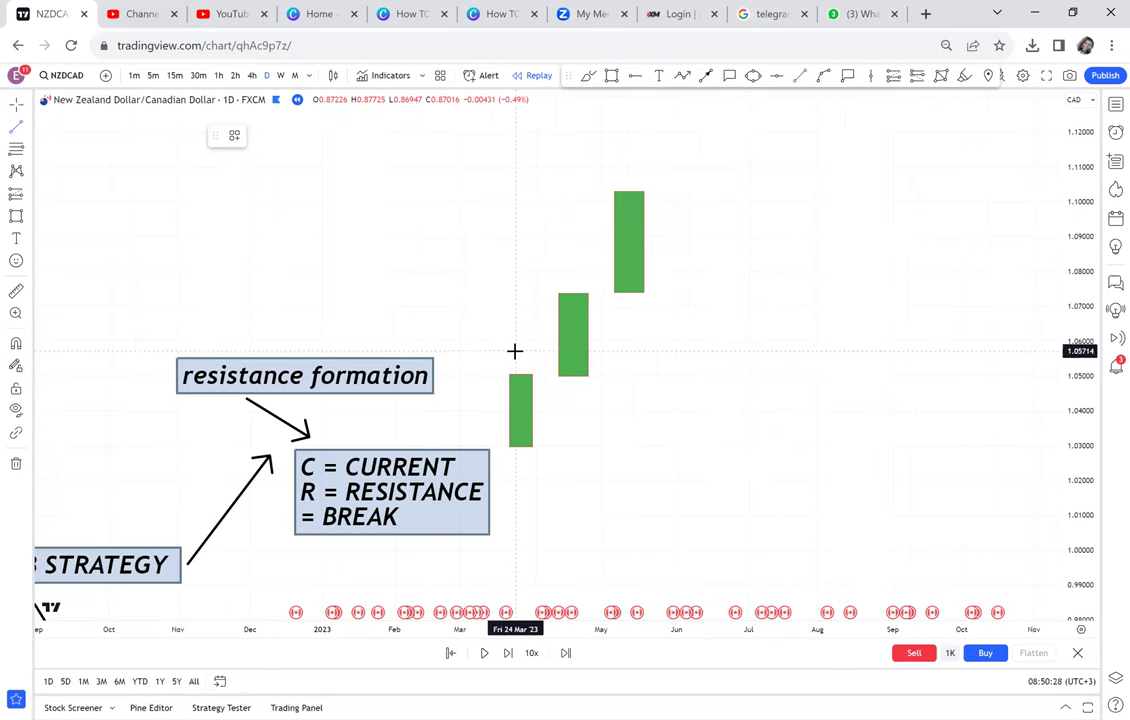
click(519, 351)
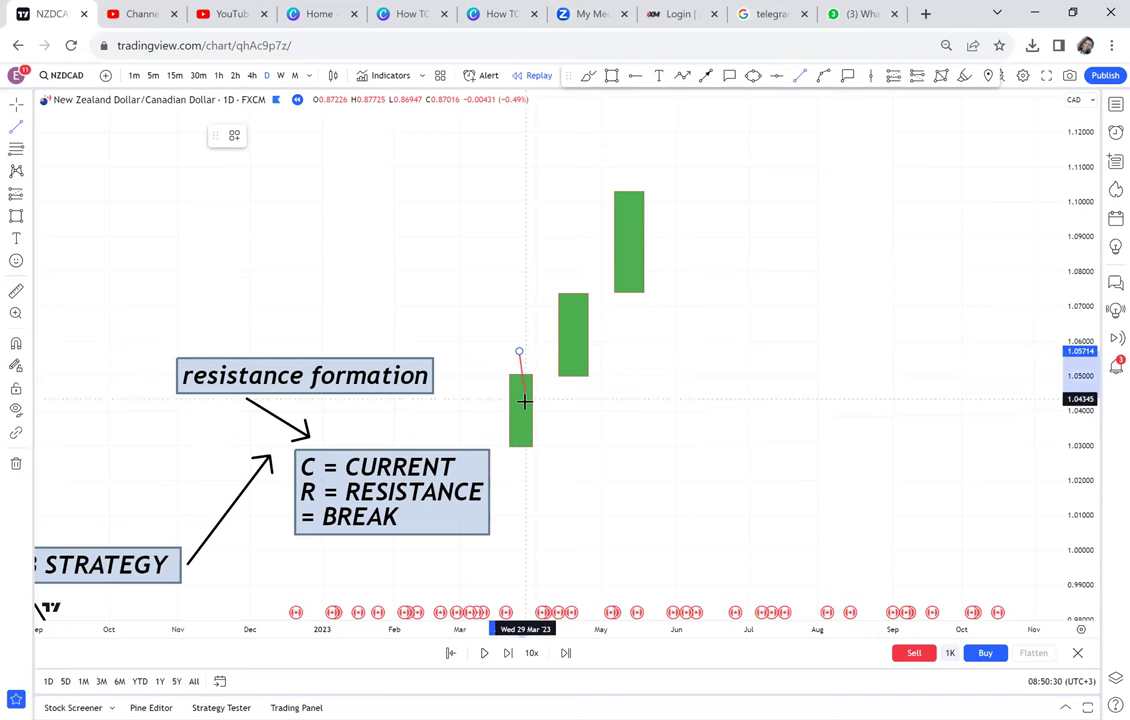
click(519, 403)
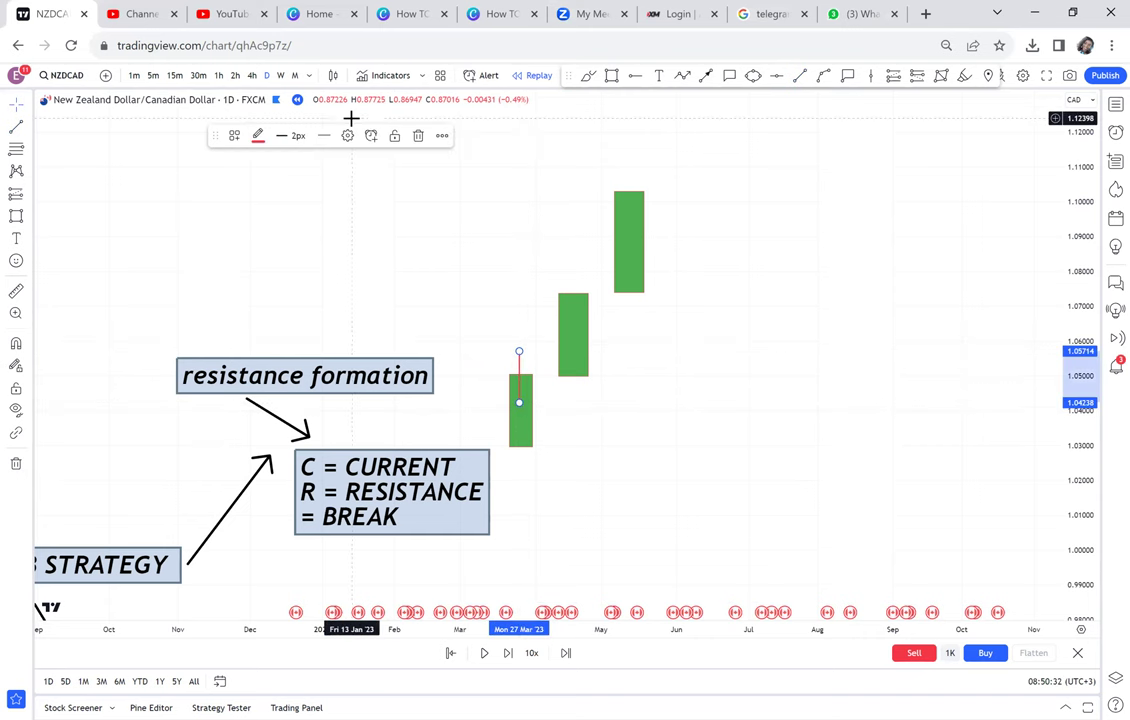
click(258, 135)
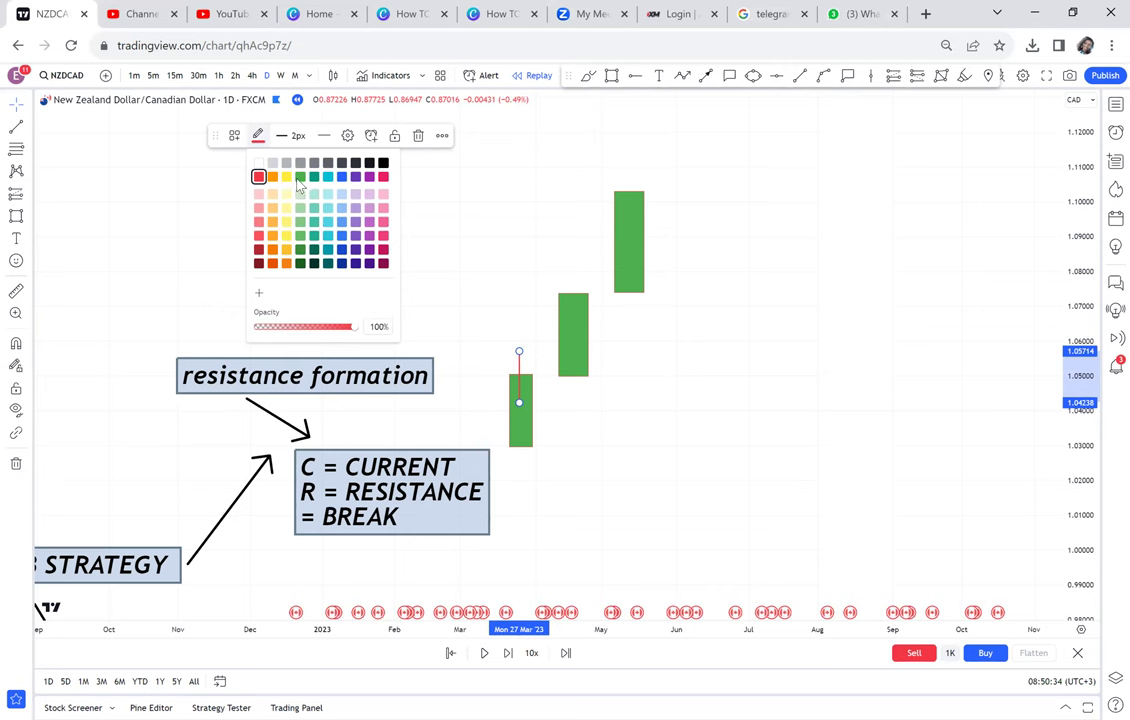
click(300, 176)
Draw green vertical upper wicks on the second and third candle bodies, starting at about 1.07971 and 1.110
click(800, 76)
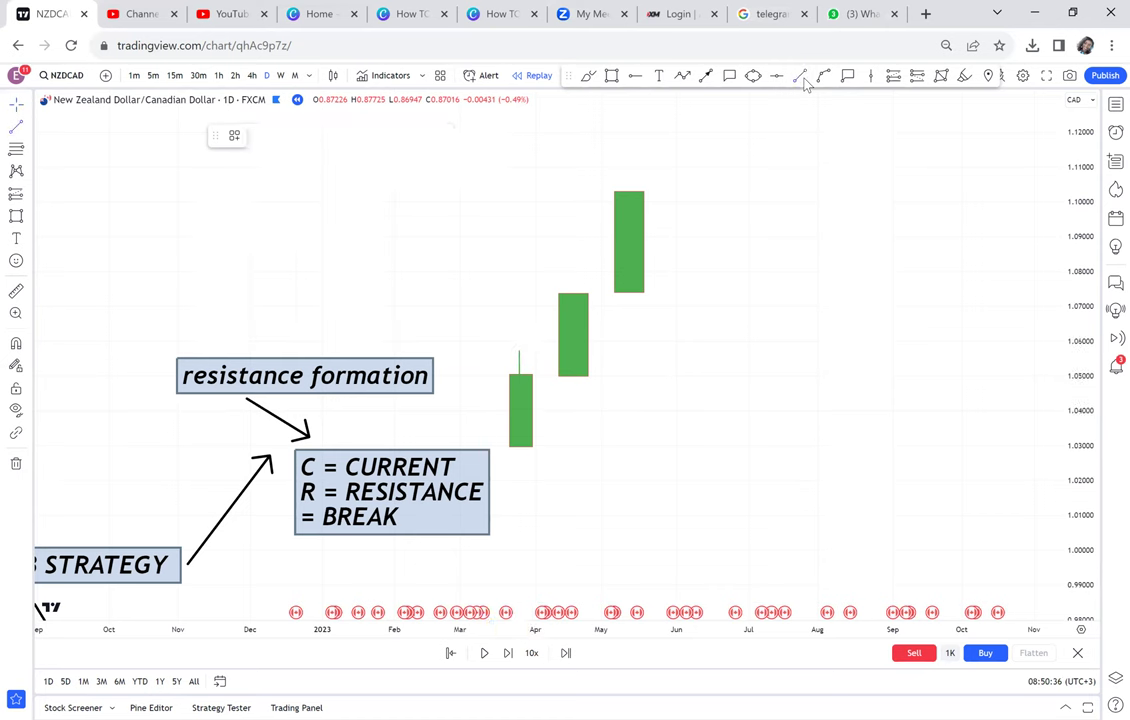
click(571, 272)
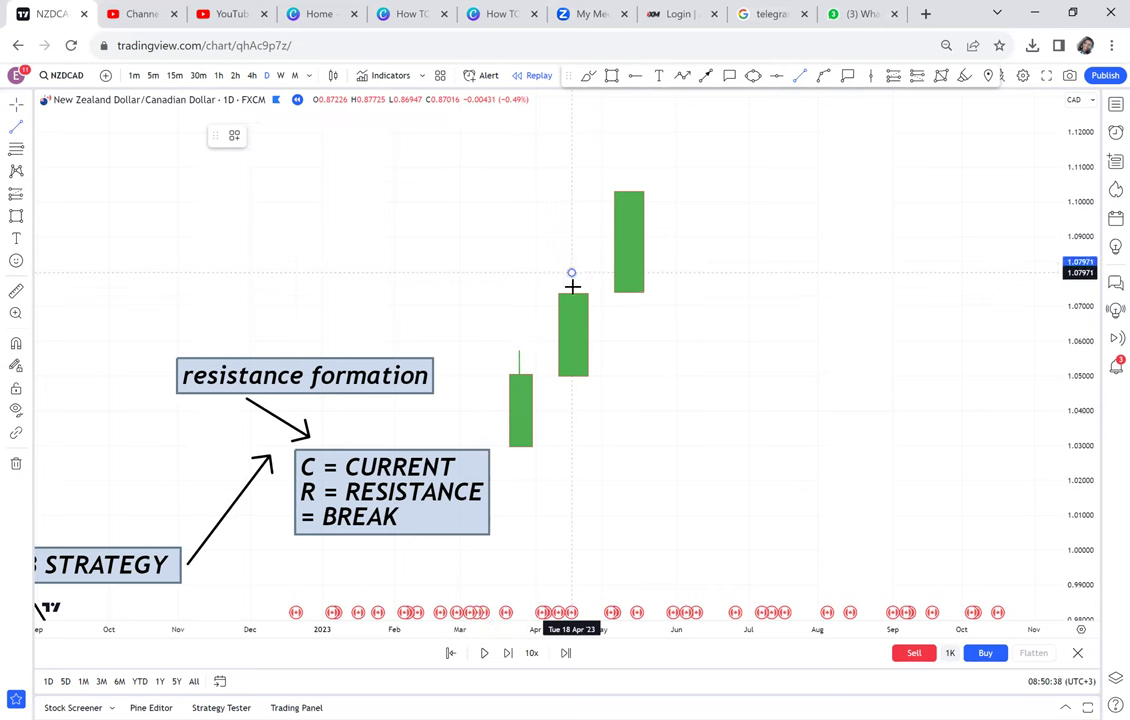
click(571, 309)
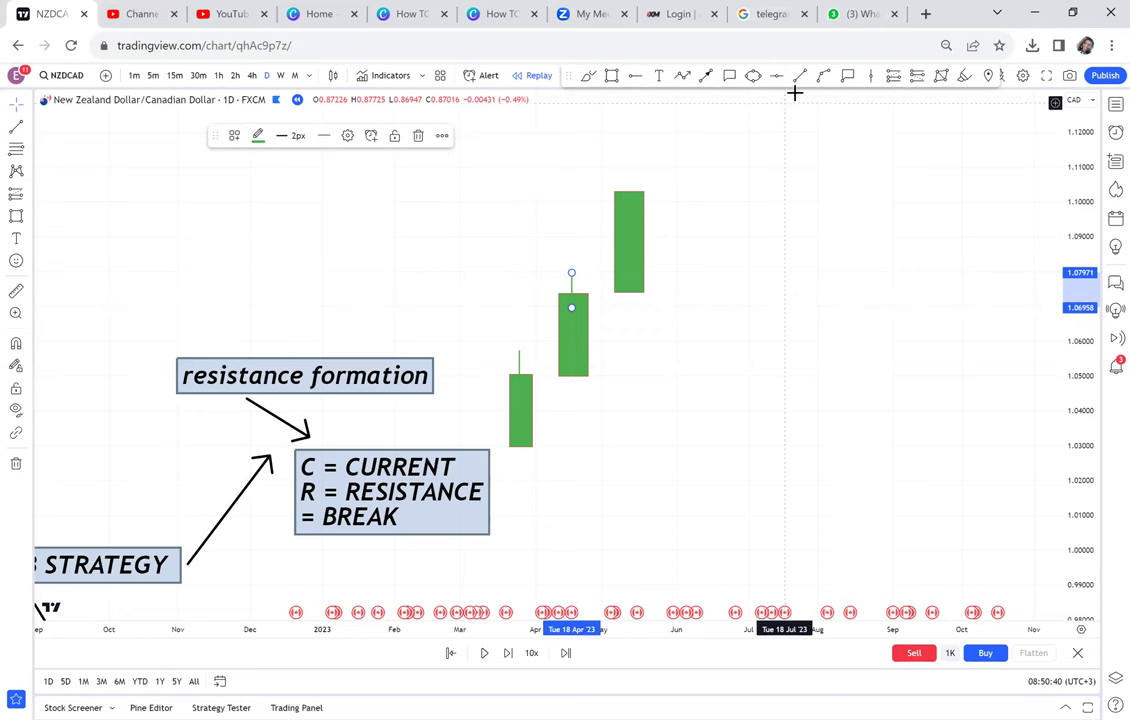
click(800, 78)
click(627, 168)
click(624, 215)
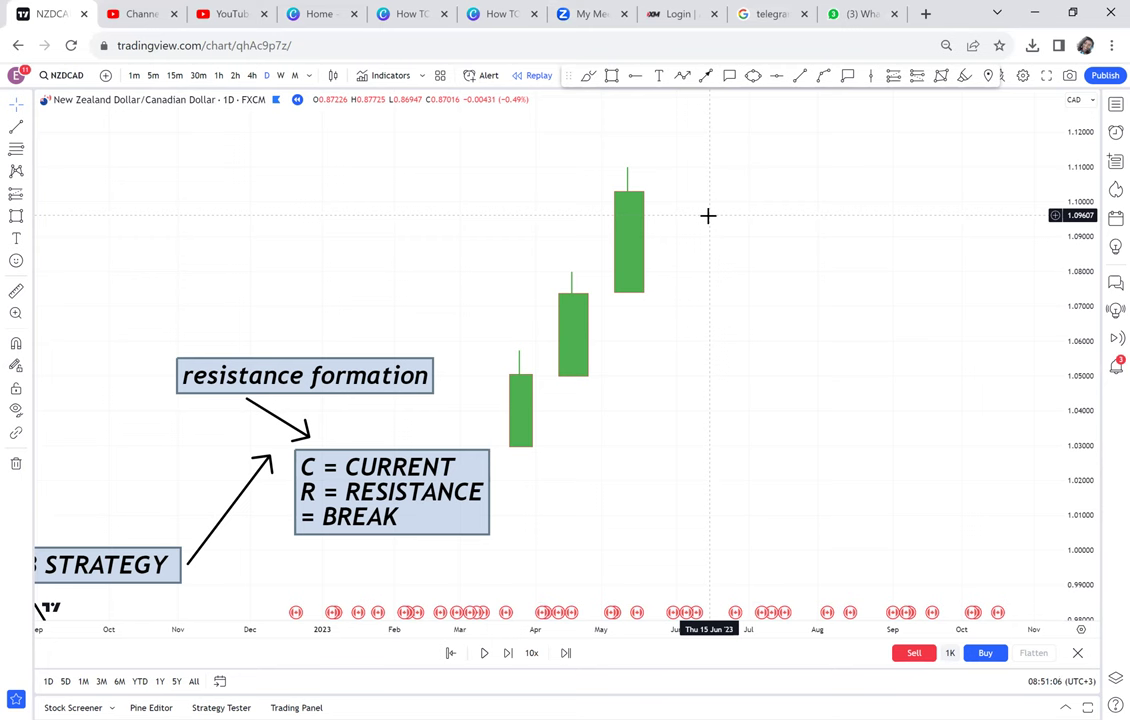
Place horizontal rays at the three wick tops, at about 1.05785, 1.07918 and 1.10940
click(635, 76)
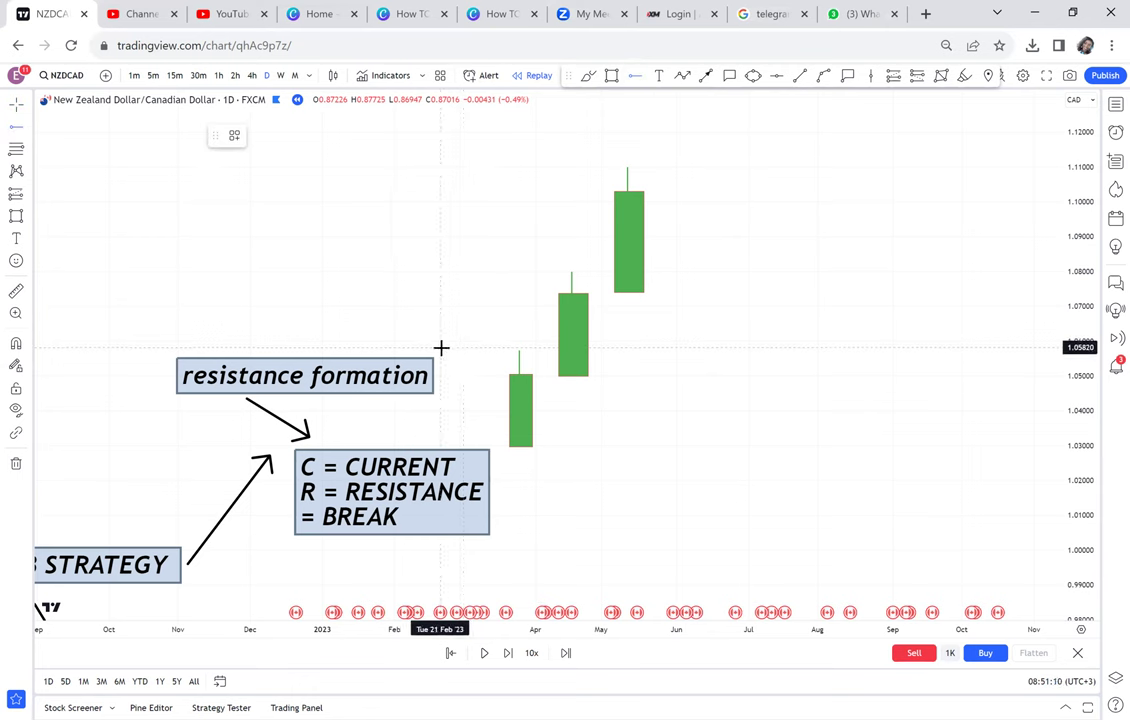
click(440, 348)
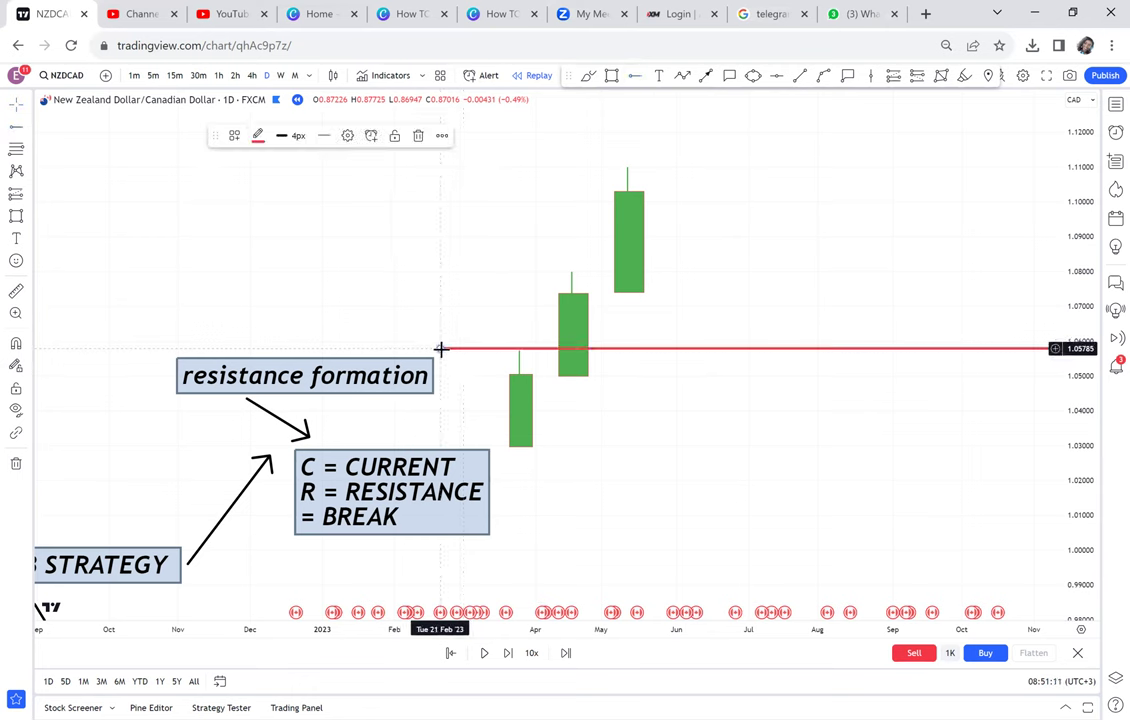
click(637, 75)
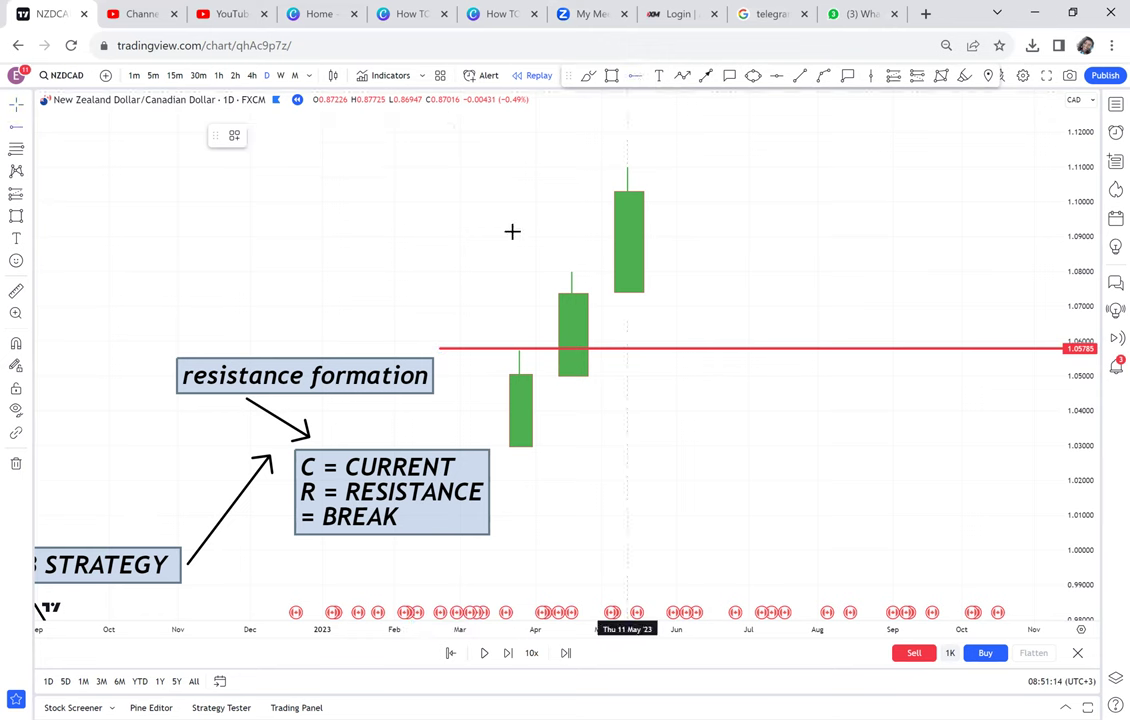
click(459, 274)
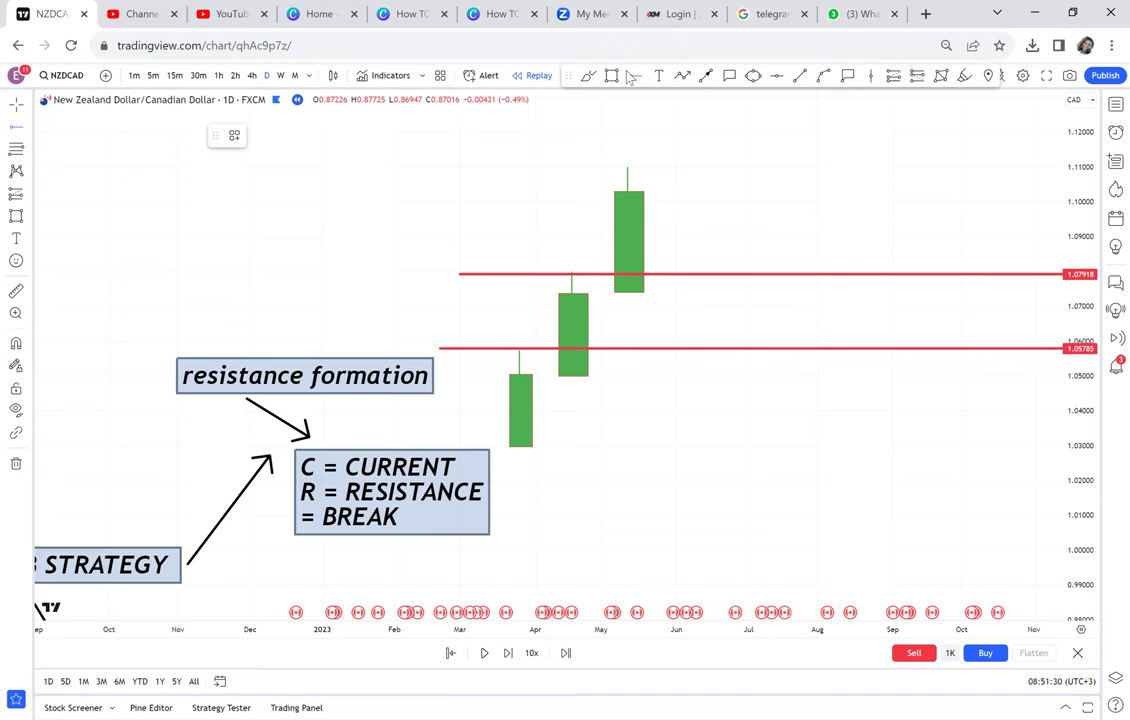
click(460, 169)
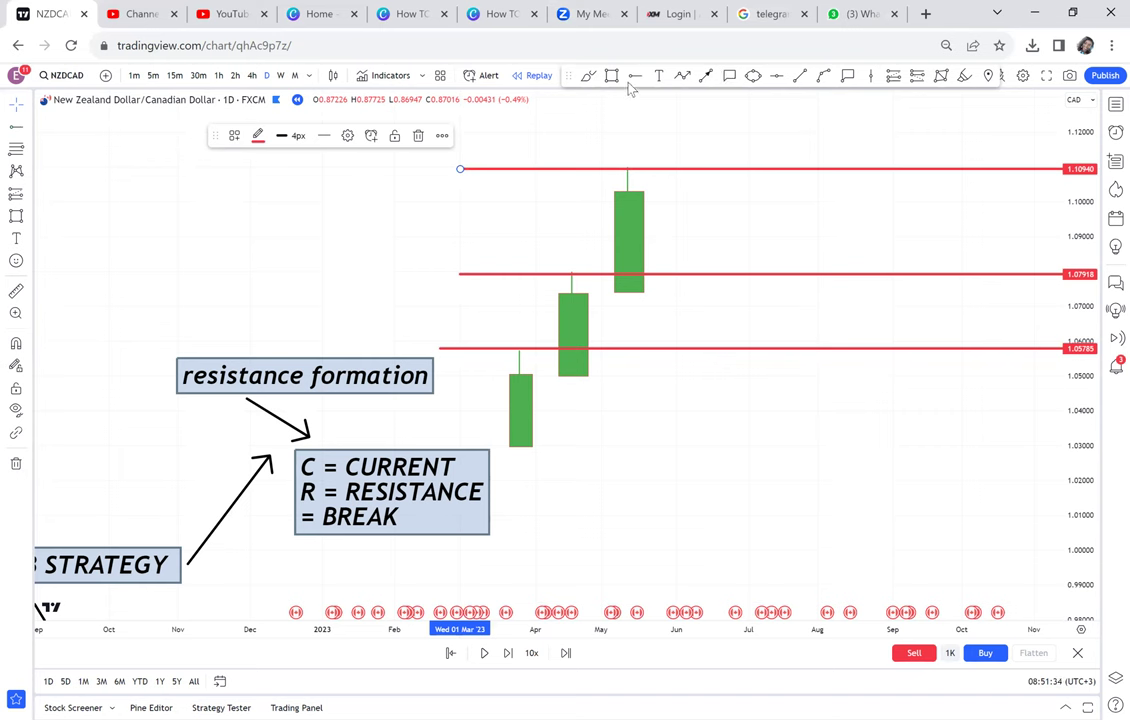
Handwrite the letters A, B and C with the brush beside the first, second and third resistance lines
click(589, 77)
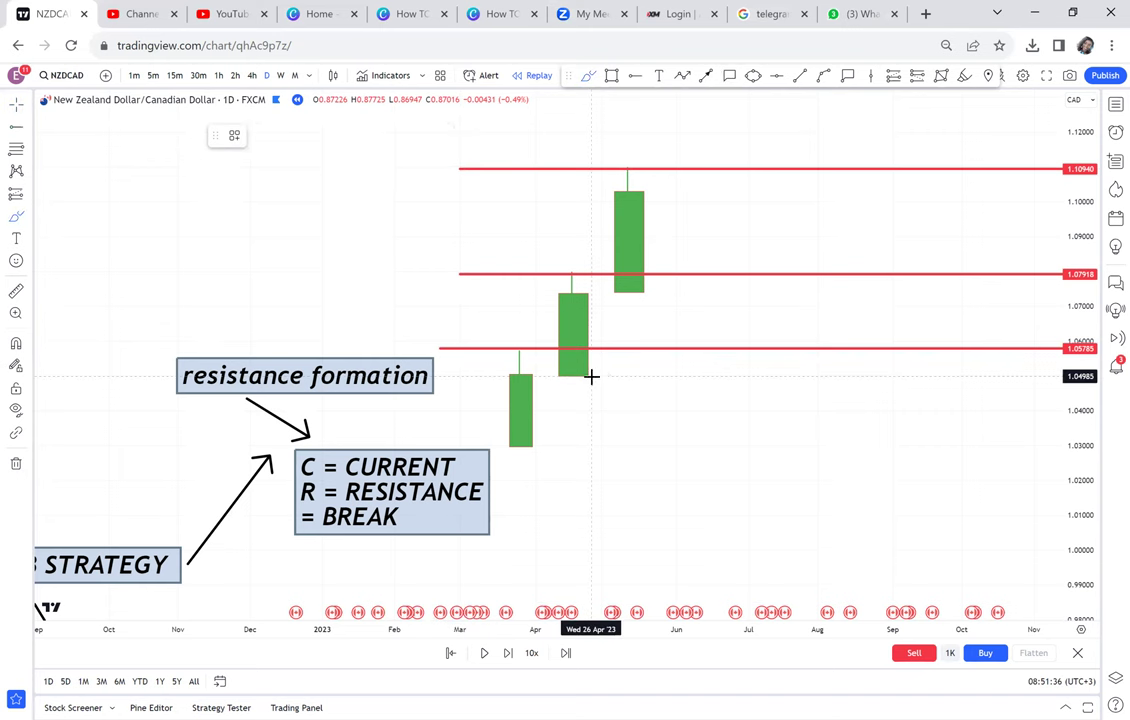
mouse_move(629, 392)
mouse_down()
mouse_move(675, 389)
mouse_move(658, 376)
mouse_up()
mouse_move(694, 271)
mouse_down()
mouse_move(714, 224)
mouse_move(695, 270)
mouse_up()
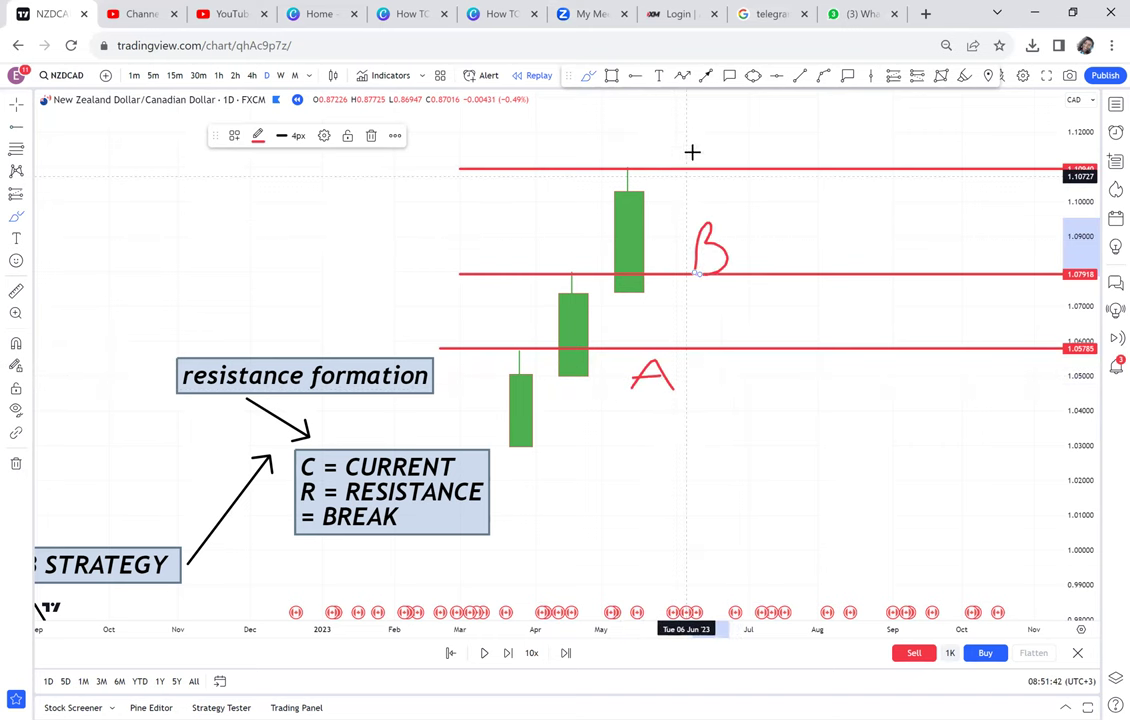
drag(704, 137, 702, 152)
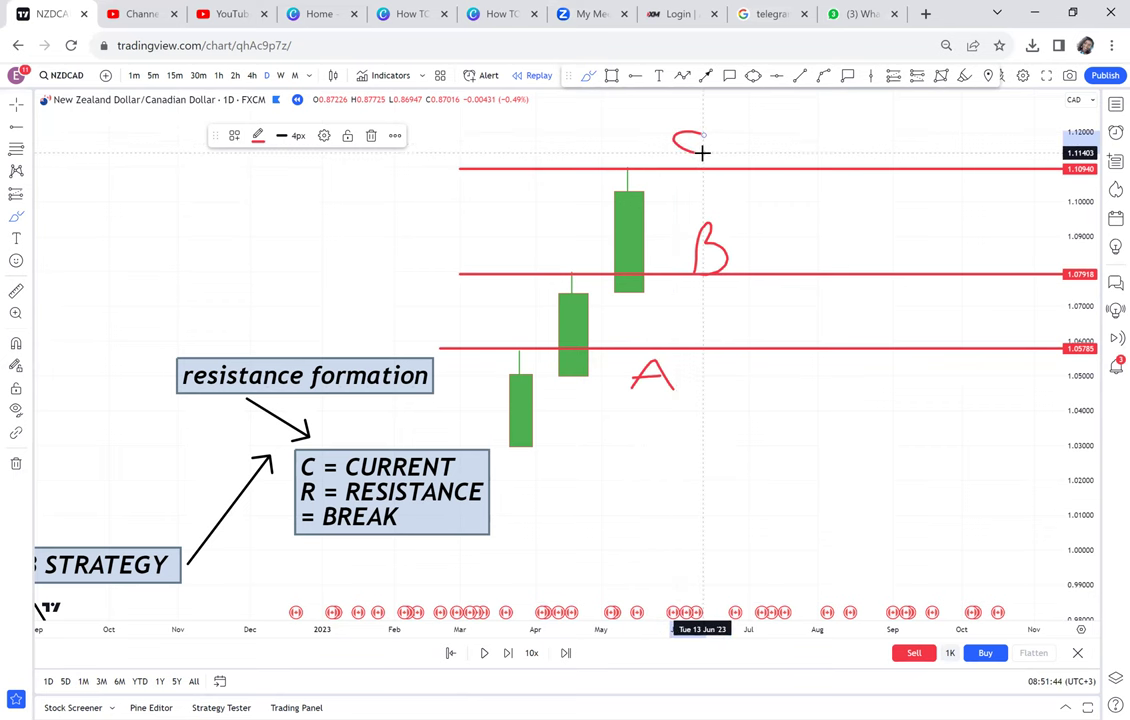
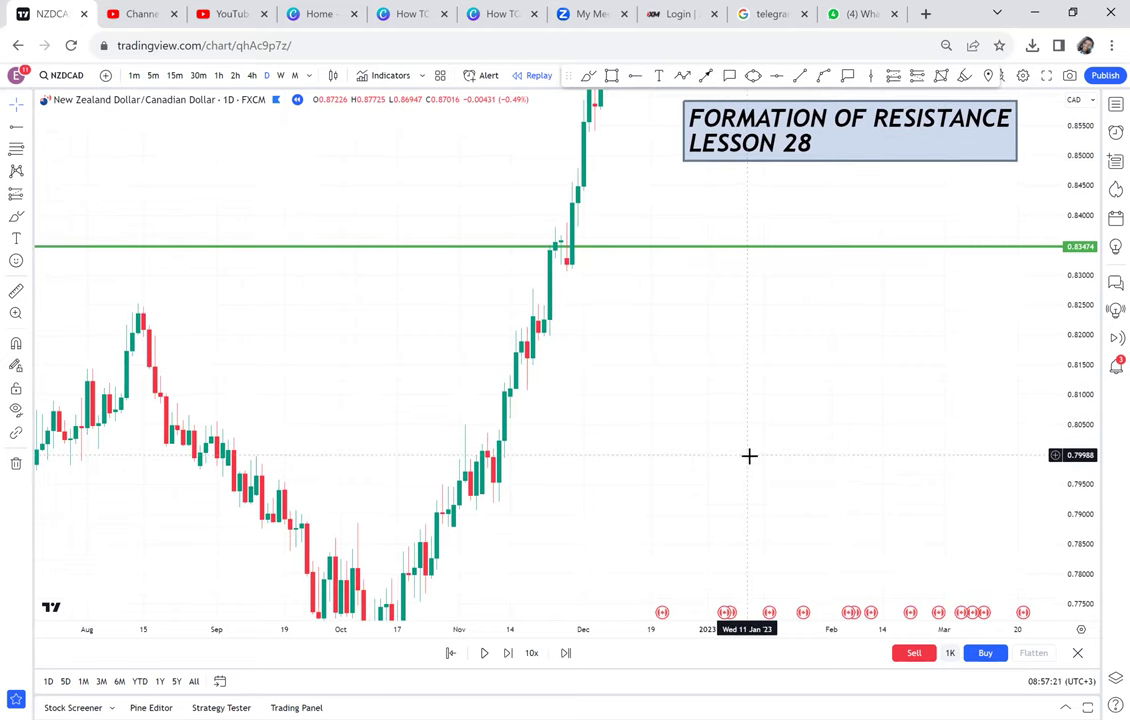
Move the red horizontal ray near 0.90 down to the circled March 2022 high at about 0.88069
scroll(850, 428, down, 3)
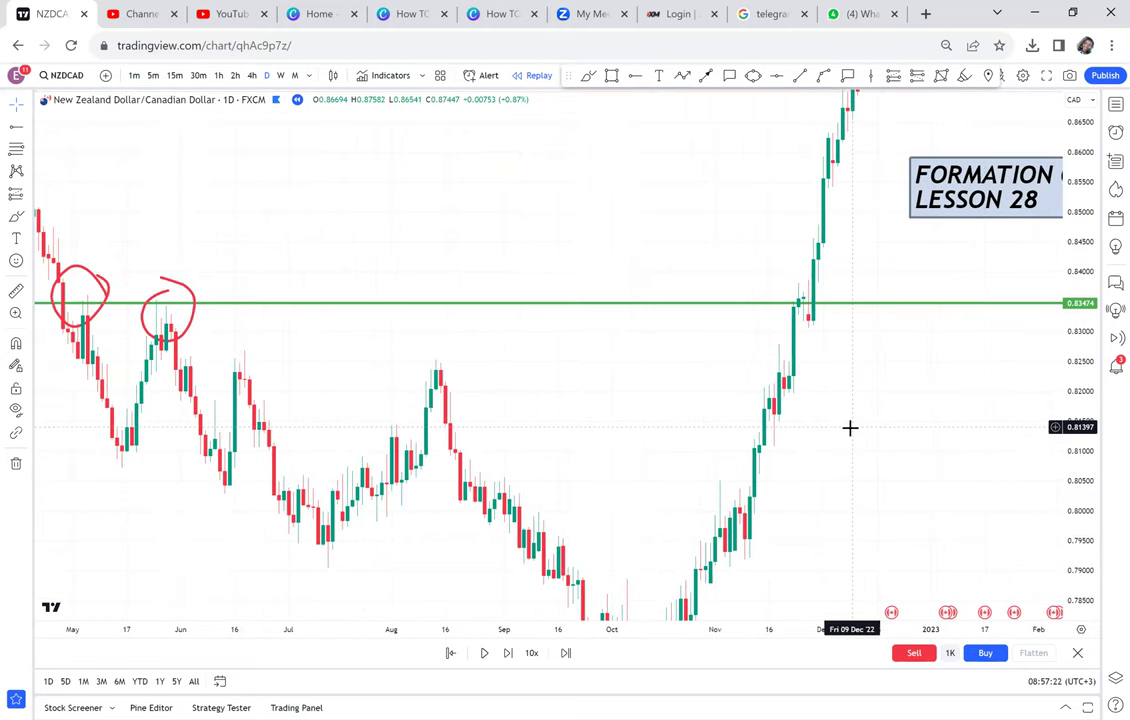
drag(683, 422, 691, 429)
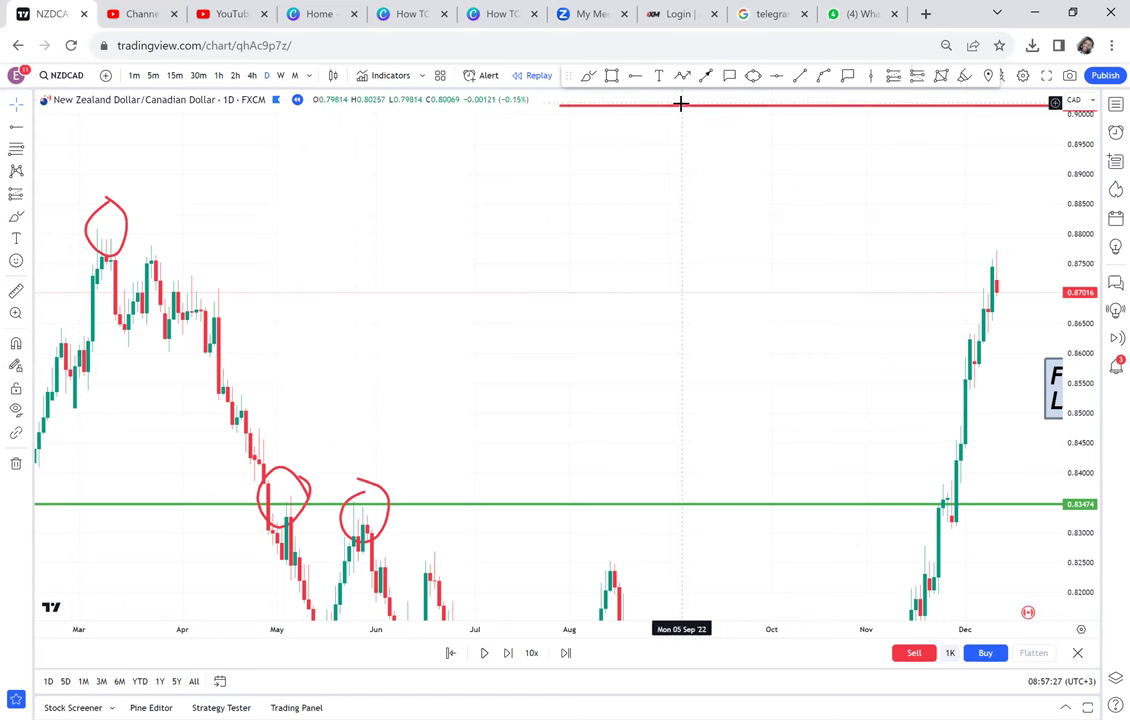
click(679, 104)
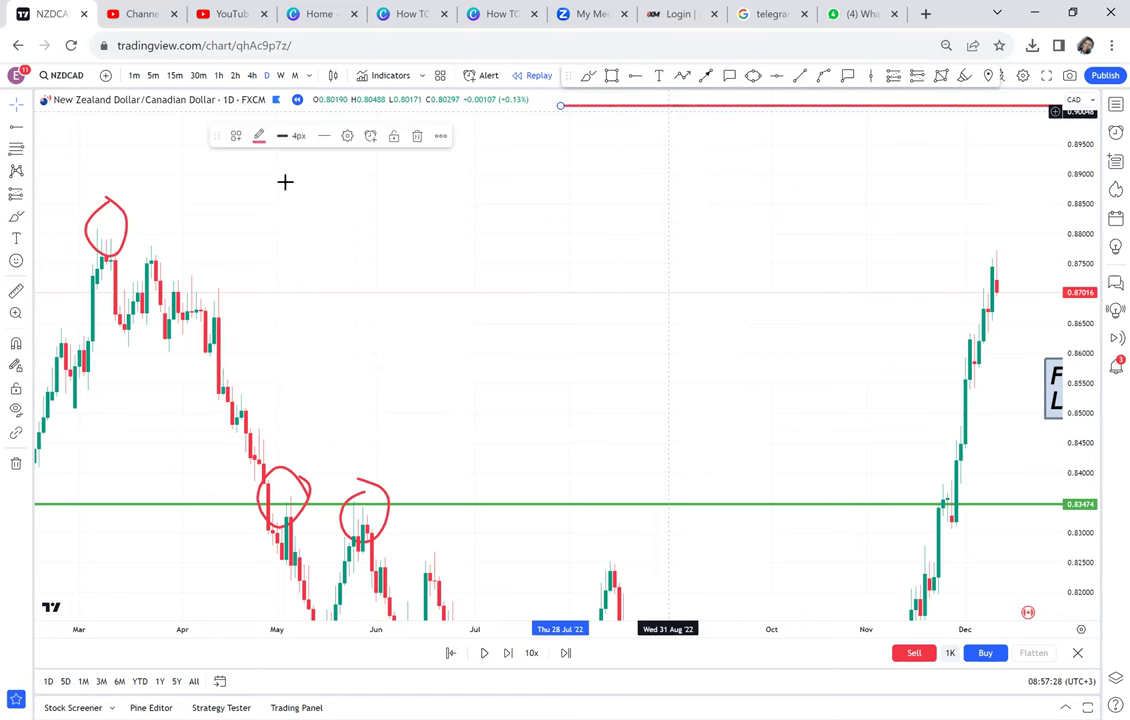
mouse_move(613, 108)
mouse_down()
mouse_move(273, 179)
mouse_move(70, 244)
mouse_up()
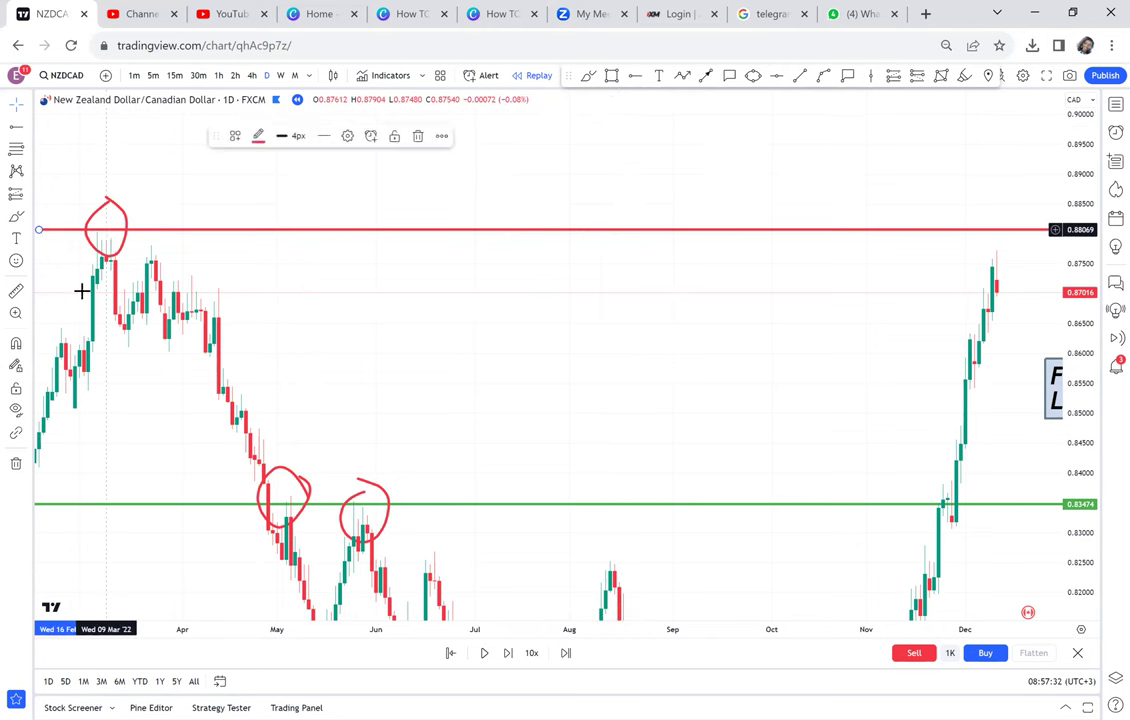
click(640, 430)
drag(634, 421, 454, 119)
drag(905, 447, 684, 272)
scroll(684, 272, right, 2)
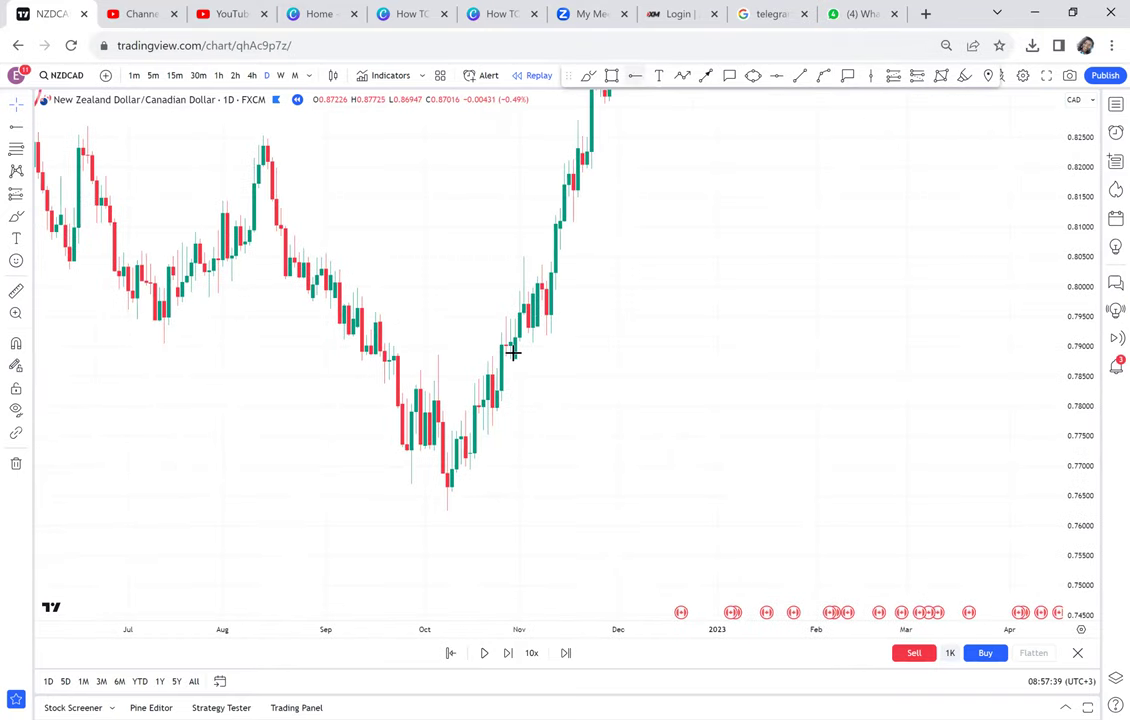
Place horizontal rays at about 0.78817 and 0.79563 on the rally that starts in October 2022
click(395, 357)
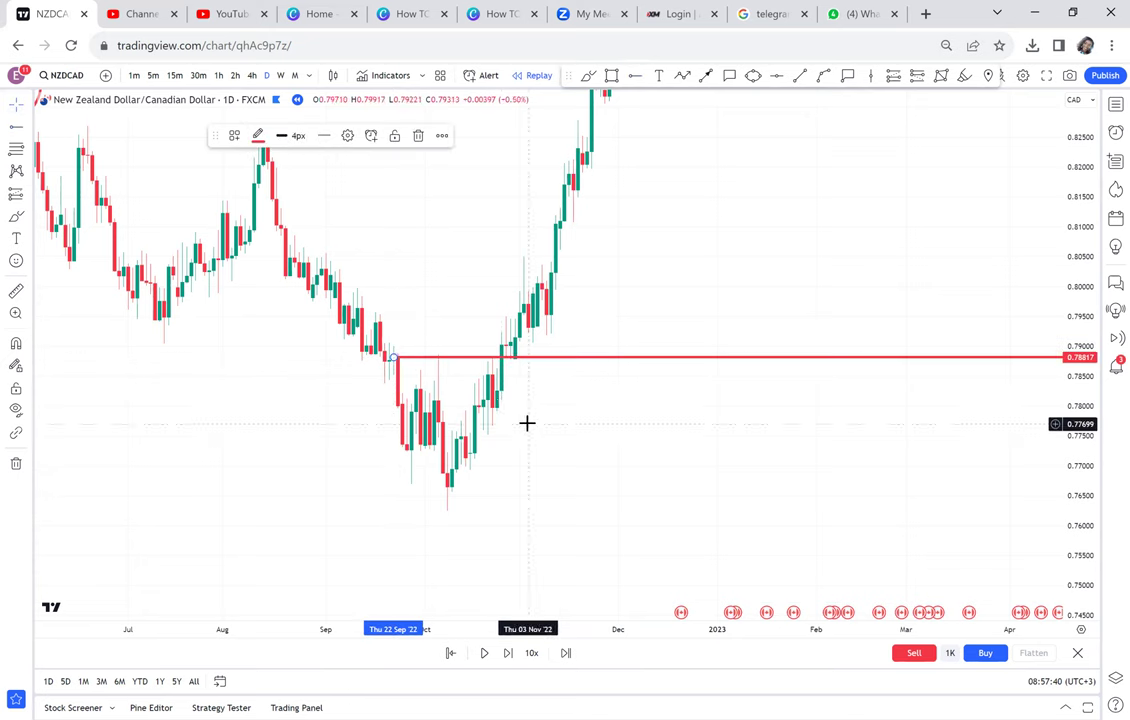
scroll(497, 400, up, 4)
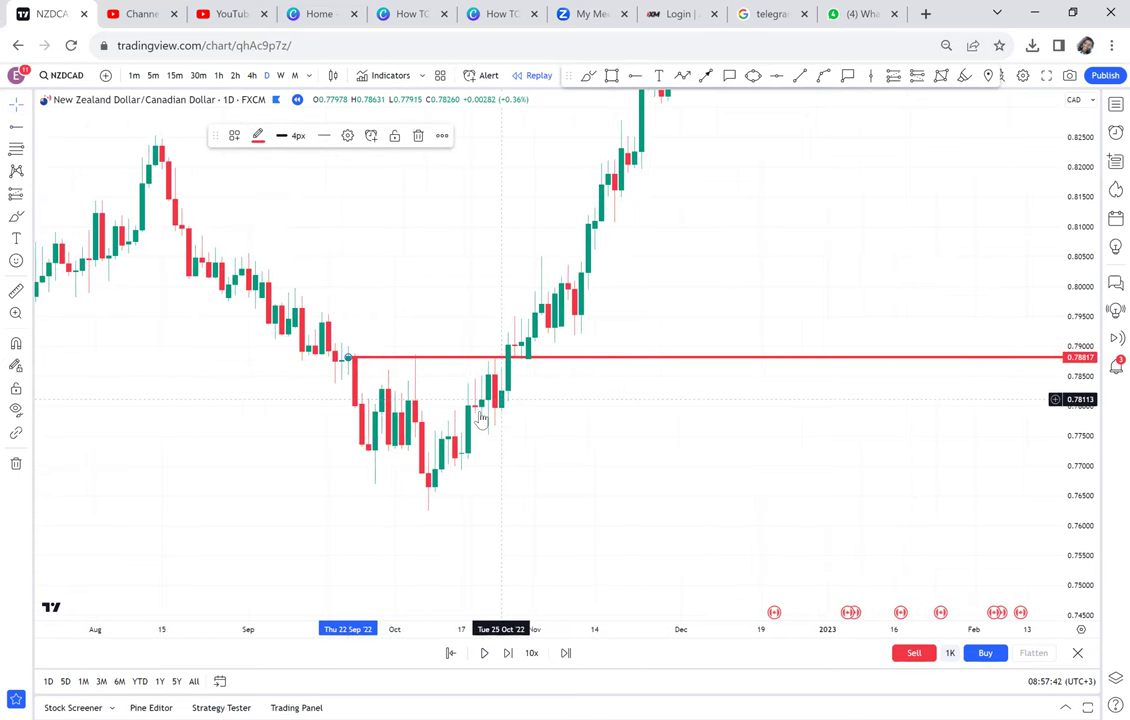
drag(628, 404, 649, 470)
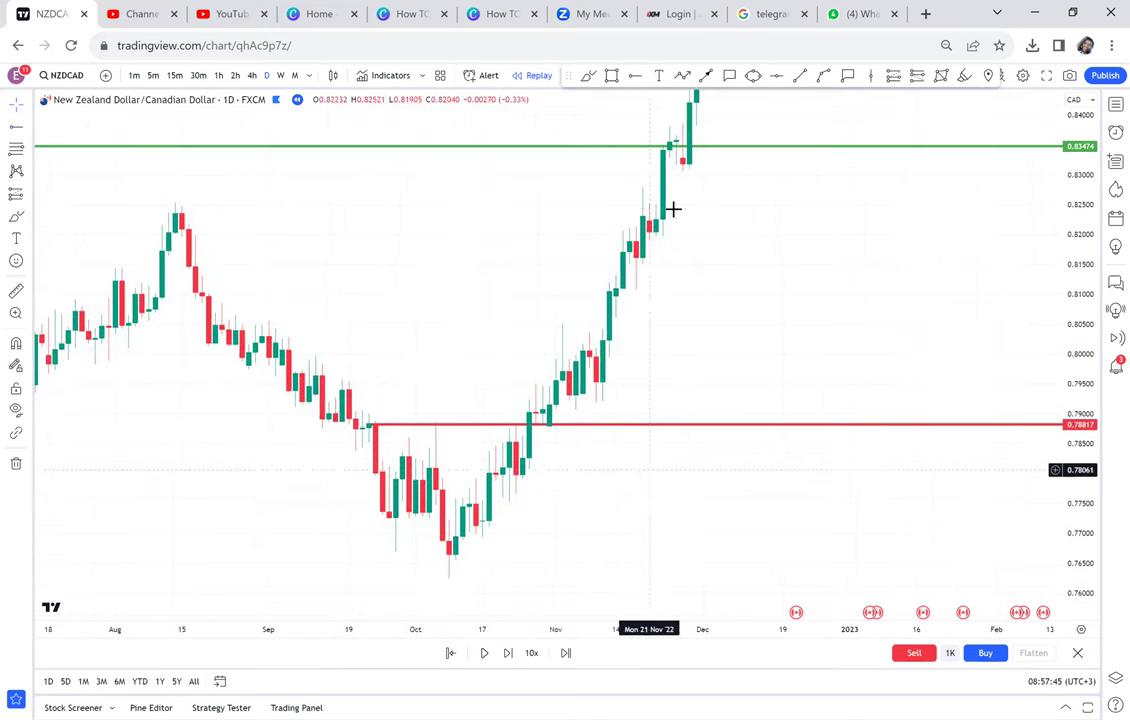
click(634, 76)
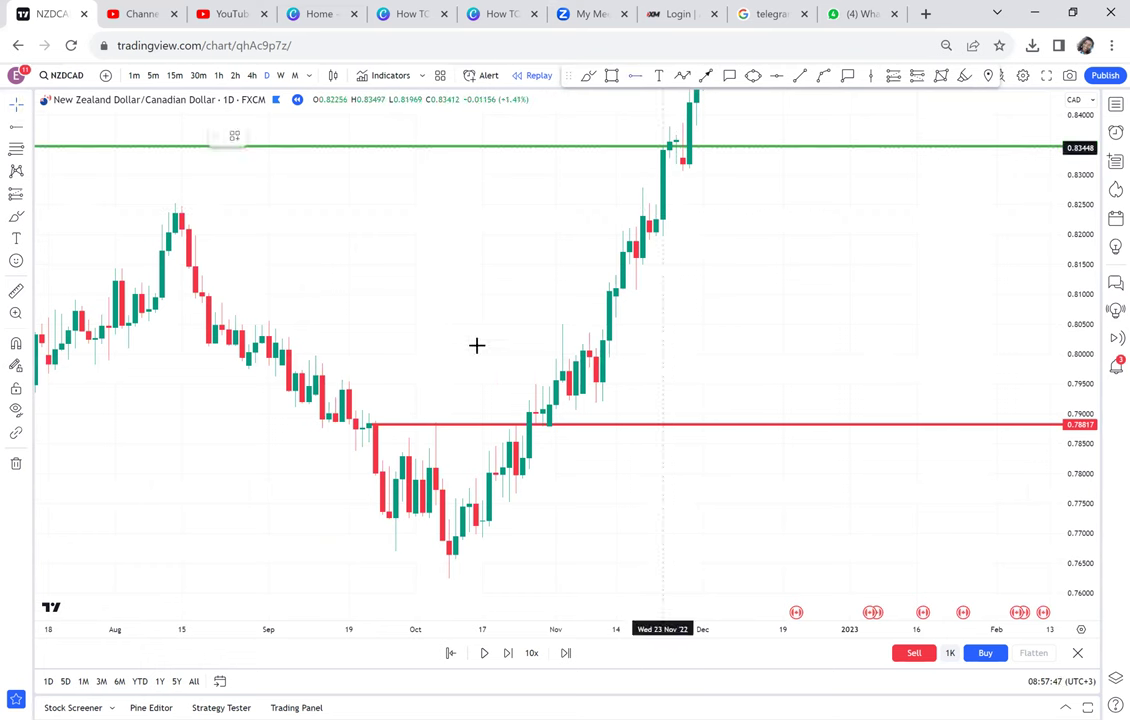
click(470, 380)
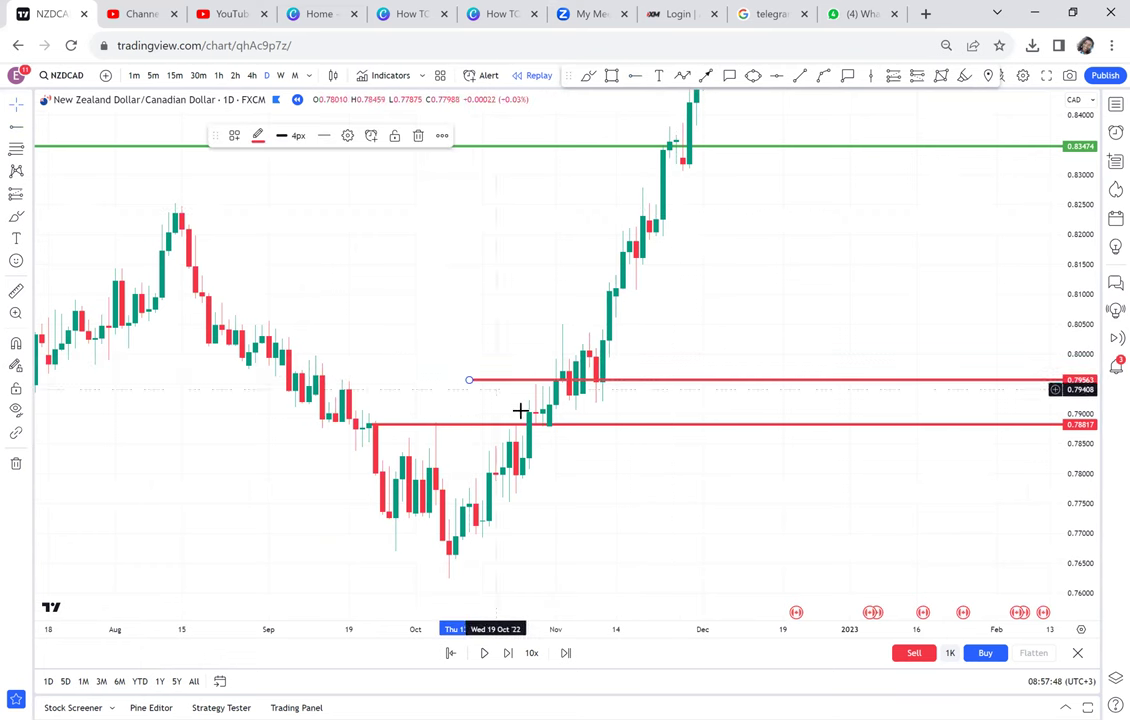
Place two more horizontal rays higher up the November 2022 rally, at about 0.80423 and 0.82184
drag(560, 384, 507, 351)
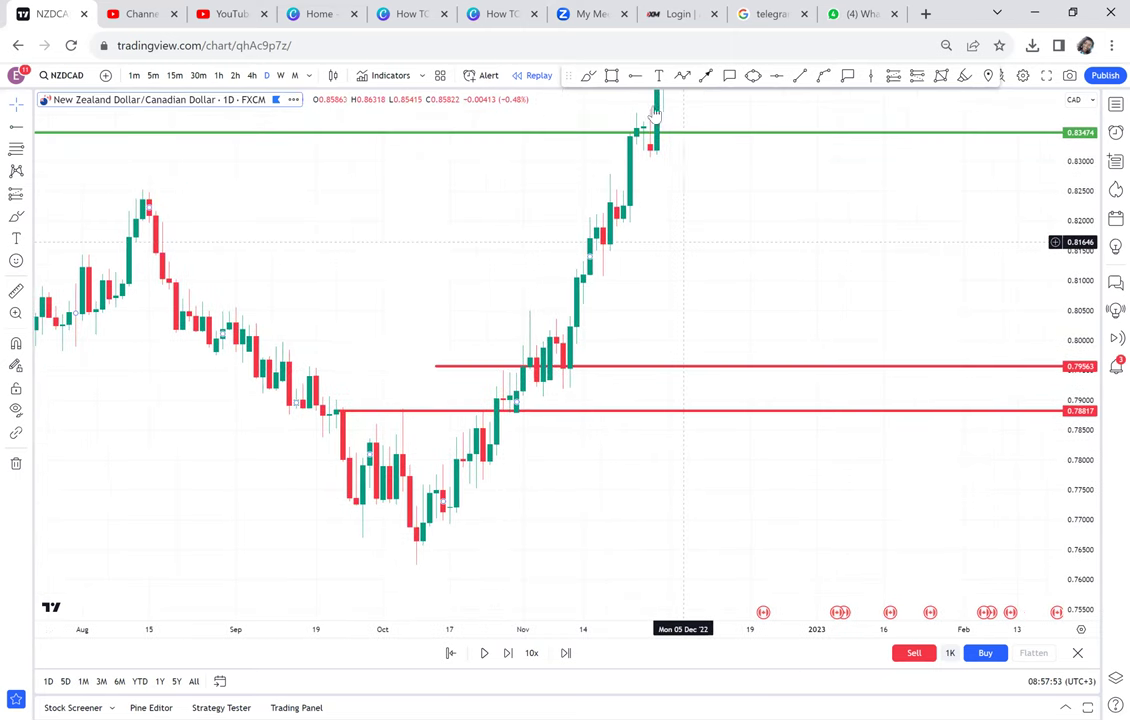
click(456, 315)
drag(706, 289, 680, 428)
click(633, 76)
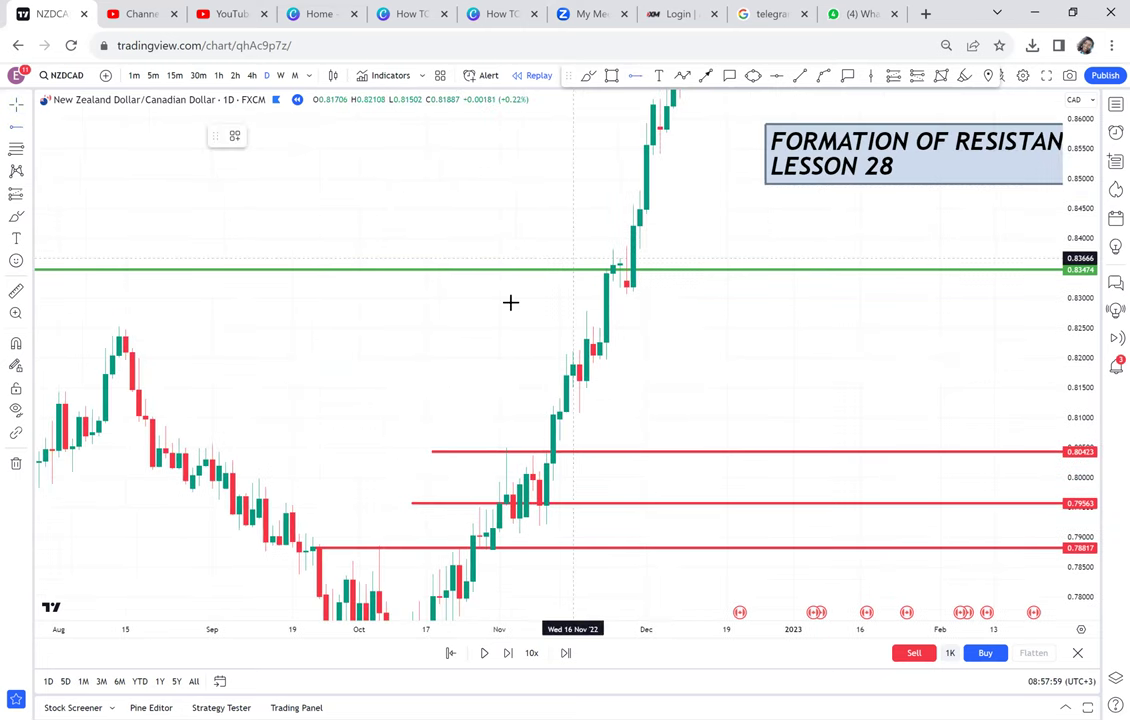
click(472, 347)
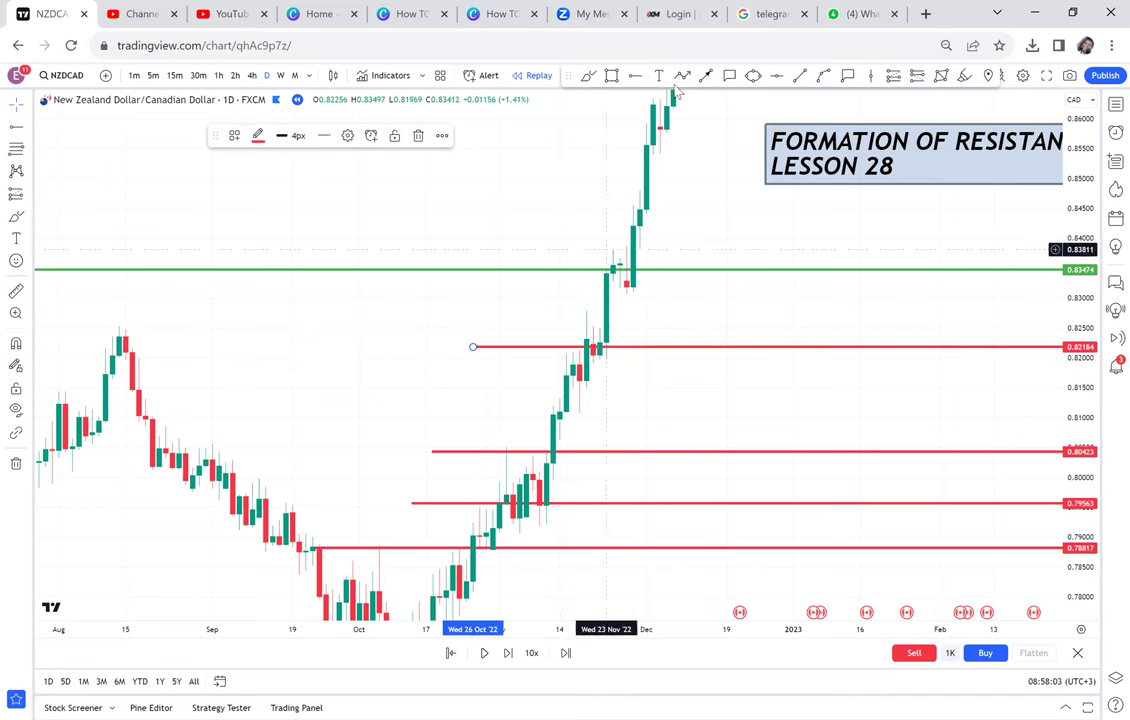
Place horizontal rays at about 0.83801 and near the latest December 2022 high
click(634, 79)
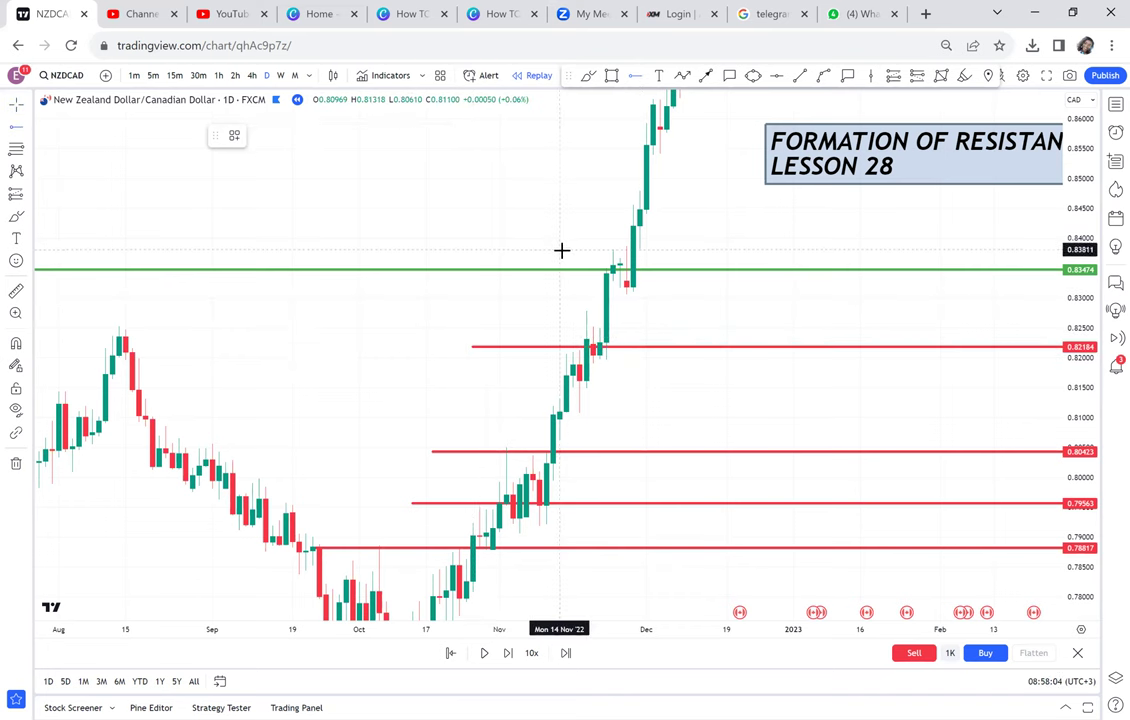
click(560, 249)
drag(687, 204, 623, 369)
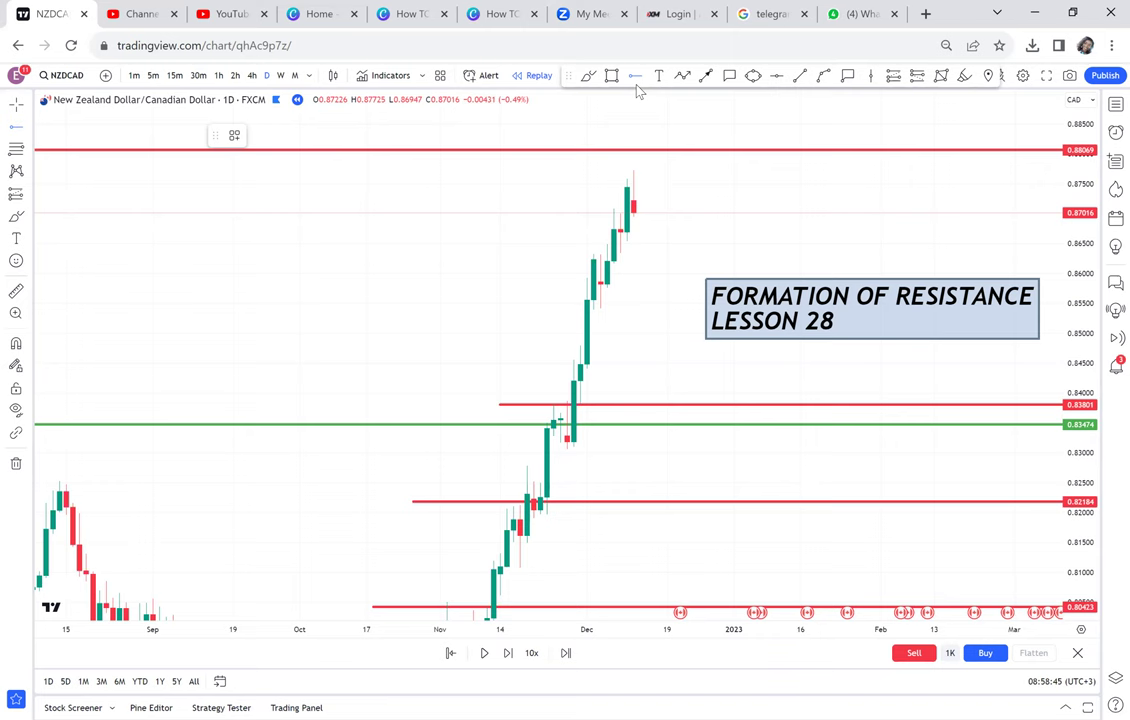
click(400, 191)
Add a horizontal line at about 1.17637 in the empty area above the GREEN + RED = RESISTANCE note and colour it red
drag(419, 259, 469, 499)
drag(550, 228, 240, 434)
drag(729, 157, 756, 420)
drag(718, 232, 832, 545)
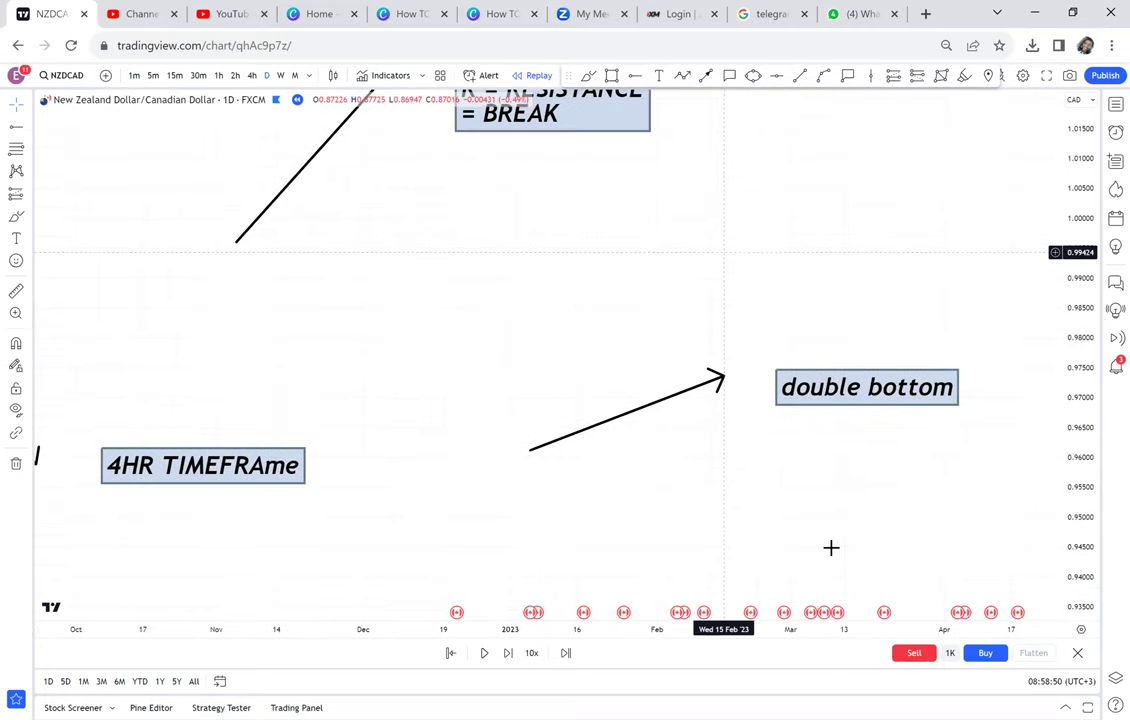
drag(794, 296, 807, 378)
scroll(807, 378, up, 5)
scroll(807, 378, left, 2)
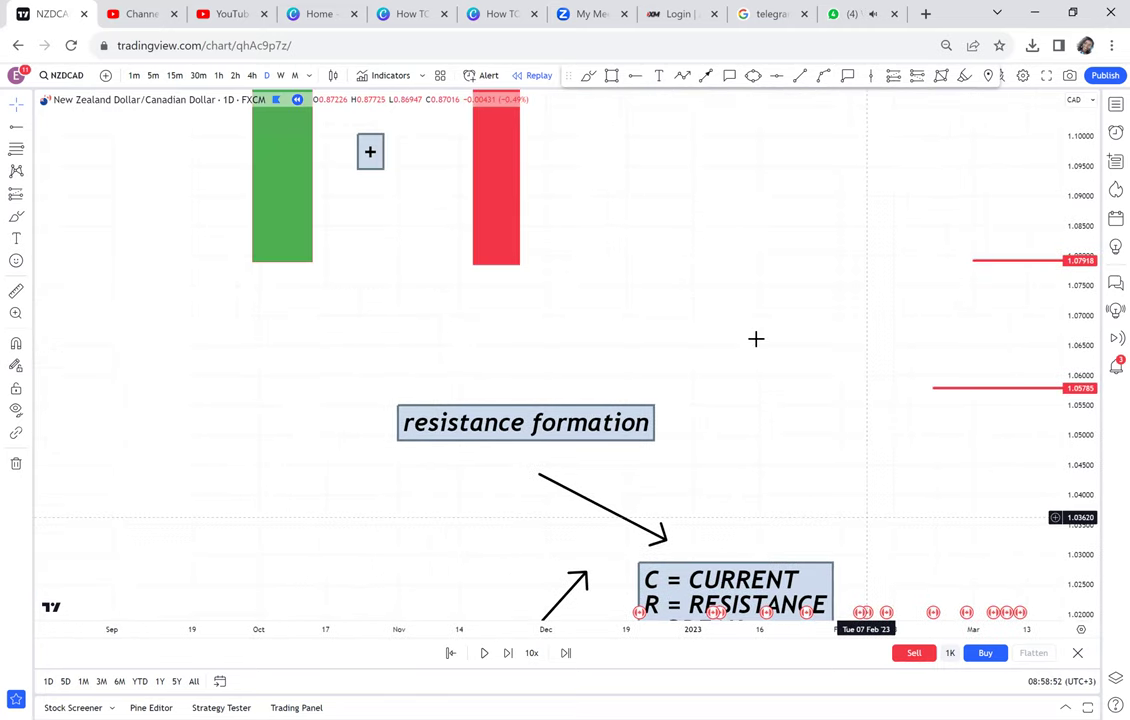
scroll(810, 381, up, 10)
scroll(810, 381, left, 5)
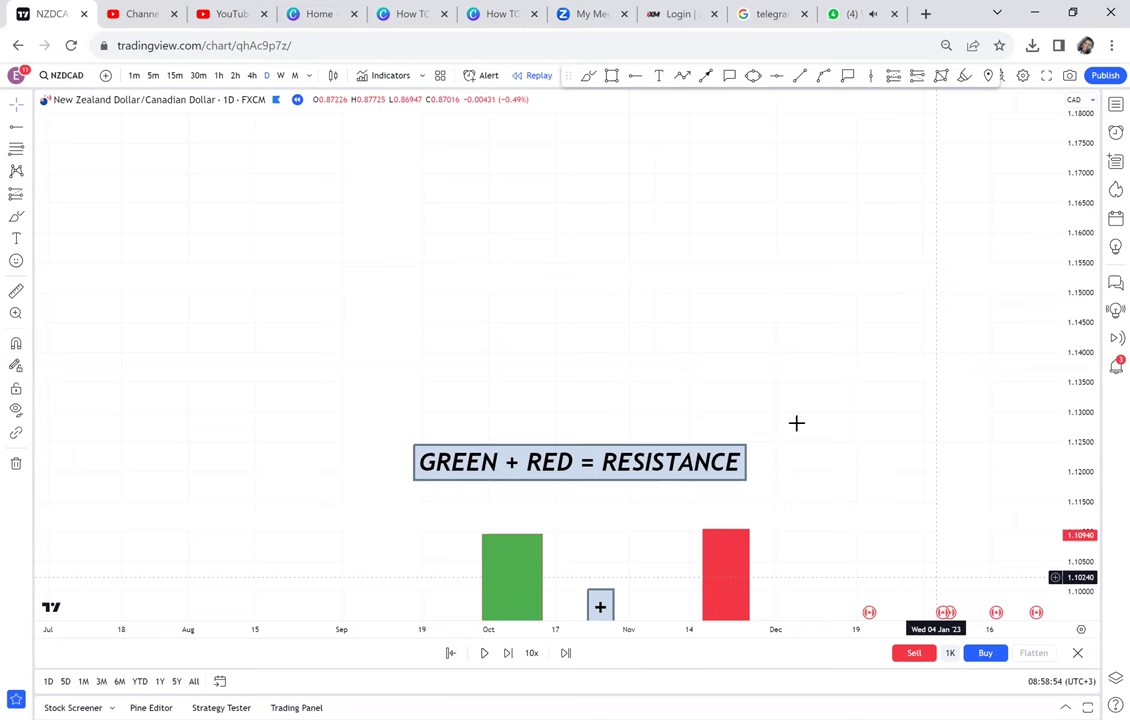
scroll(803, 444, up, 2)
scroll(803, 444, left, 1)
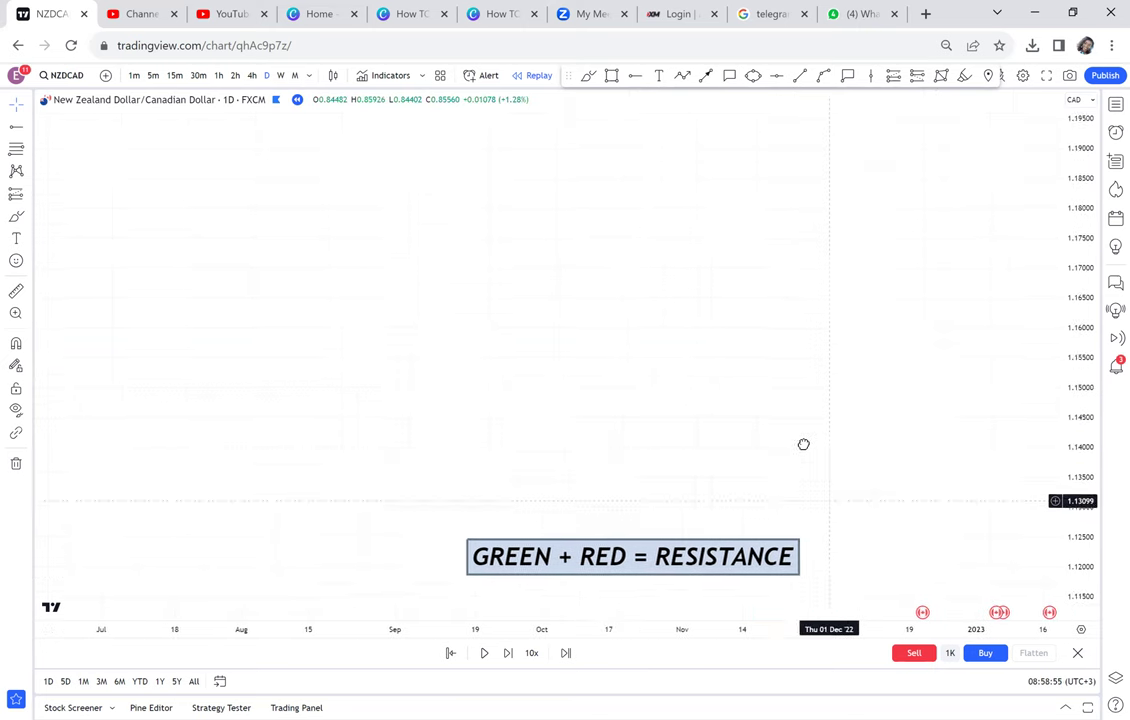
click(760, 79)
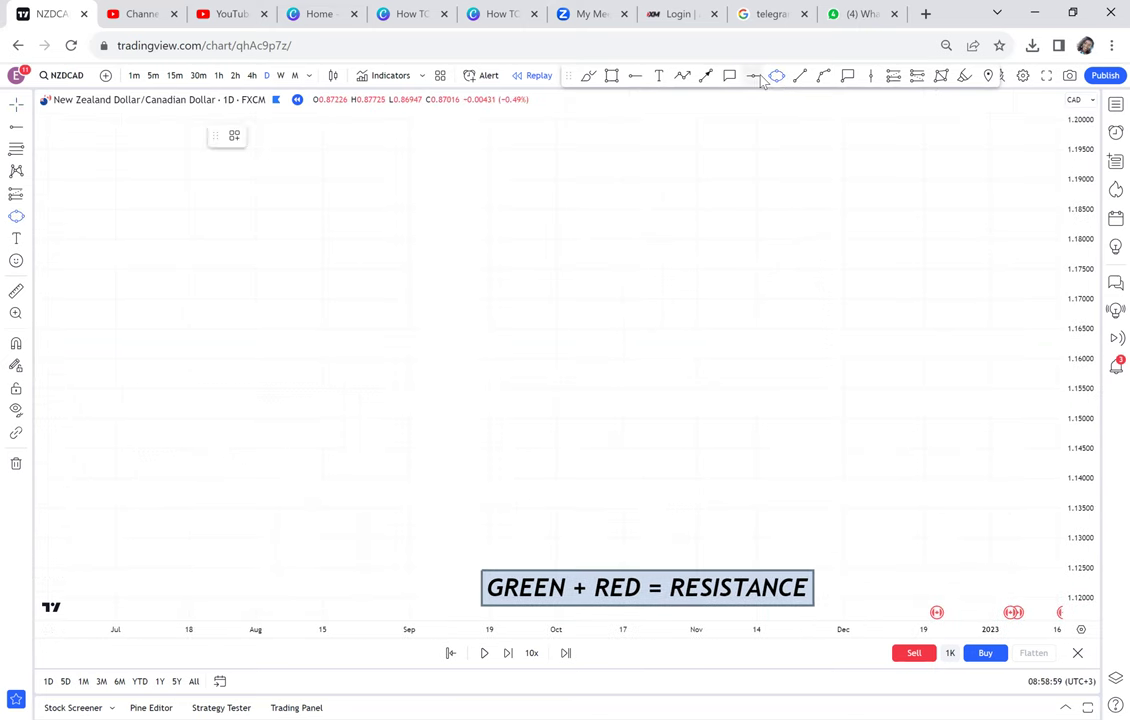
click(347, 260)
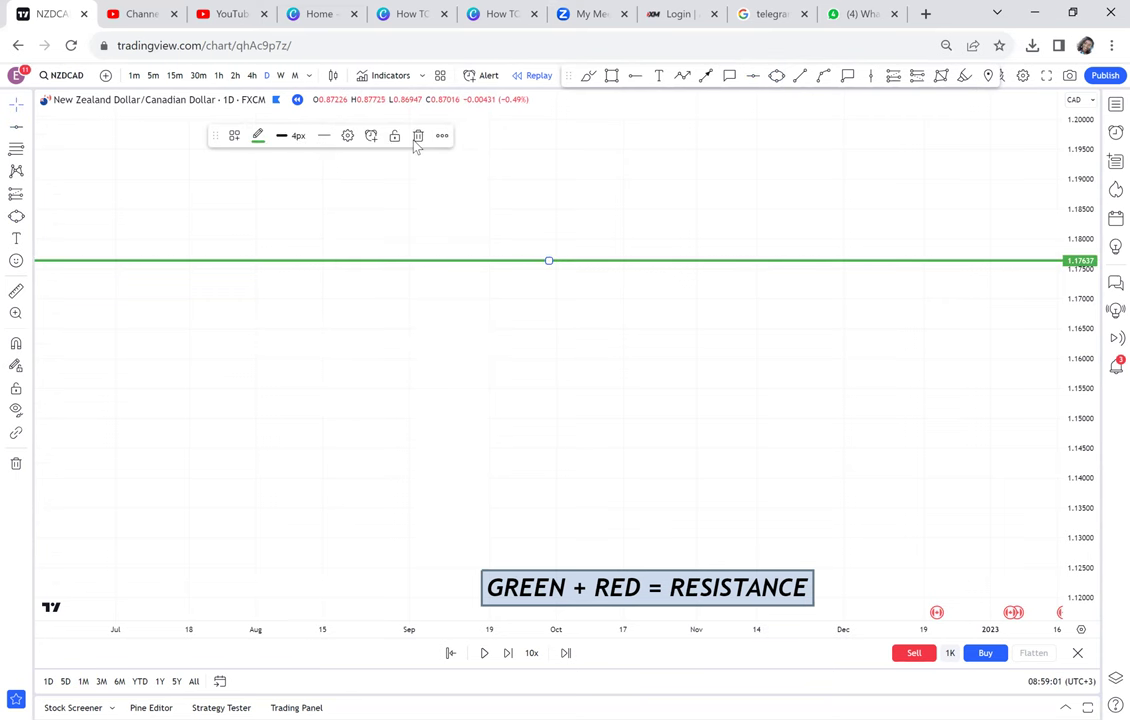
click(256, 136)
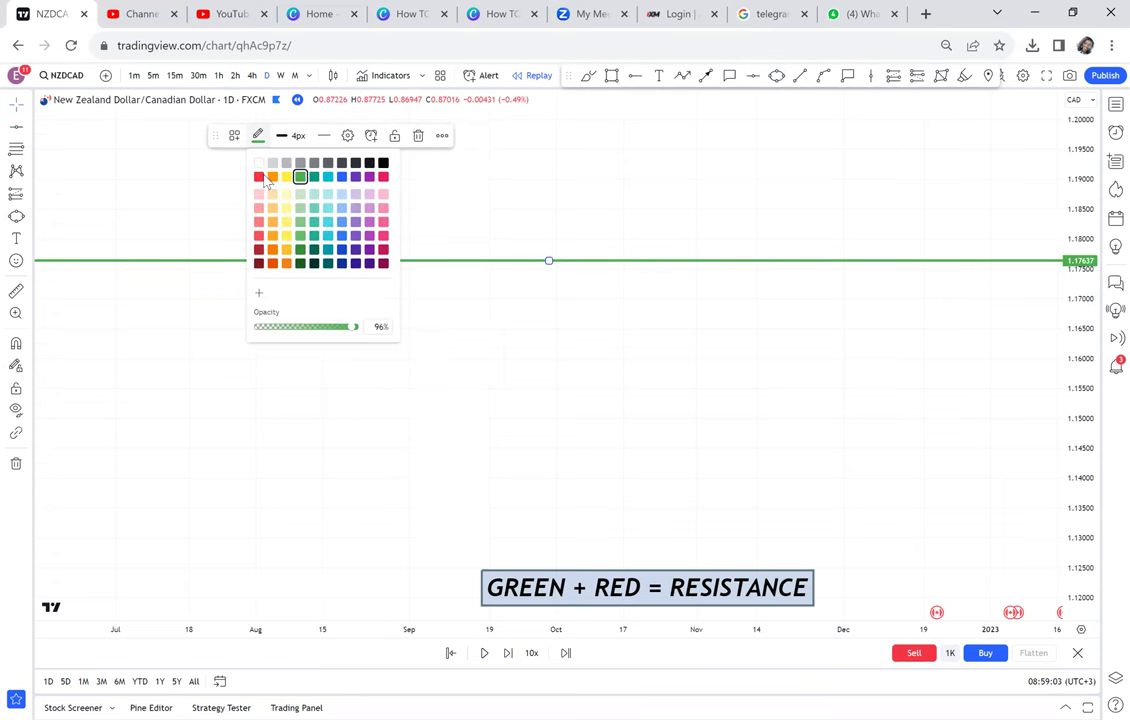
click(259, 176)
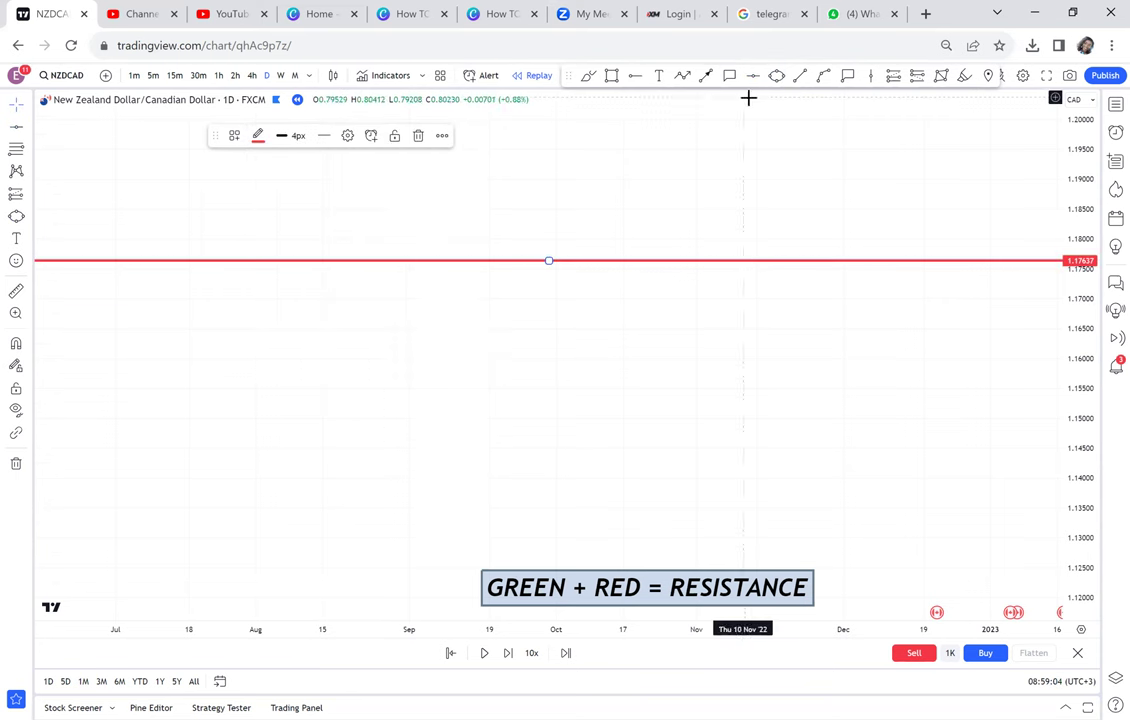
Draw a green-filled candle body from about 1.14487 to 1.17212, with a thin upper wick reaching the red line
click(613, 83)
drag(469, 449, 509, 285)
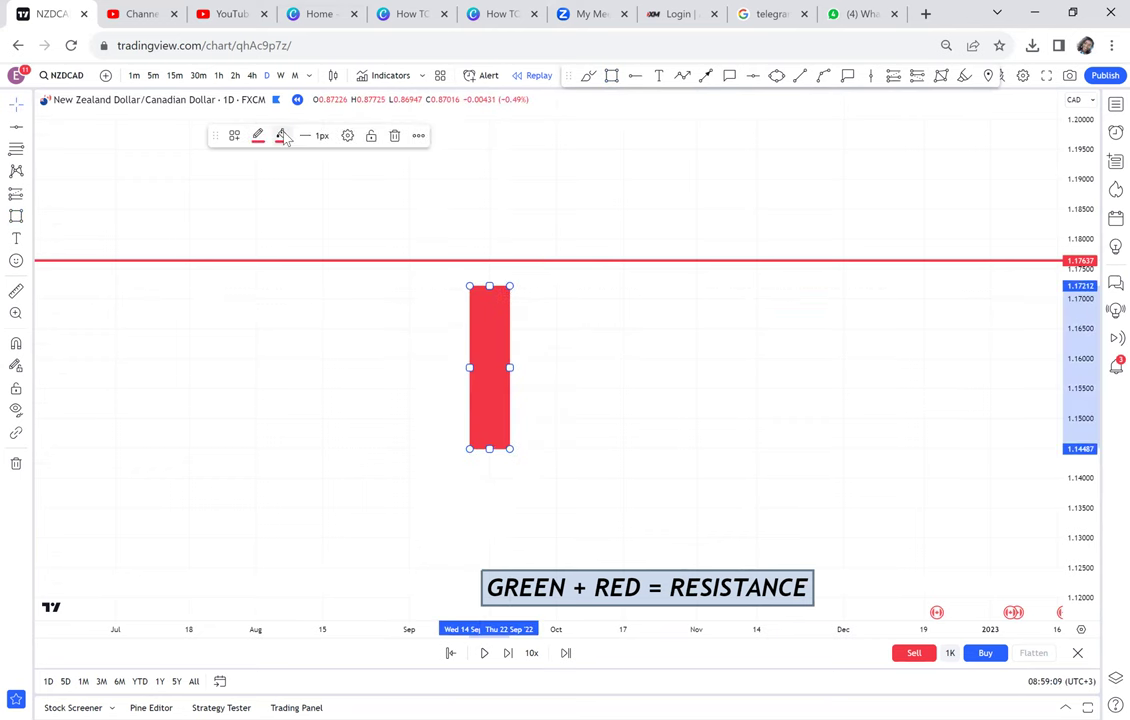
click(283, 136)
click(326, 177)
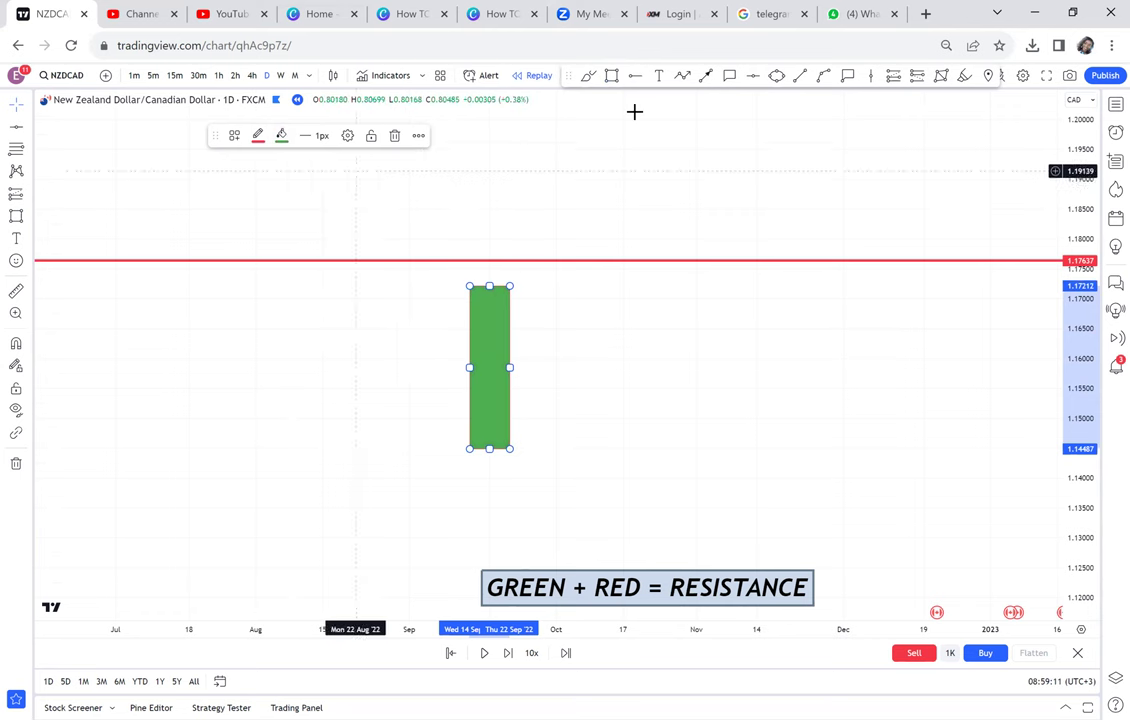
click(803, 75)
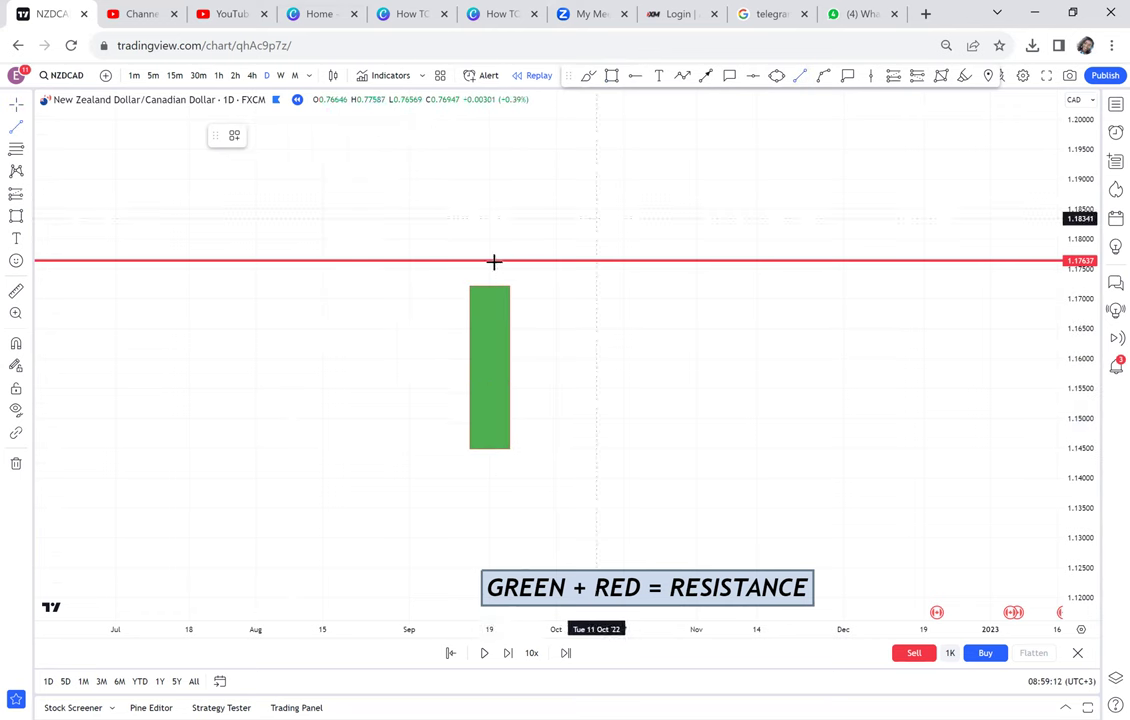
click(489, 258)
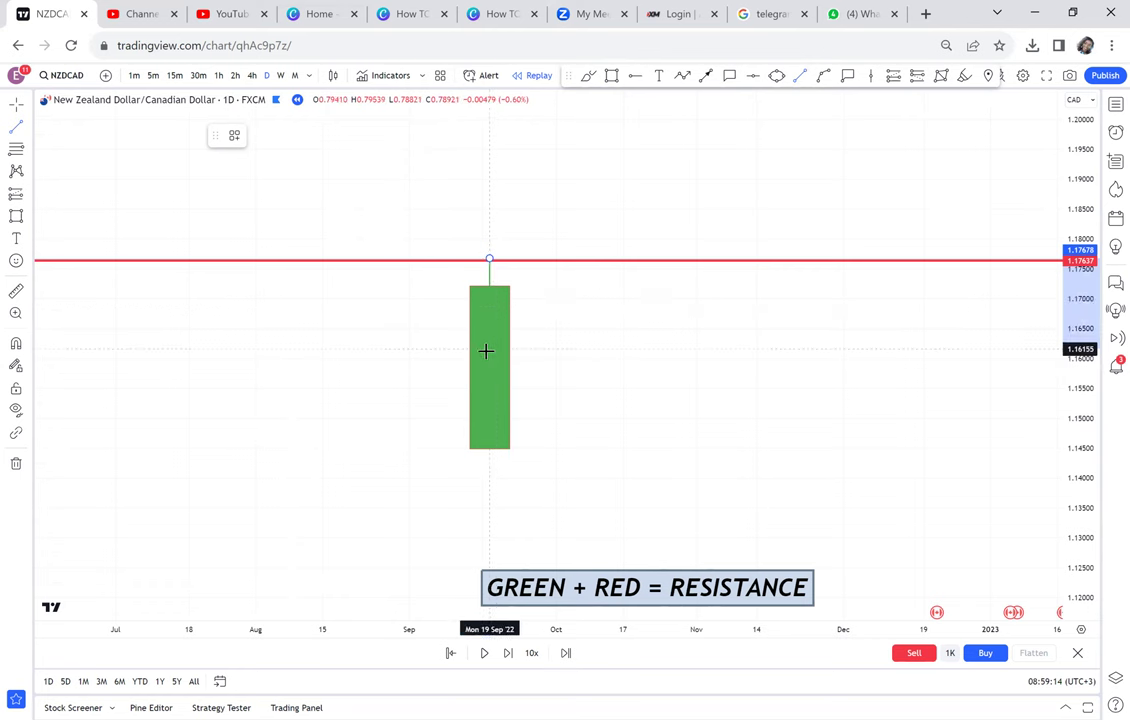
click(488, 352)
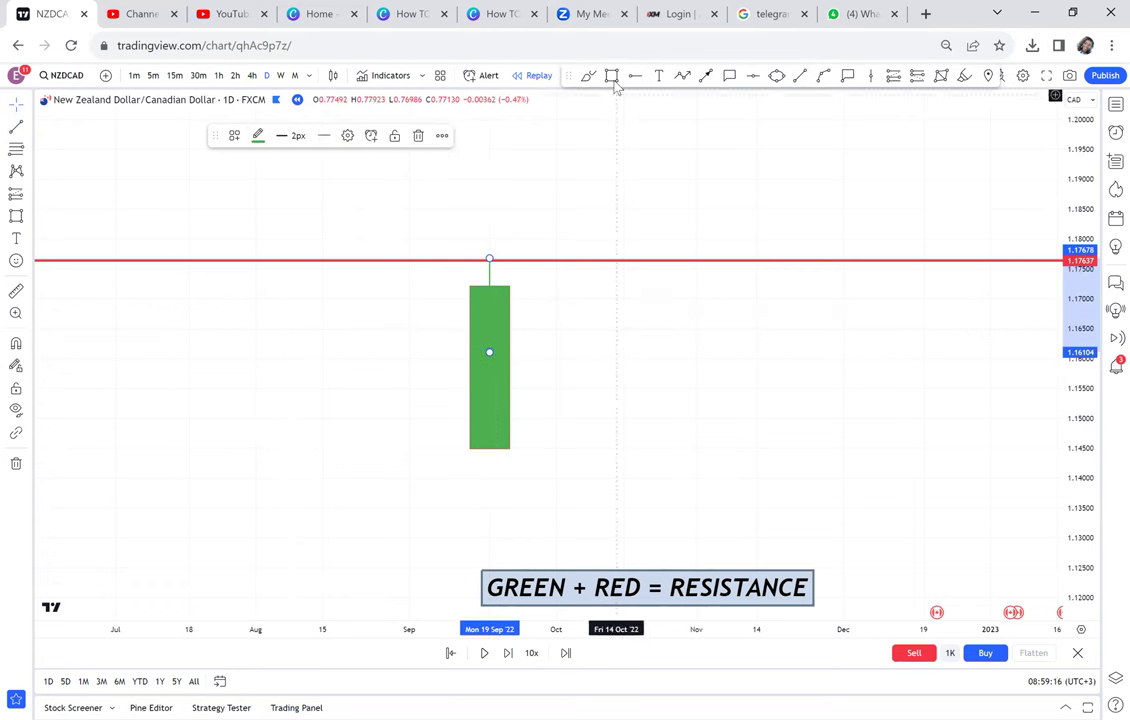
Draw a shorter red-filled candle body beside the green one, from about 1.17223 down to 1.15492
click(612, 79)
click(524, 286)
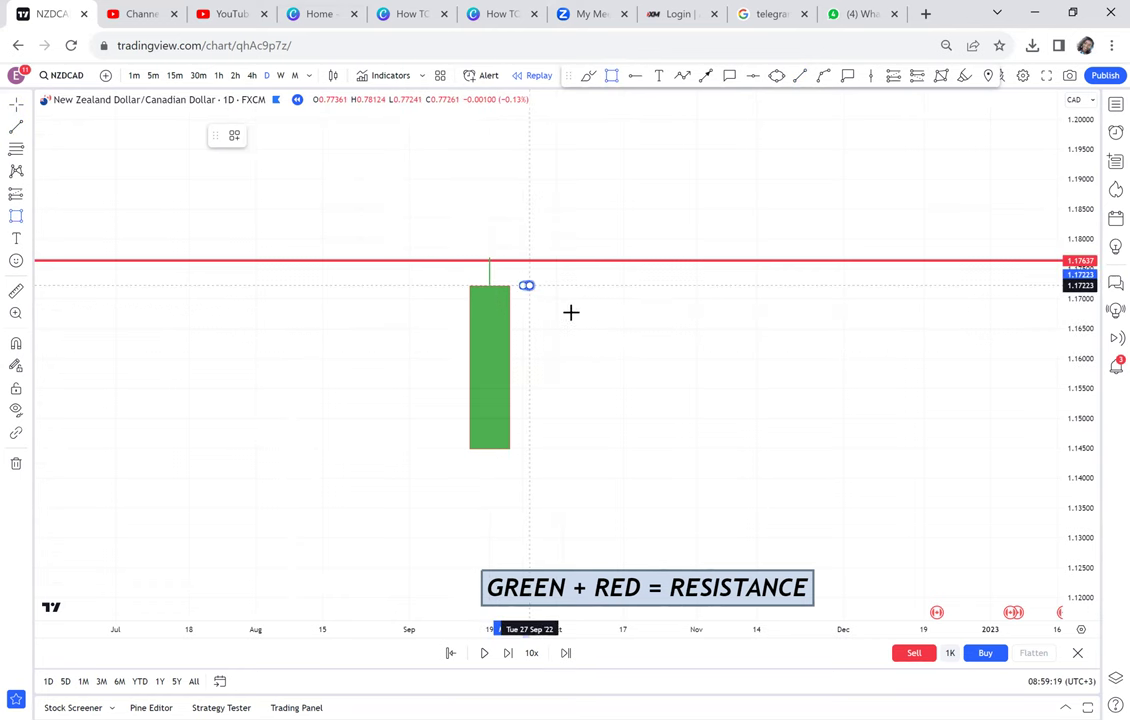
click(577, 388)
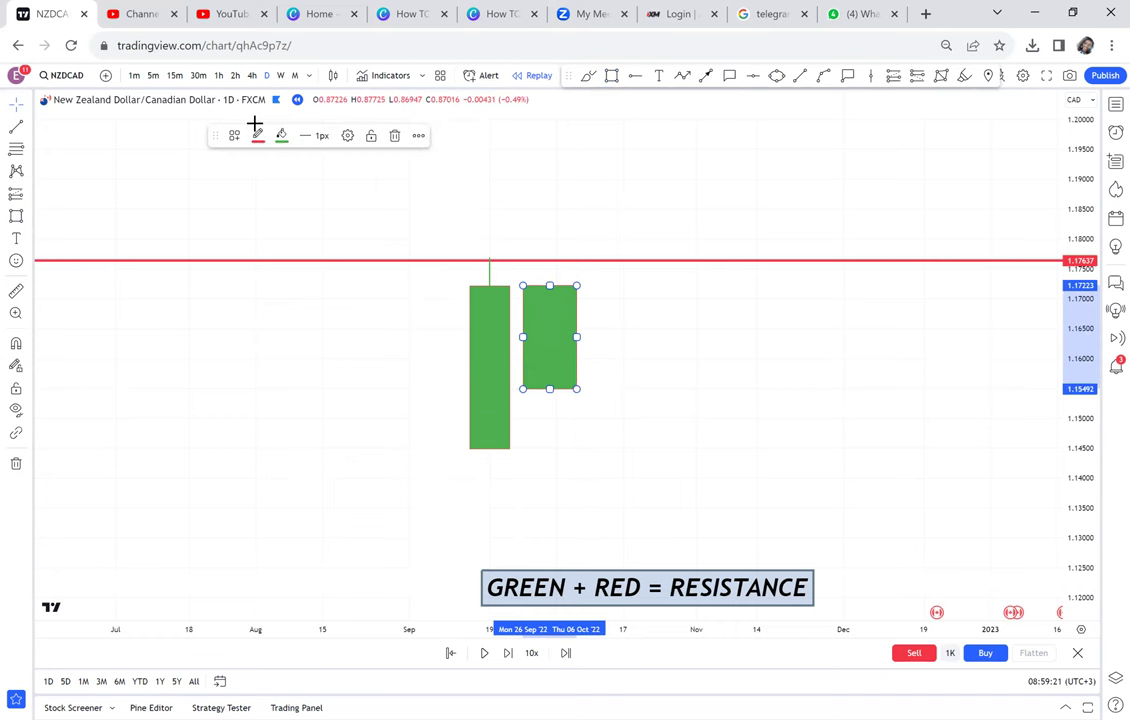
click(281, 138)
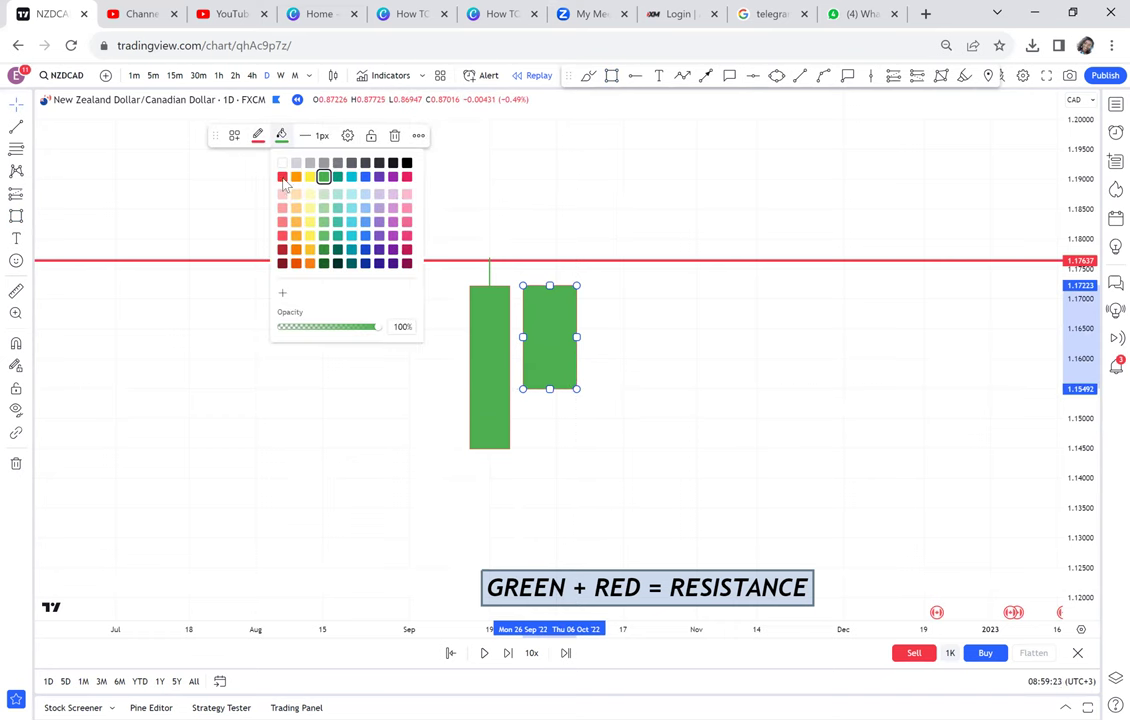
click(282, 177)
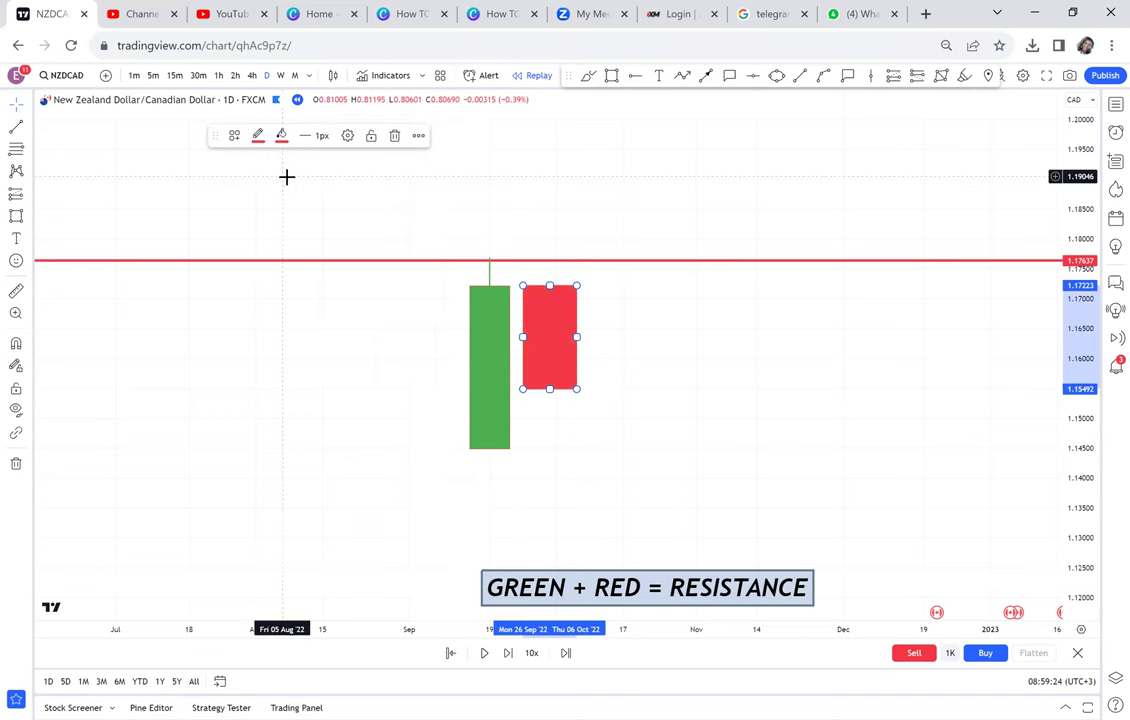
Draw a vertical lower wick on the red candle down to about 1.14653 and colour it red
click(800, 77)
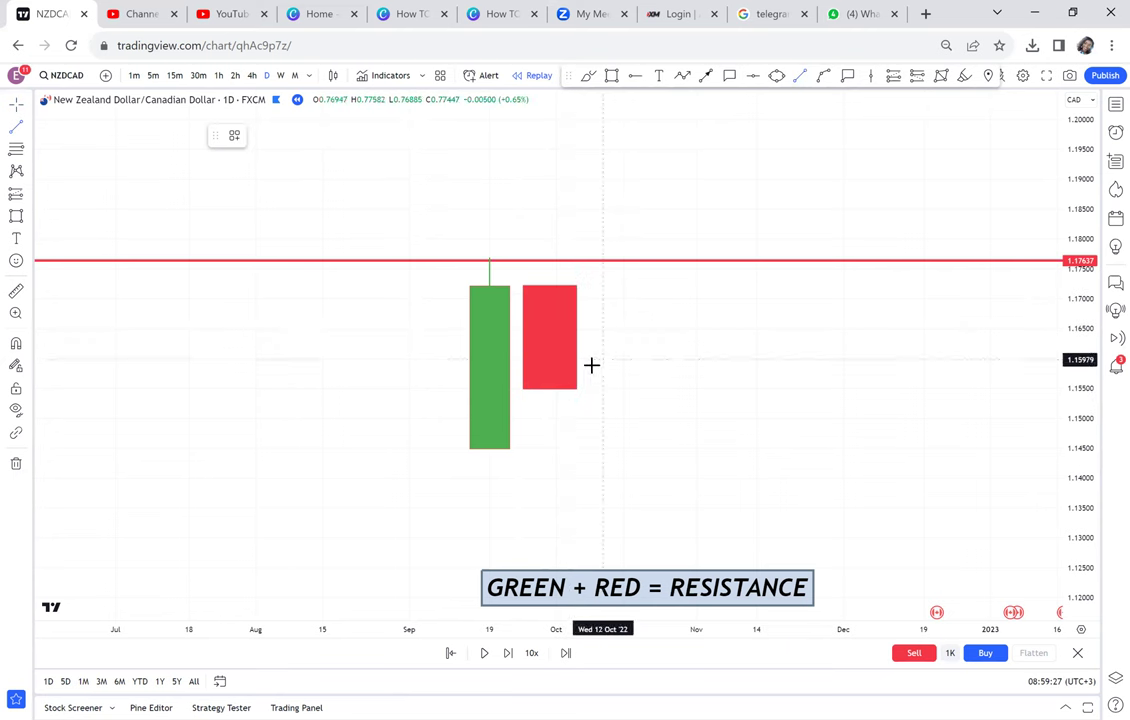
click(549, 364)
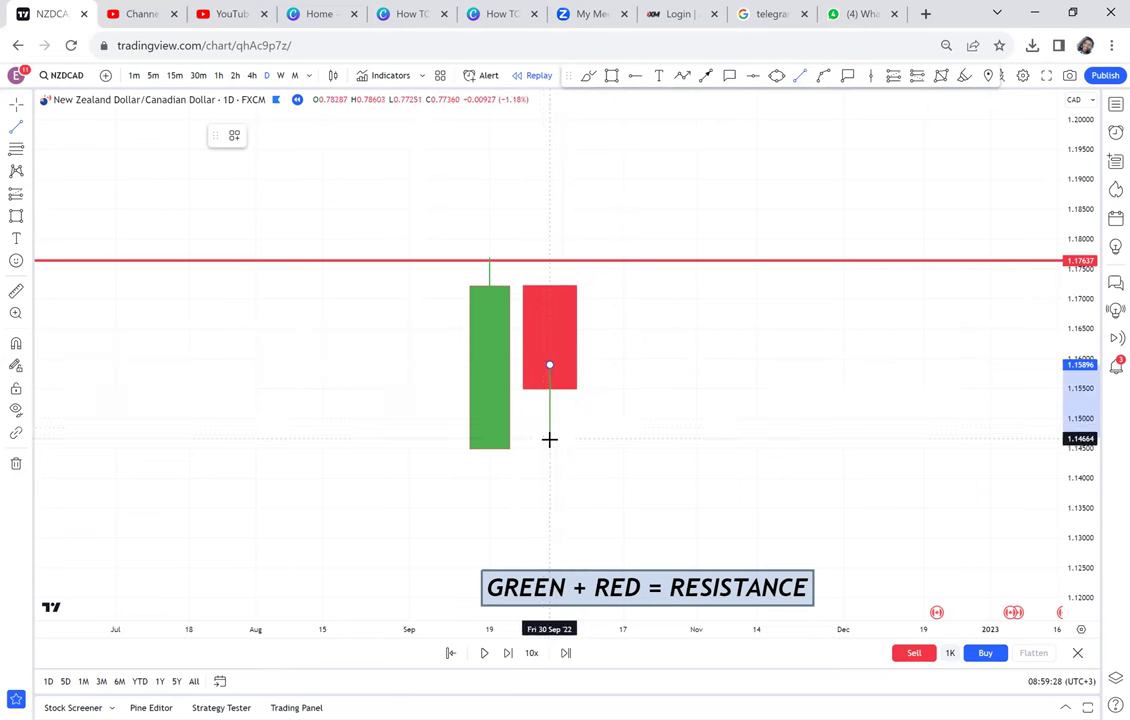
click(549, 439)
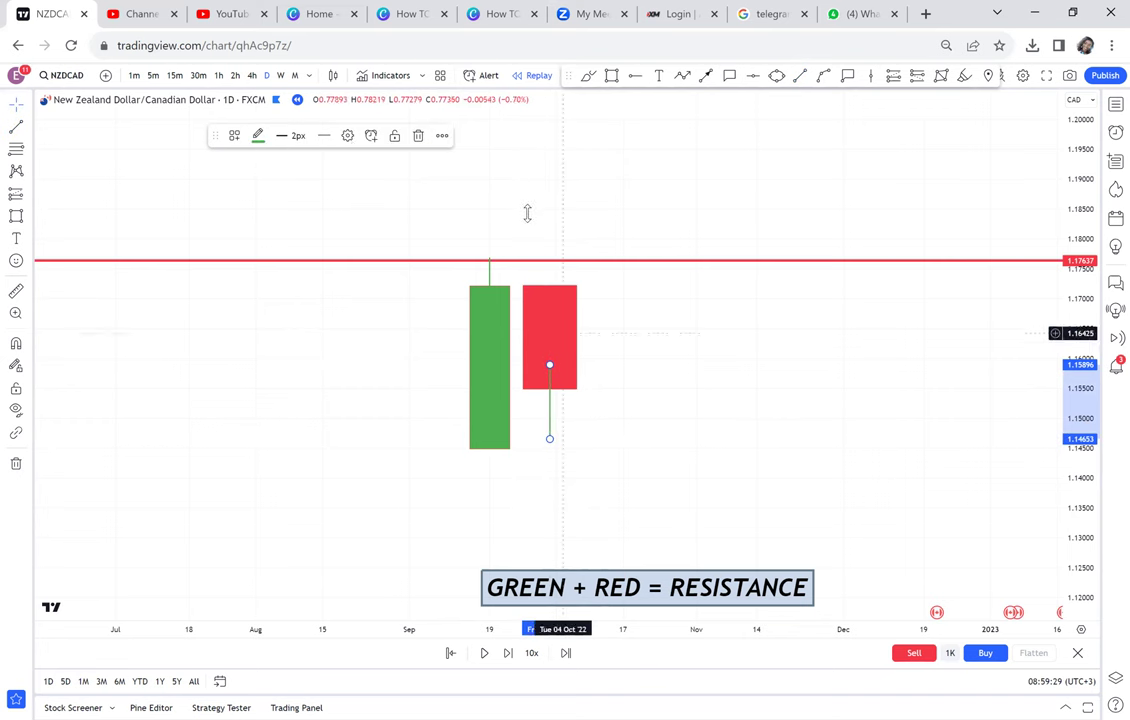
click(257, 135)
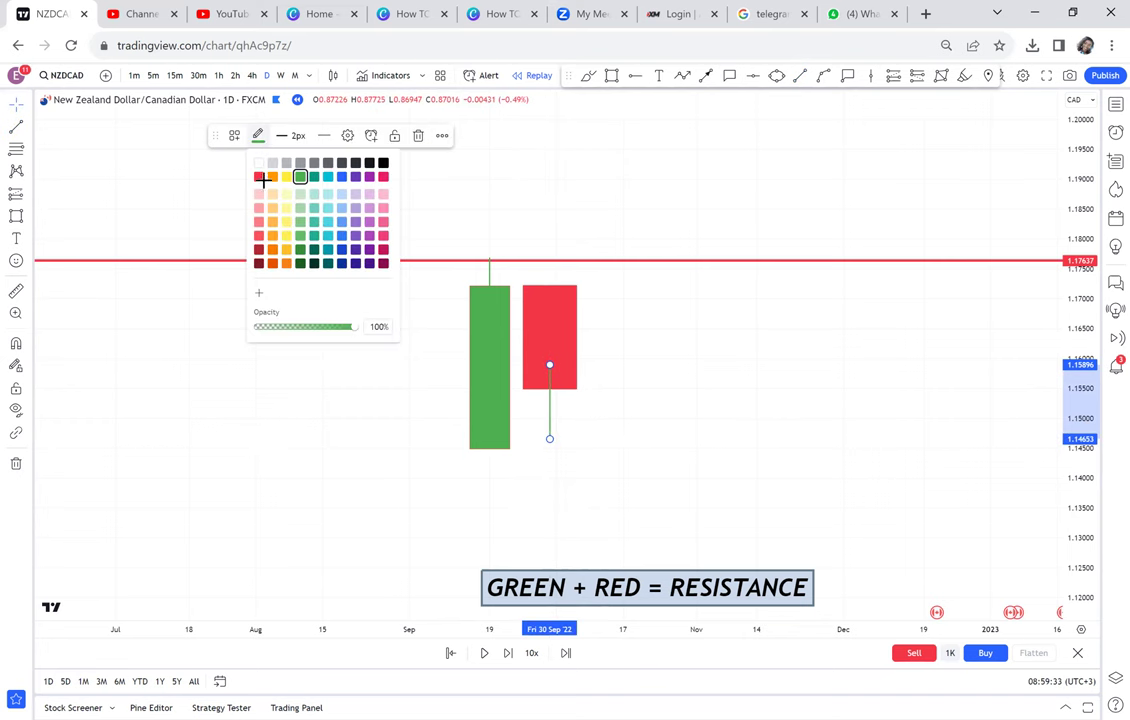
click(259, 177)
Add a text label reading RESISTANCE on the red horizontal line above the green candle
drag(605, 264, 665, 178)
drag(660, 350, 585, 262)
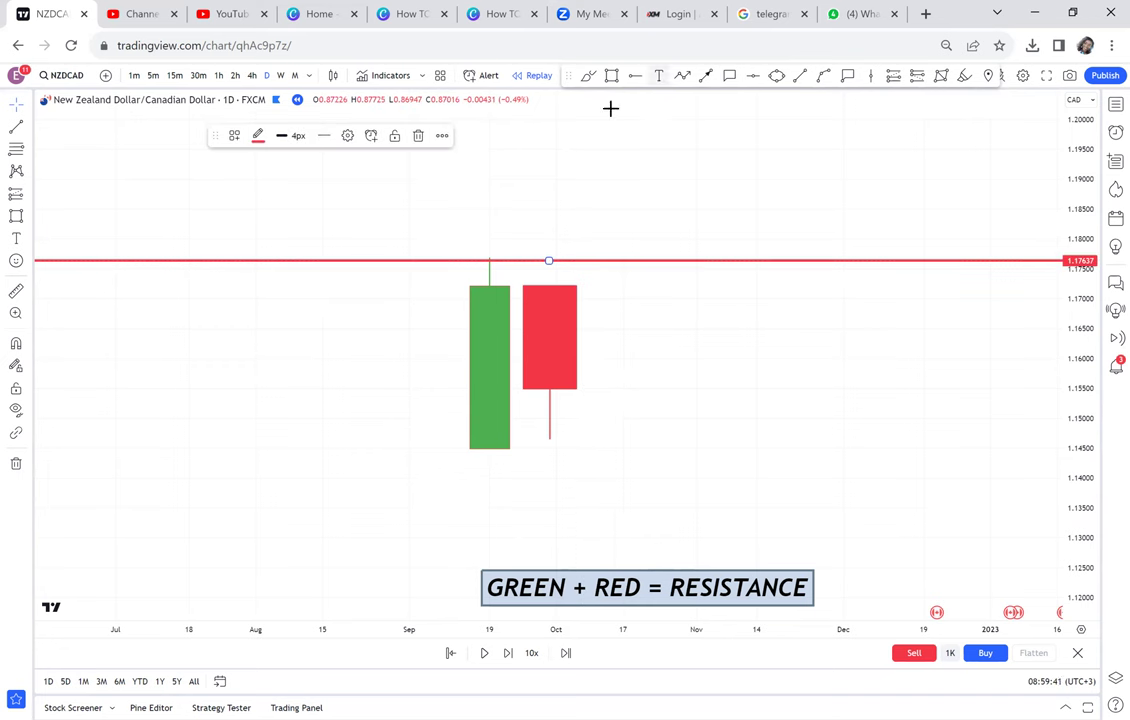
click(368, 222)
click(371, 229)
text(RE)
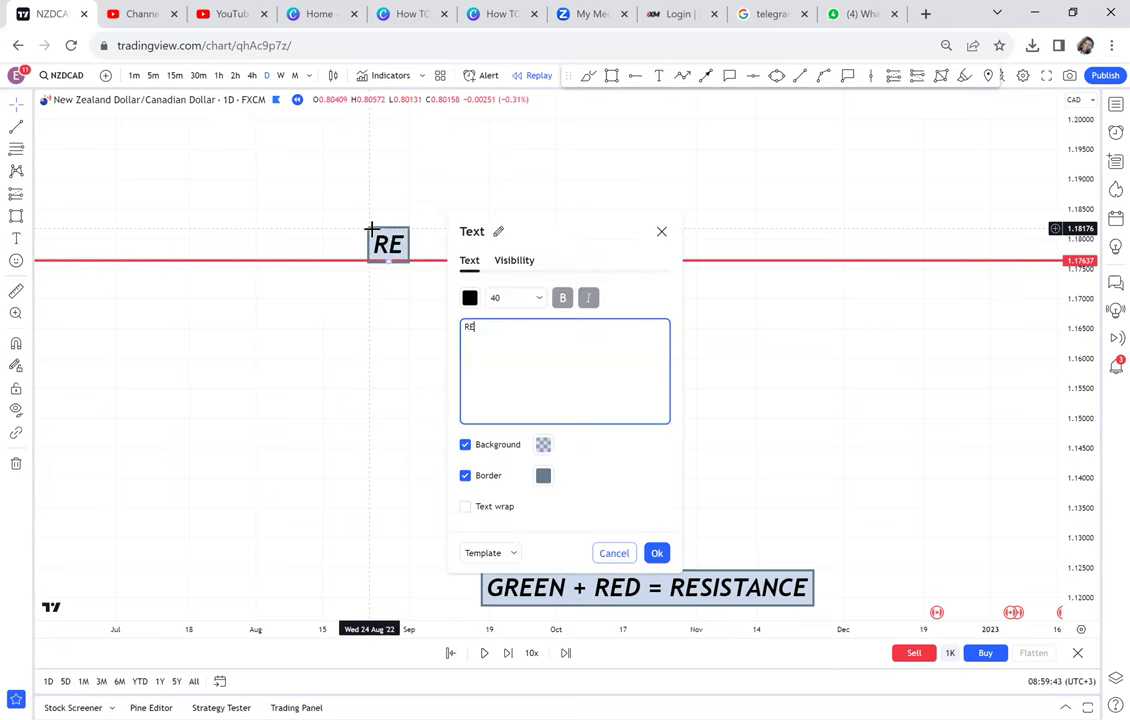
text(SISTANCE)
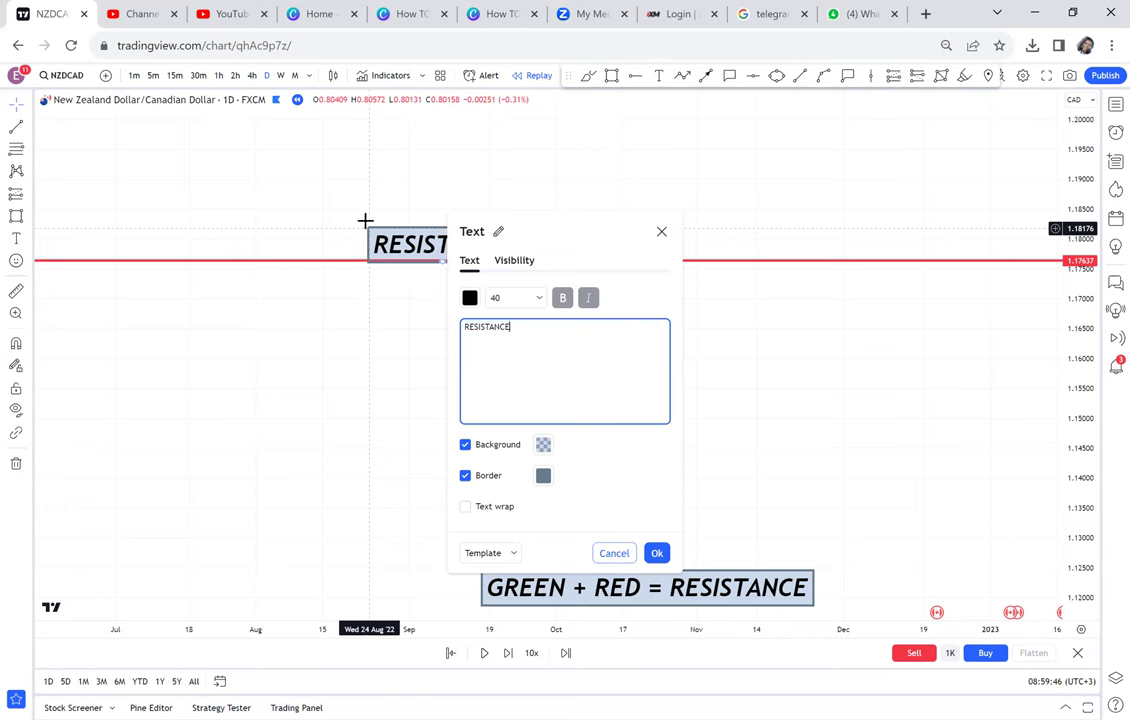
click(361, 214)
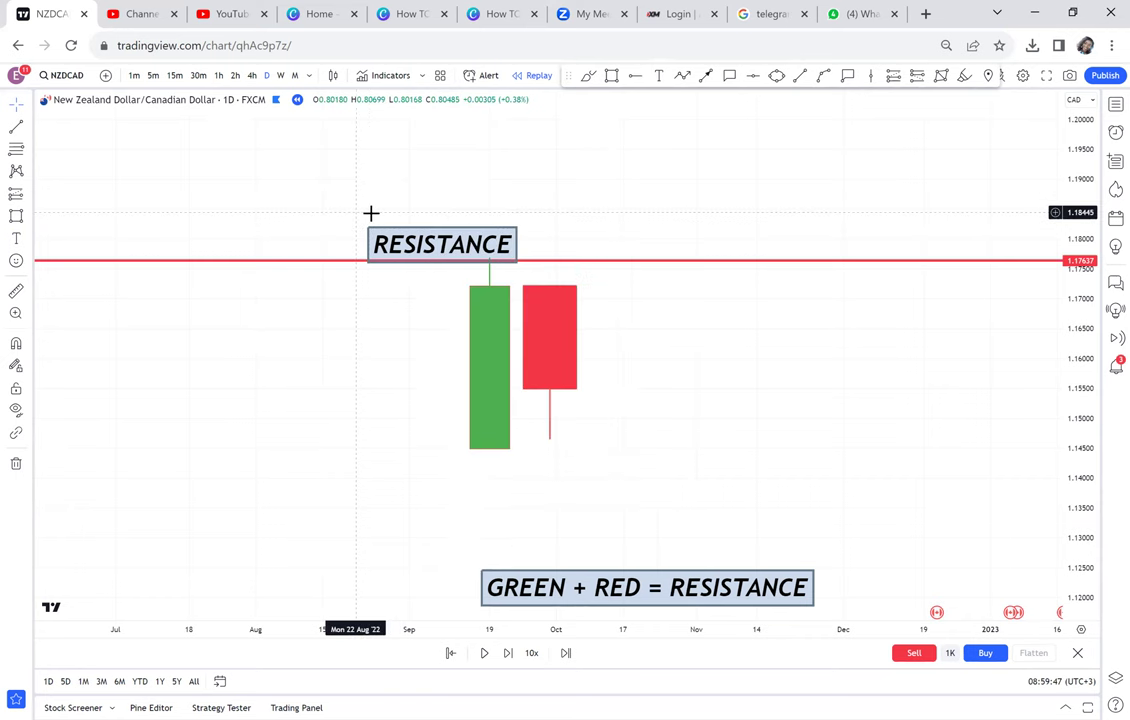
Move the RESISTANCE label up so that it sits clear above the red horizontal line
drag(443, 242, 456, 222)
drag(704, 350, 777, 260)
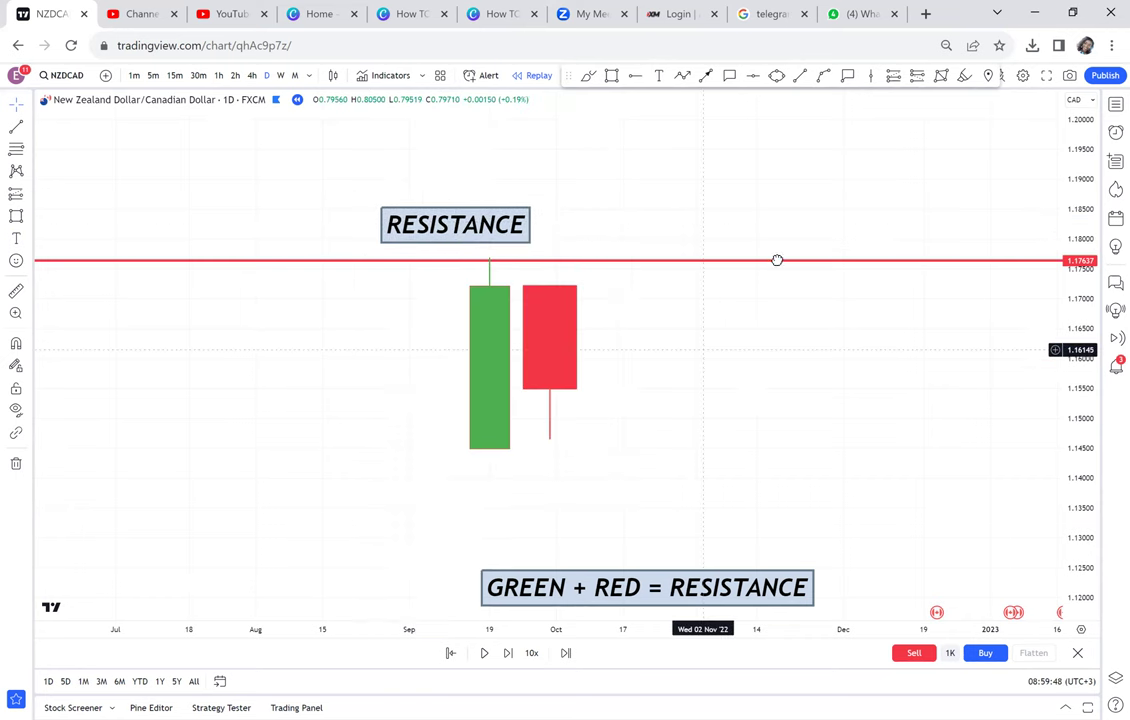
Draw a green-filled candle body from about 1.11473 to 1.14270, before and below the green candle that reaches the red line
click(612, 76)
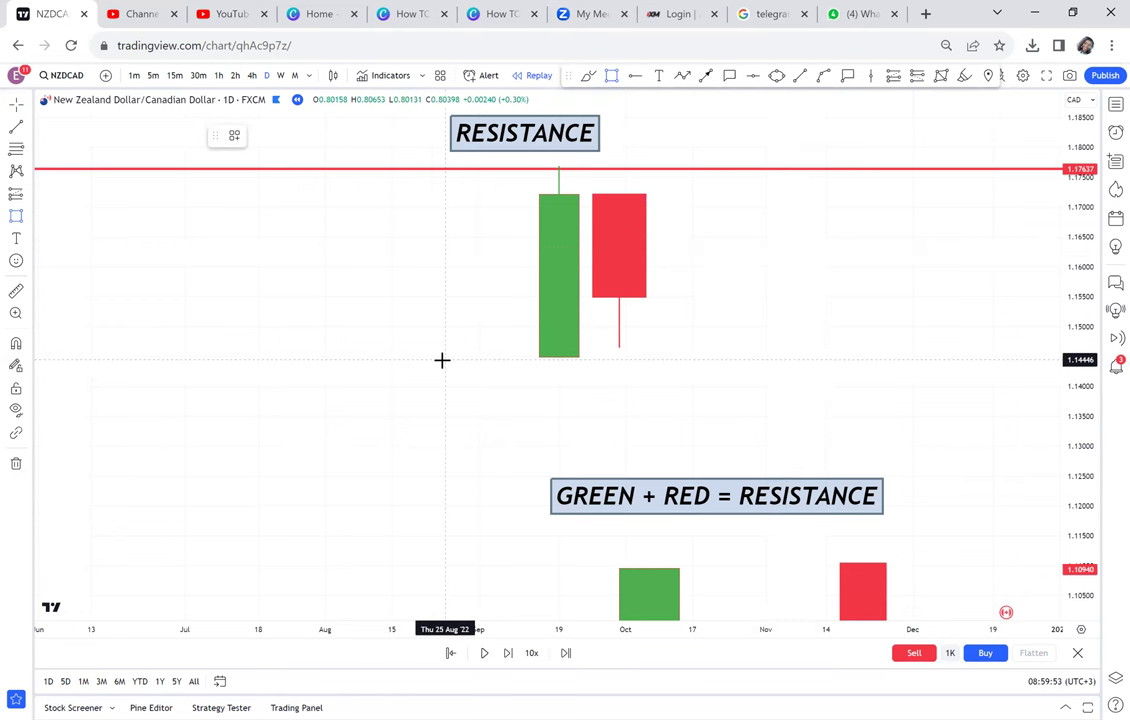
mouse_move(440, 362)
mouse_down()
mouse_move(489, 406)
mouse_move(494, 540)
mouse_move(492, 529)
mouse_up()
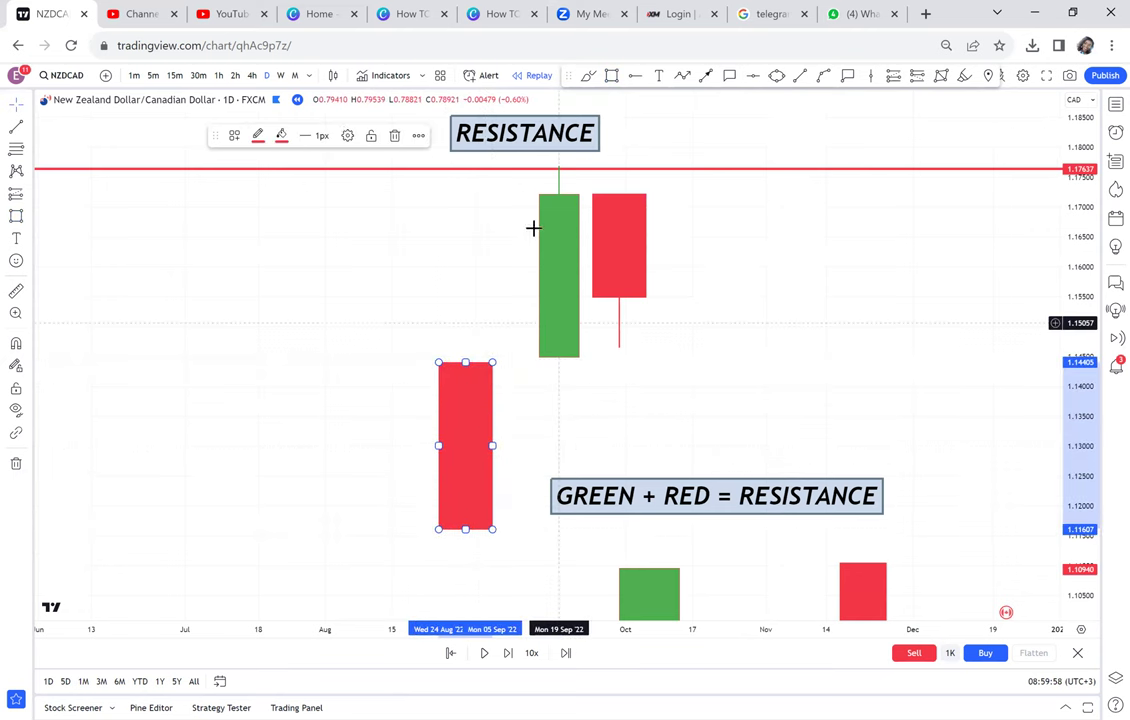
click(281, 135)
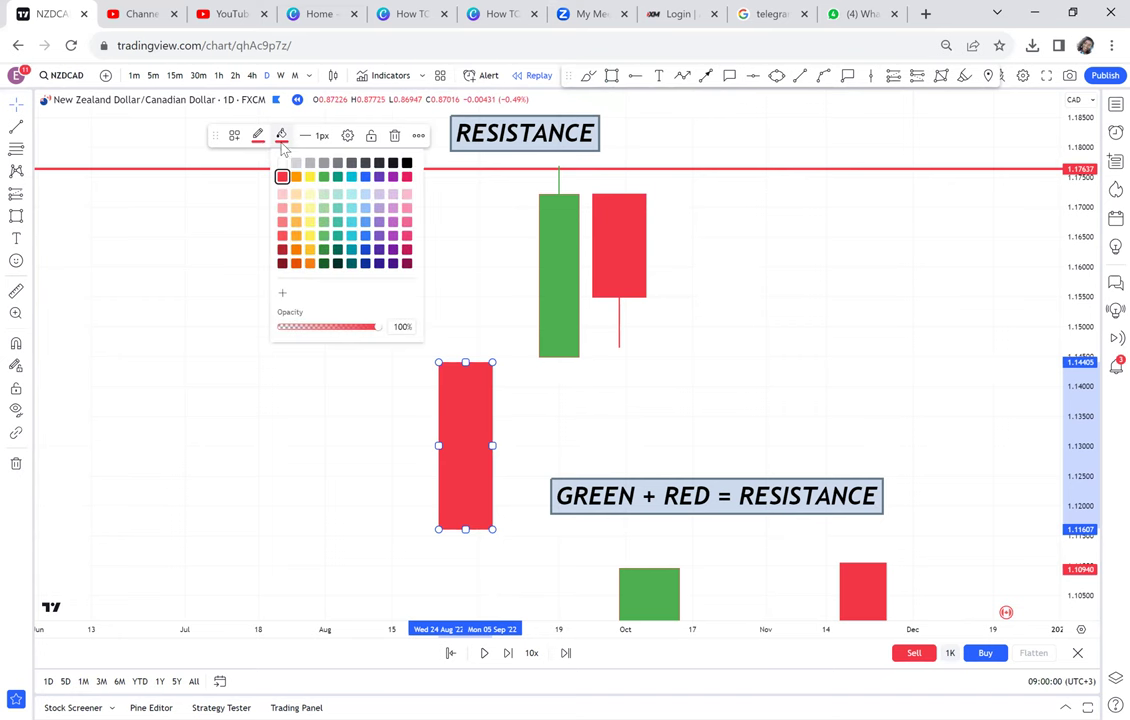
click(324, 177)
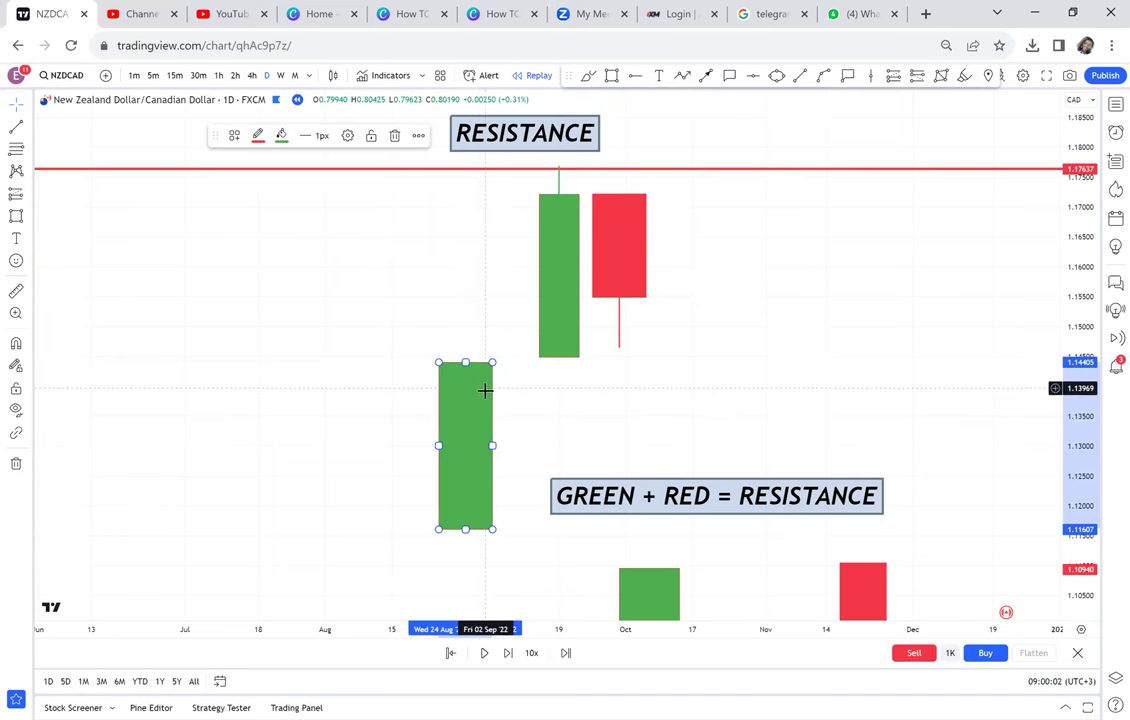
drag(496, 401, 521, 409)
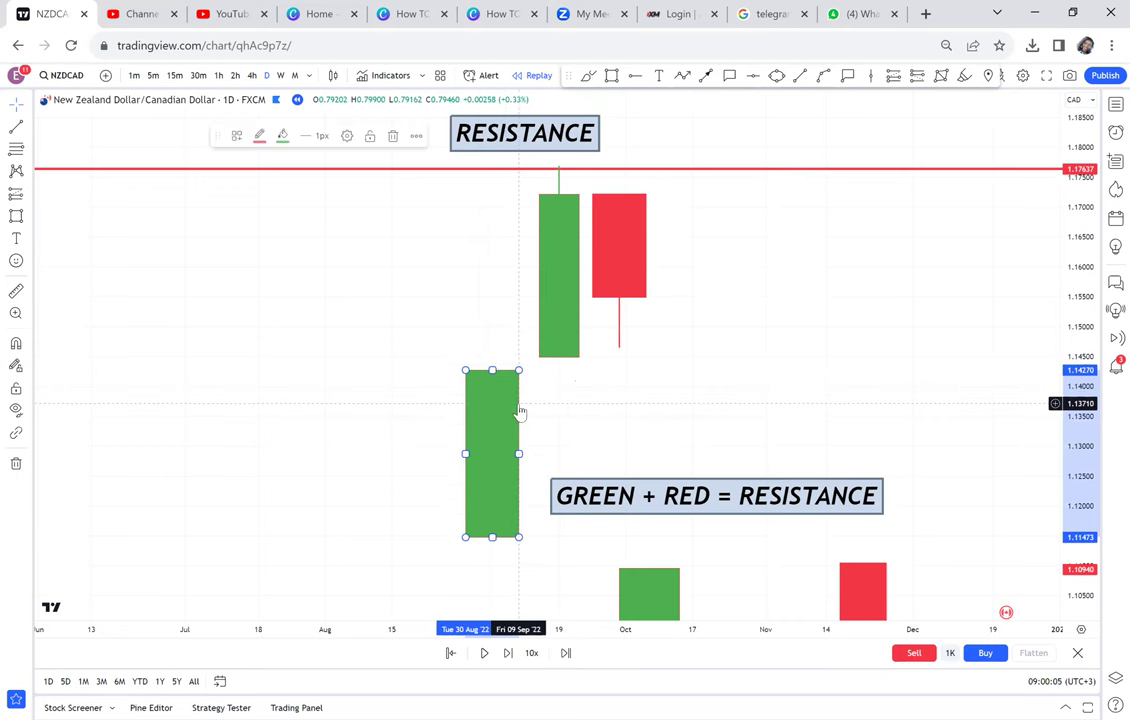
Draw a tall green candle body crossing the red line, from about 1.16591 to 1.19688, after the red candle
drag(760, 248, 625, 338)
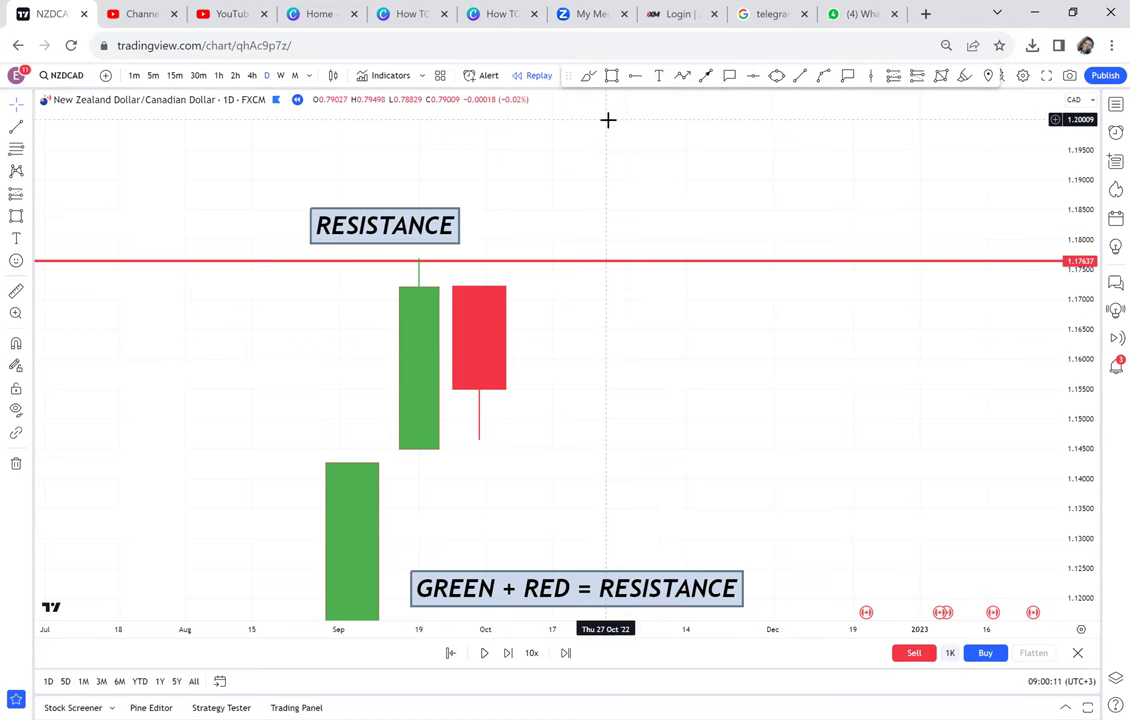
click(611, 76)
click(639, 322)
click(686, 139)
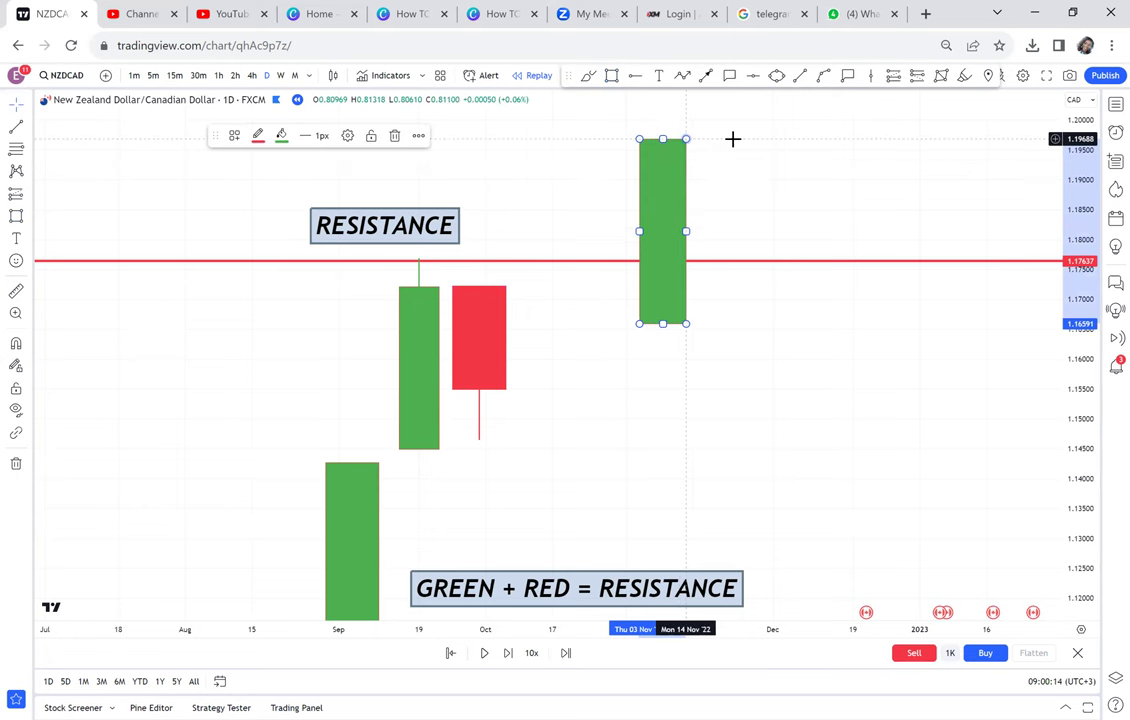
click(745, 225)
Draw a vertical upper wick on the tall green candle, from about 1.20527 to 1.19056, and colour it green
drag(745, 225, 690, 315)
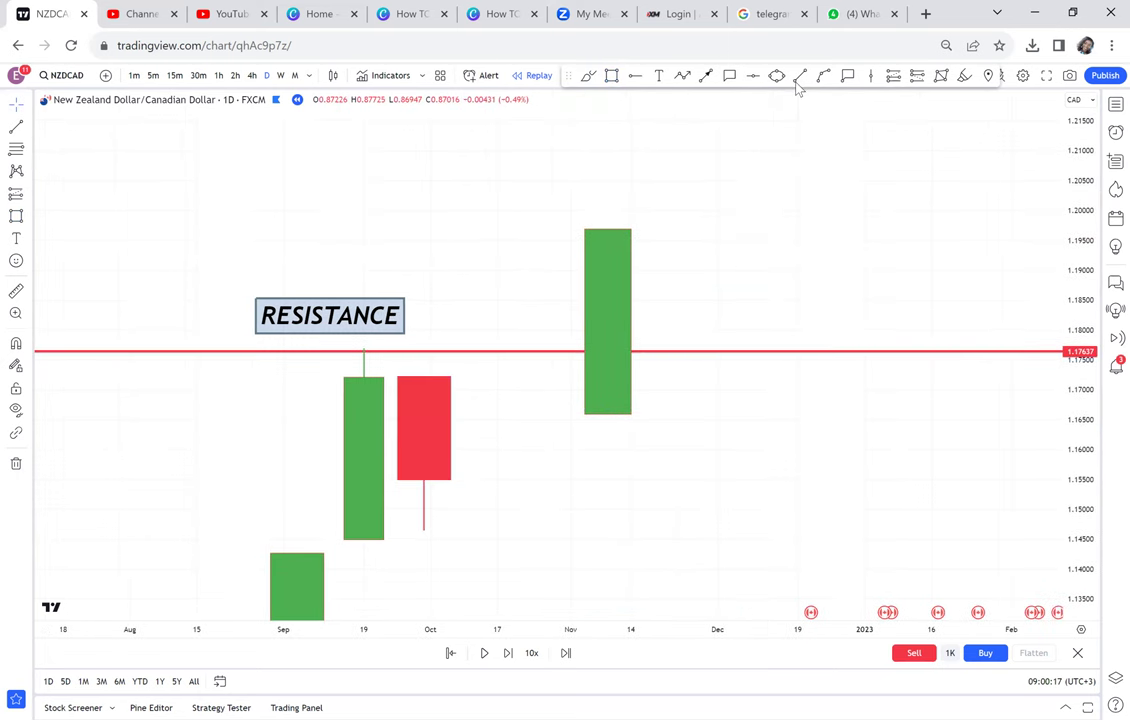
click(604, 179)
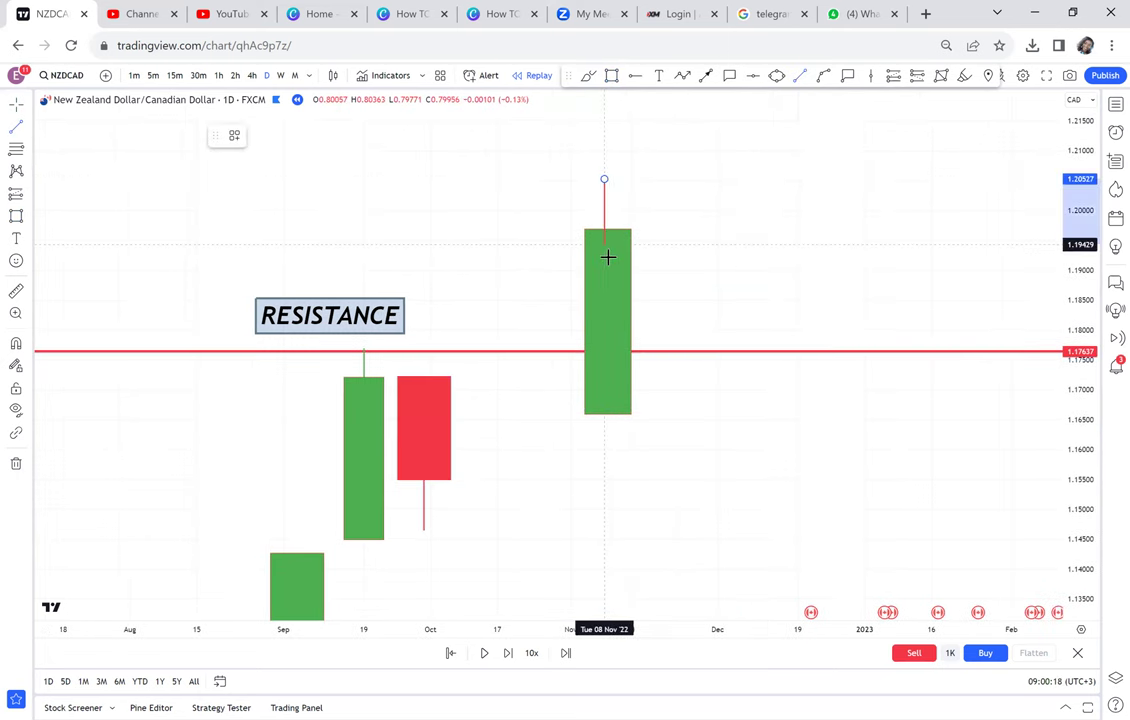
click(604, 266)
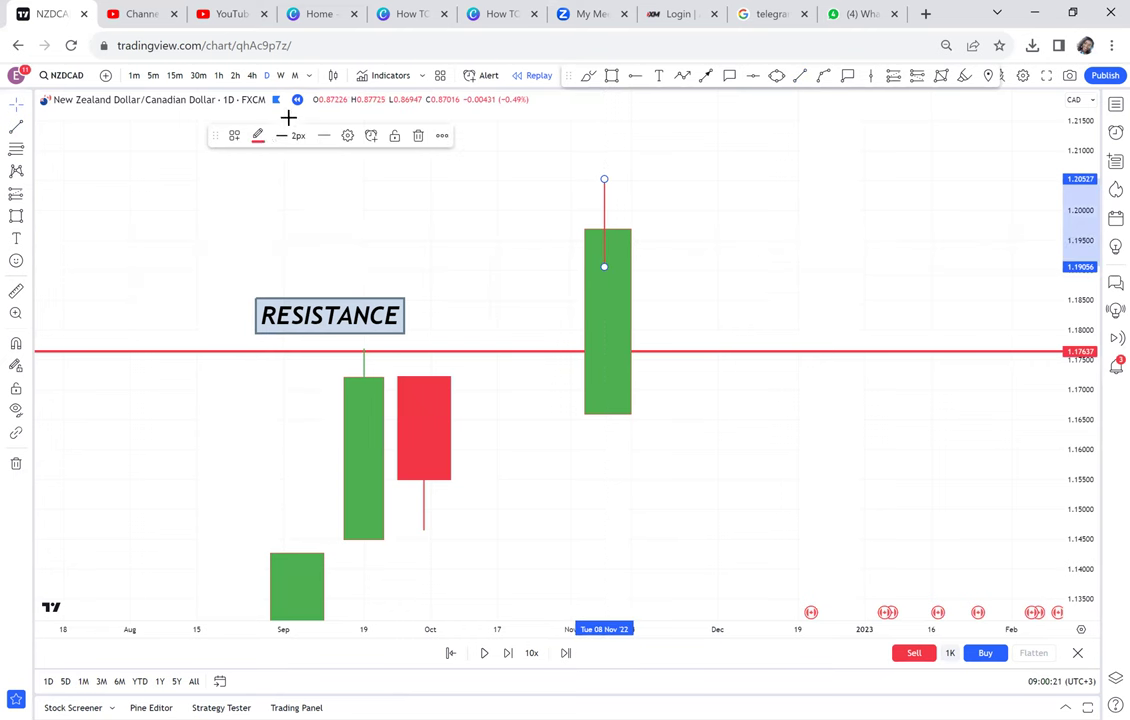
click(260, 138)
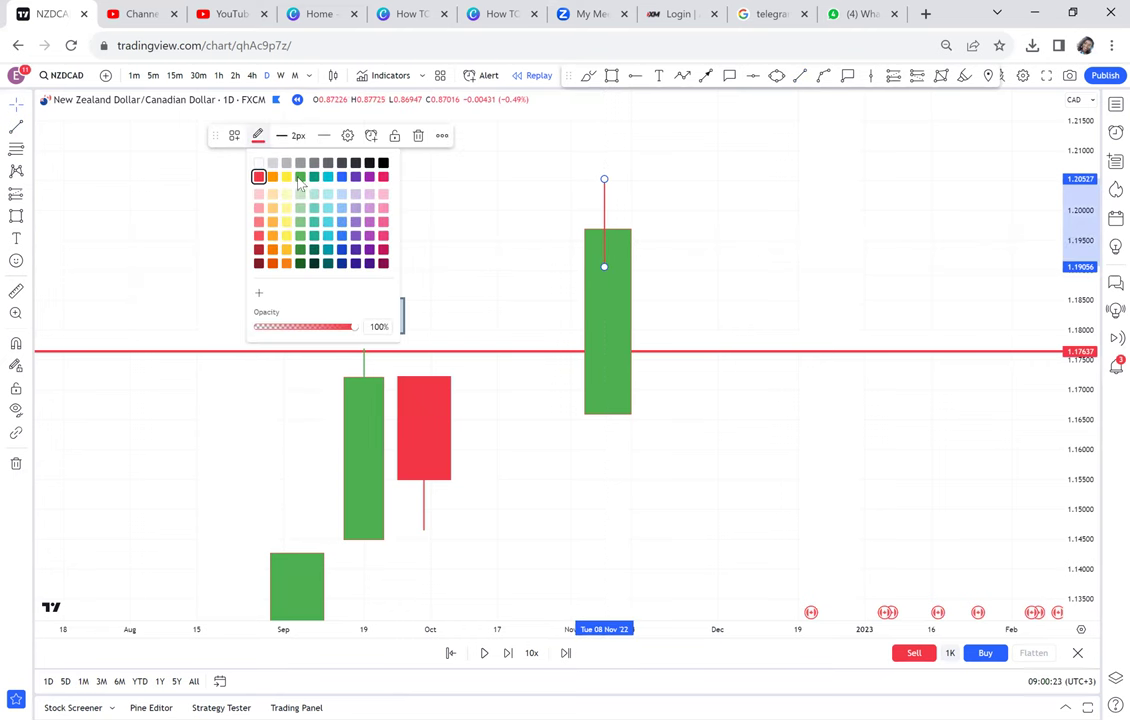
key(Escape)
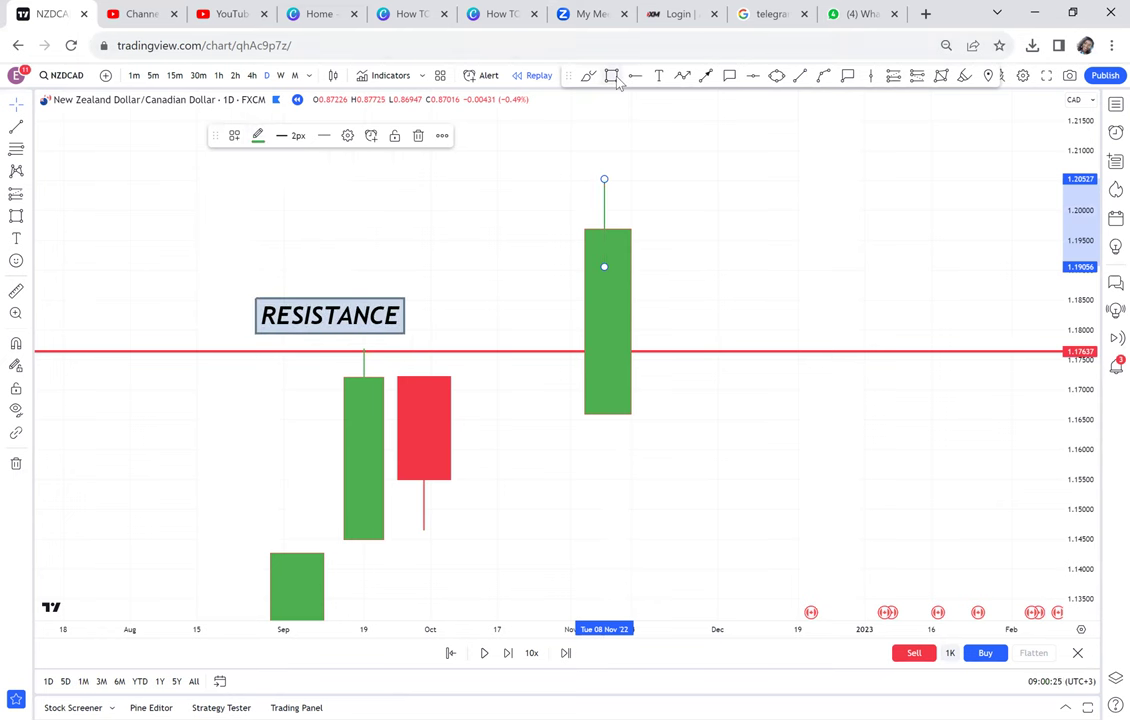
key(Escape)
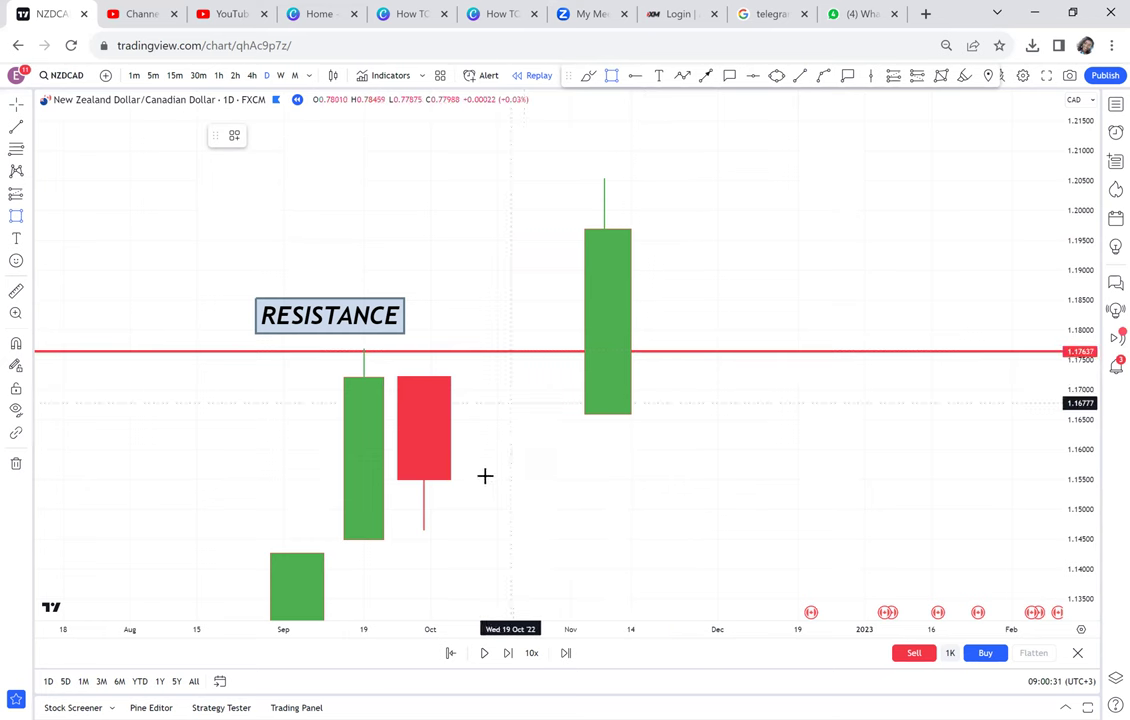
Draw a second candle body after the red candle, from about 1.15513 down to 1.13586, and fill it red
mouse_move(477, 479)
mouse_down()
mouse_move(530, 576)
mouse_move(585, 559)
mouse_up()
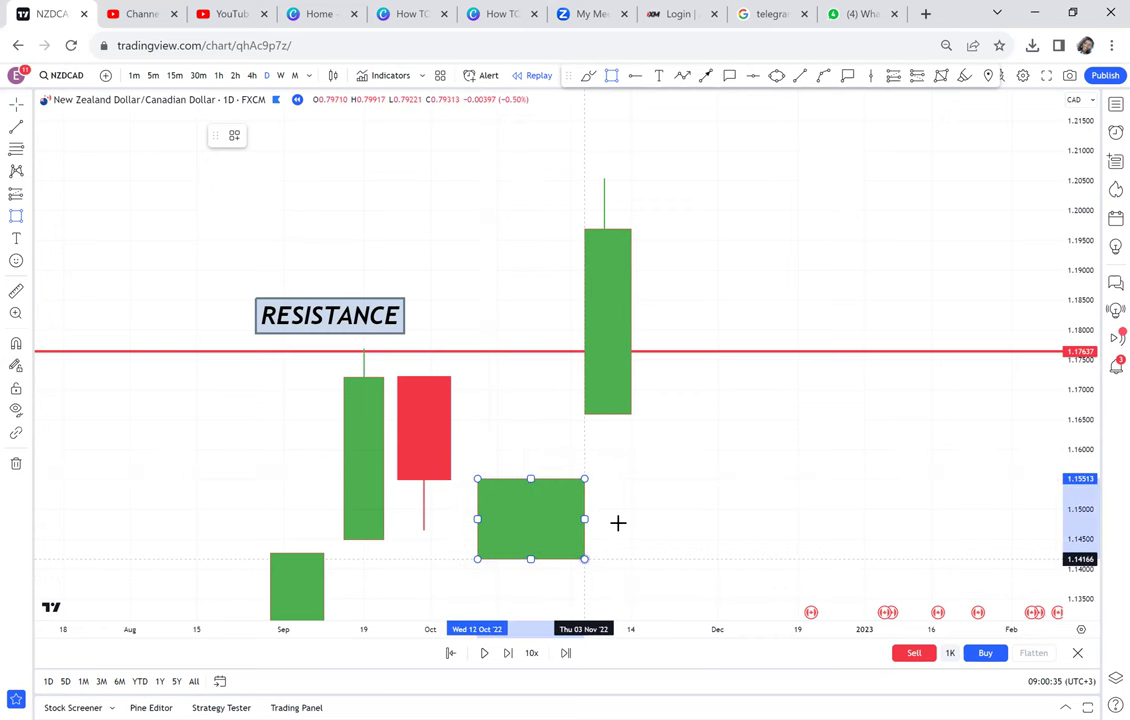
click(618, 521)
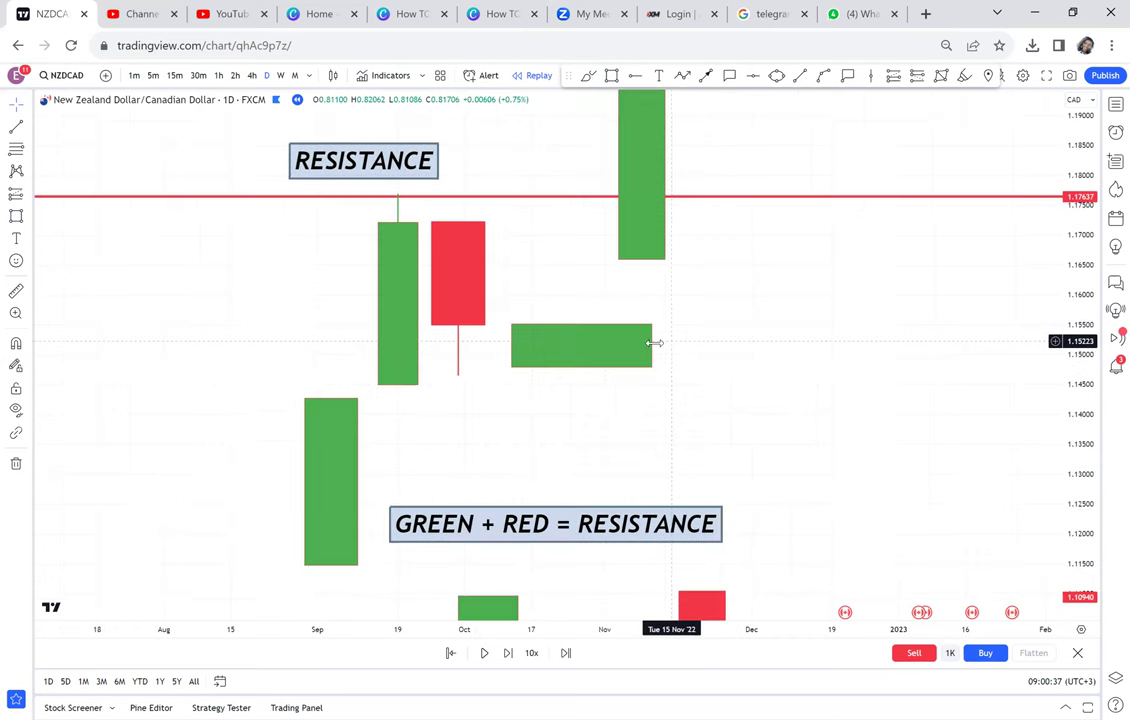
click(569, 351)
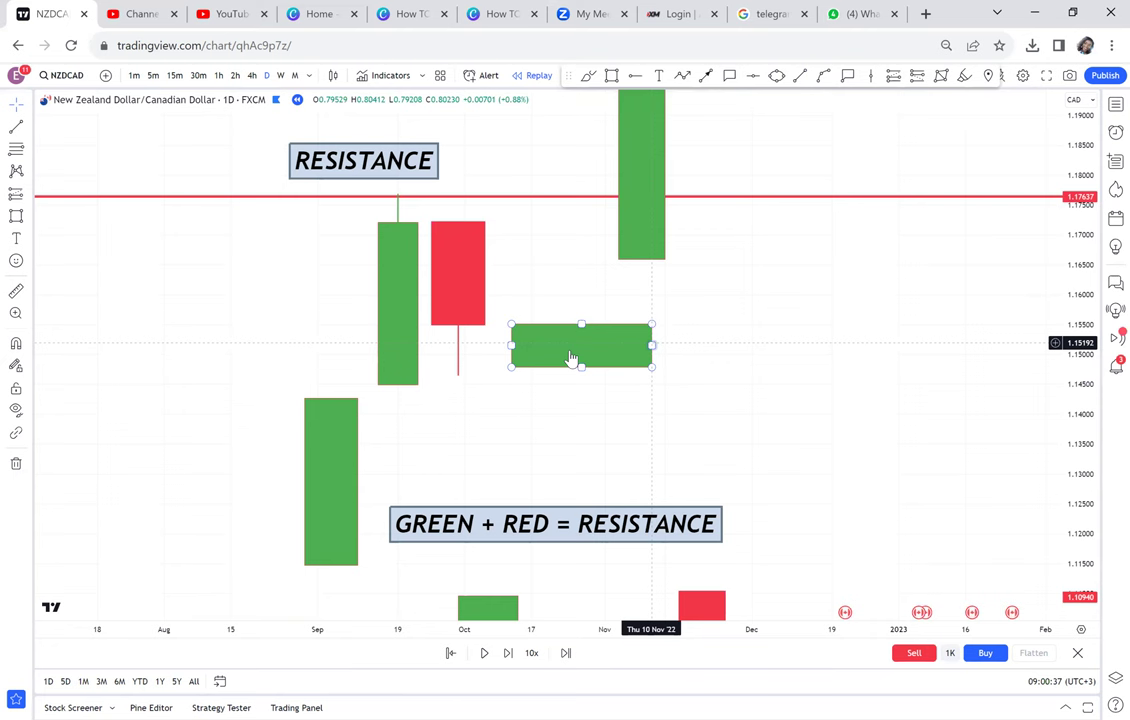
drag(652, 345, 571, 350)
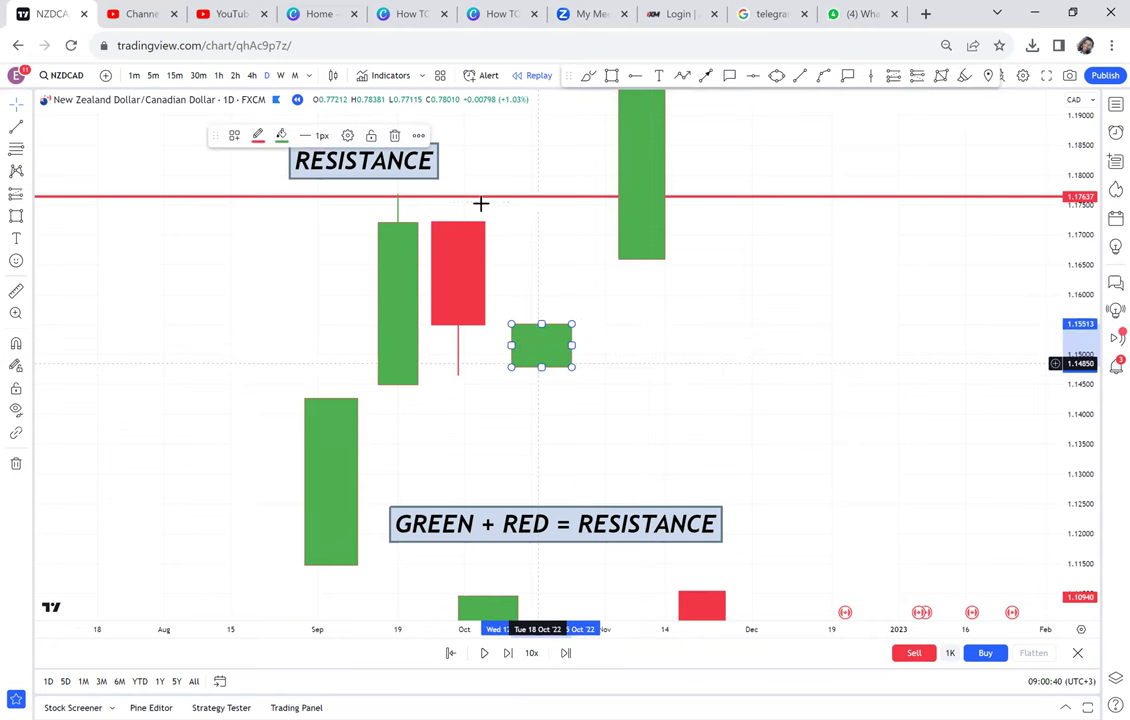
drag(541, 367, 541, 438)
click(281, 135)
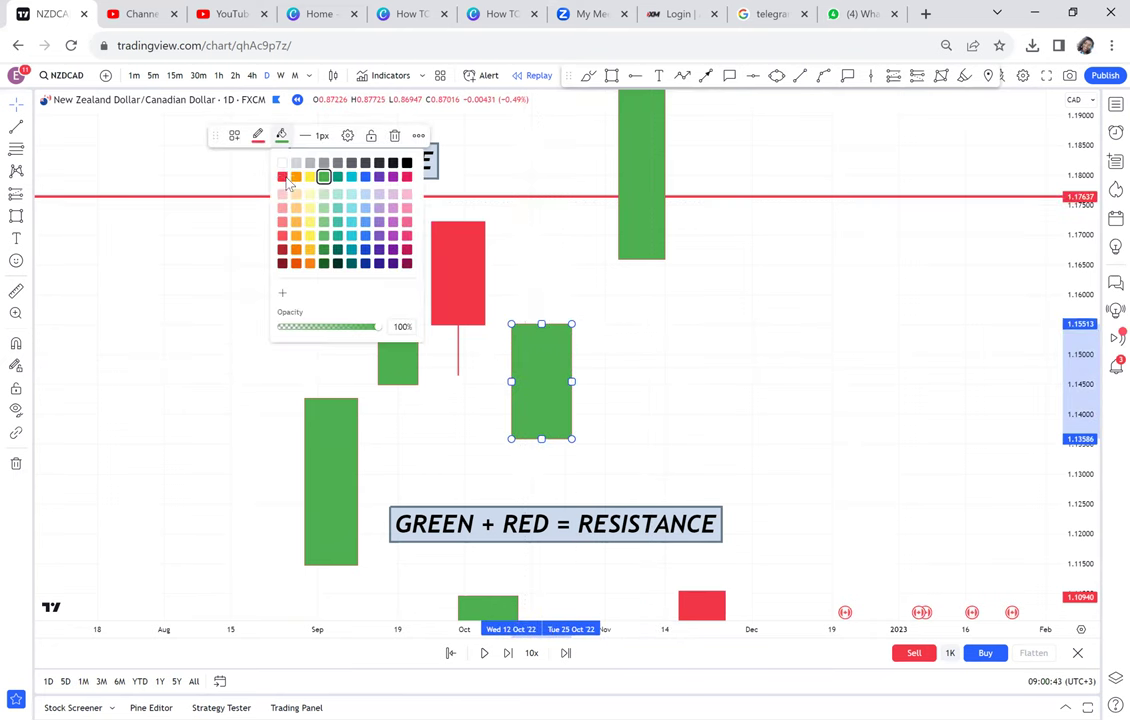
click(252, 174)
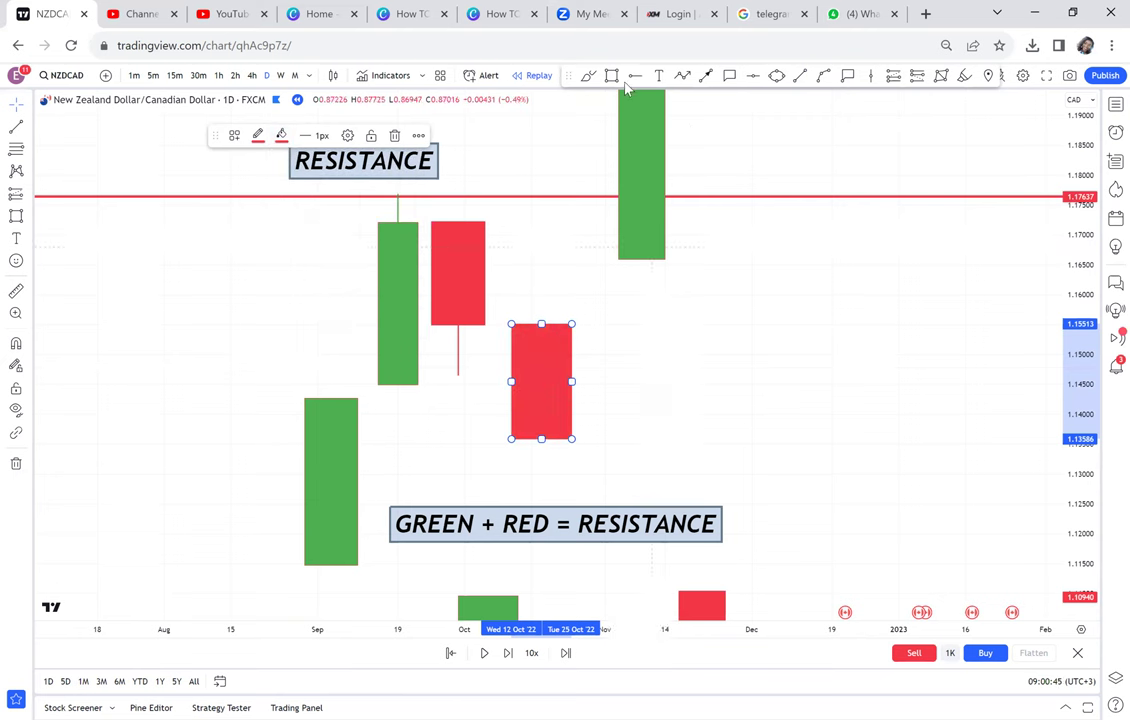
Draw a candle body after the second red one, from about 1.13617 to 1.15938, and fill it green
click(609, 403)
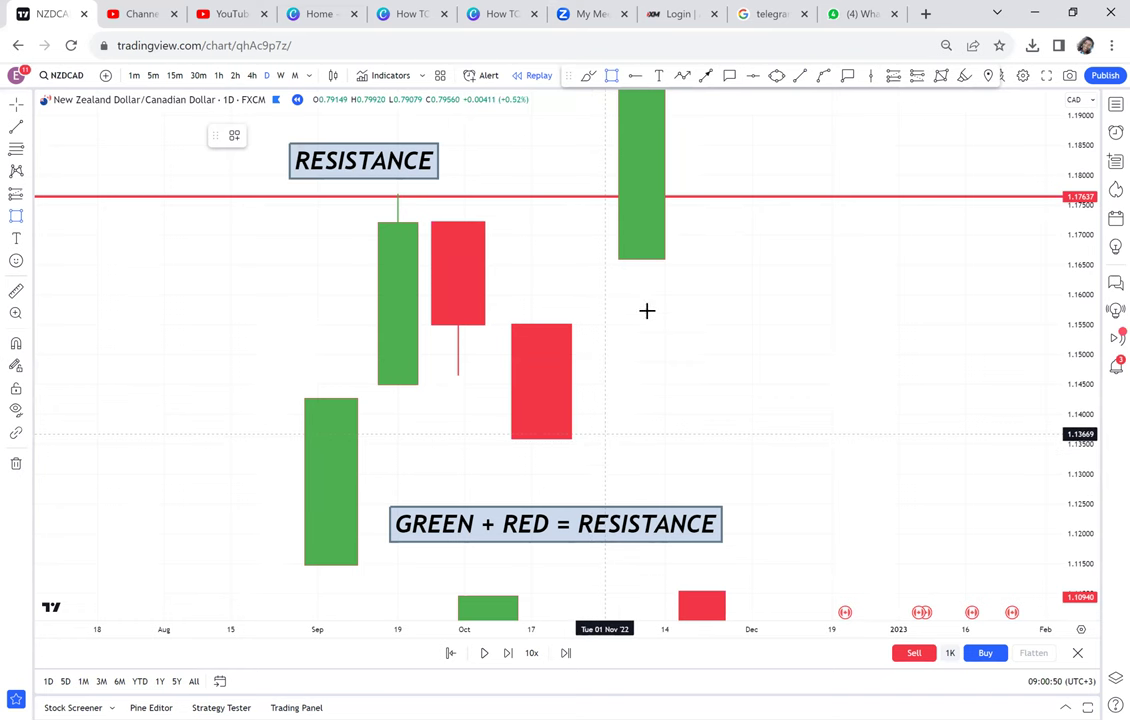
click(599, 437)
drag(646, 309, 646, 299)
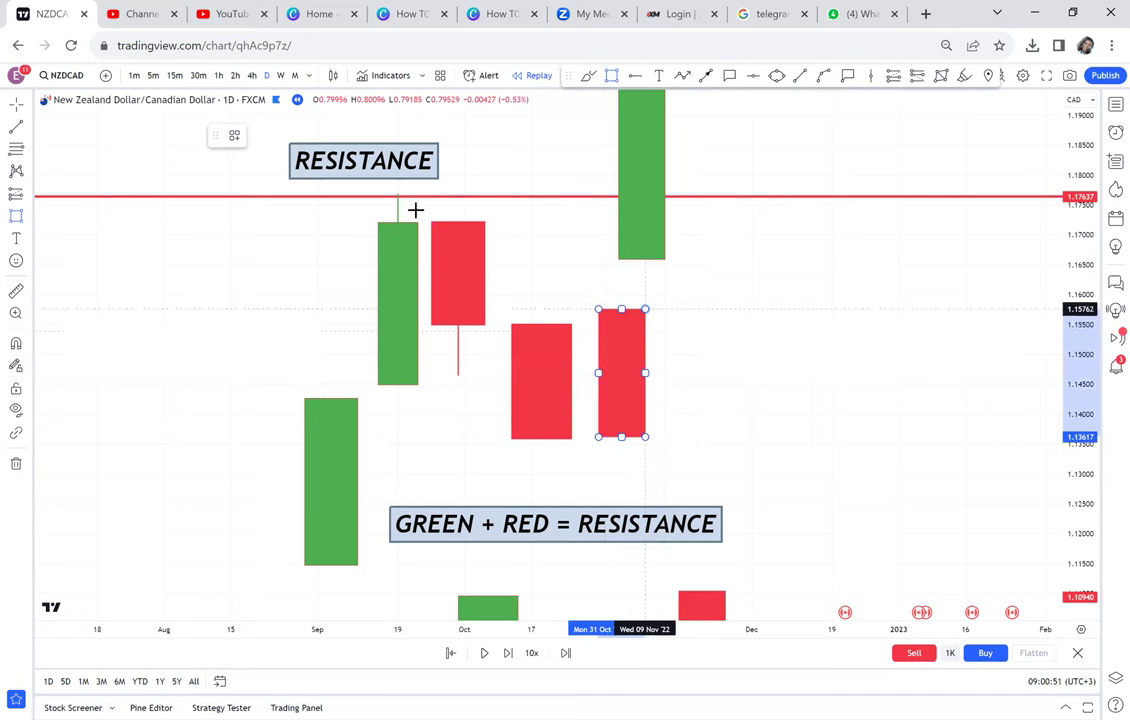
click(282, 136)
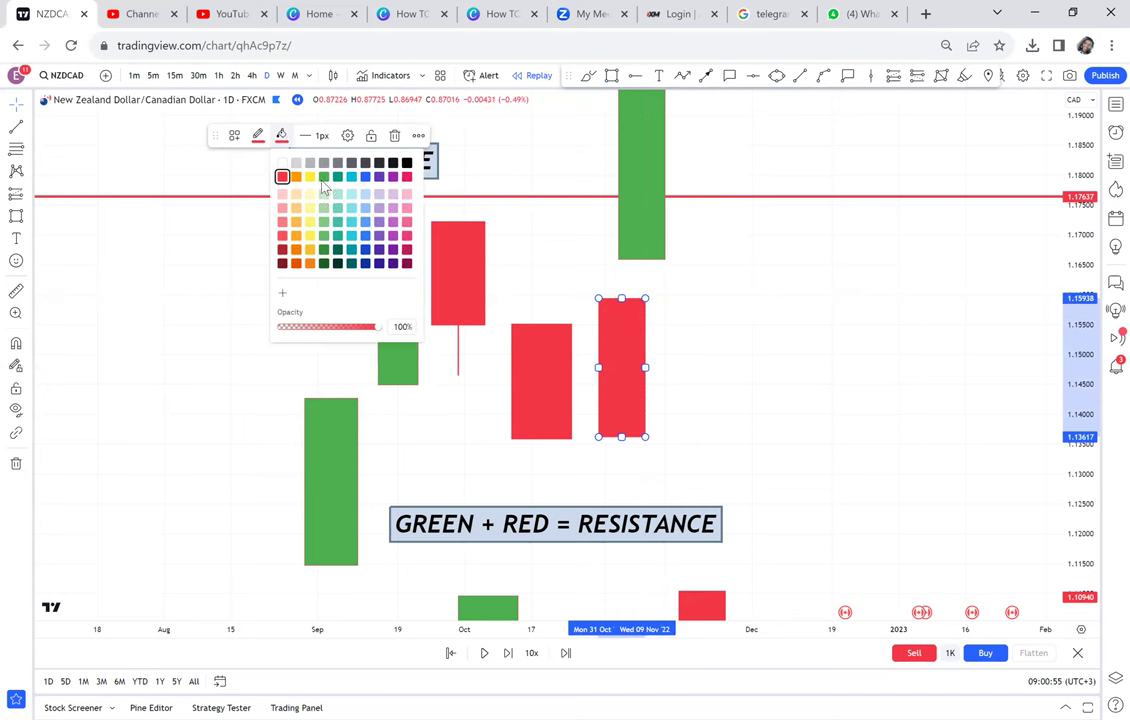
click(328, 174)
Shift the tall green candle body to later dates so that it stands beyond the newly drawn green candle
drag(660, 218, 712, 226)
drag(810, 296, 786, 404)
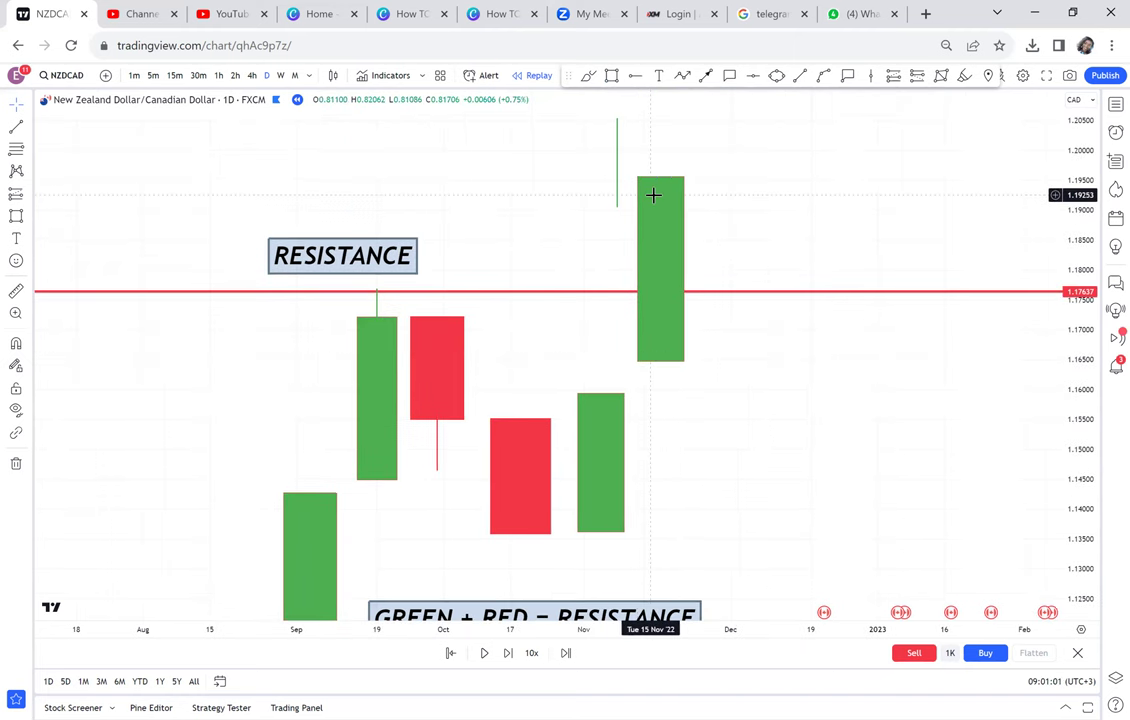
drag(807, 159, 728, 206)
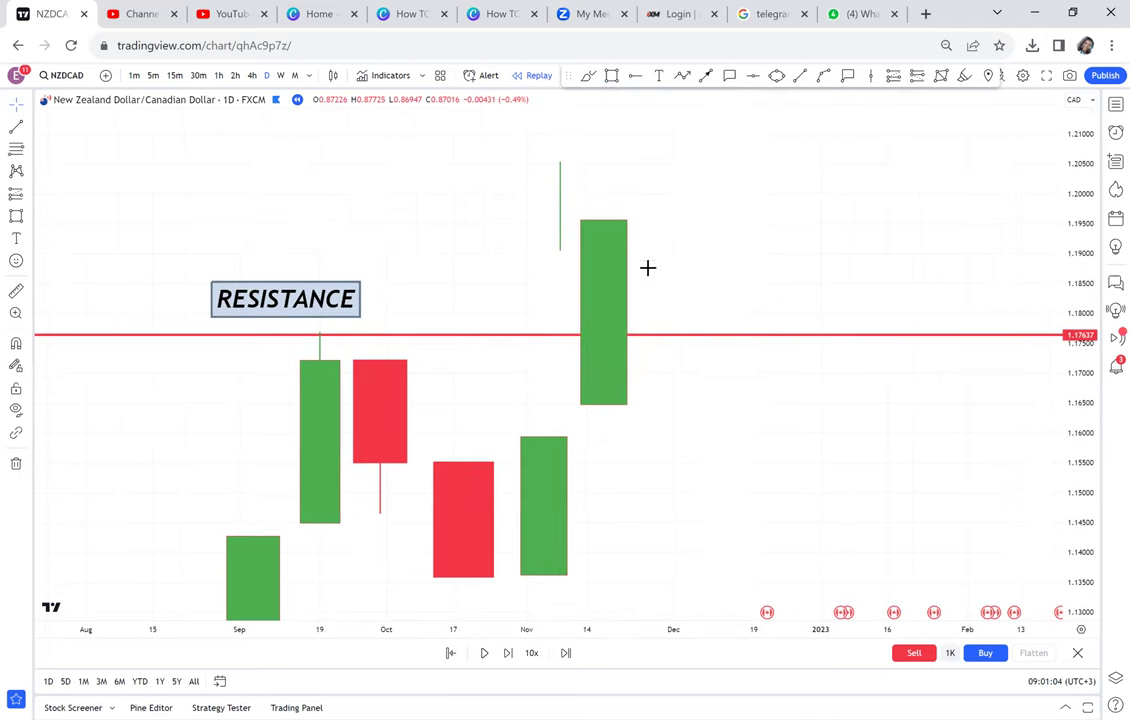
Add a callout reading BOS that points at the tall green candle above the red line
click(636, 77)
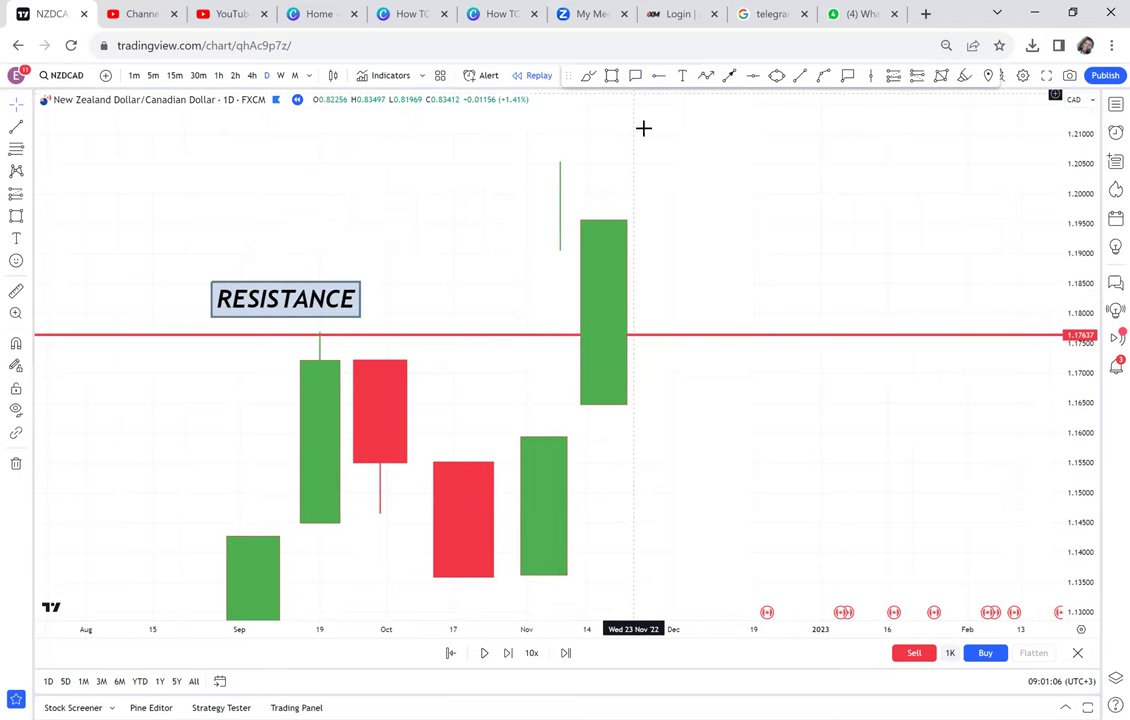
click(633, 267)
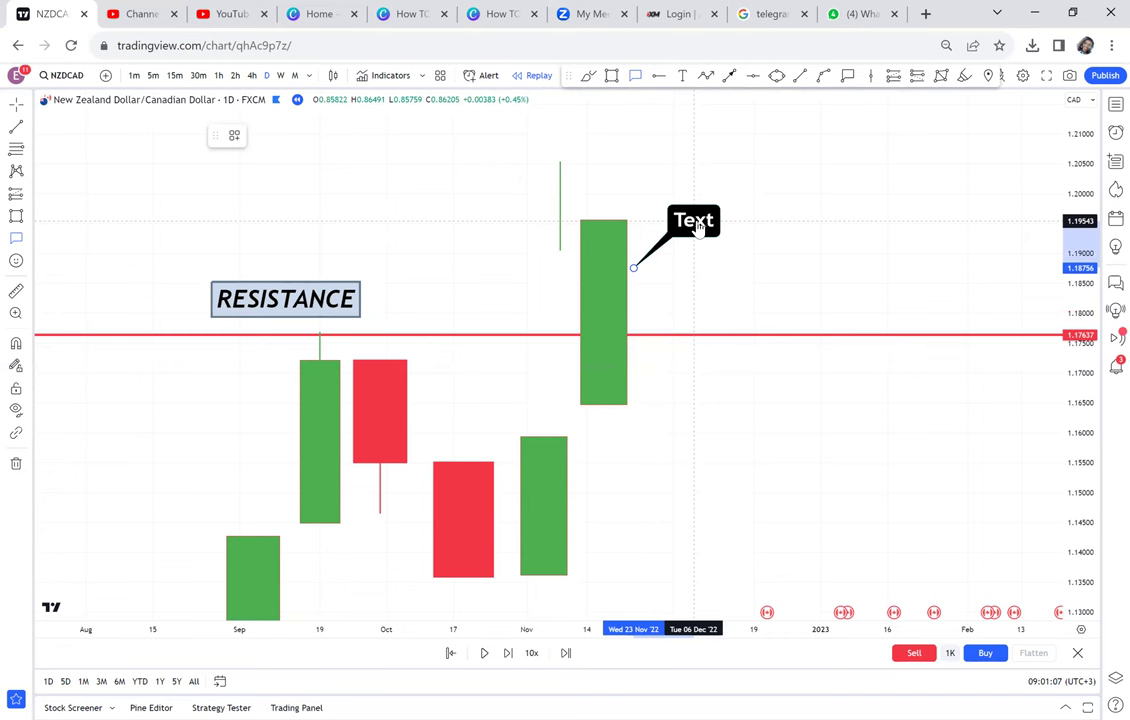
double_click(699, 224)
text(BOS)
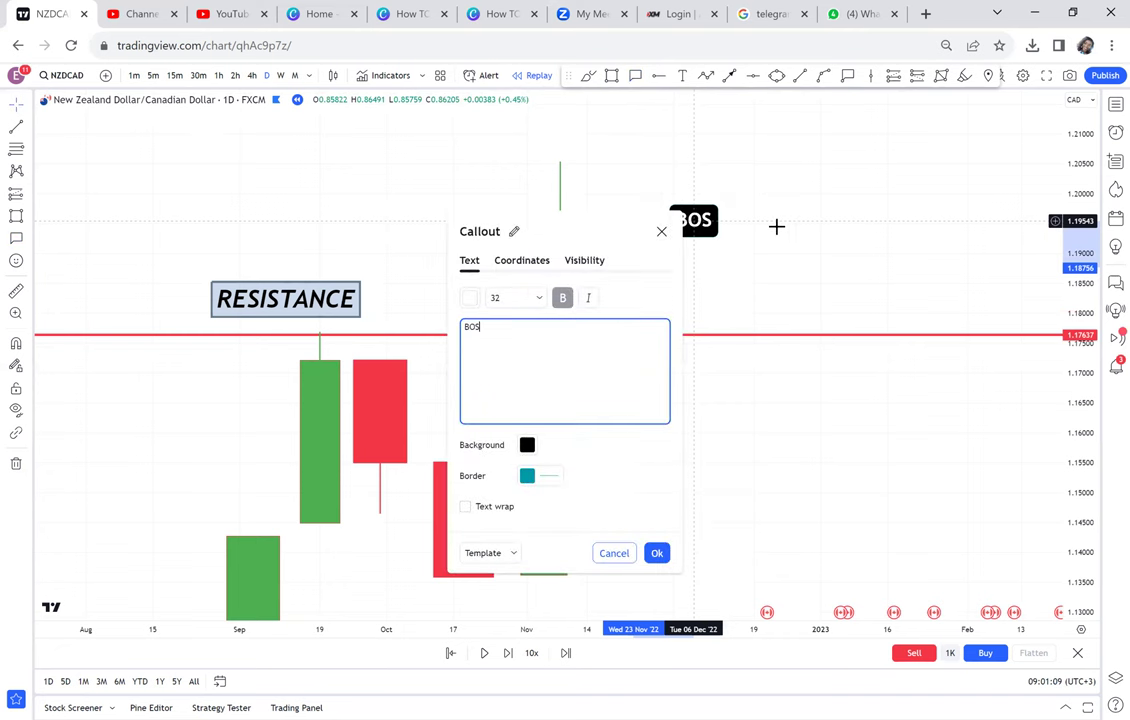
click(726, 109)
Draw a short green candle body below the red line, about 1.16705 to 1.17471, with a long wick from about 1.20413 to 1.15824
key(alt+shift+r)
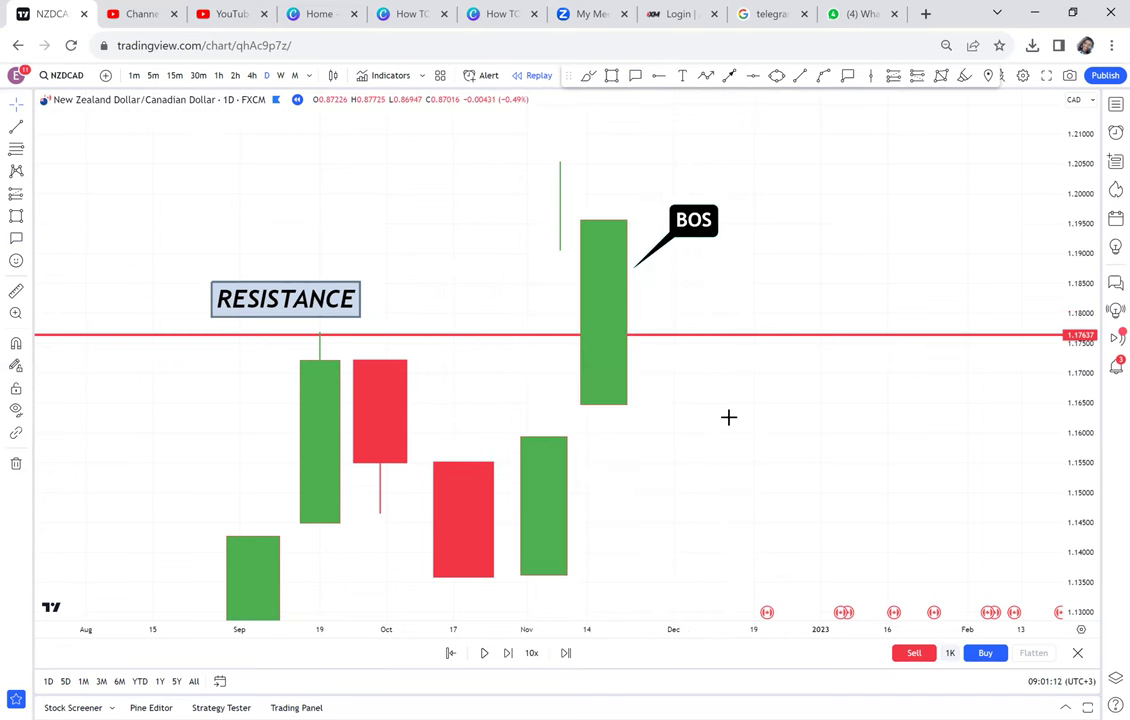
click(686, 391)
click(731, 368)
click(761, 347)
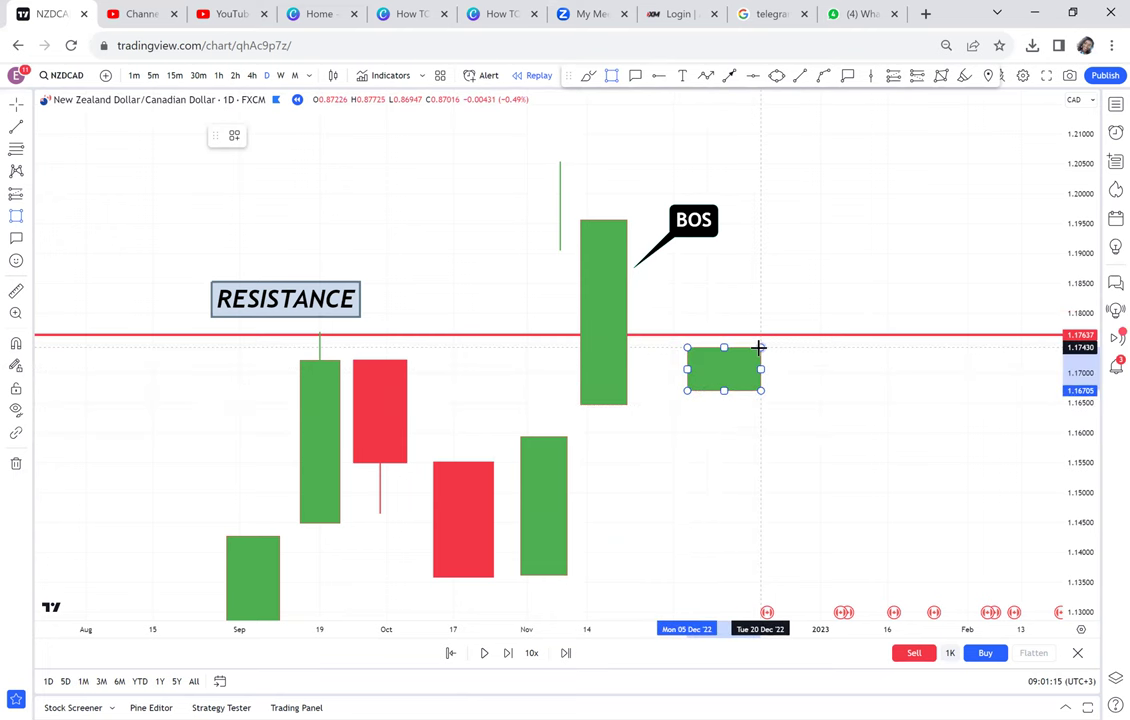
click(797, 76)
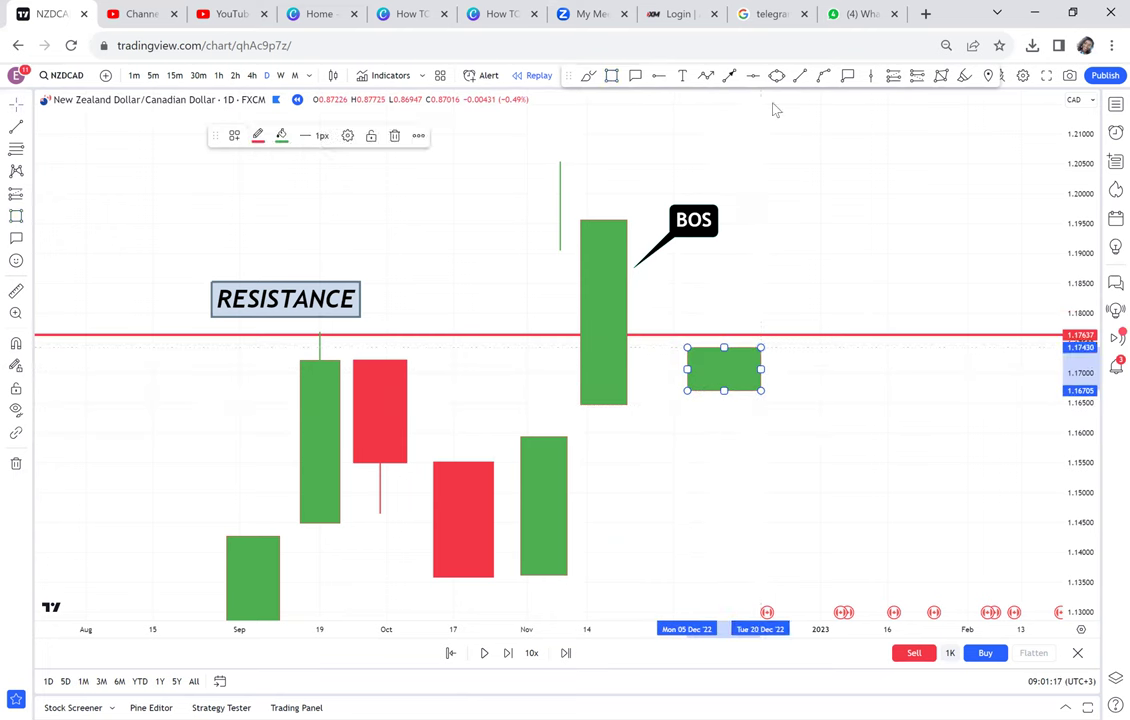
click(714, 443)
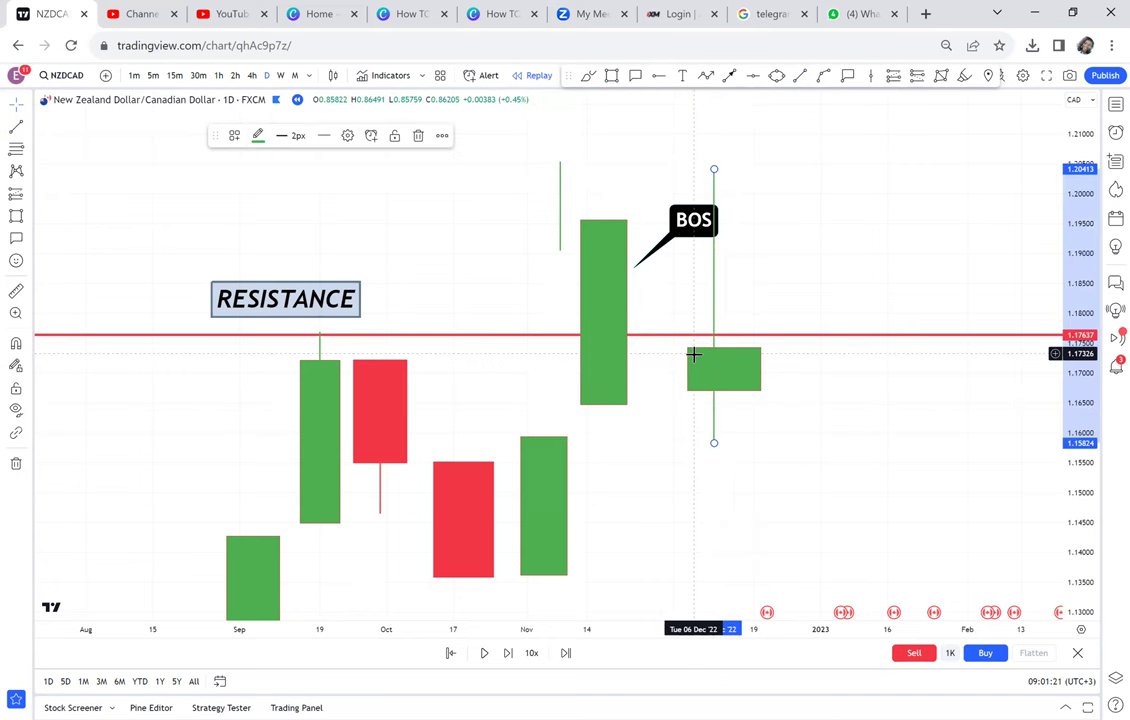
drag(687, 346, 667, 345)
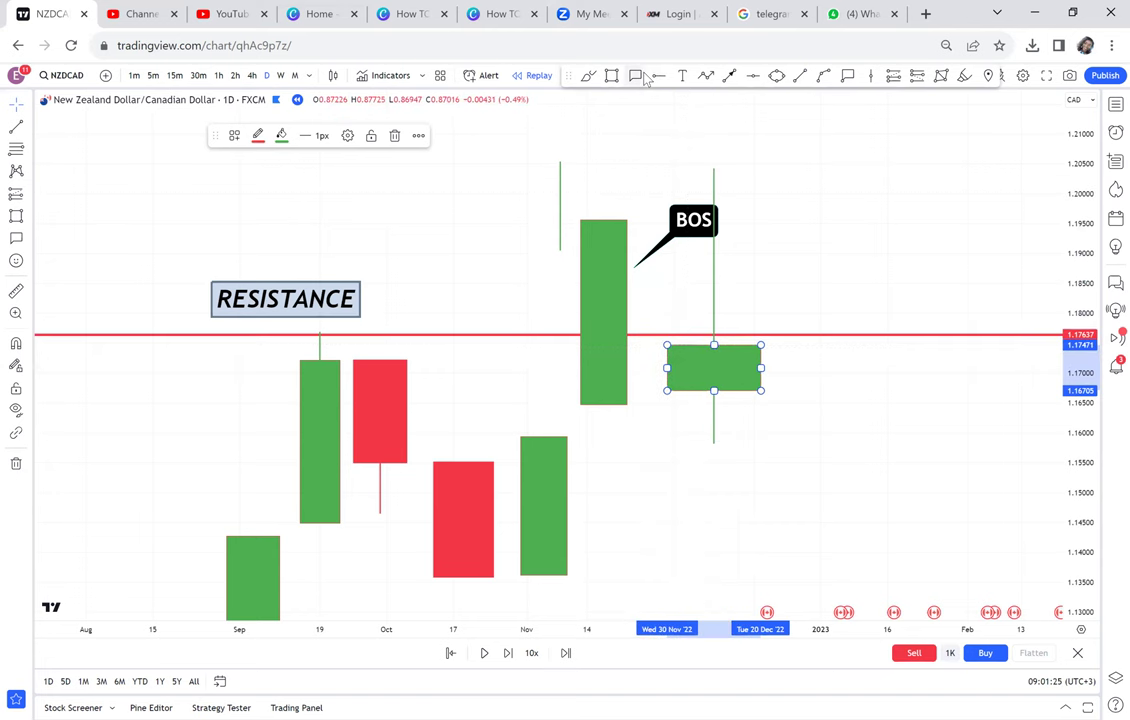
Add a callout reading REJECTION that points at the short green candle's long upper wick
click(721, 280)
click(802, 259)
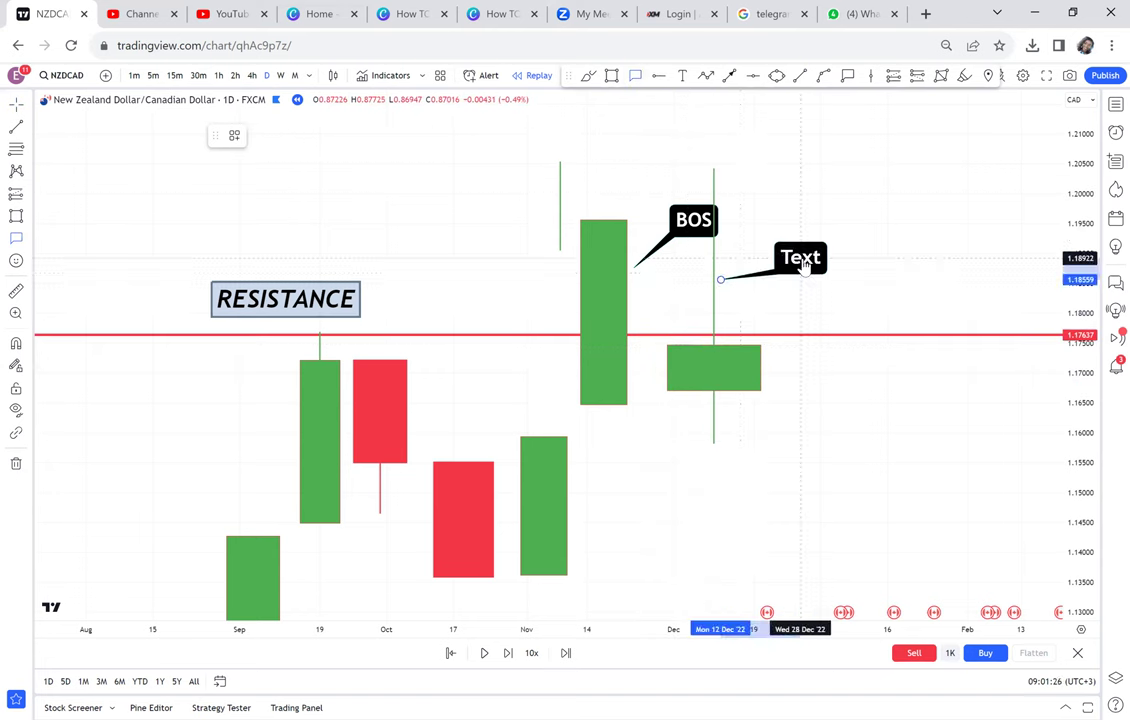
text(REJECTION)
click(903, 288)
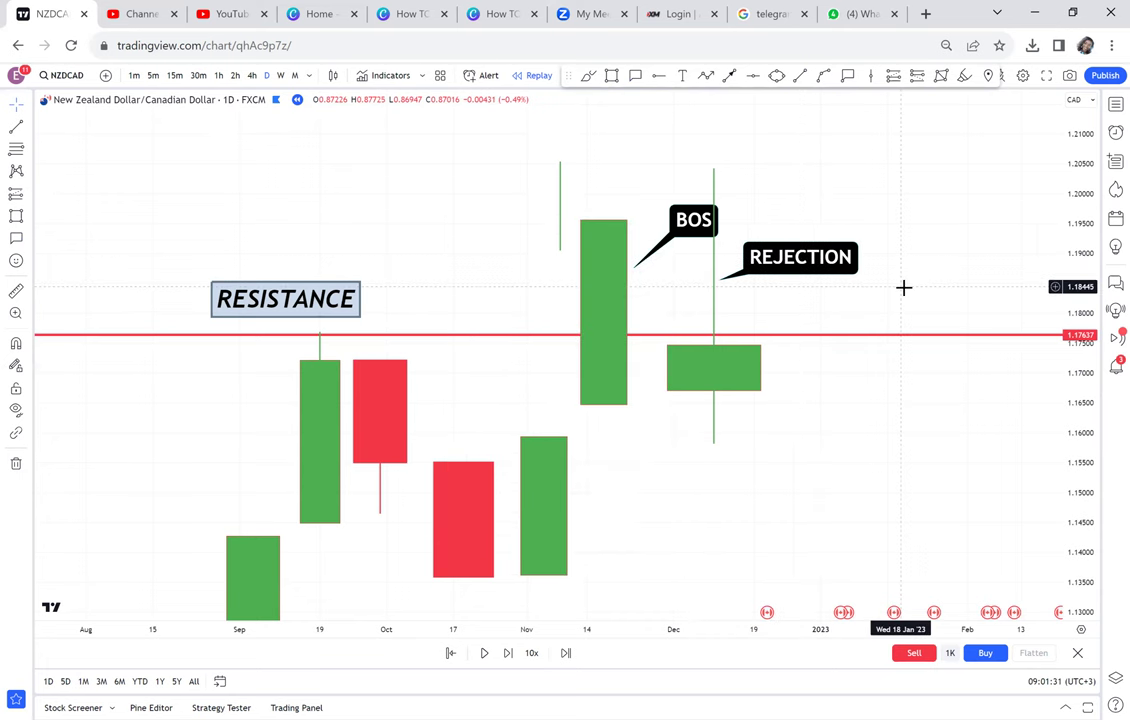
Draw a short green candle beyond the REJECTION callout, with its body about 1.16974 to 1.17471 and wick about 1.16767 to 1.17741
drag(904, 288, 704, 265)
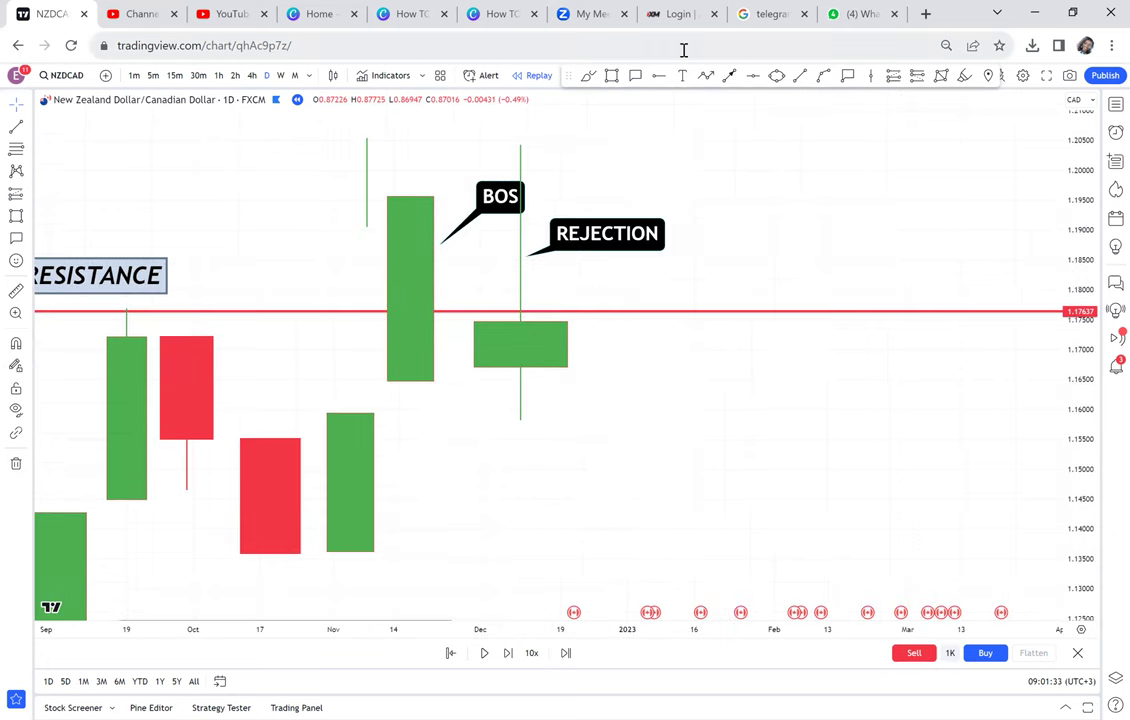
click(611, 76)
drag(641, 351, 735, 330)
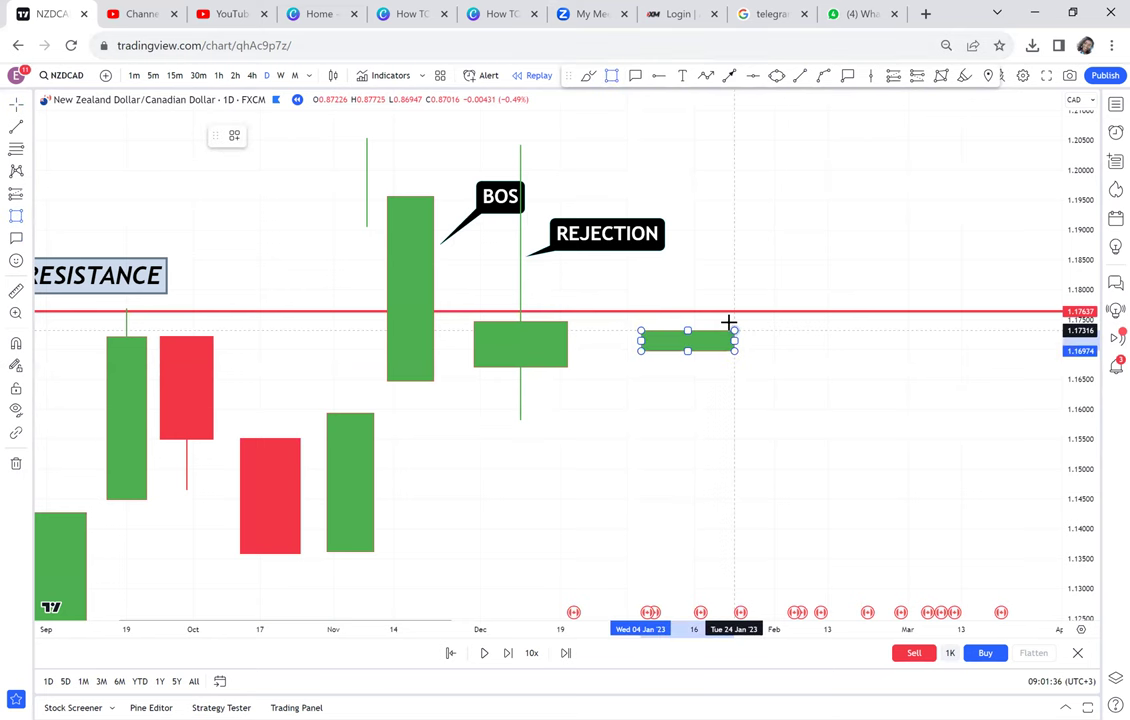
click(728, 321)
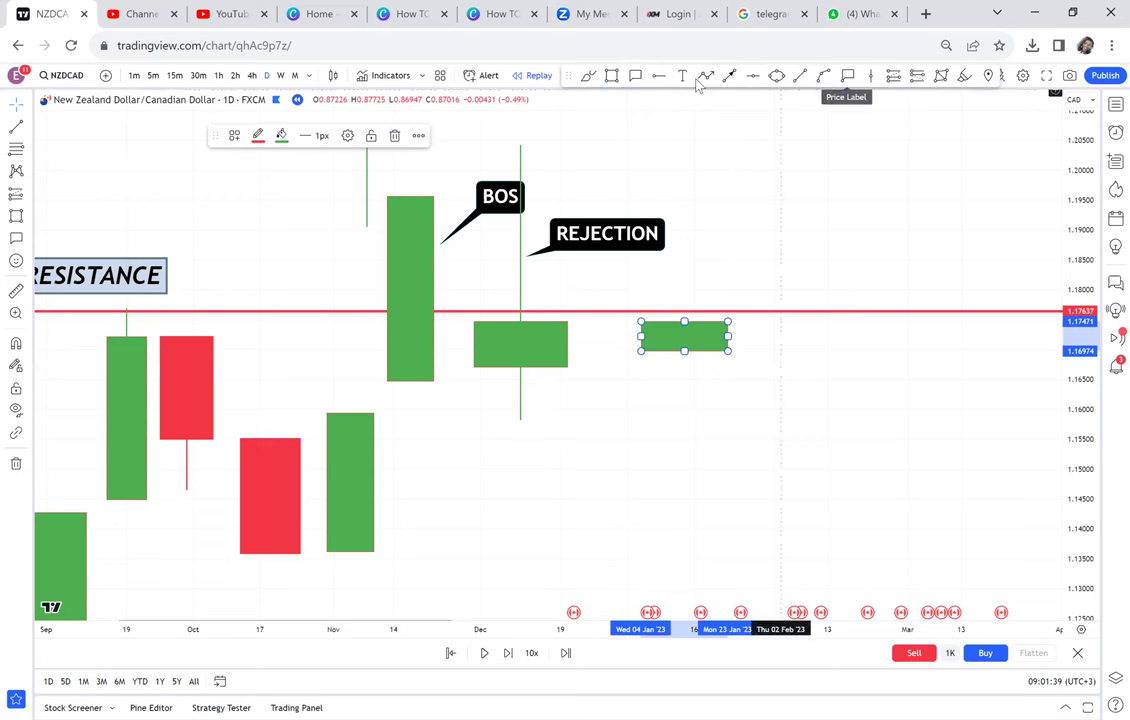
click(801, 81)
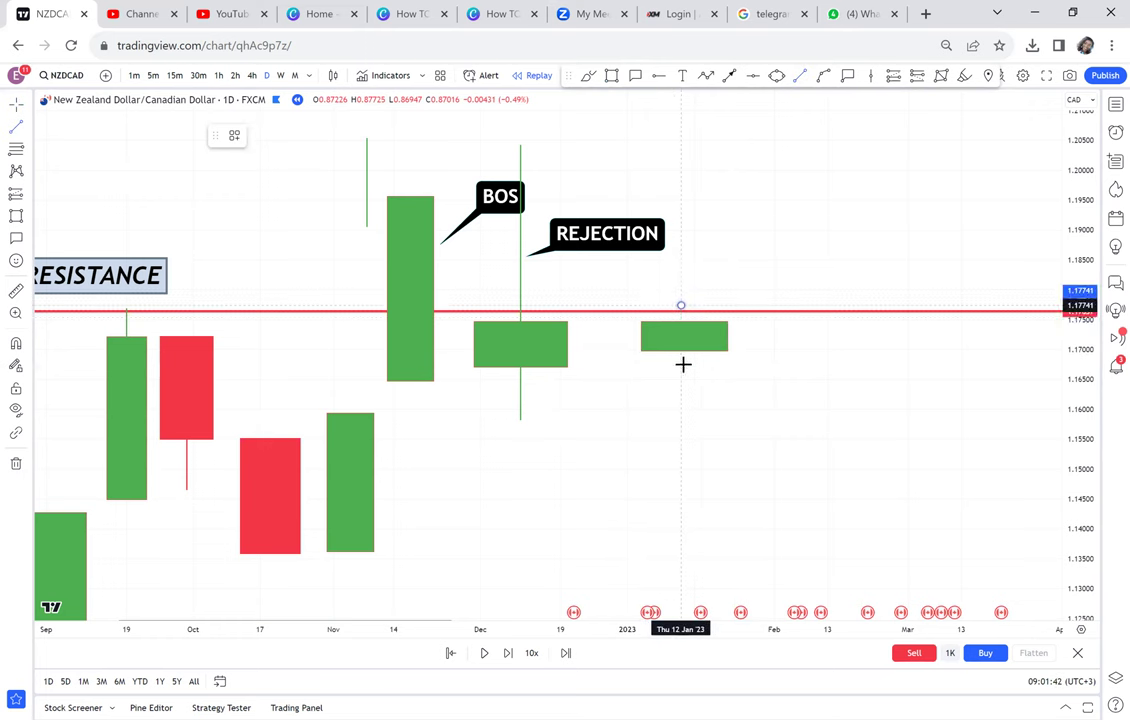
click(683, 365)
Draw a smaller green candle beside the last one, with its body about 1.17077 to 1.17388 and a wick reaching up to the red line
click(612, 76)
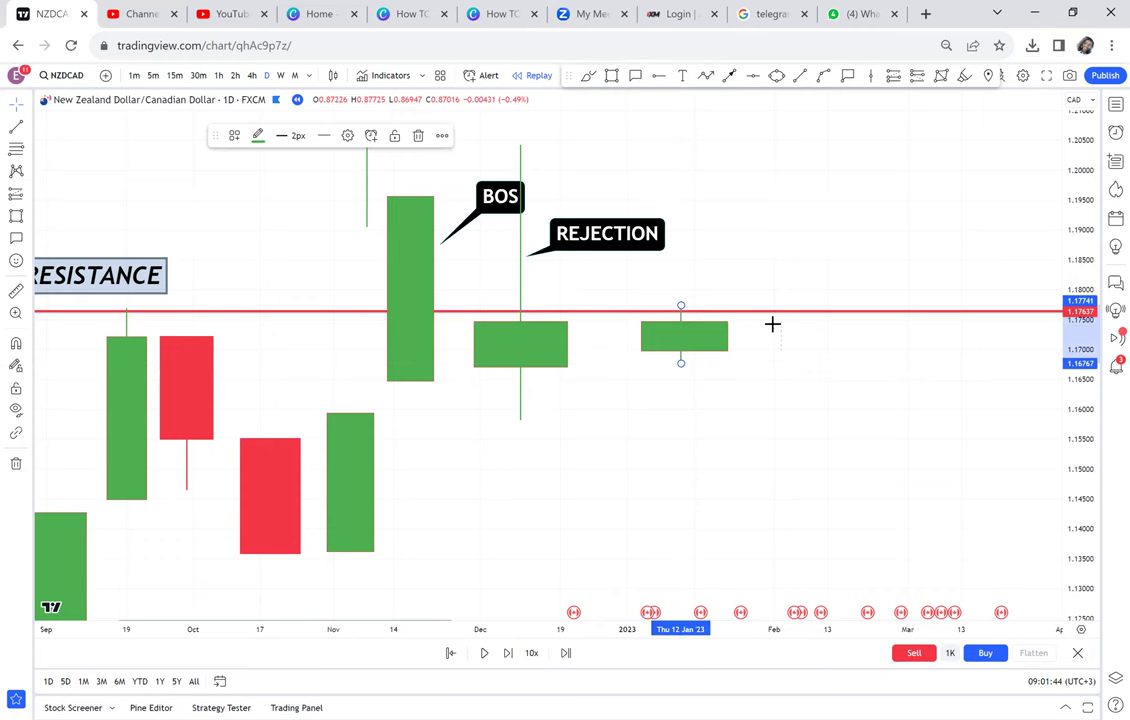
click(747, 322)
click(795, 324)
click(809, 344)
drag(809, 344, 661, 108)
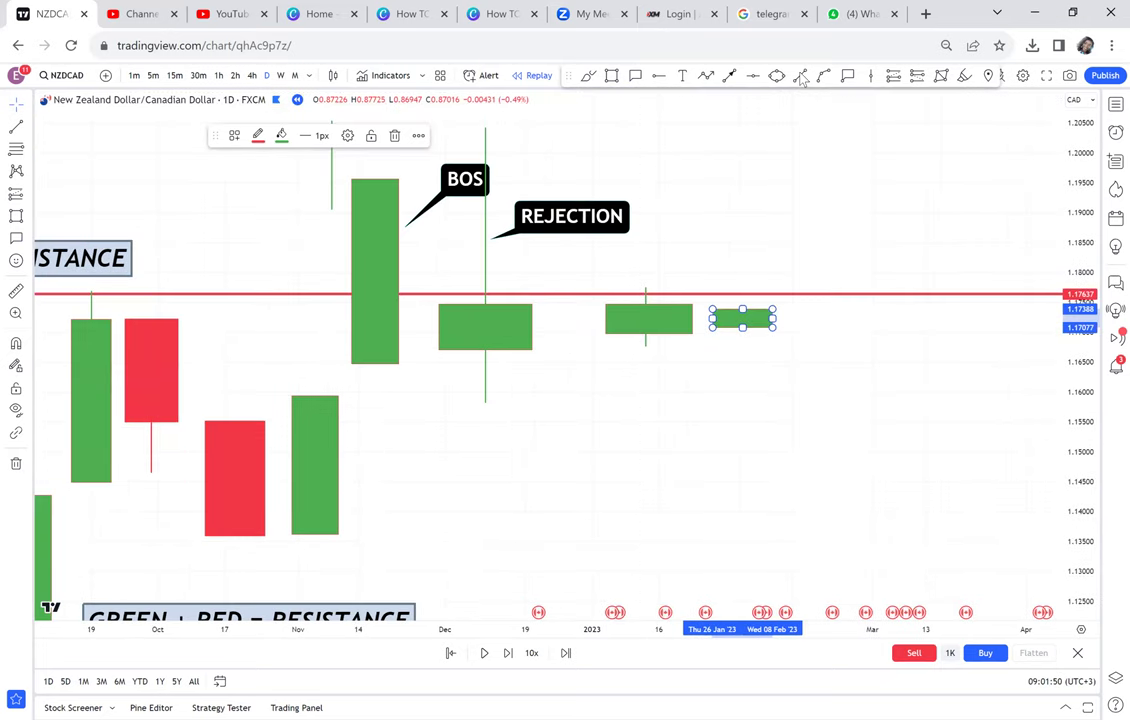
click(802, 78)
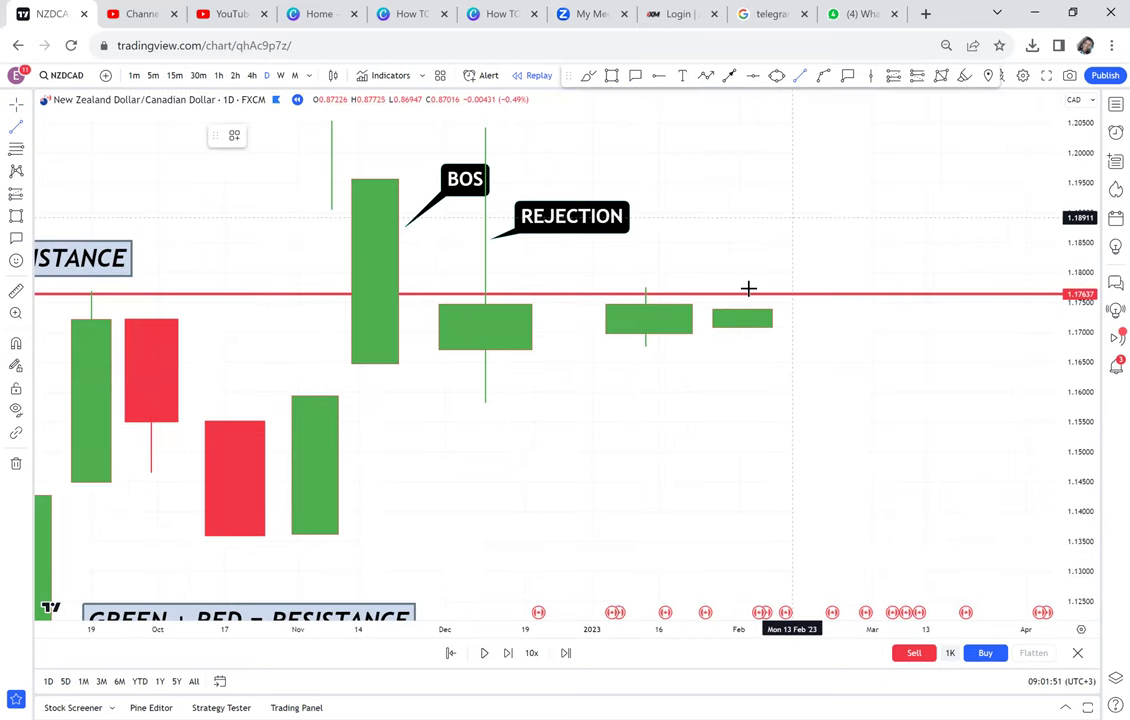
click(740, 339)
drag(786, 197, 1006, 222)
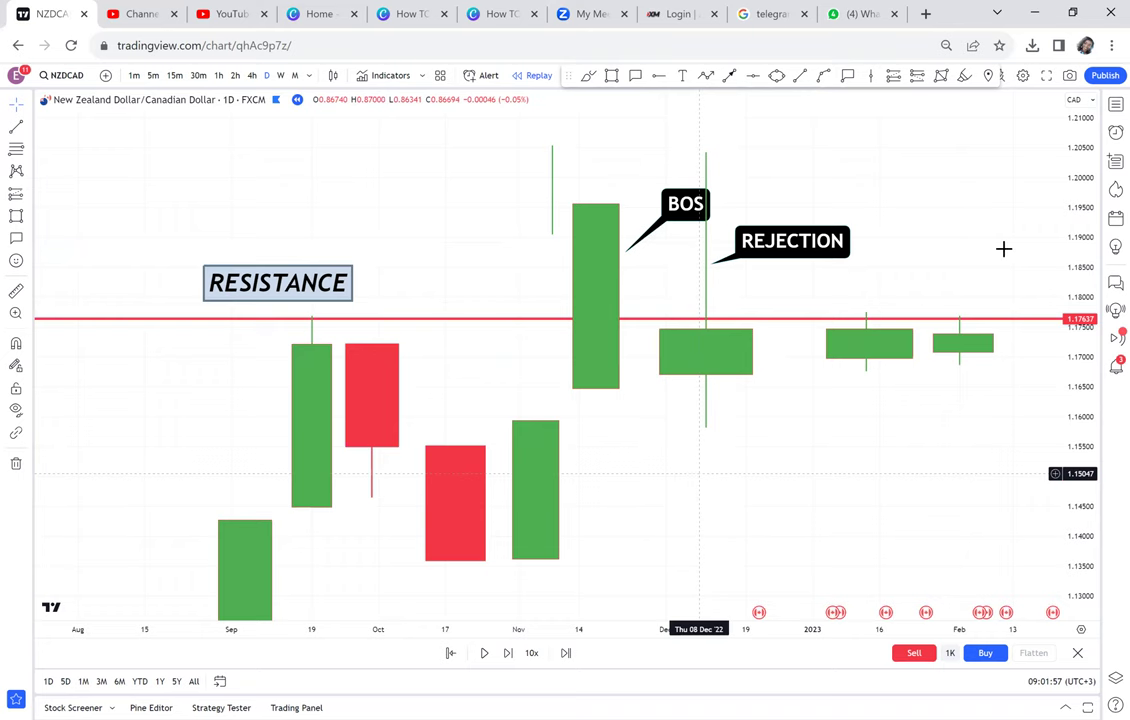
Return to the real price candles and remove all drawings from the NZDCAD chart
scroll(1004, 250, left, 3)
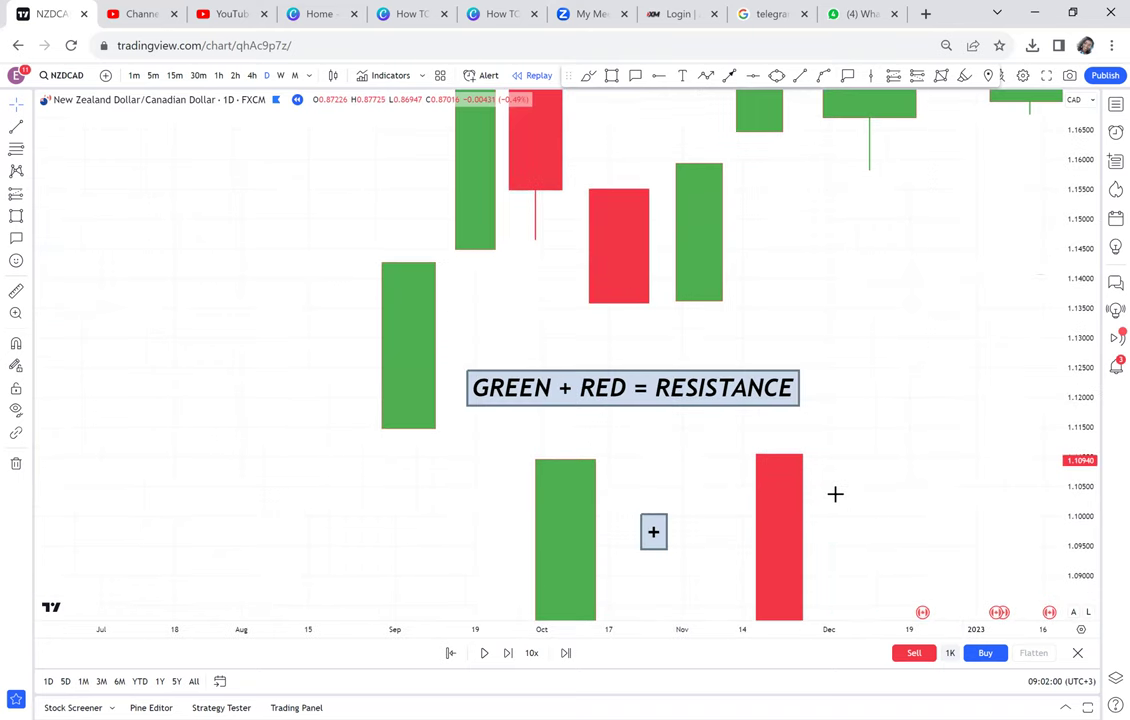
drag(600, 481, 656, 177)
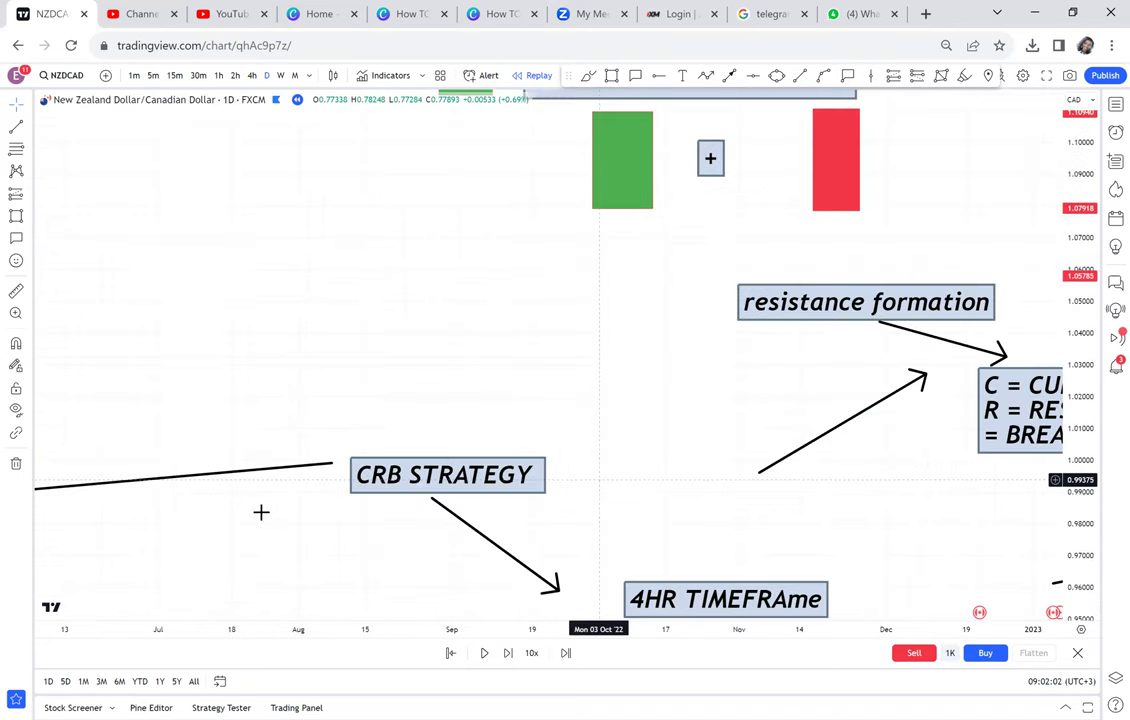
drag(305, 482, 477, 86)
drag(673, 203, 795, 114)
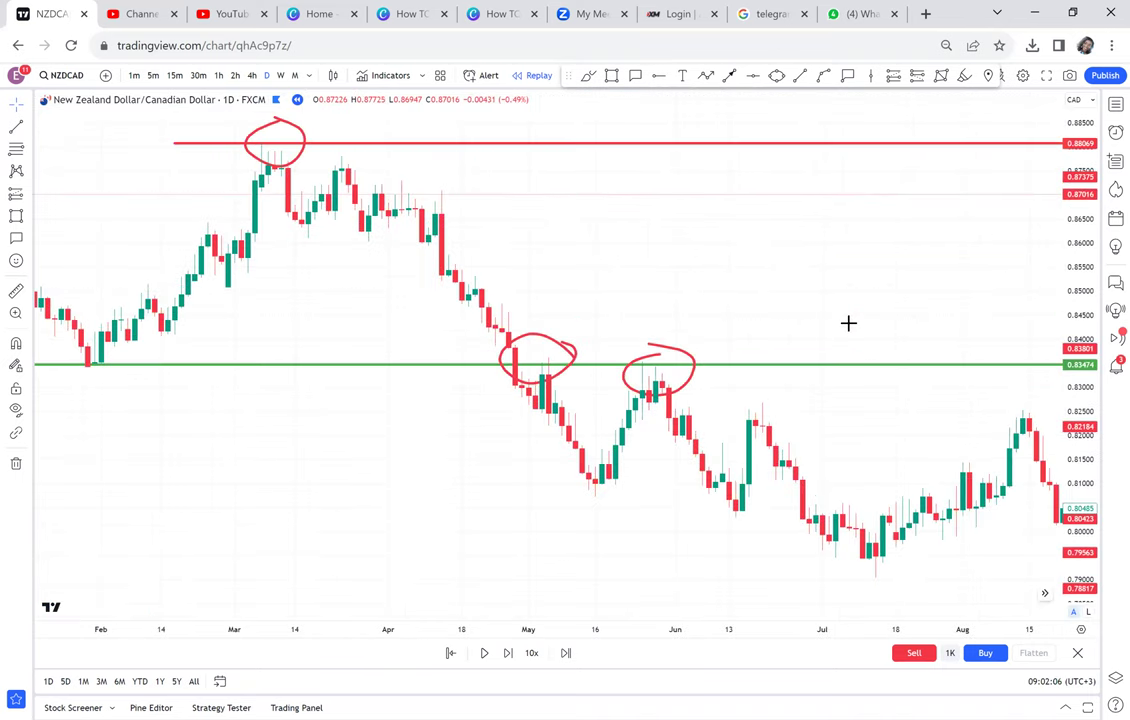
scroll(848, 322, down, 2)
scroll(848, 322, down, 2)
scroll(945, 343, down, 2)
click(20, 463)
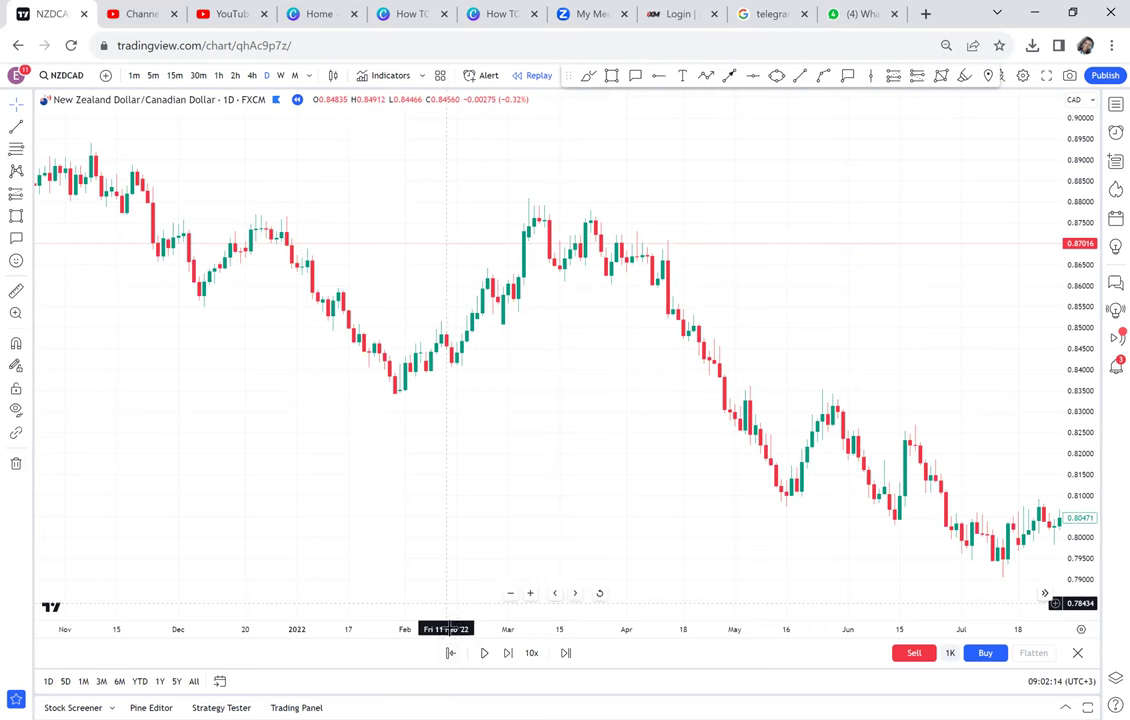
Restart the bar replay from 10 March 2022 and place a horizontal red line at about 0.87685
click(450, 653)
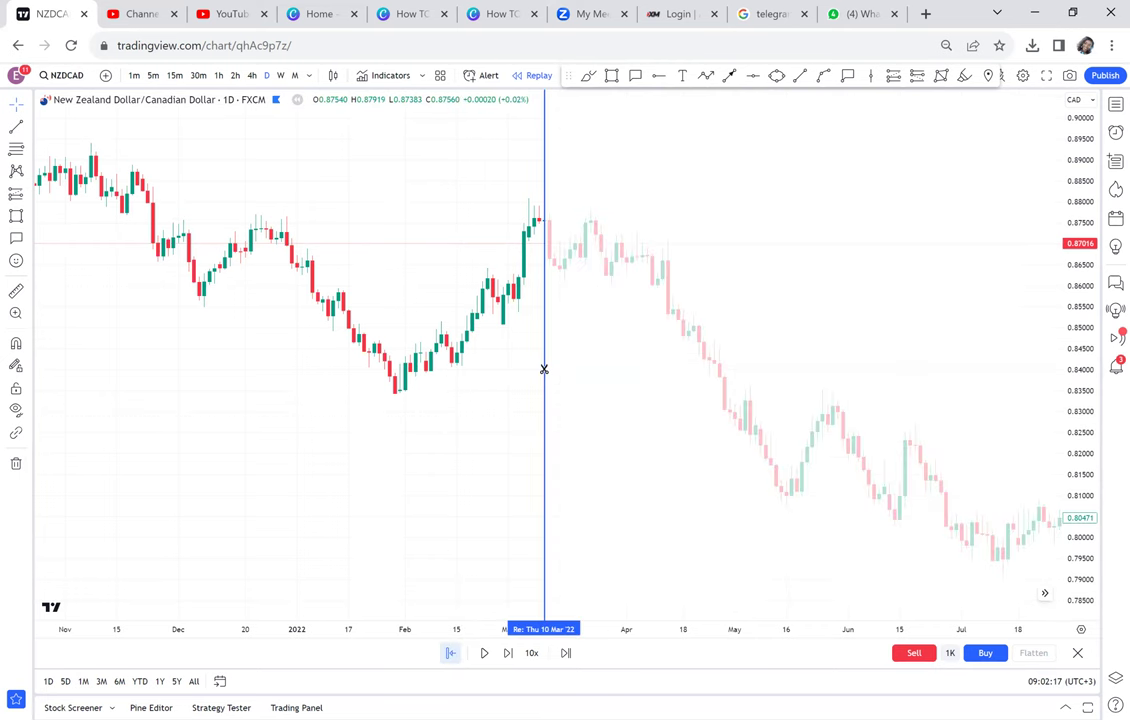
click(544, 370)
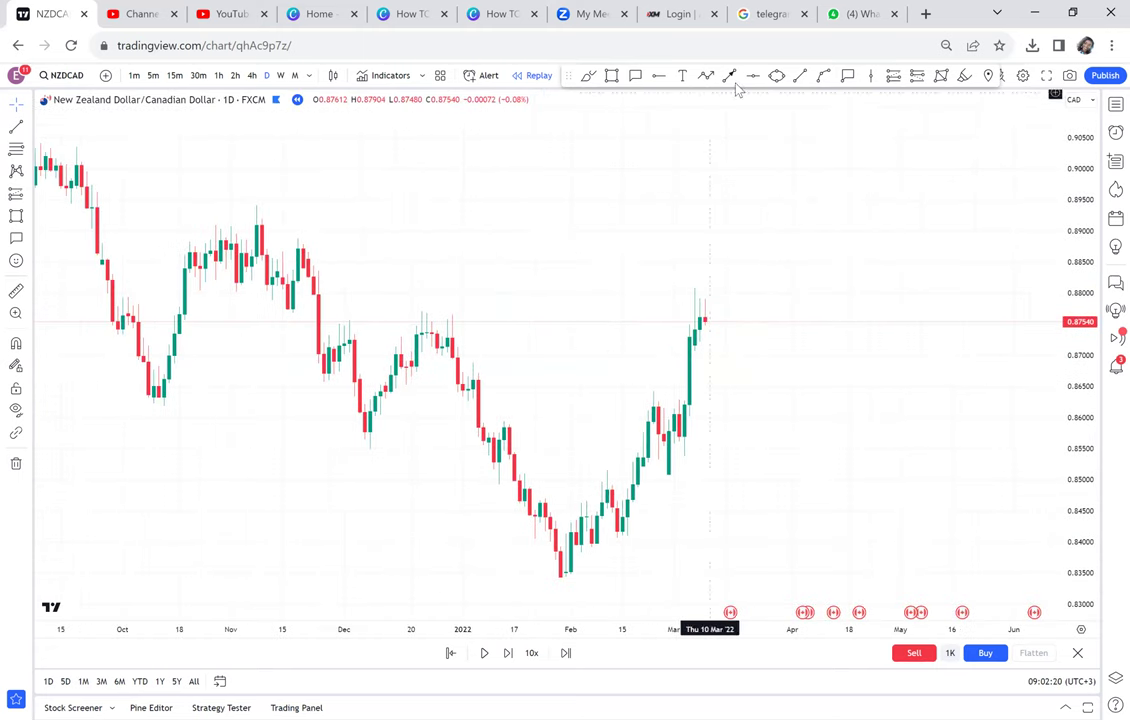
click(292, 320)
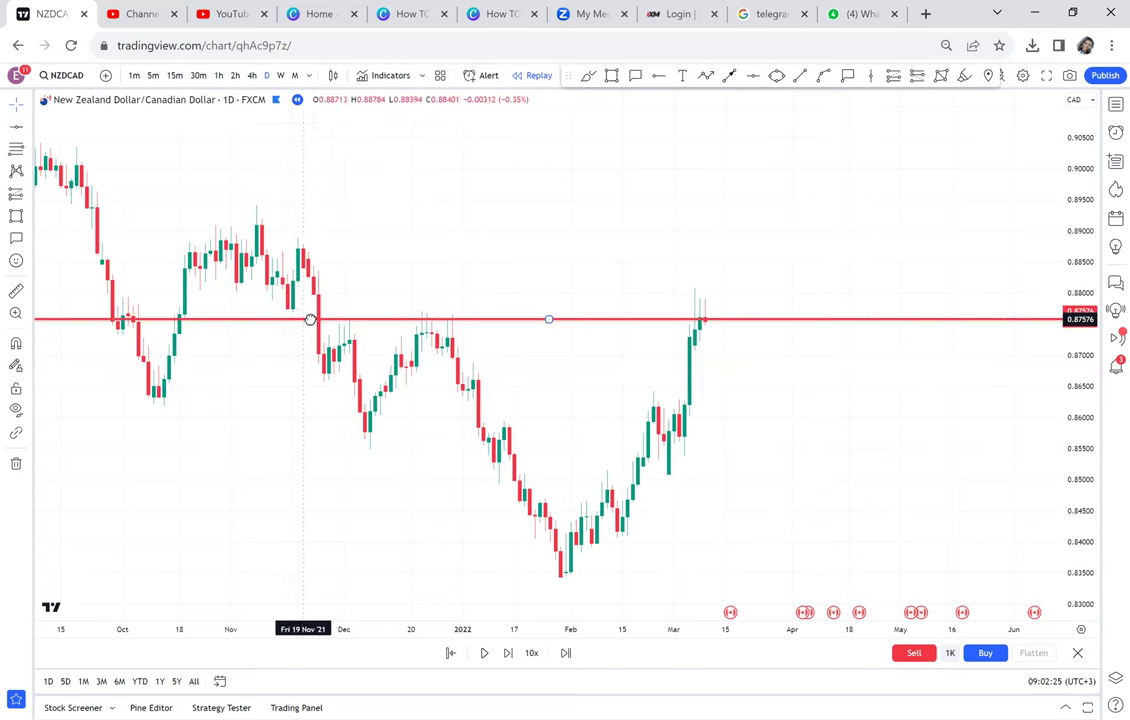
drag(318, 316, 323, 312)
click(459, 243)
scroll(459, 243, up, 2)
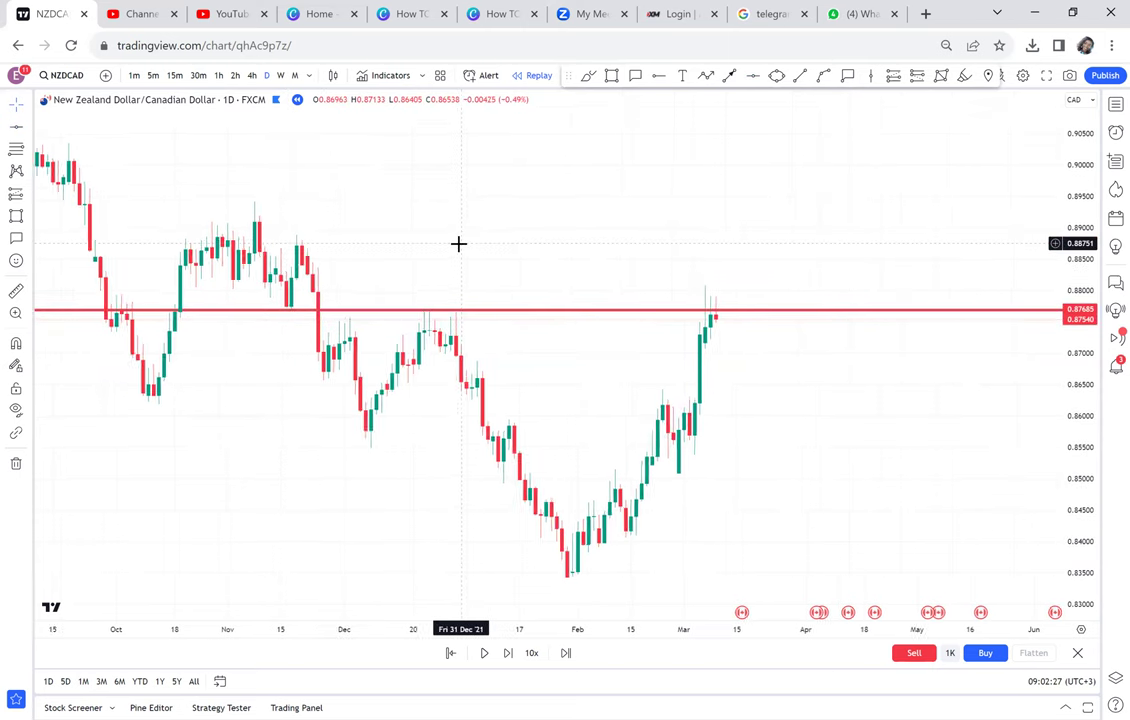
scroll(458, 244, up, 1)
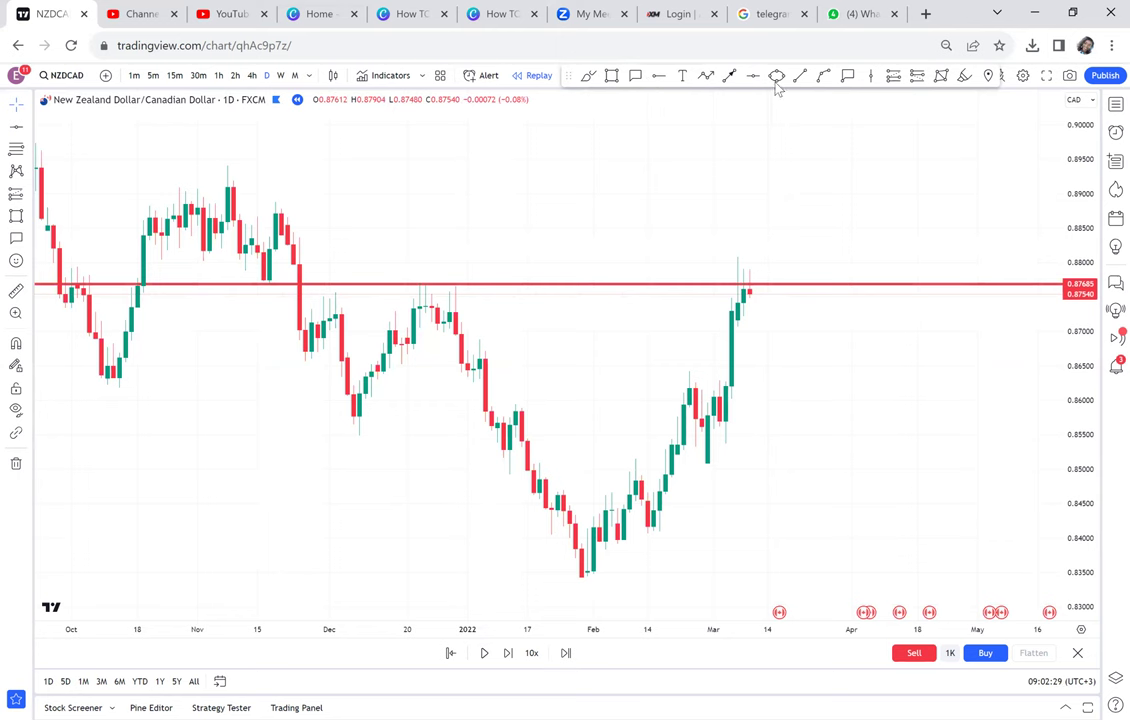
Circle the price reactions at the red line in late November 2021, late December 2021 and March 2022 with the Brush
click(588, 75)
mouse_move(353, 282)
mouse_down()
mouse_move(288, 268)
mouse_move(340, 285)
mouse_up()
mouse_move(441, 282)
mouse_down()
mouse_move(391, 267)
mouse_move(467, 285)
mouse_up()
mouse_move(797, 245)
mouse_down()
mouse_move(709, 268)
mouse_move(755, 290)
mouse_move(788, 264)
mouse_up()
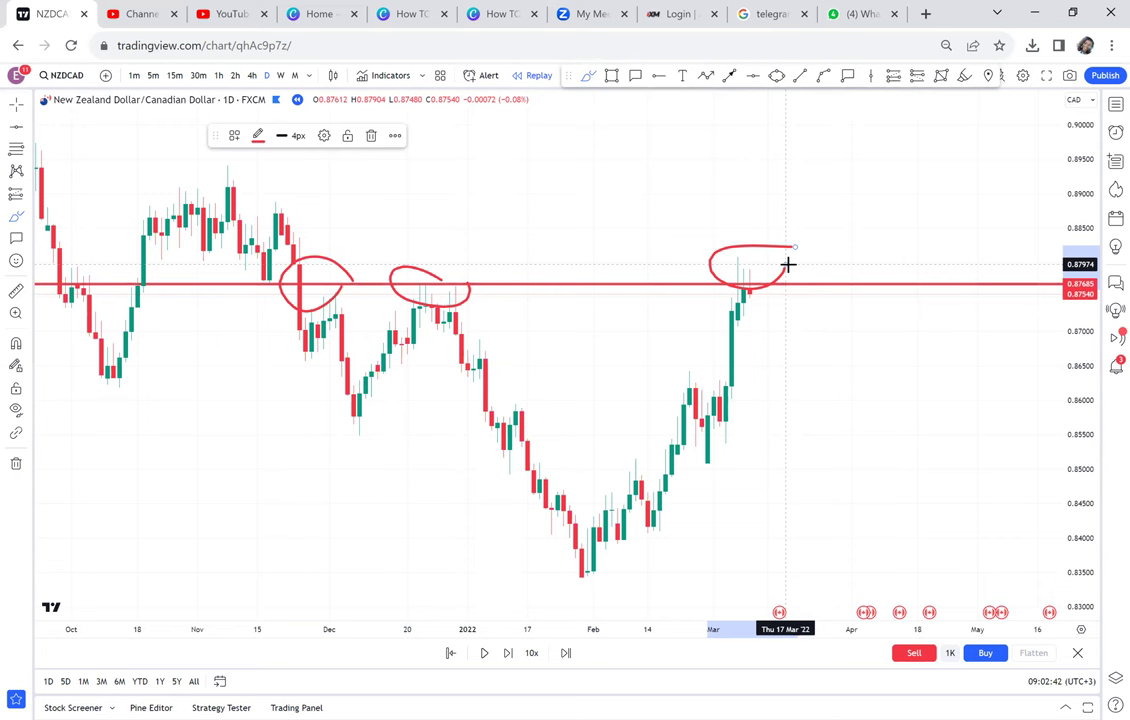
Draw a steep downward arrow from below the March 2022 circle to about 0.853
click(729, 78)
drag(781, 297, 820, 455)
click(817, 449)
drag(875, 429, 762, 310)
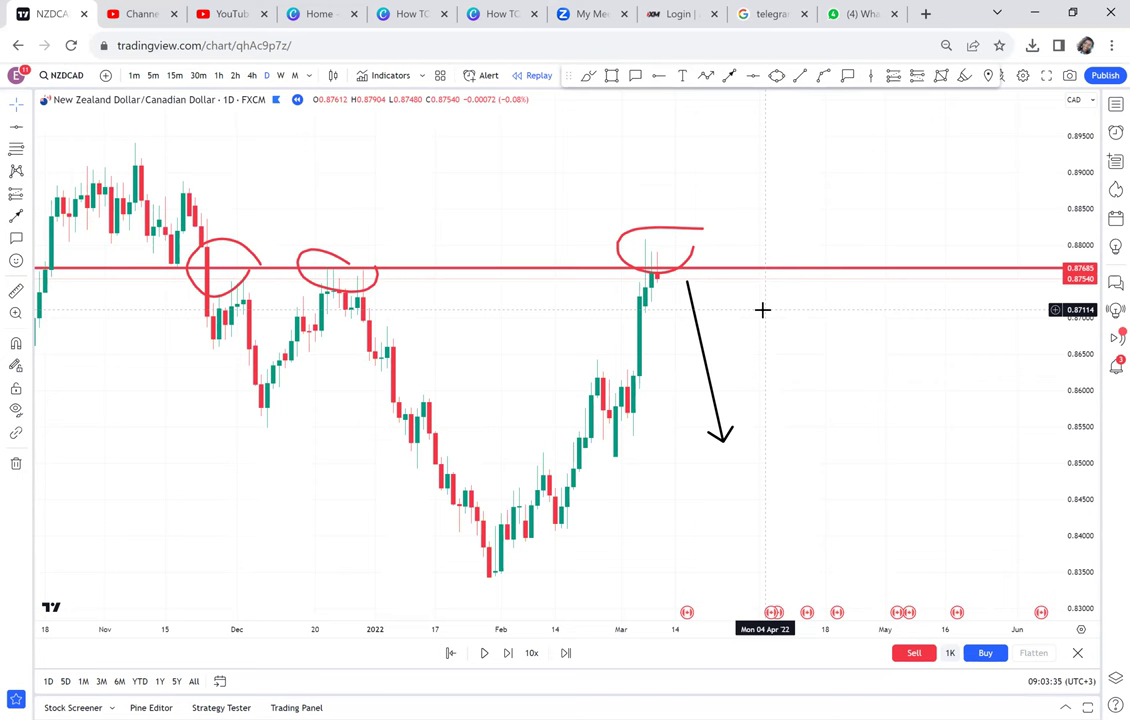
Play the bar replay forward to late April 2022 and pause it
click(486, 655)
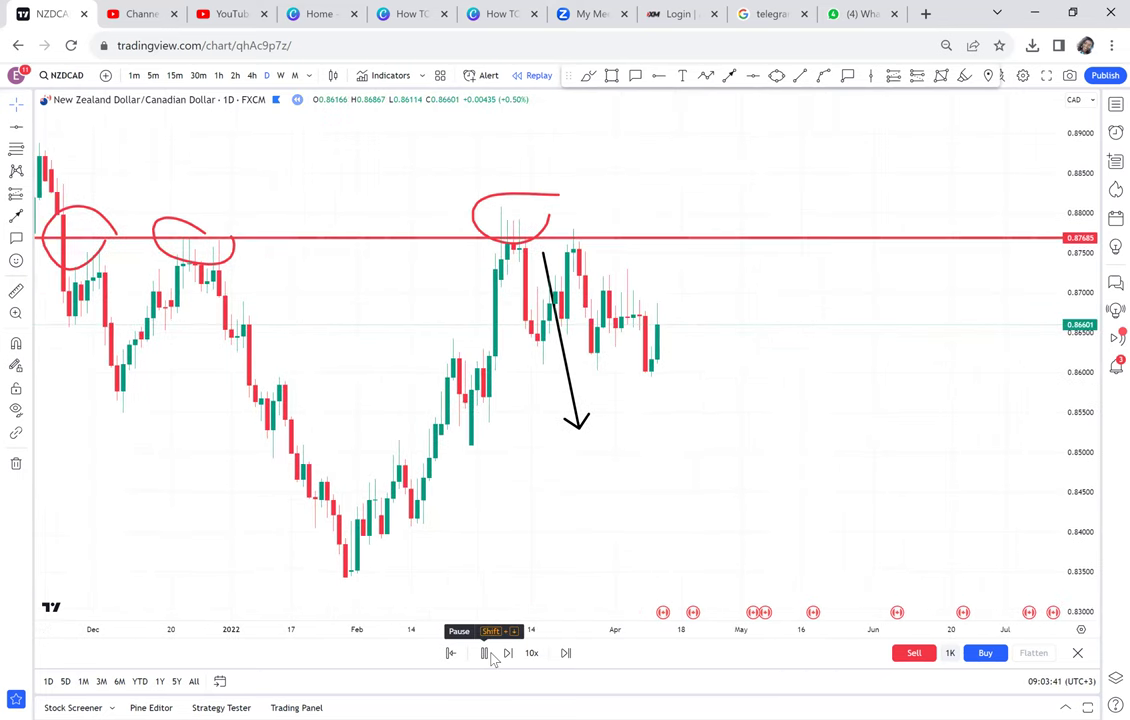
click(489, 654)
drag(770, 356, 891, 355)
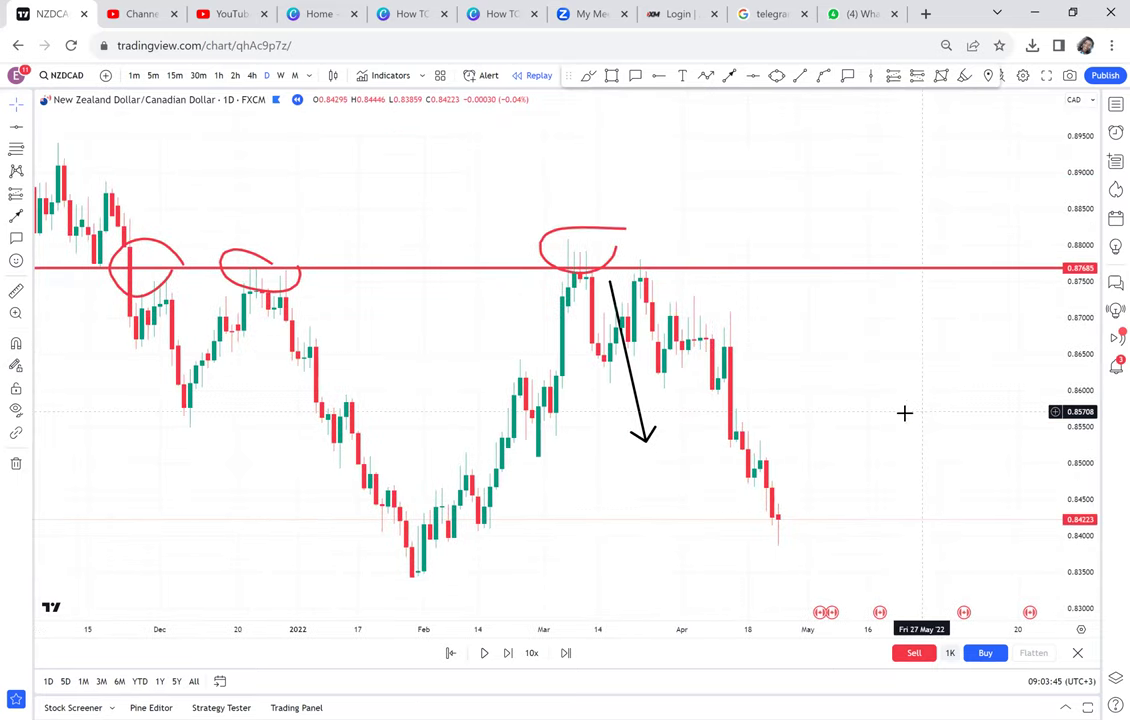
drag(904, 411, 809, 401)
scroll(809, 402, down, 1)
scroll(810, 402, down, 4)
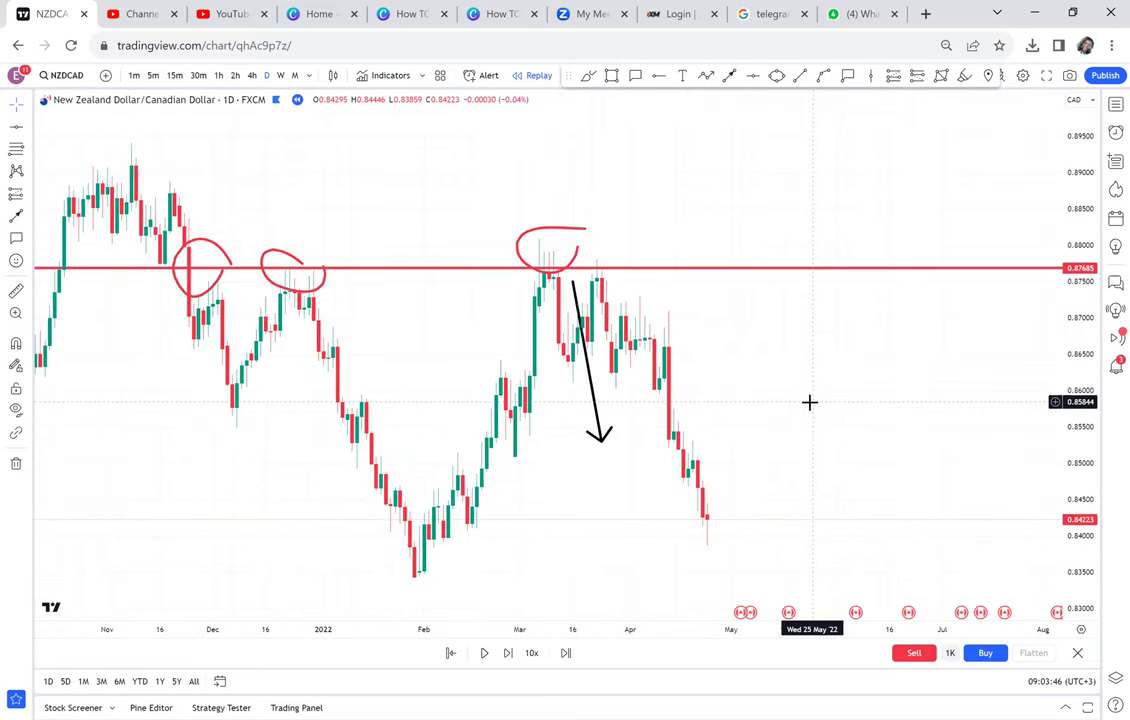
scroll(804, 404, down, 1)
Move the horizontal red line up to about 0.90107, near the April and September 2021 peaks
drag(331, 469, 779, 383)
scroll(445, 309, left, 2)
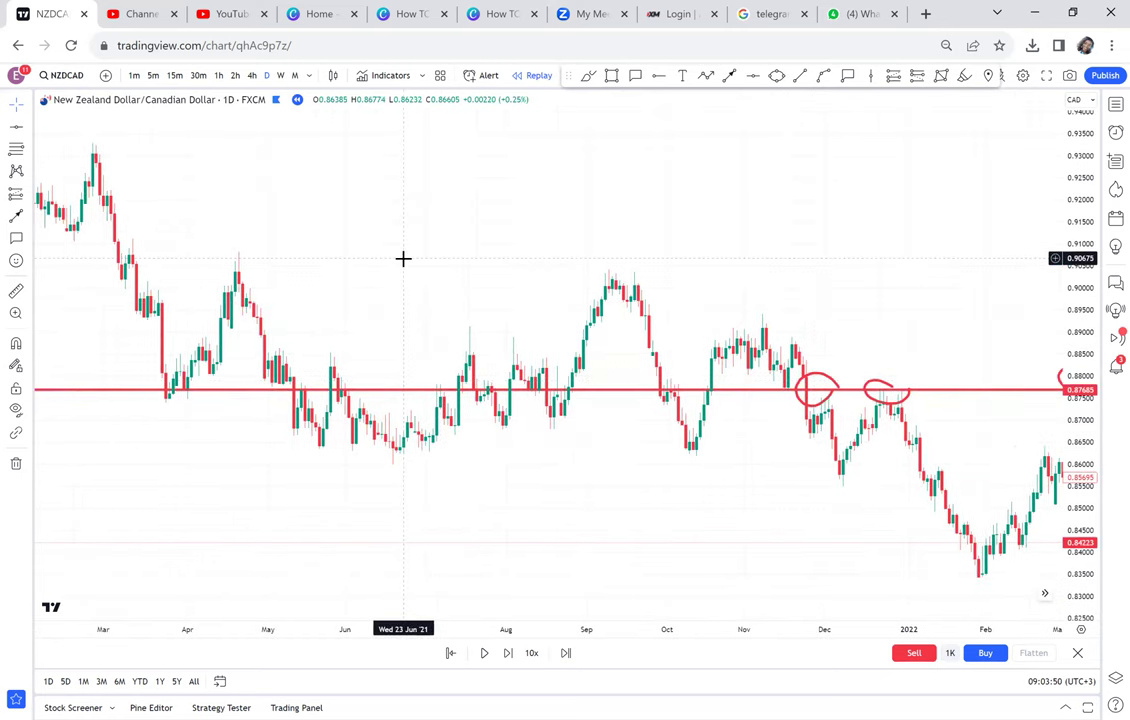
drag(403, 258, 868, 222)
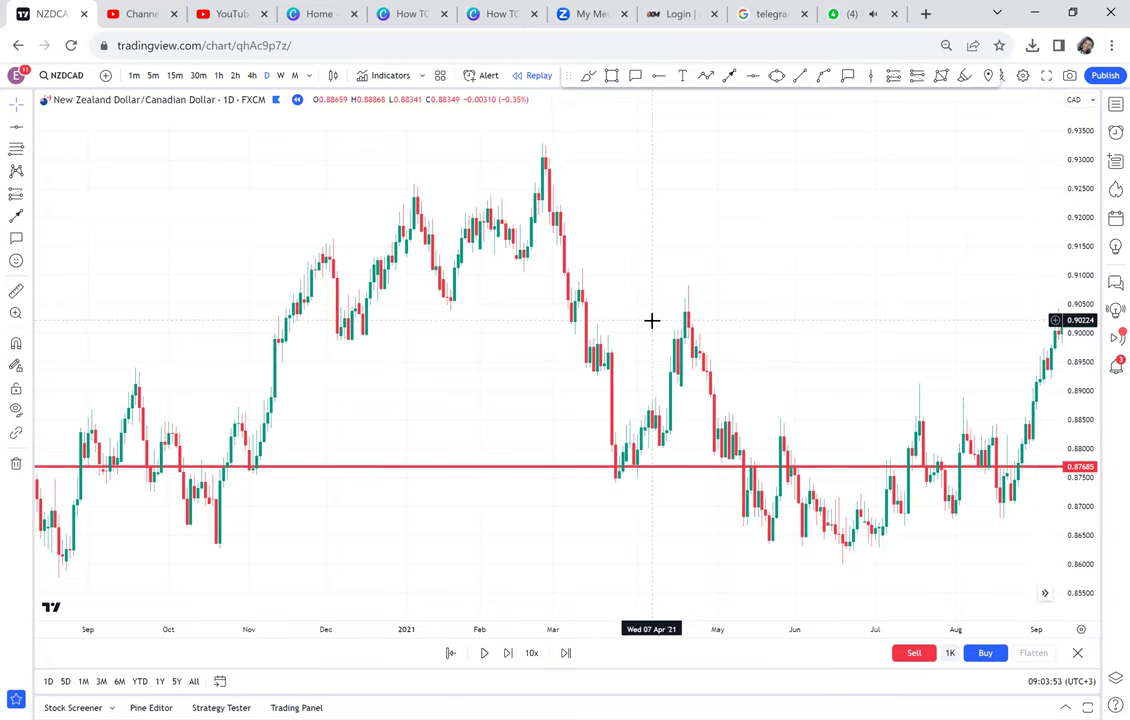
scroll(557, 477, left, 6)
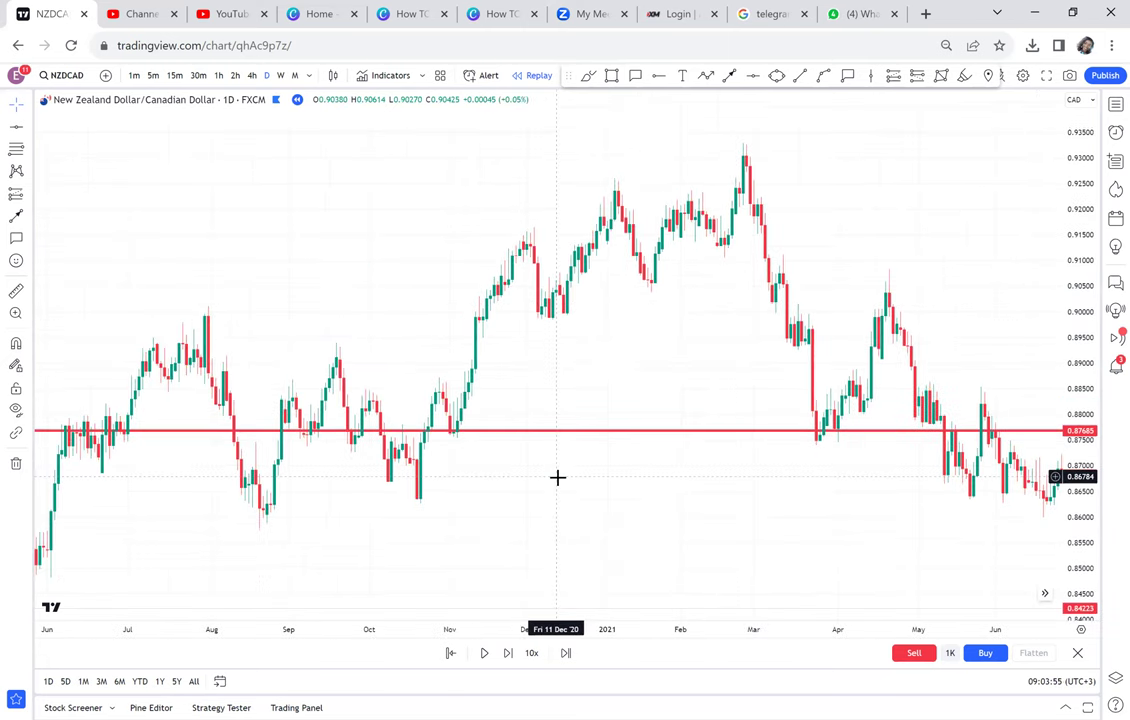
scroll(784, 330, left, 4)
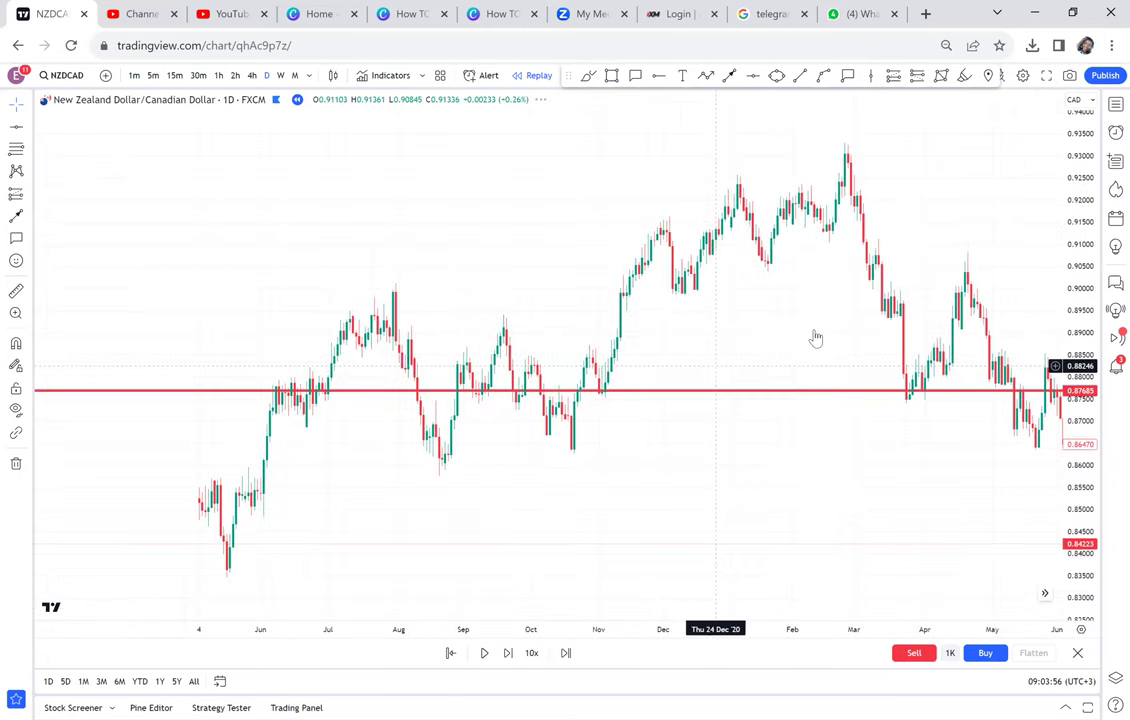
scroll(815, 337, left, 3)
scroll(815, 337, down, 3)
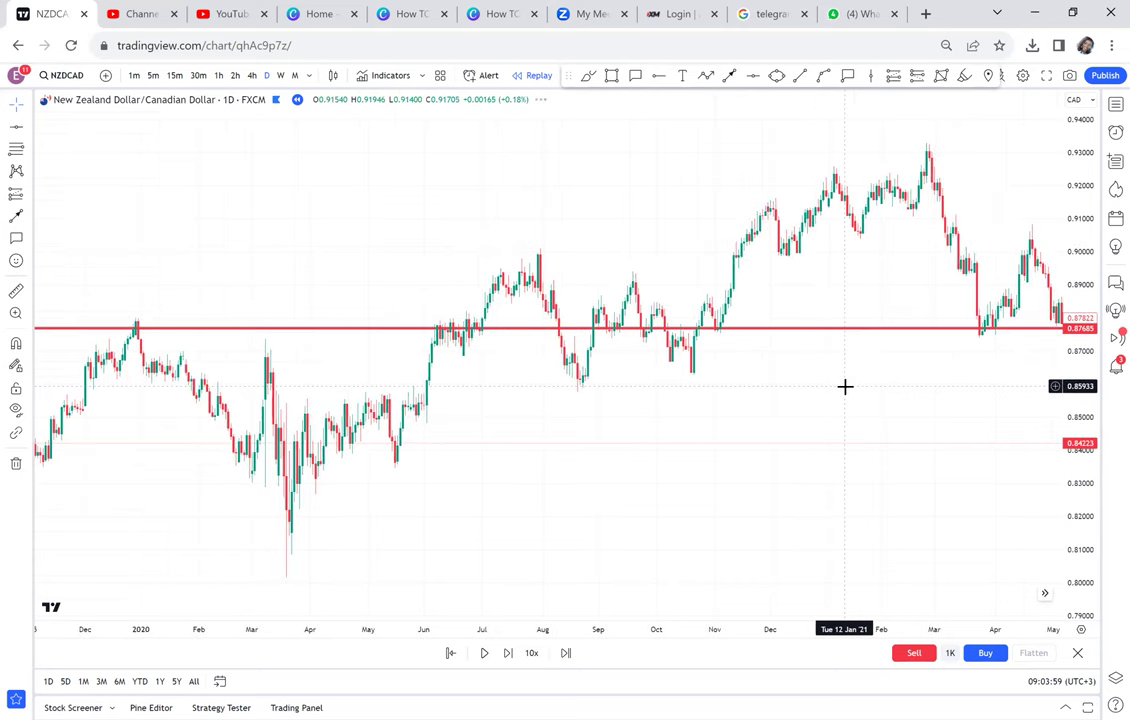
drag(628, 329, 453, 247)
drag(930, 405, 389, 396)
drag(797, 457, 409, 329)
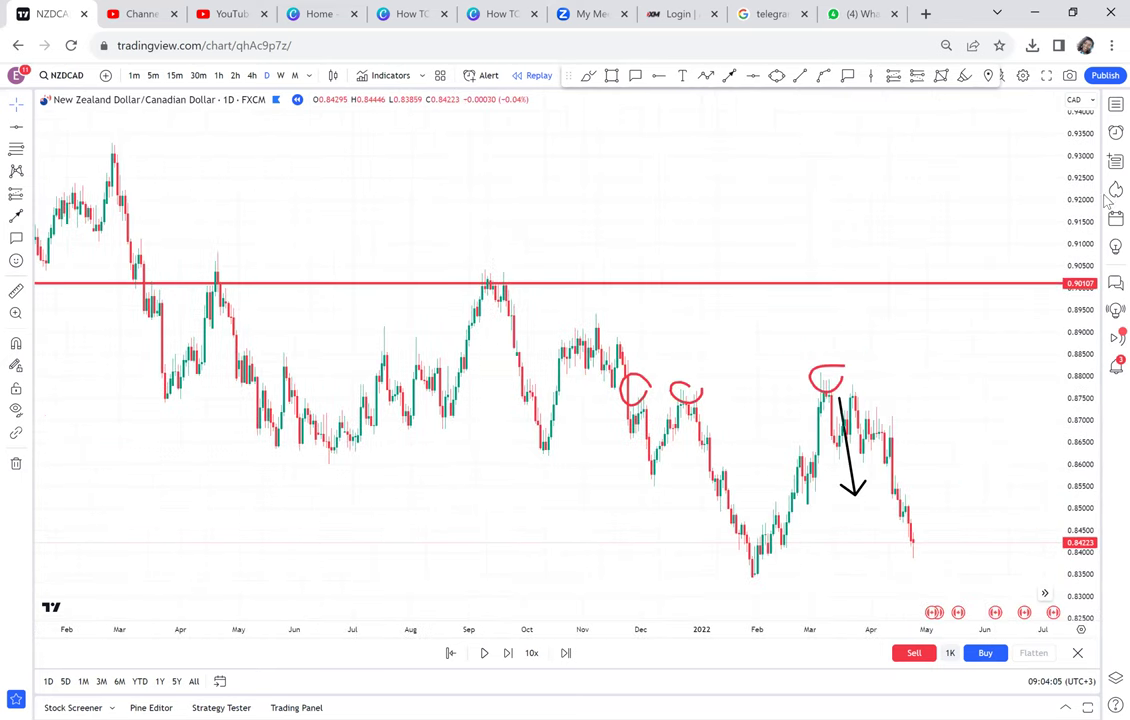
Show the watchlist and switch to the daily USDCAD chart, at the lettered support levels
click(1112, 104)
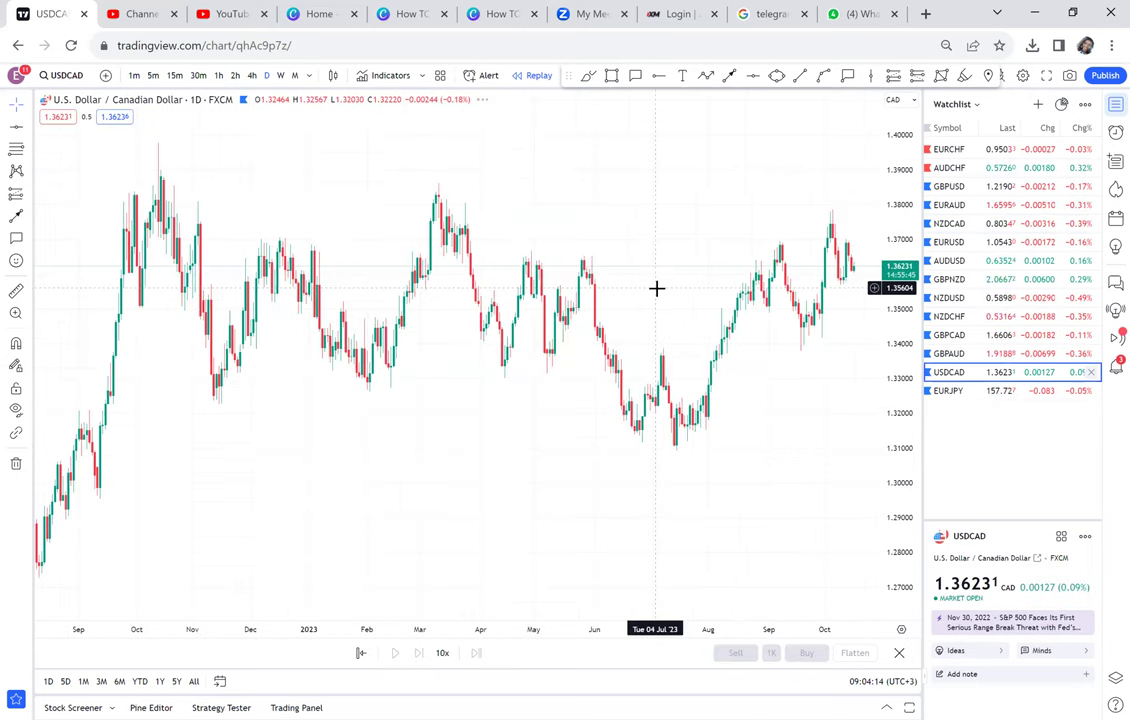
drag(366, 476, 598, 378)
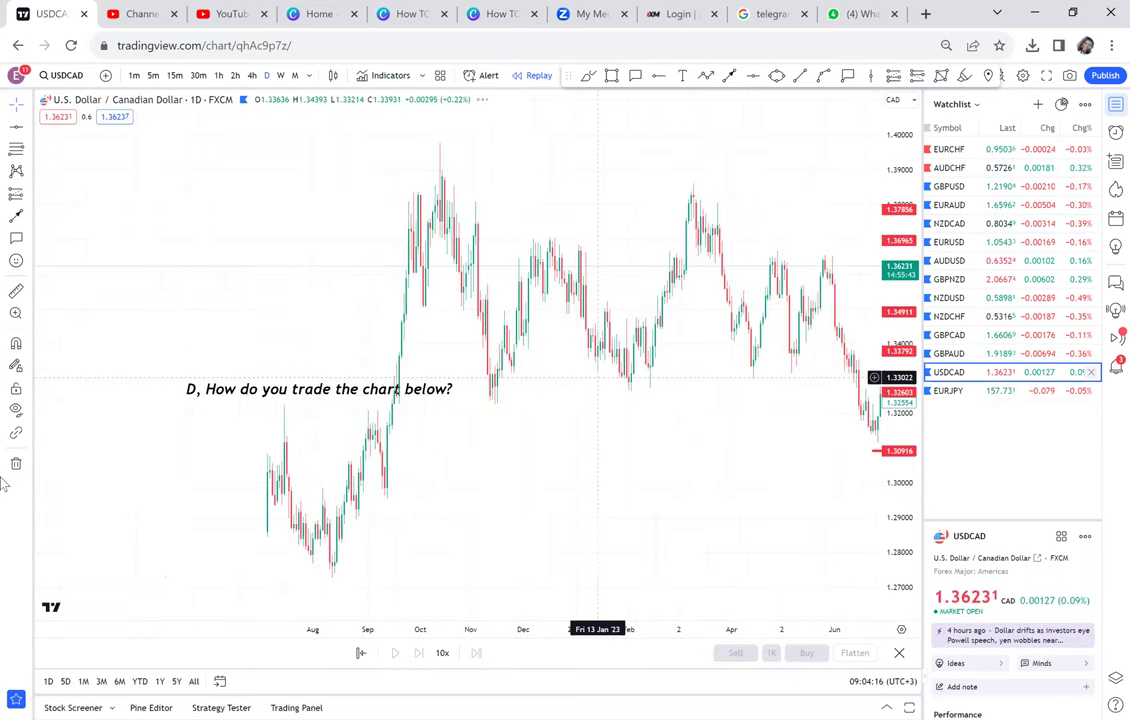
drag(664, 487, 70, 509)
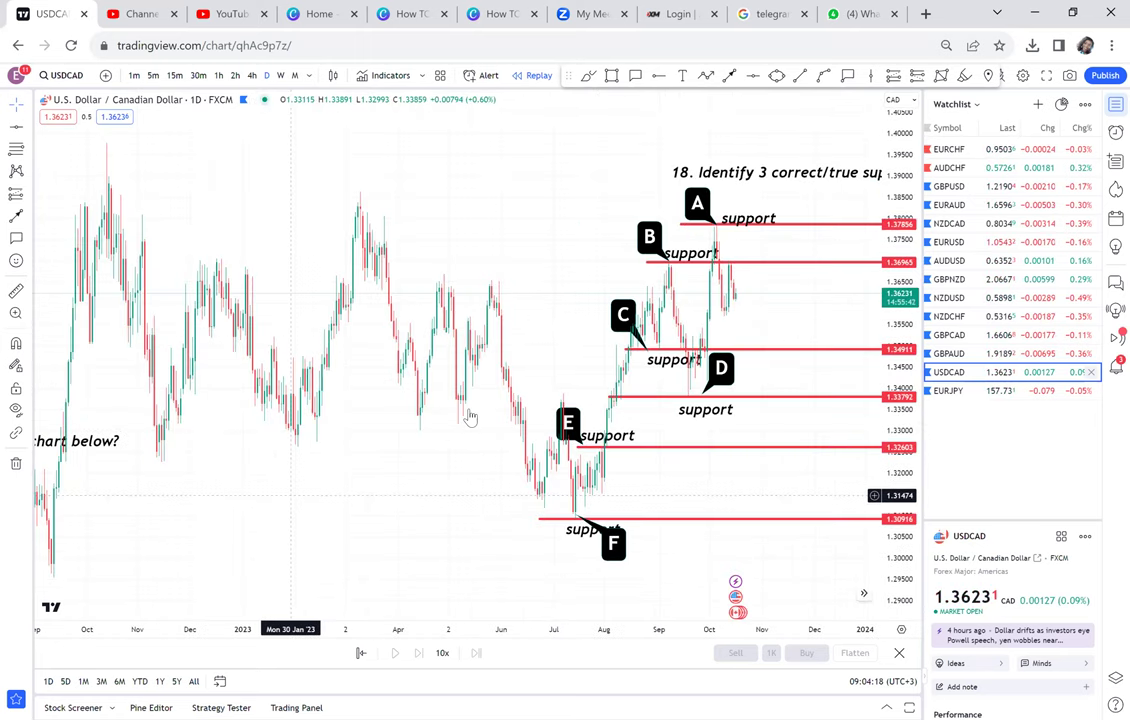
Examine question 18 and the six support levels labelled A to F on the USDCAD chart
scroll(470, 417, right, 4)
drag(905, 271, 903, 362)
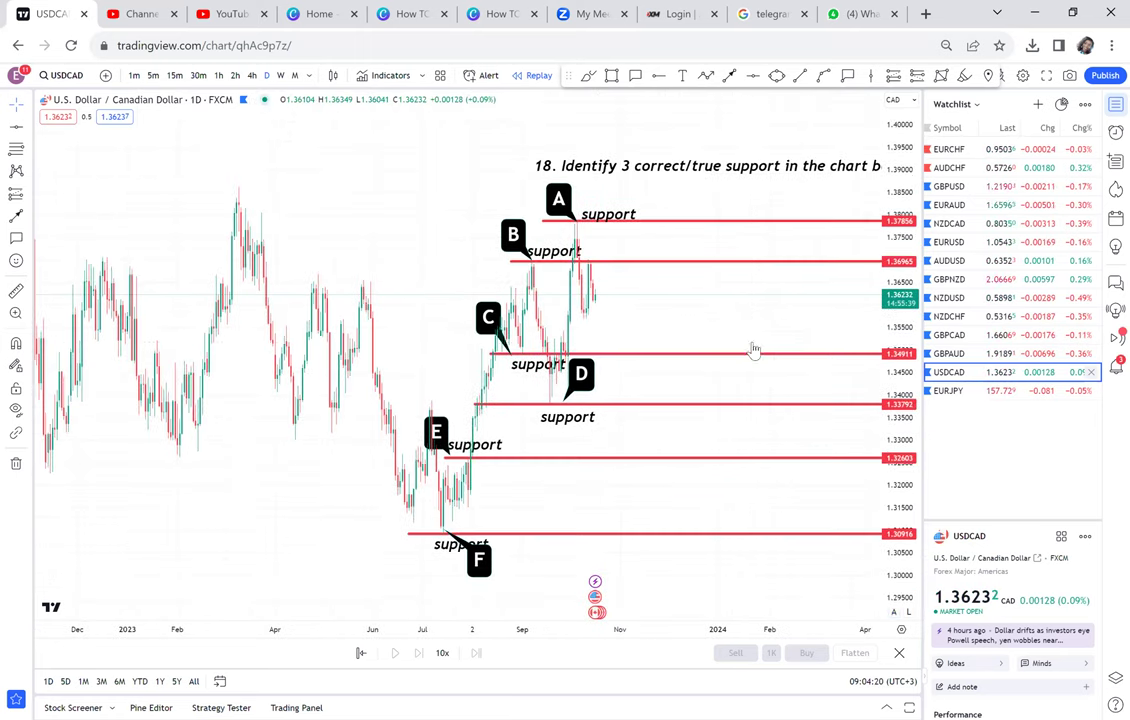
scroll(752, 343, up, 1)
scroll(752, 343, up, 1)
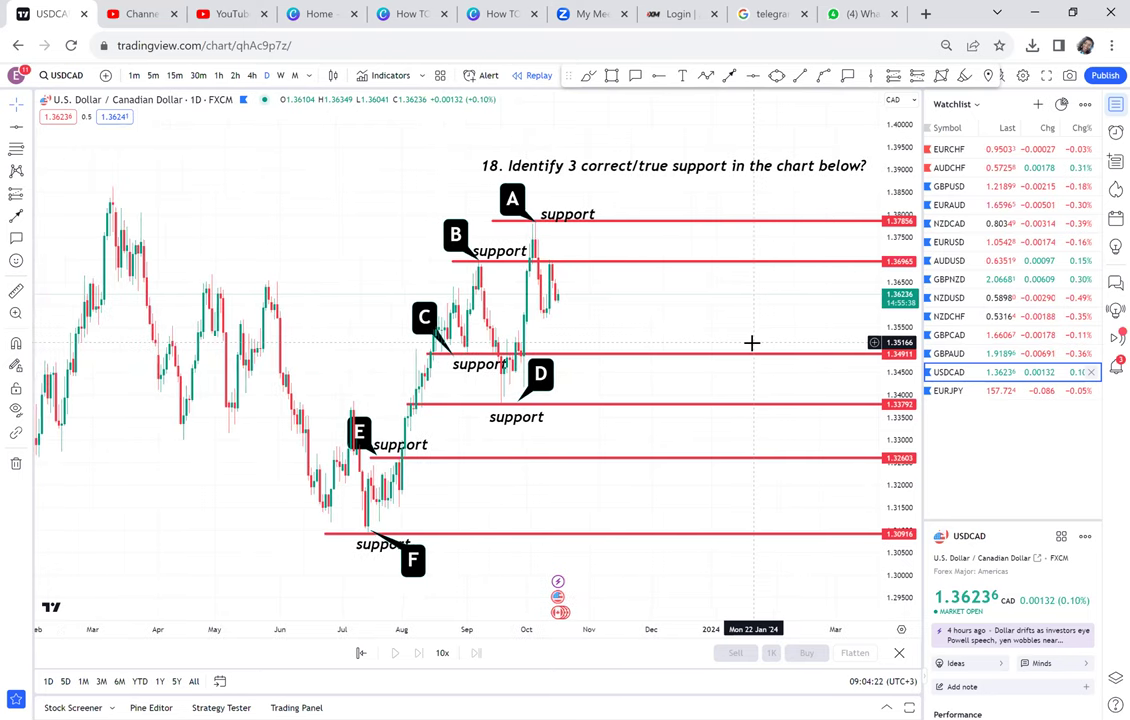
scroll(752, 343, up, 1)
drag(681, 312, 647, 284)
scroll(647, 284, up, 1)
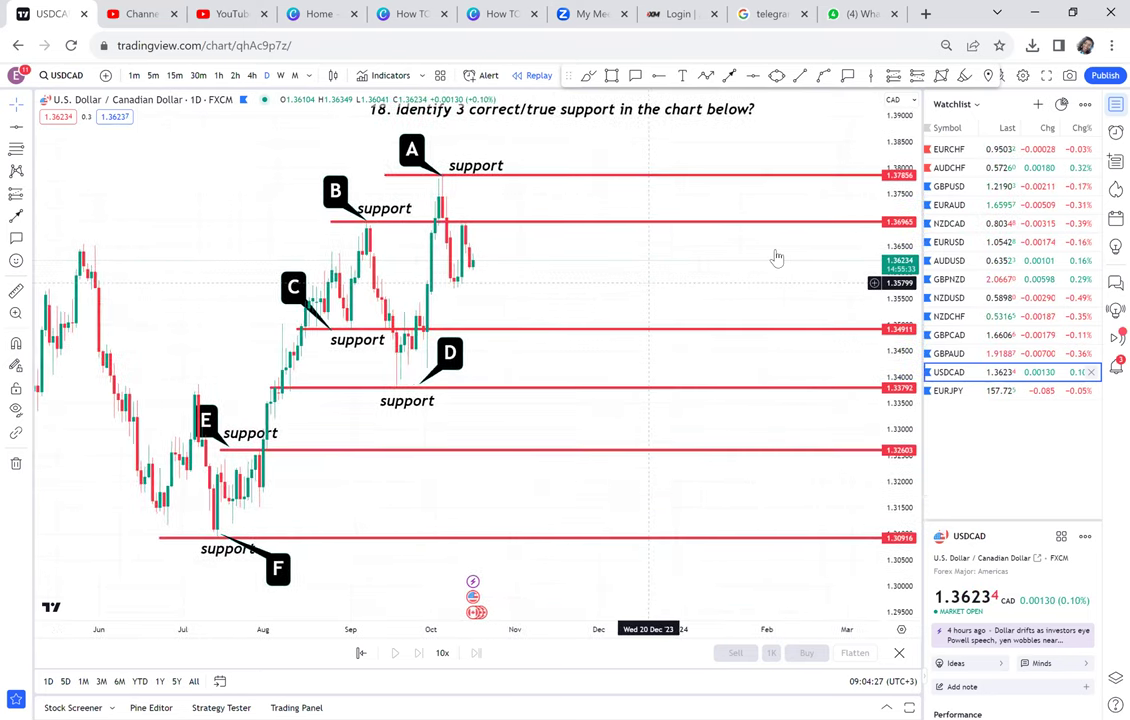
drag(677, 294, 720, 319)
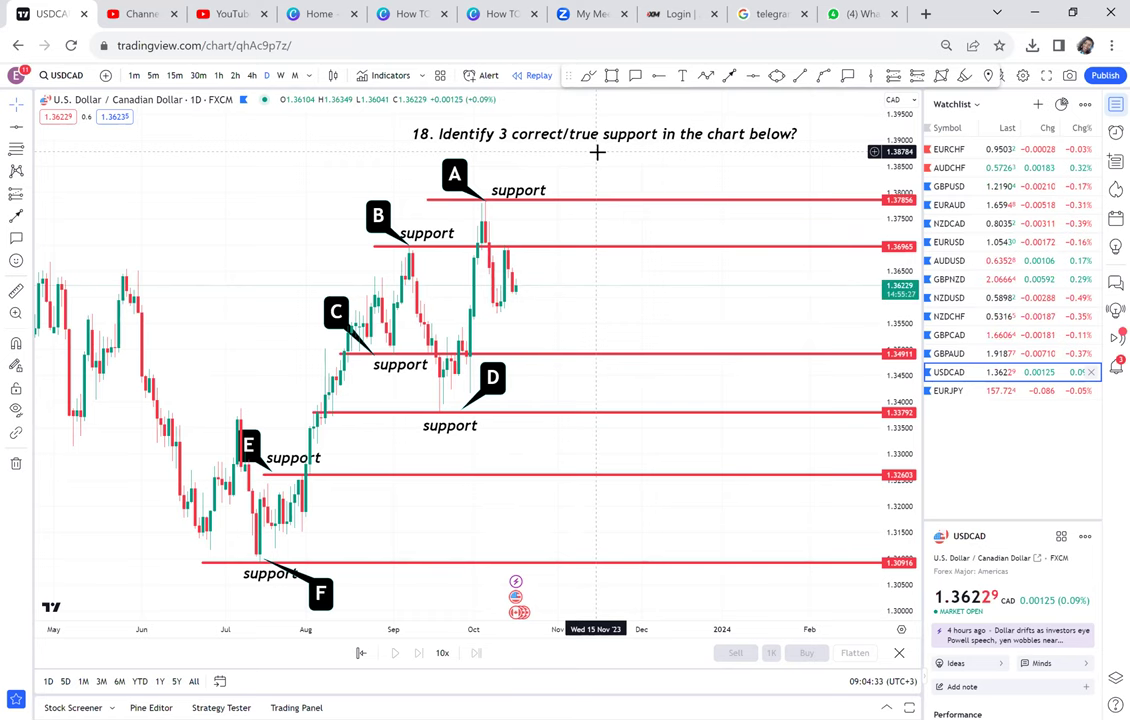
Restart the USDCAD bar replay from 16 September 2022, at the chart section labelled with question D
drag(686, 169, 638, 159)
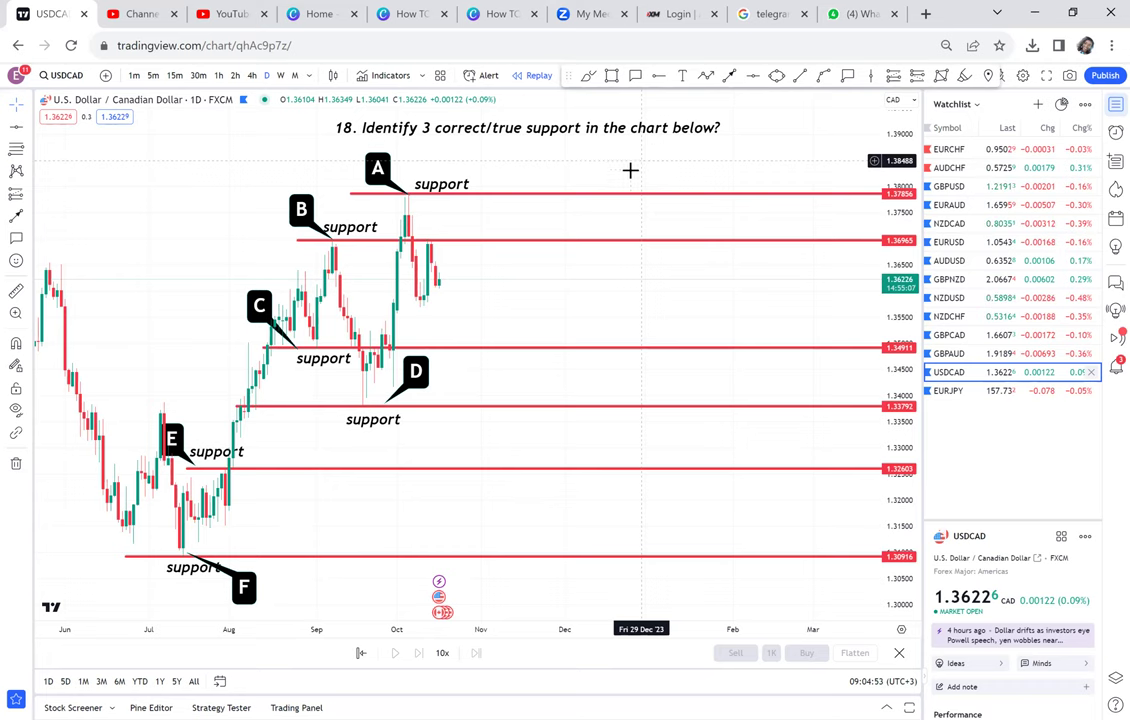
drag(479, 290, 537, 282)
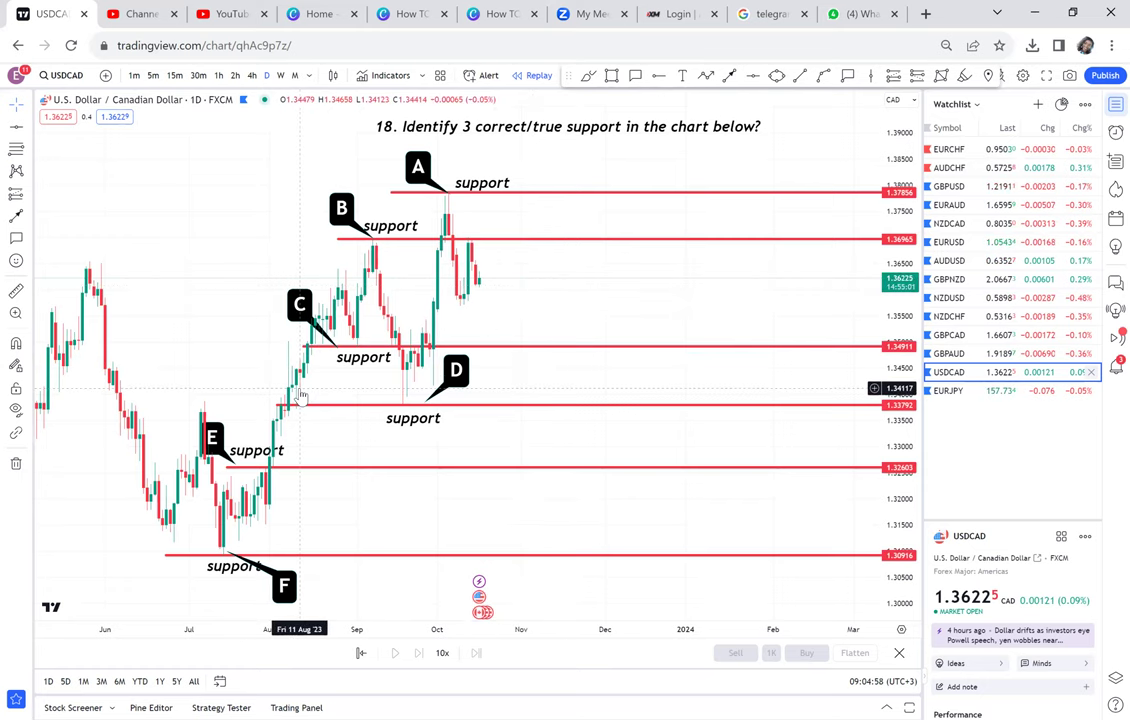
drag(300, 396, 352, 386)
drag(725, 317, 727, 317)
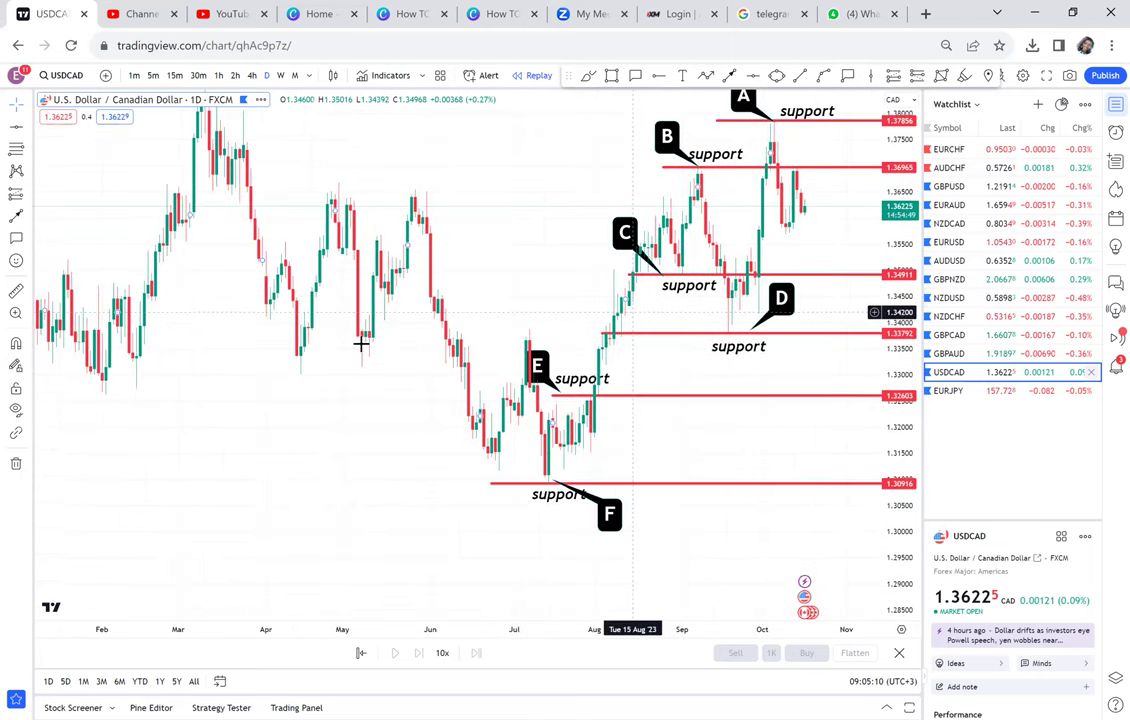
drag(362, 343, 690, 376)
drag(503, 358, 793, 174)
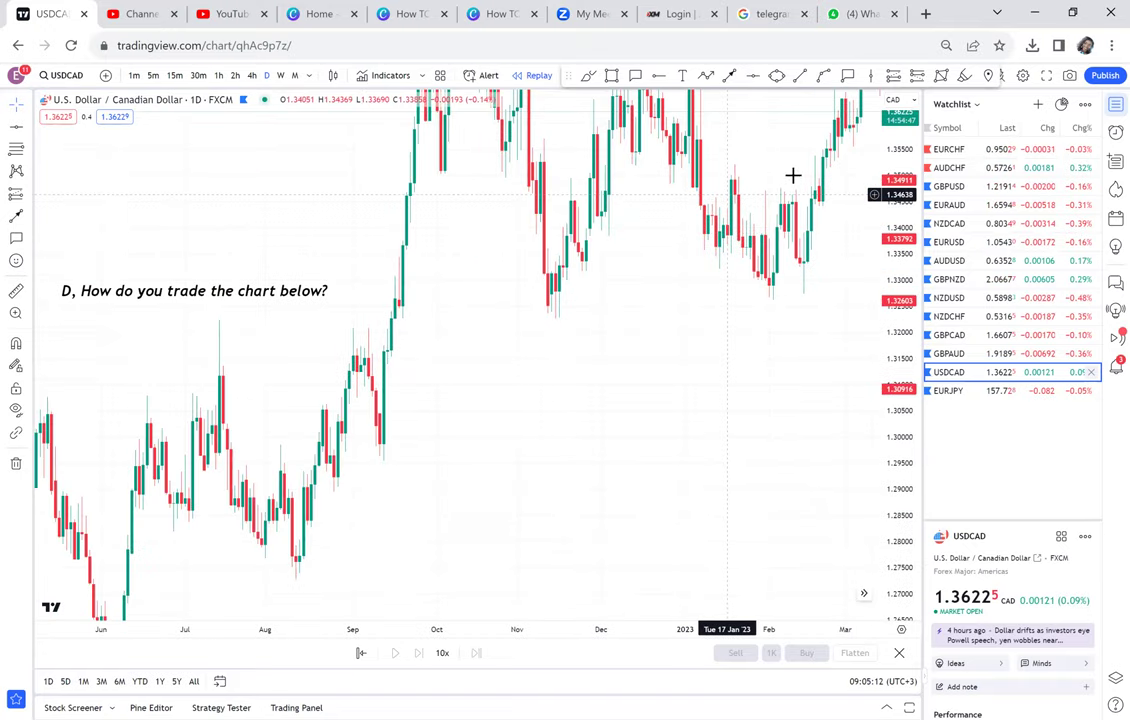
click(361, 652)
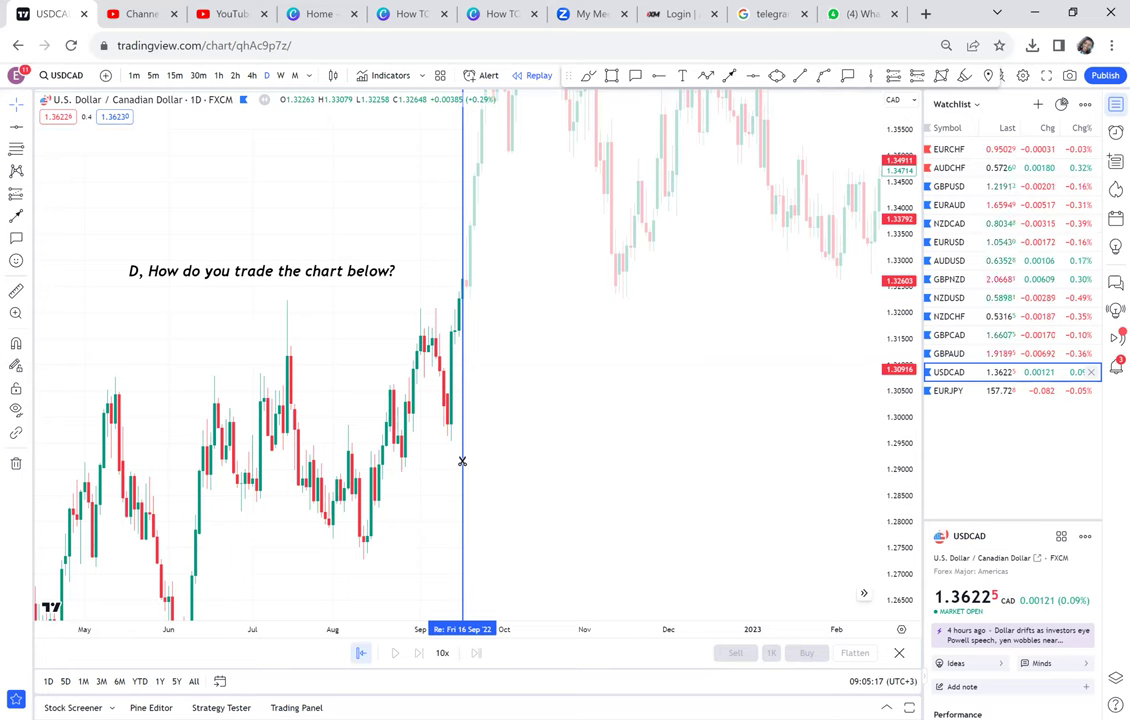
click(462, 461)
Delete the text "D, How do you trade the chart below?" above the candles
drag(405, 293, 229, 221)
scroll(384, 212, right, 1)
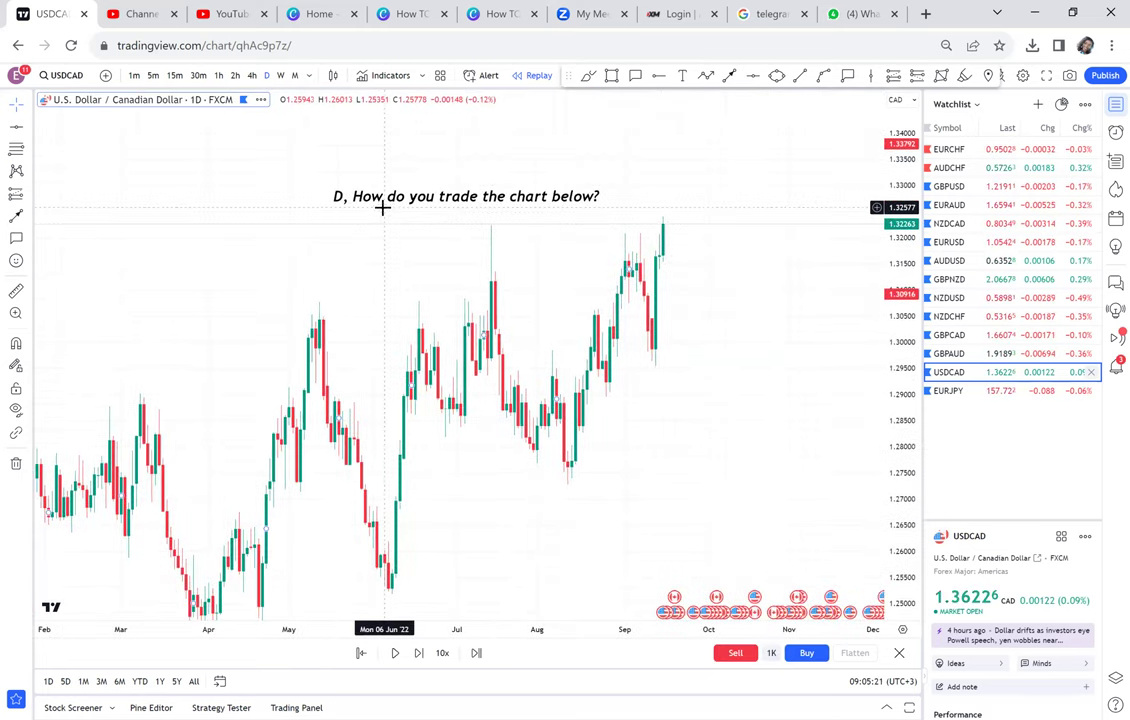
click(565, 212)
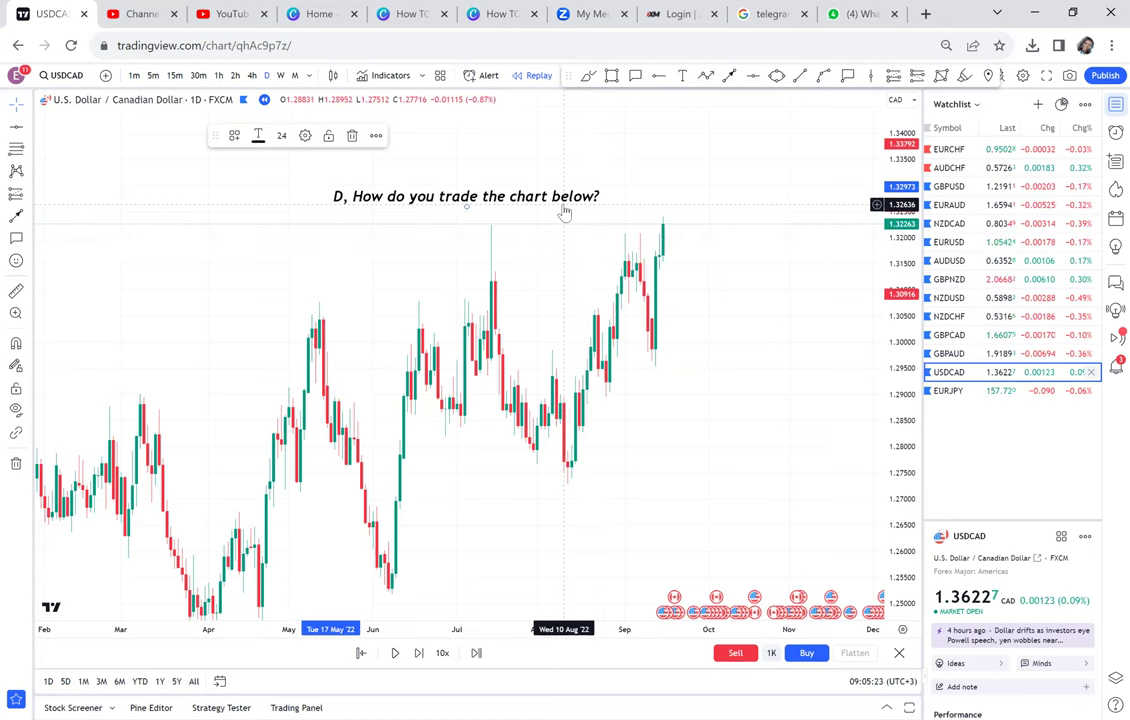
key(Delete)
Place a red horizontal line at about 1.32210, along the July 2022 peak
click(755, 80)
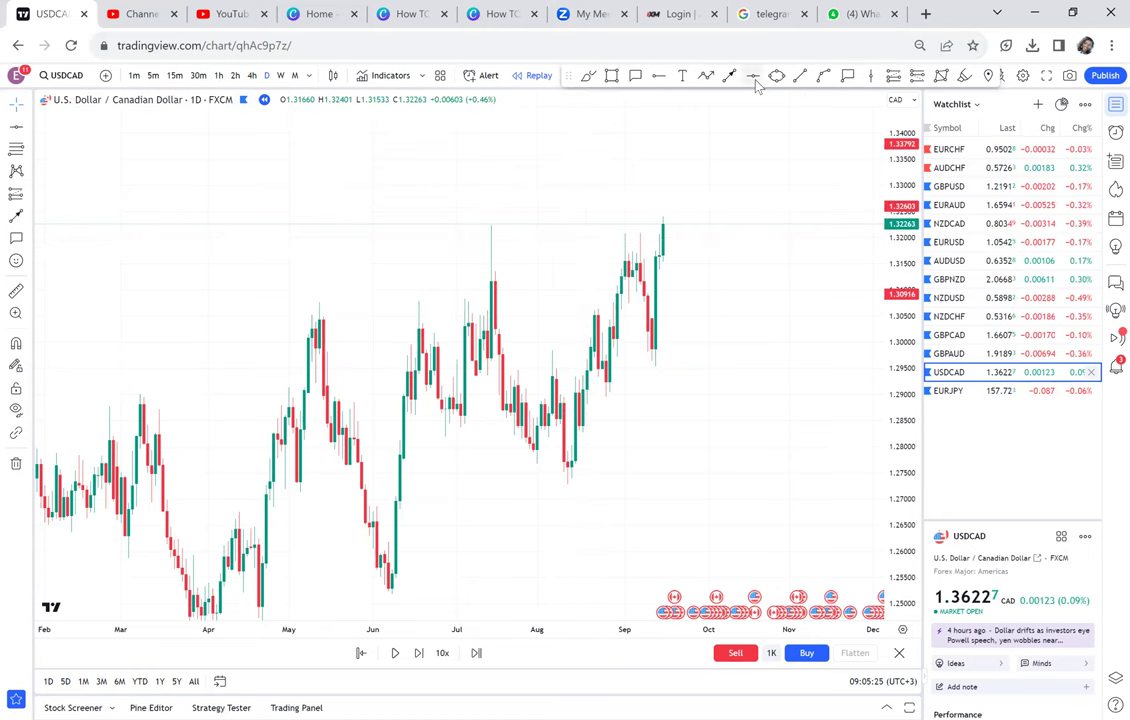
click(210, 227)
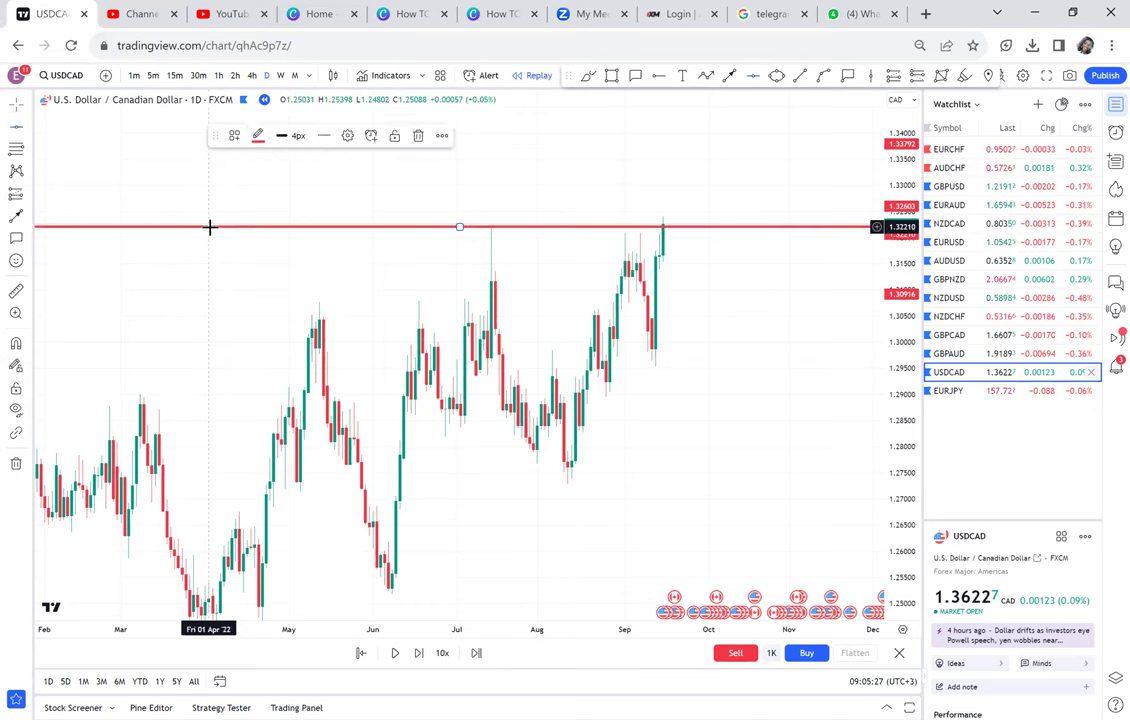
click(652, 367)
scroll(652, 367, up, 2)
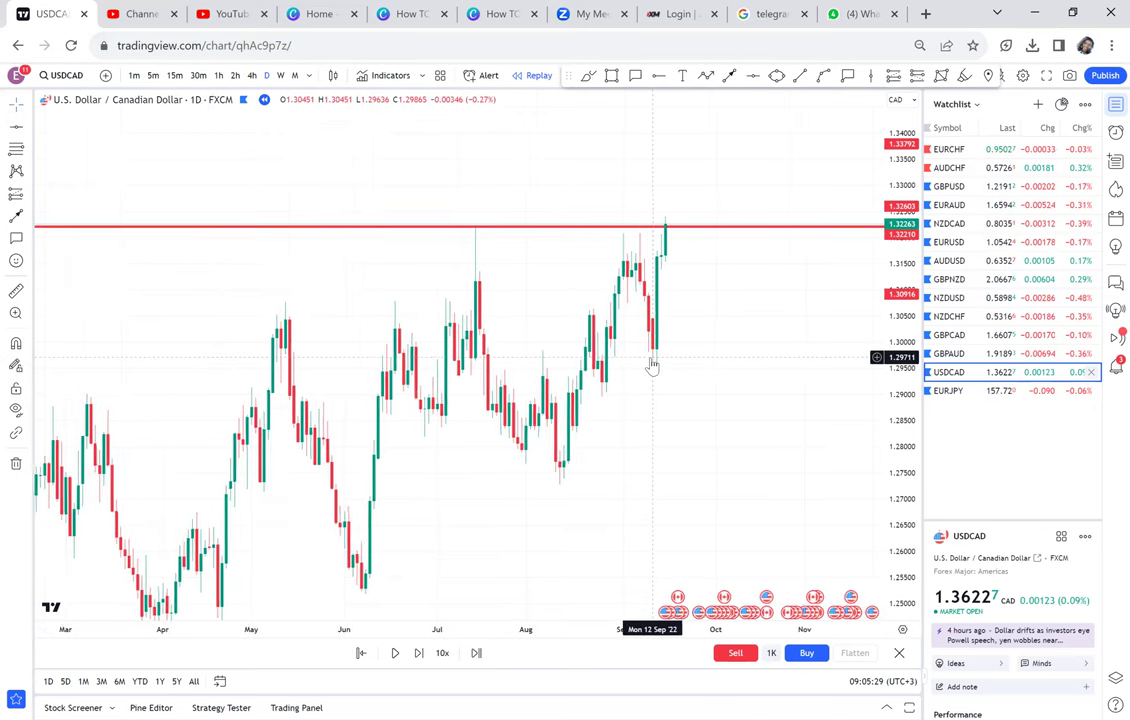
Advance the replay by one bar at the breakout above the red line, with the price scale enlarged
drag(908, 481, 882, 194)
drag(727, 232, 675, 519)
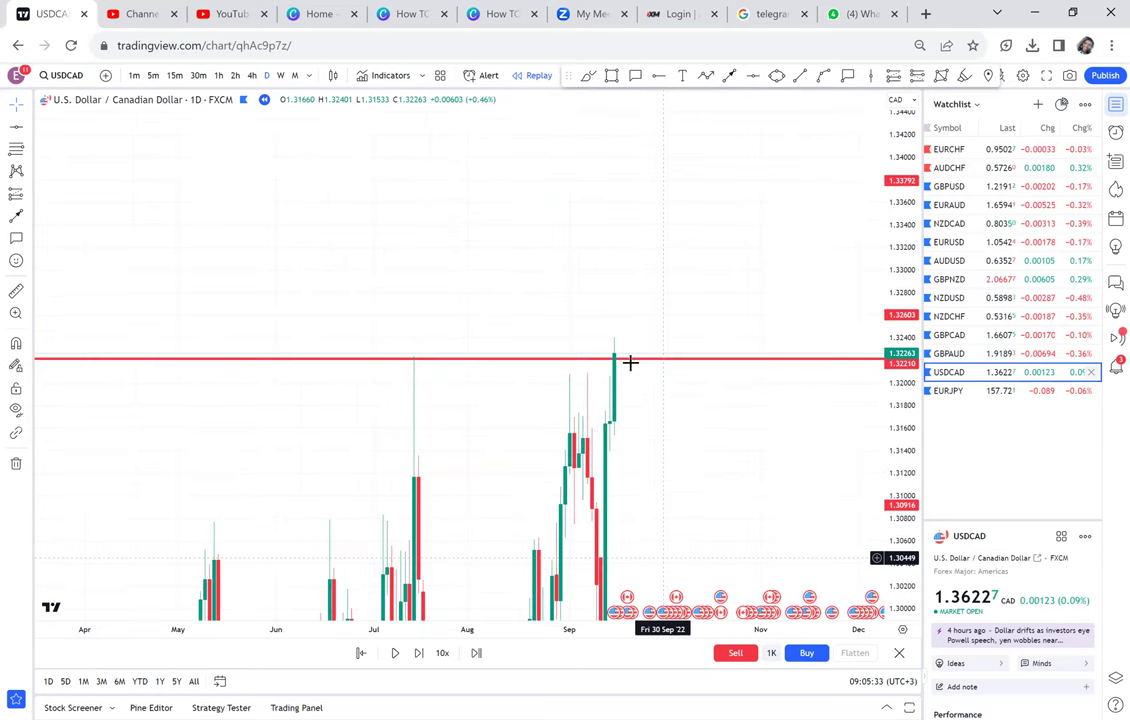
click(418, 655)
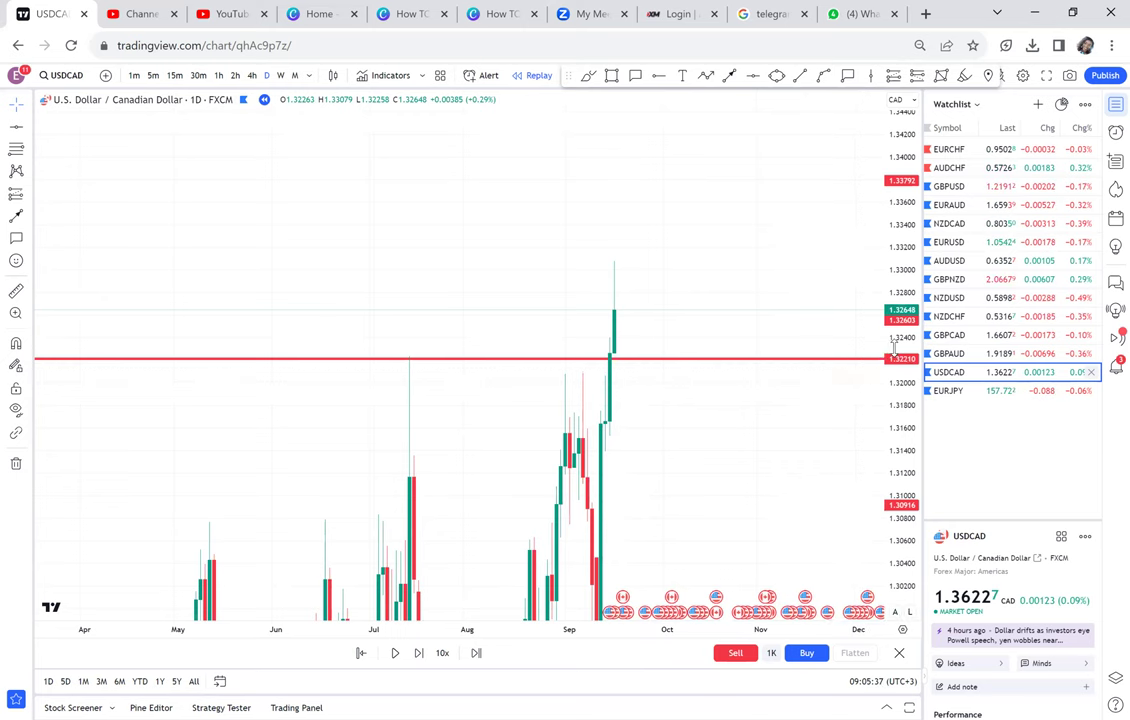
Play the bar replay forward to early October 2022 and pause it to show the rally above the line
drag(888, 529, 888, 612)
drag(731, 540, 699, 427)
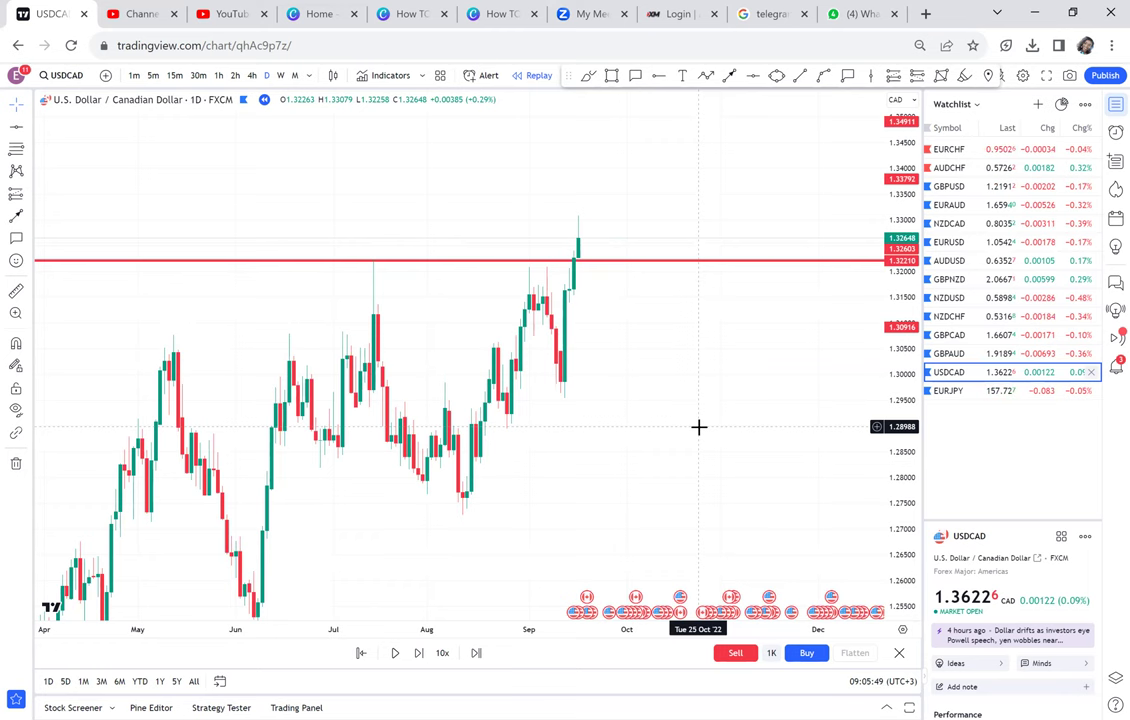
click(396, 653)
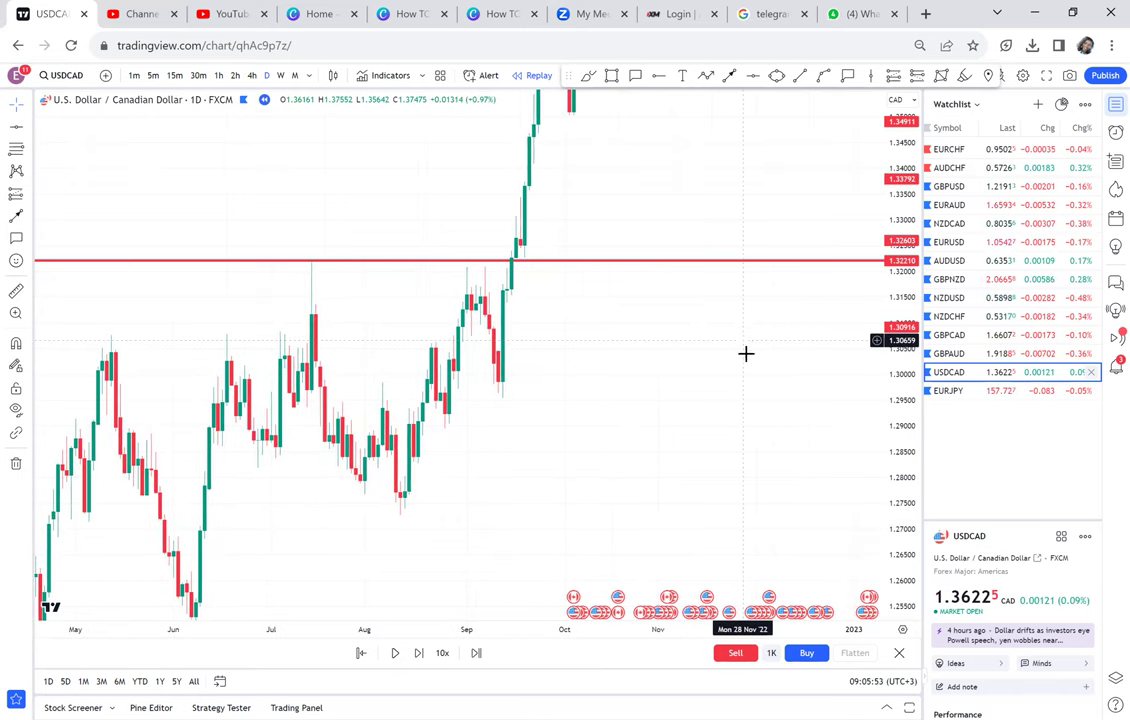
drag(745, 353, 807, 517)
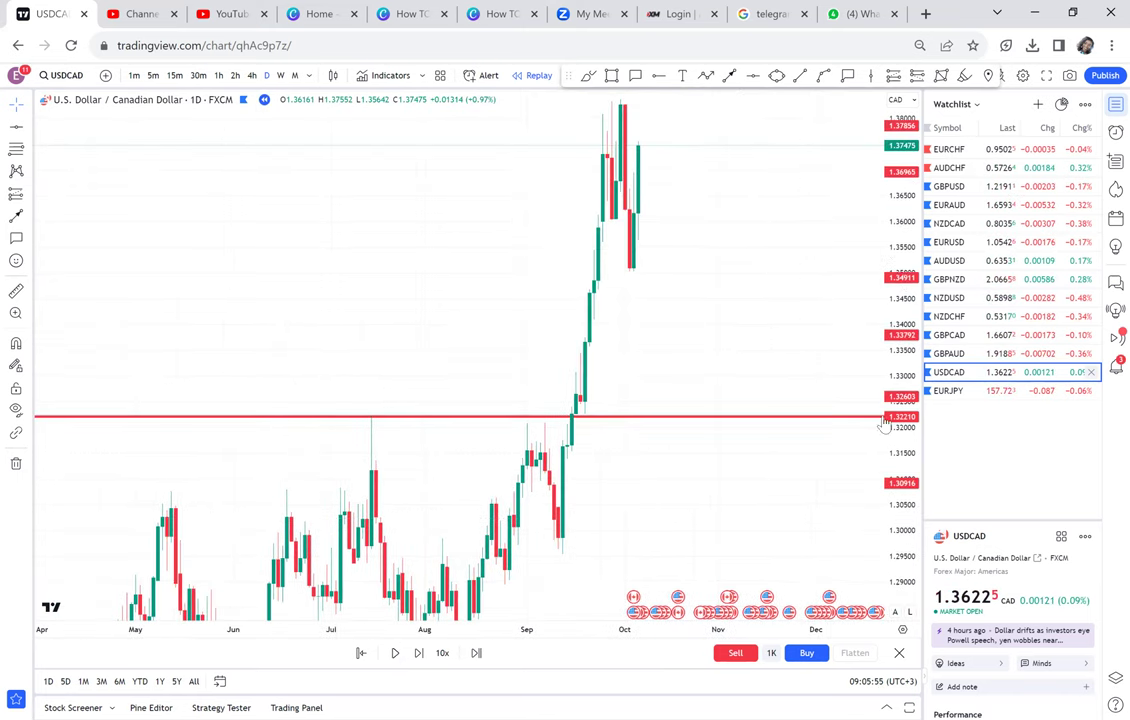
scroll(883, 419, down, 3)
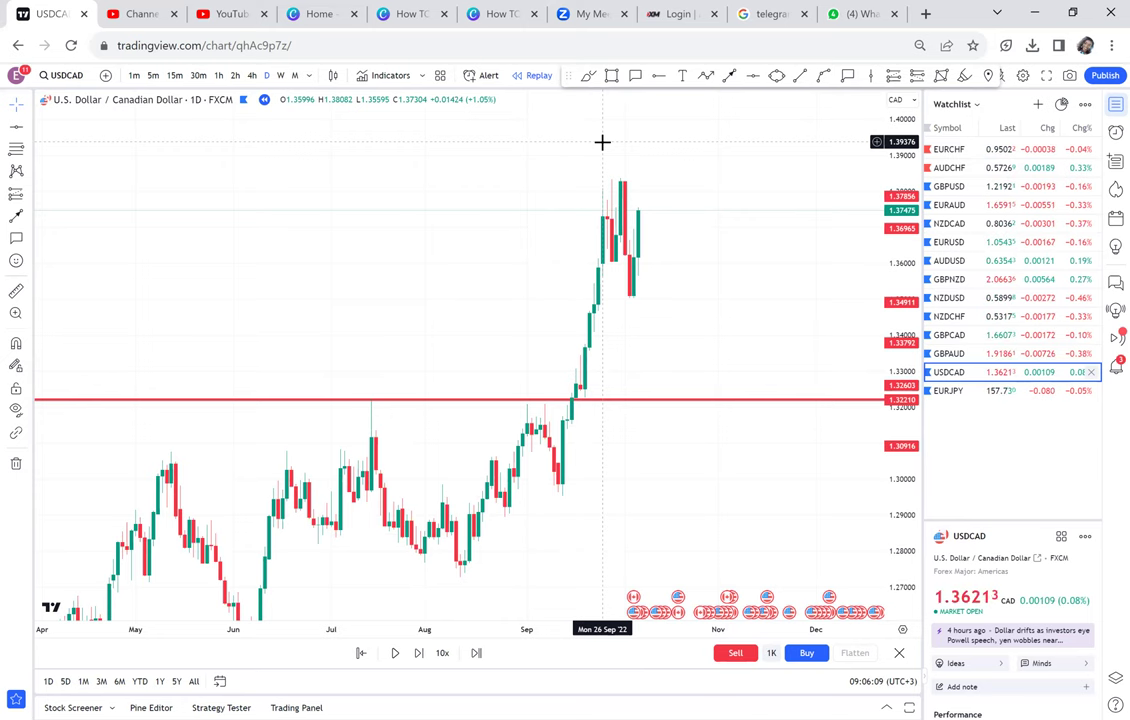
Restart the bar replay from 31 January 2022, in the earlier part of the daily chart
drag(613, 467, 733, 269)
scroll(668, 410, left, 10)
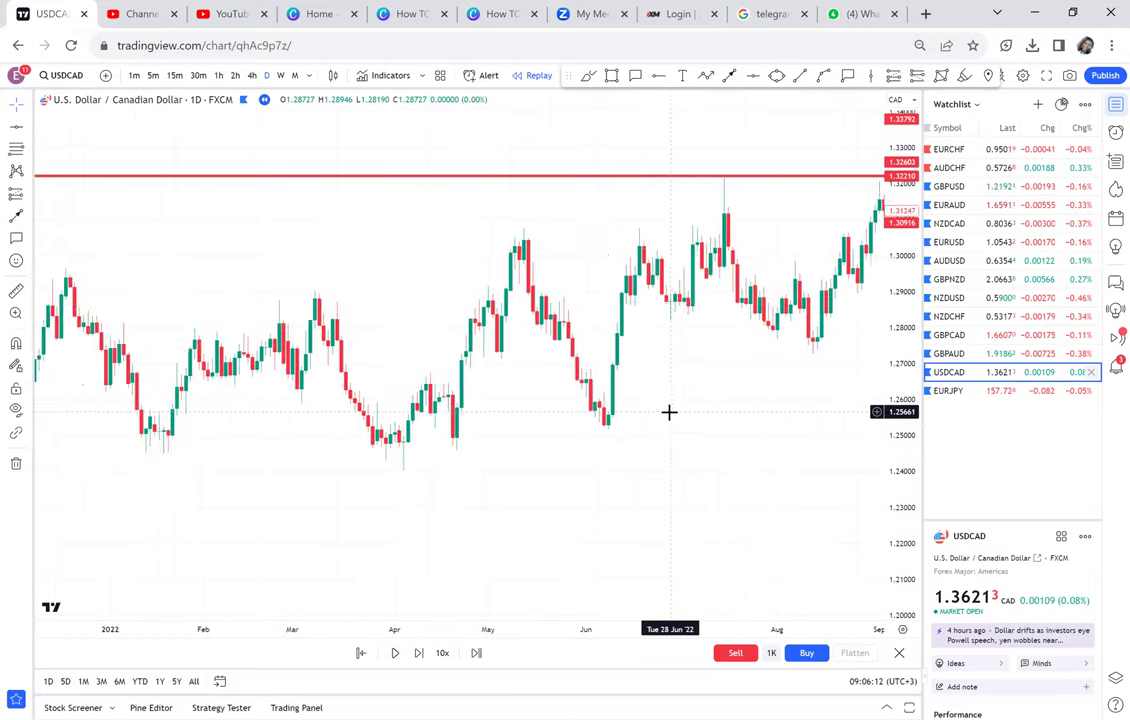
scroll(669, 412, left, 8)
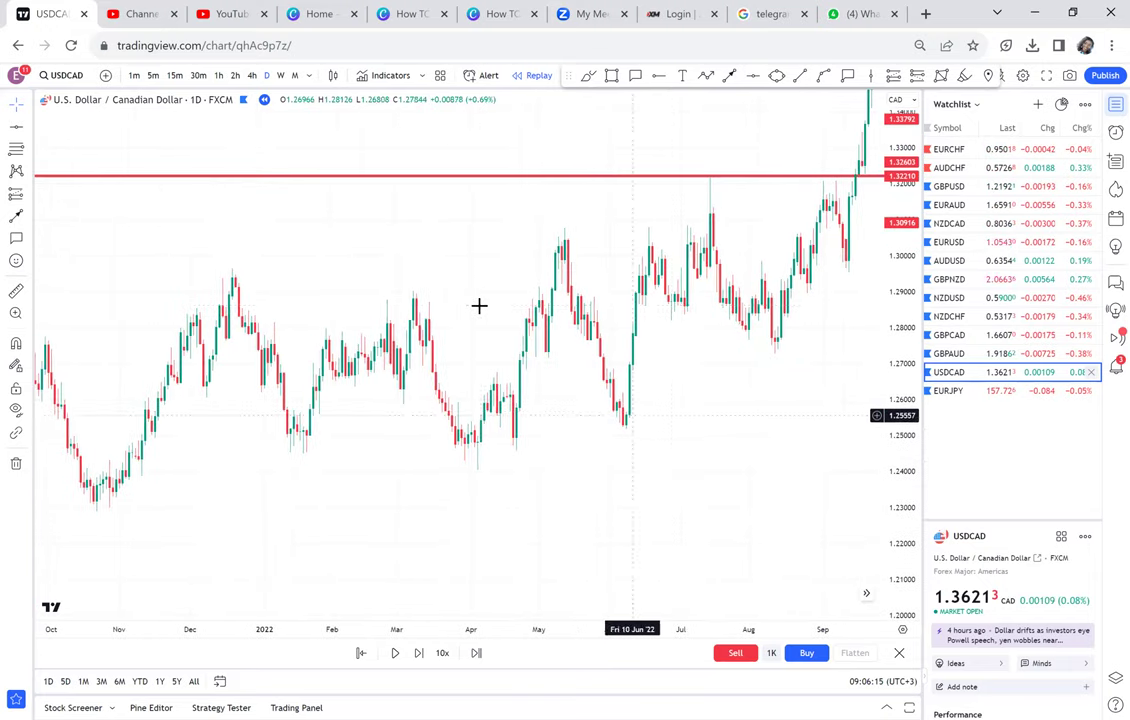
scroll(670, 275, up, 5)
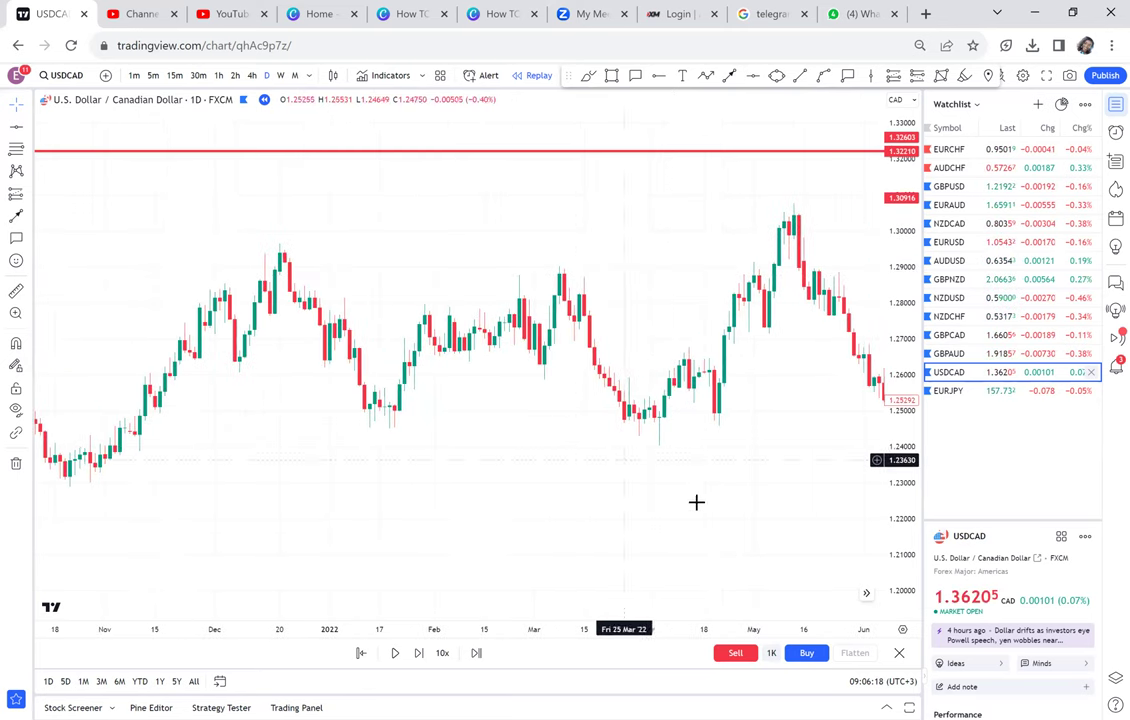
click(361, 652)
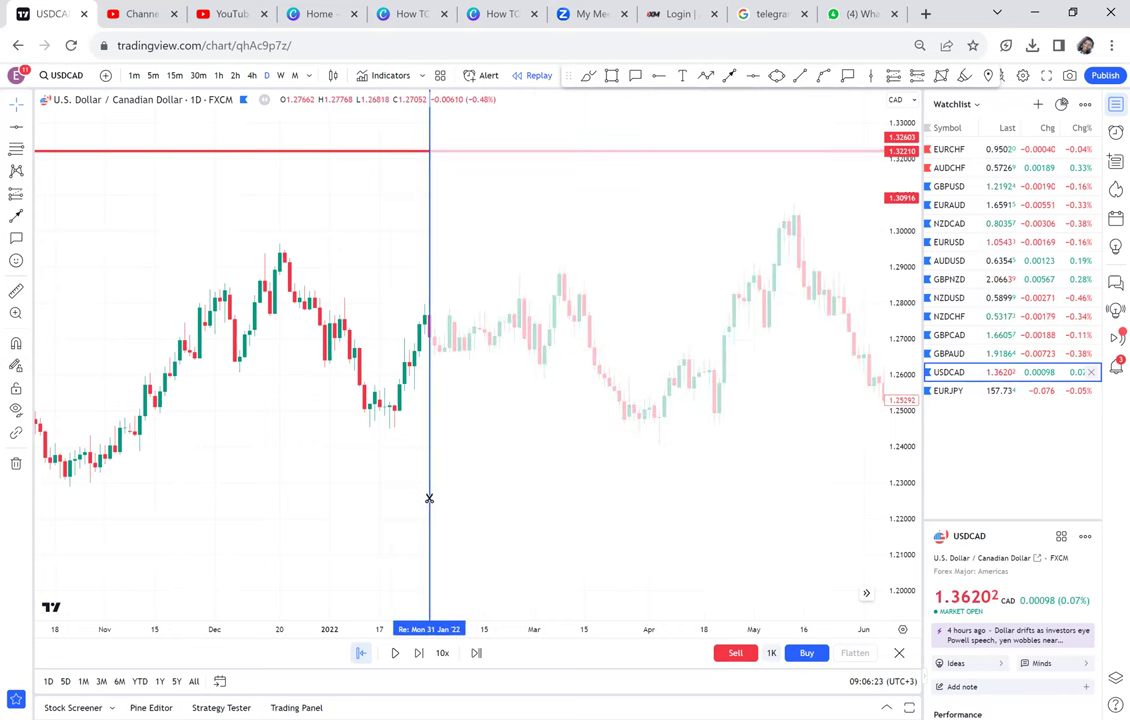
click(429, 497)
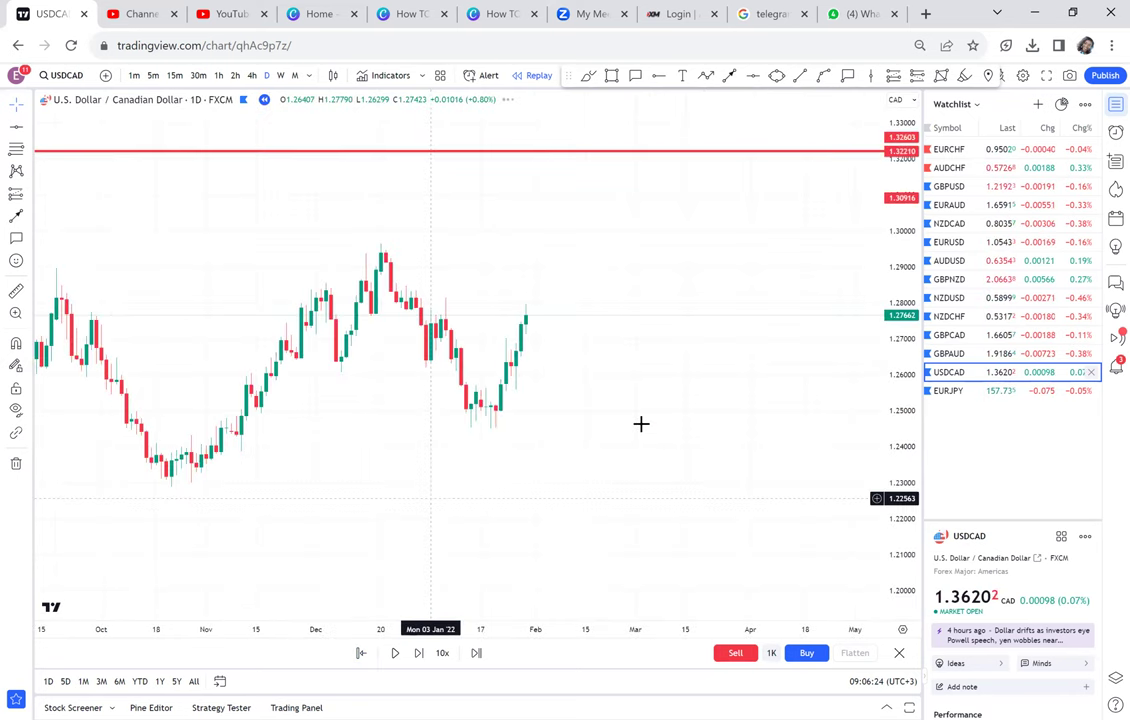
Move the red horizontal line down to about 1.28087, near the late November 2021 highs
drag(322, 424, 290, 421)
scroll(292, 422, up, 2)
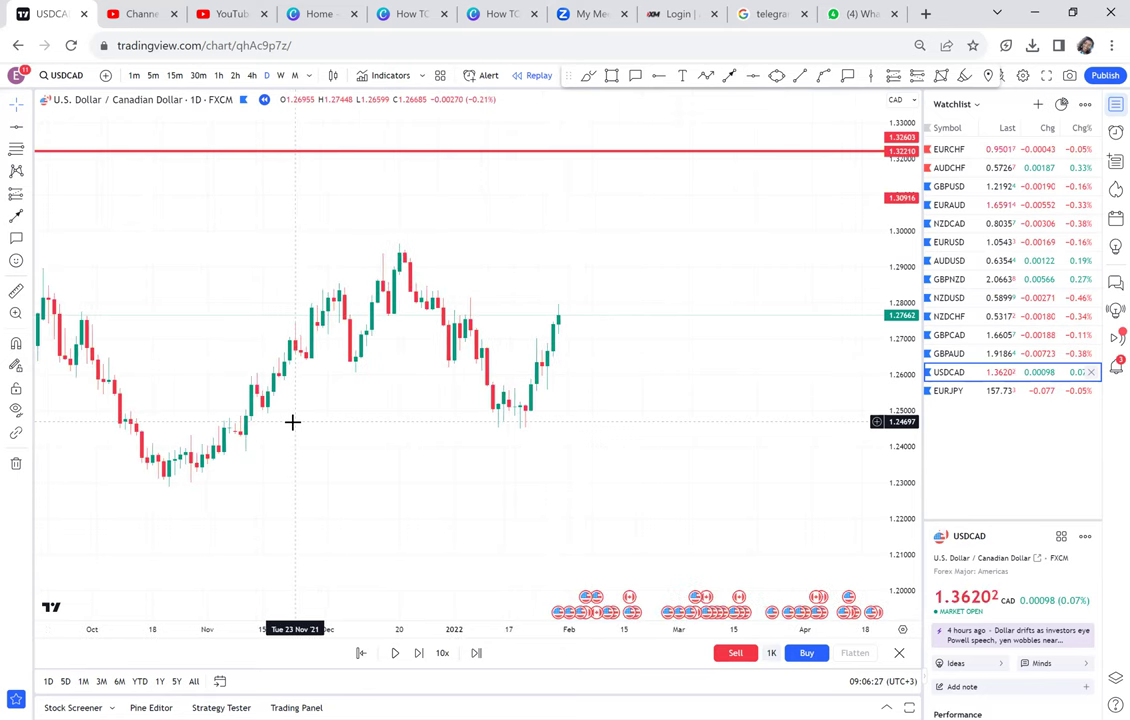
drag(651, 161, 628, 308)
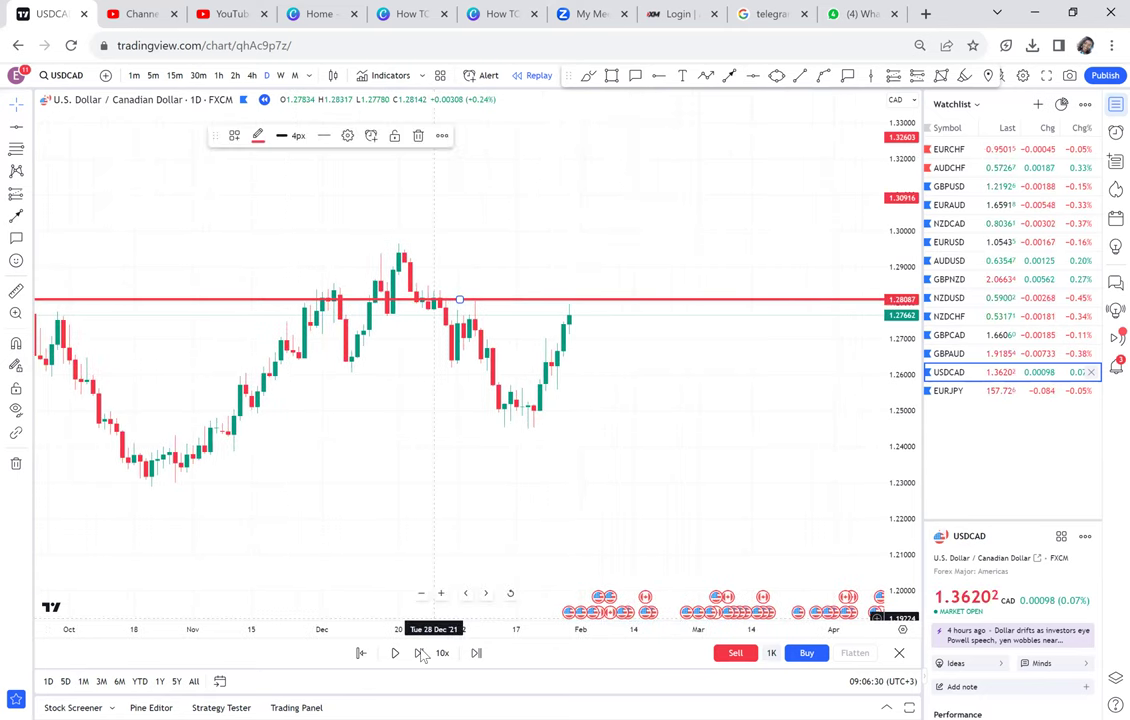
Play the bar replay forward to 1 March 2022 and pause it at the candles around the red line
click(395, 653)
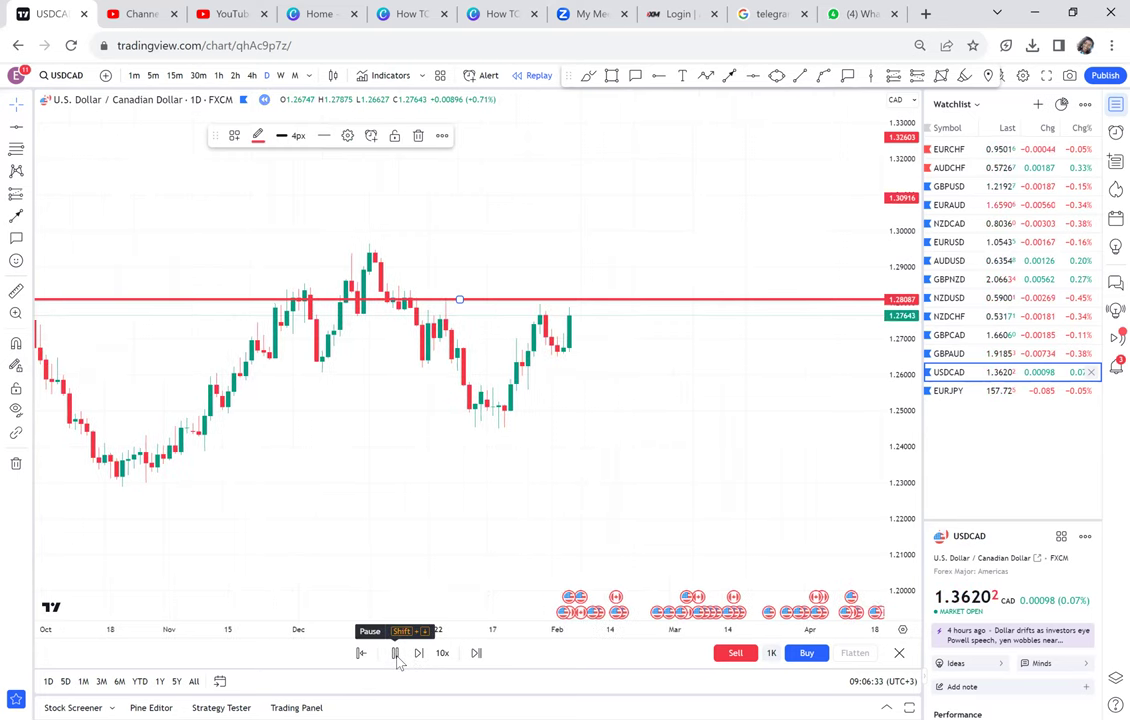
click(397, 655)
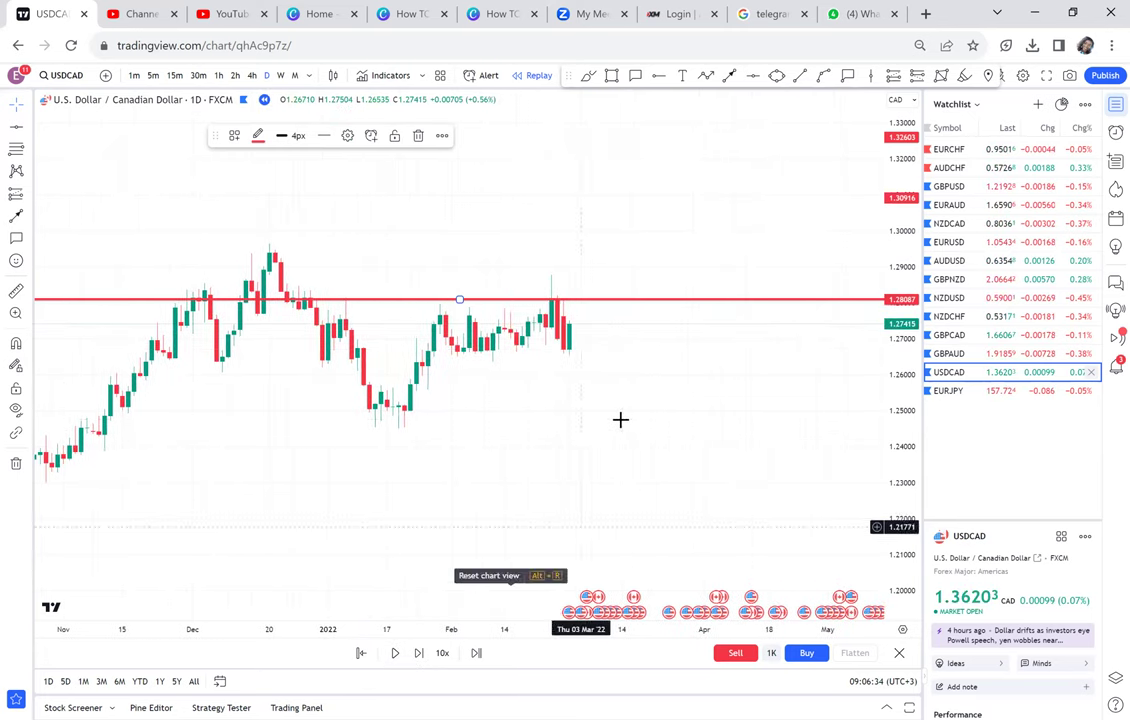
drag(647, 412, 674, 404)
scroll(673, 403, up, 3)
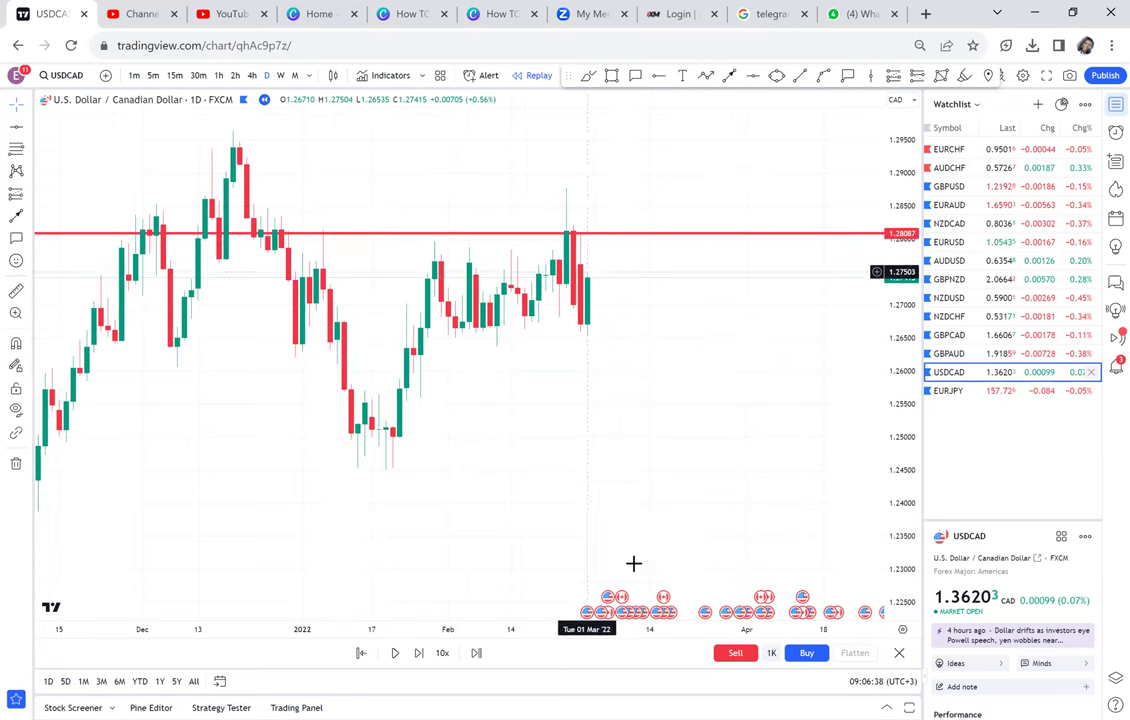
Draw two arrows beside the last candle, one rising from about 1.27559 to 1.29323 and one falling from about 1.26903 to near 1.245
click(623, 236)
drag(615, 267, 650, 152)
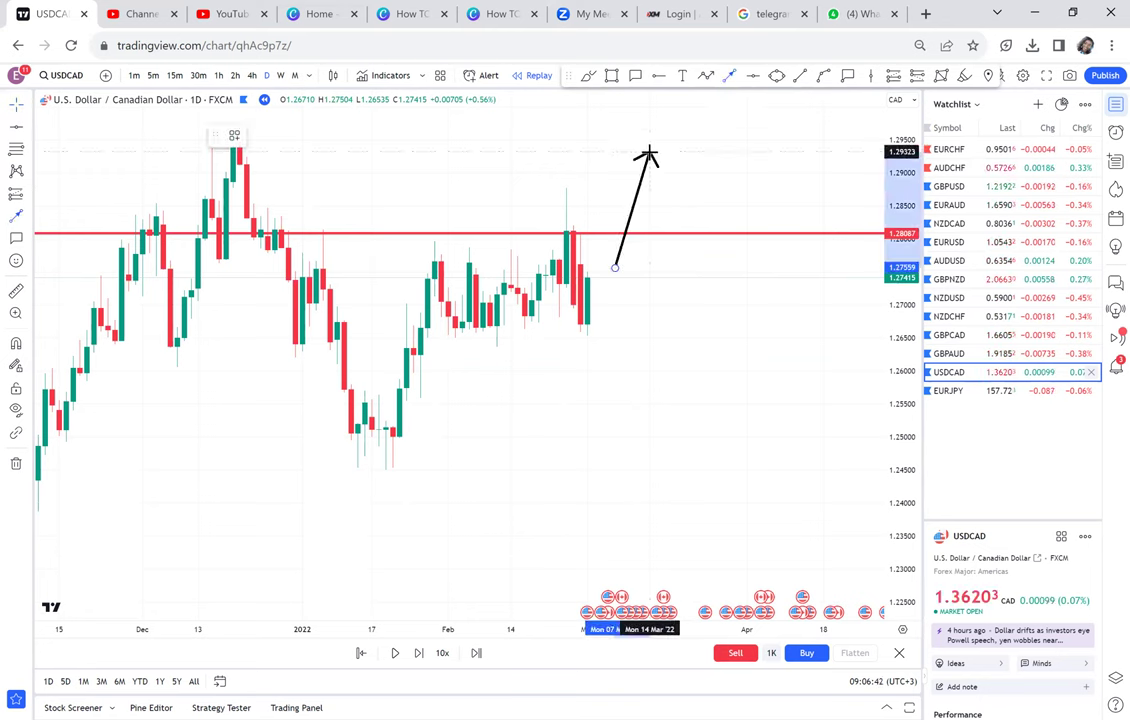
click(738, 77)
click(615, 312)
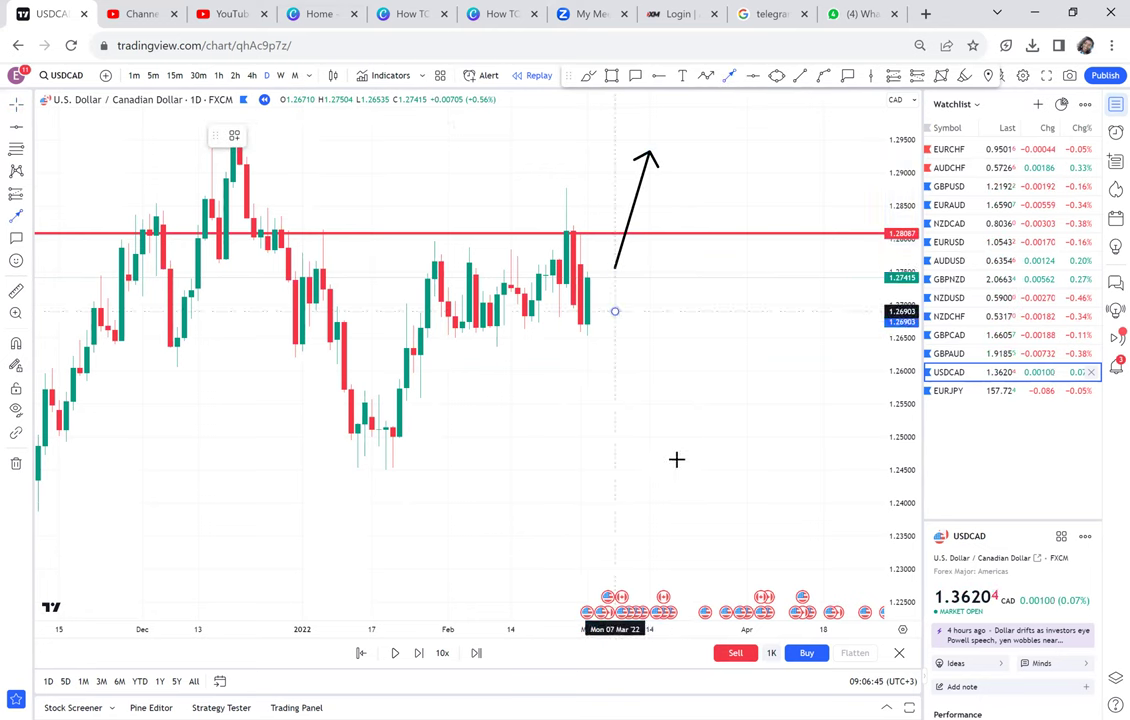
click(678, 473)
drag(747, 378, 762, 419)
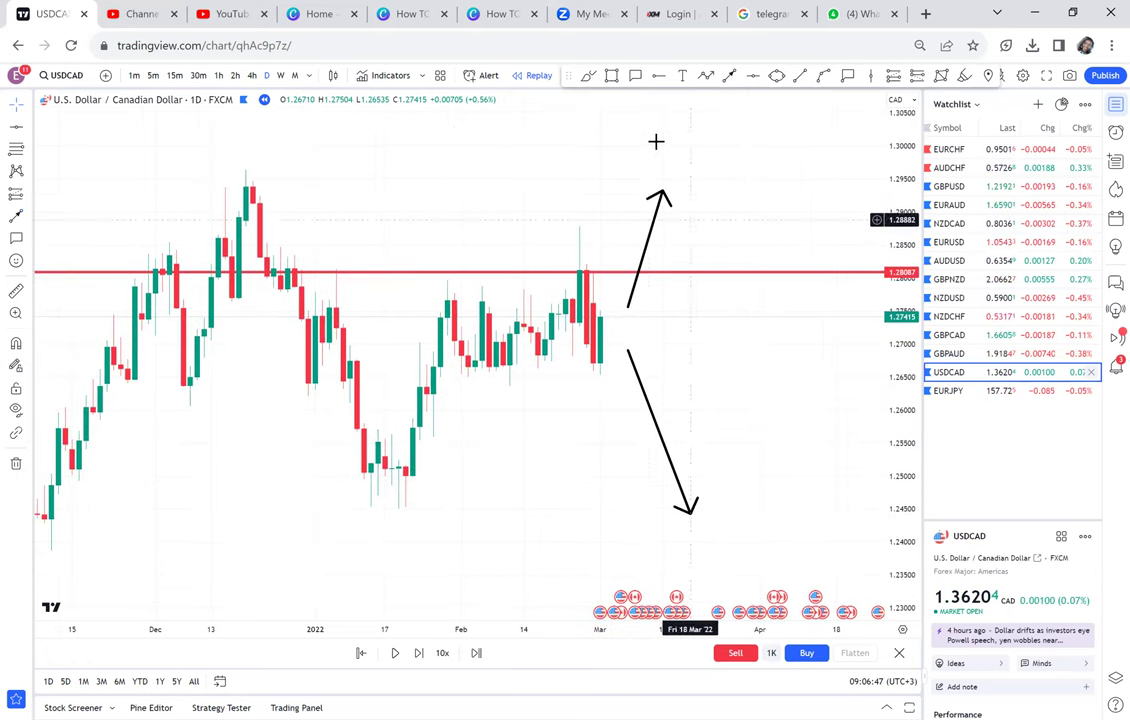
Draw a green rectangle from 19 January to 28 March 2022 between about 1.28817 and 1.26556, and lower its fill opacity to about 27%
click(611, 75)
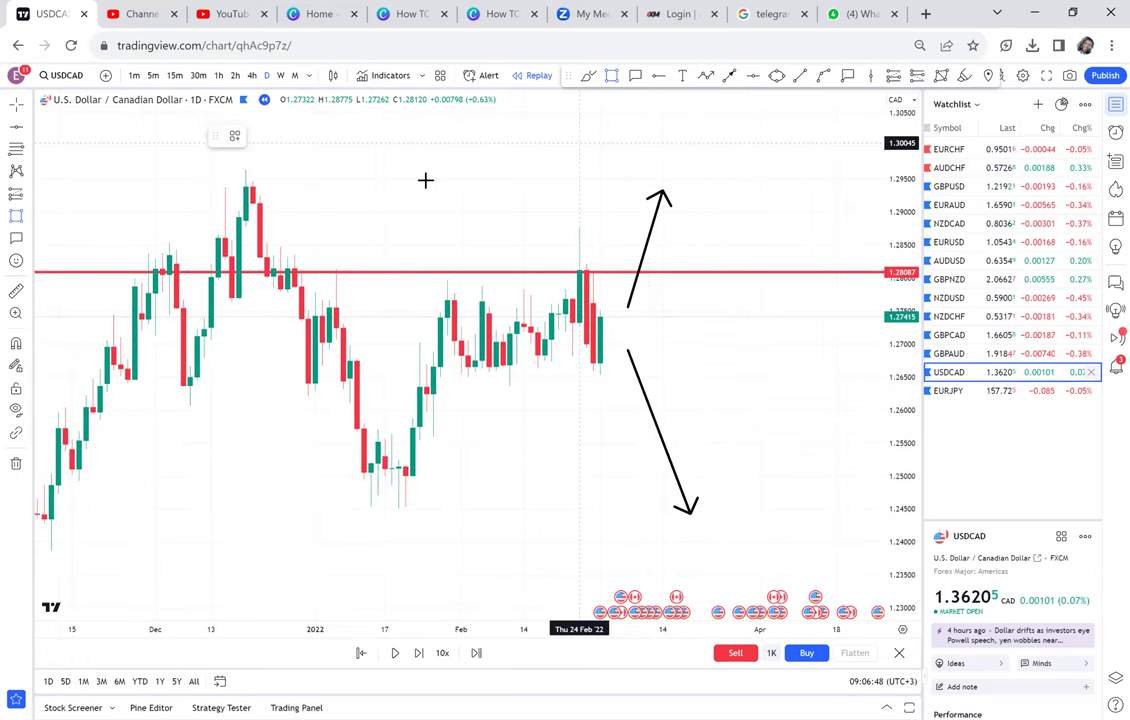
click(396, 224)
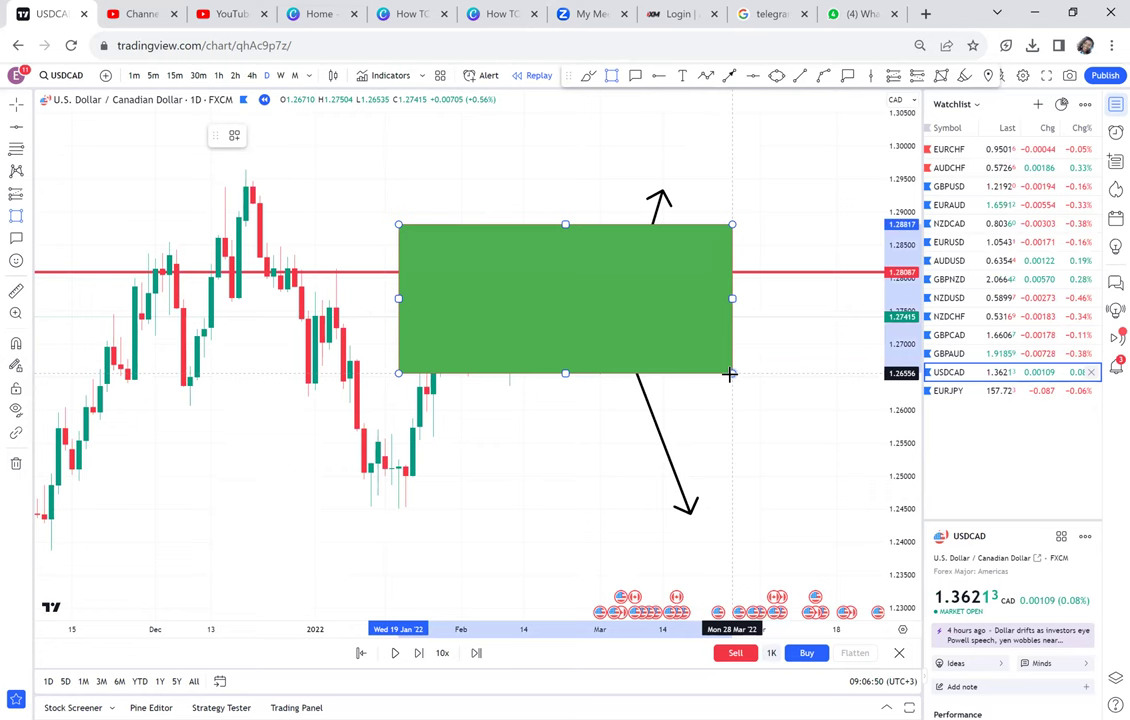
click(732, 373)
click(281, 136)
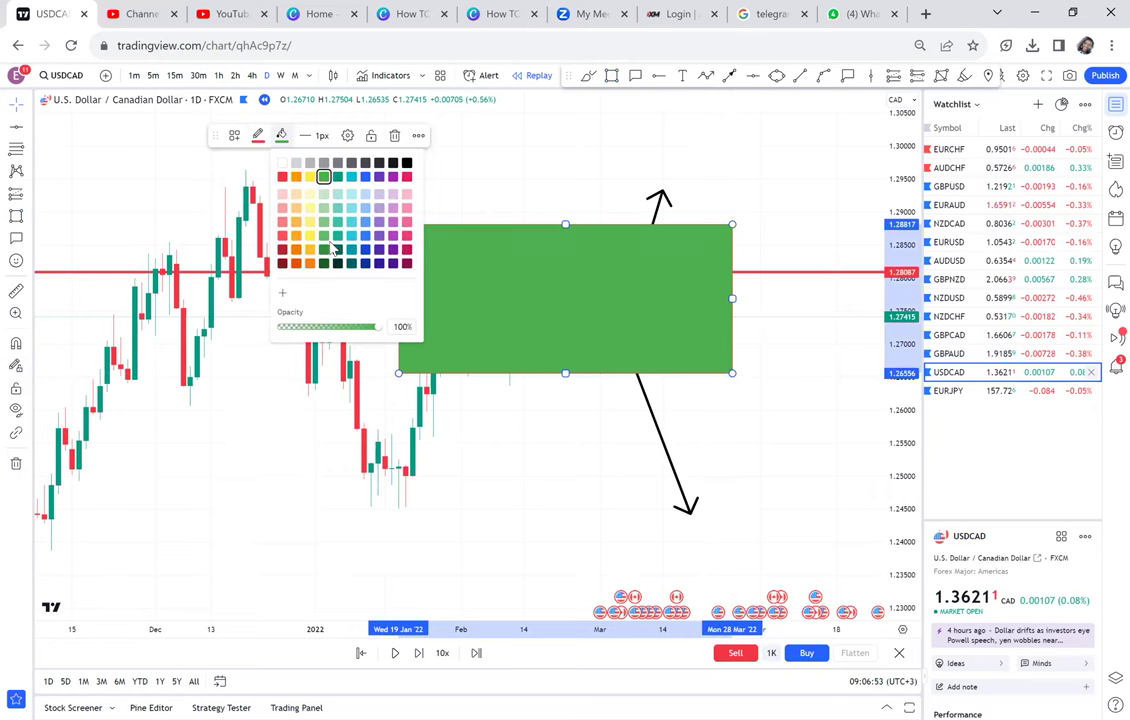
drag(323, 330, 276, 329)
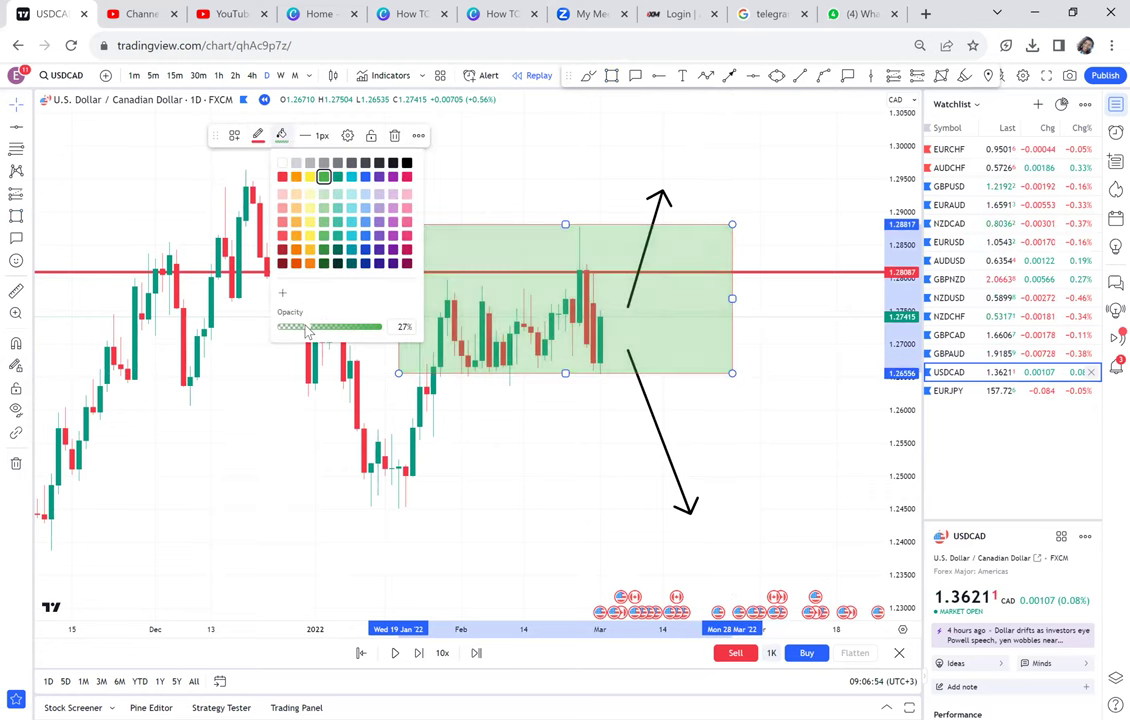
click(271, 460)
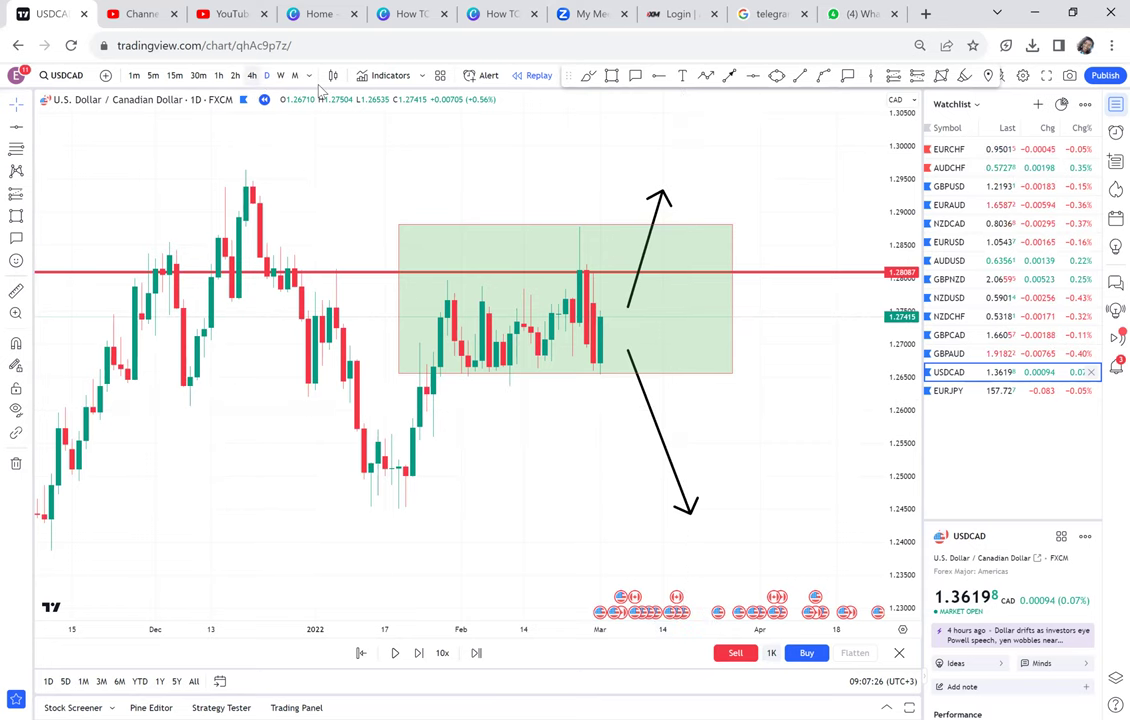
Switch the USDCAD chart to the 4-hour timeframe
click(252, 75)
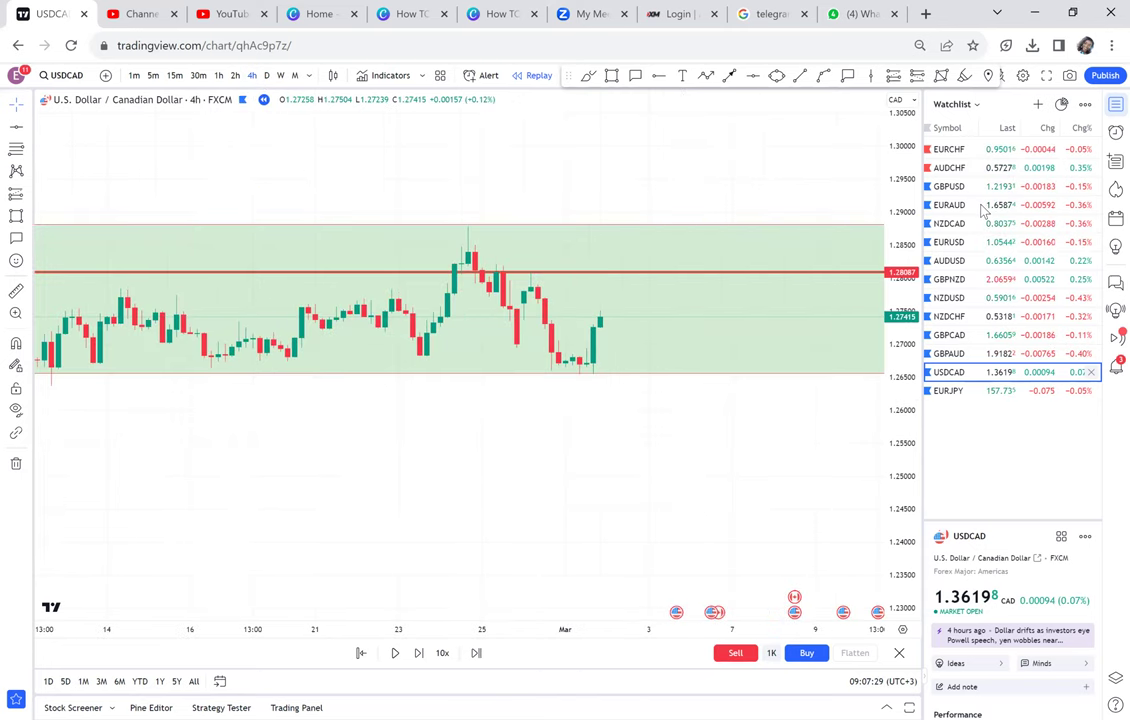
Switch the chart to EURAUD and remove its 5 existing drawings
click(982, 205)
scroll(697, 222, down, 4)
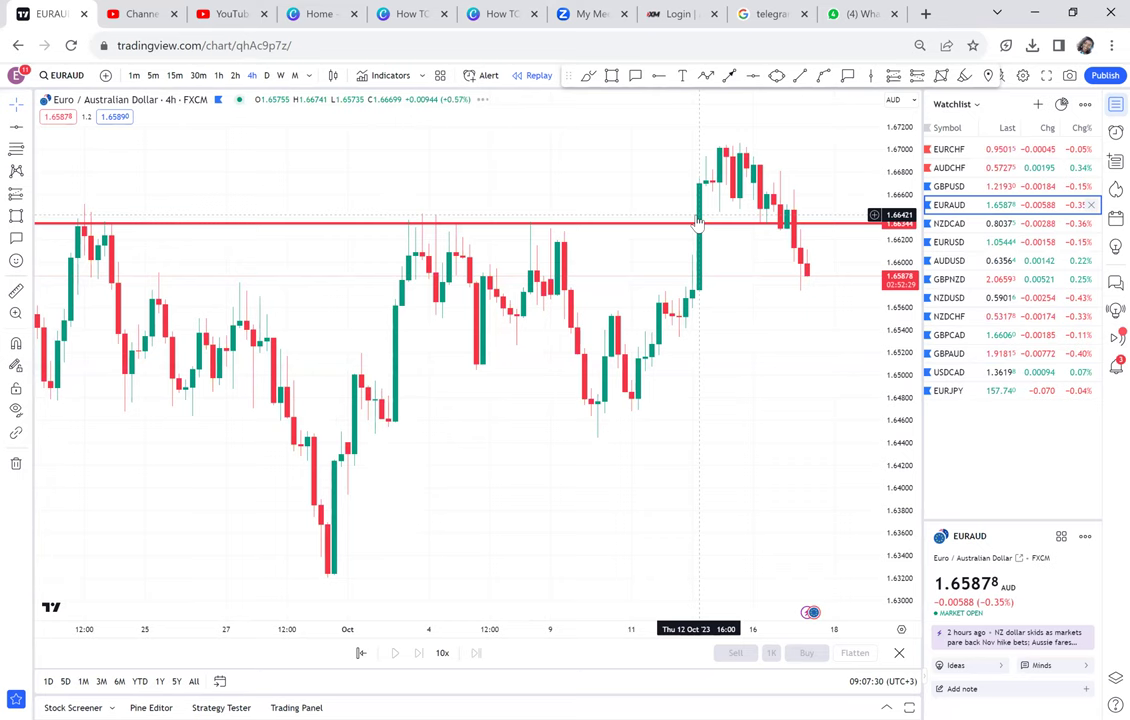
drag(666, 208, 674, 267)
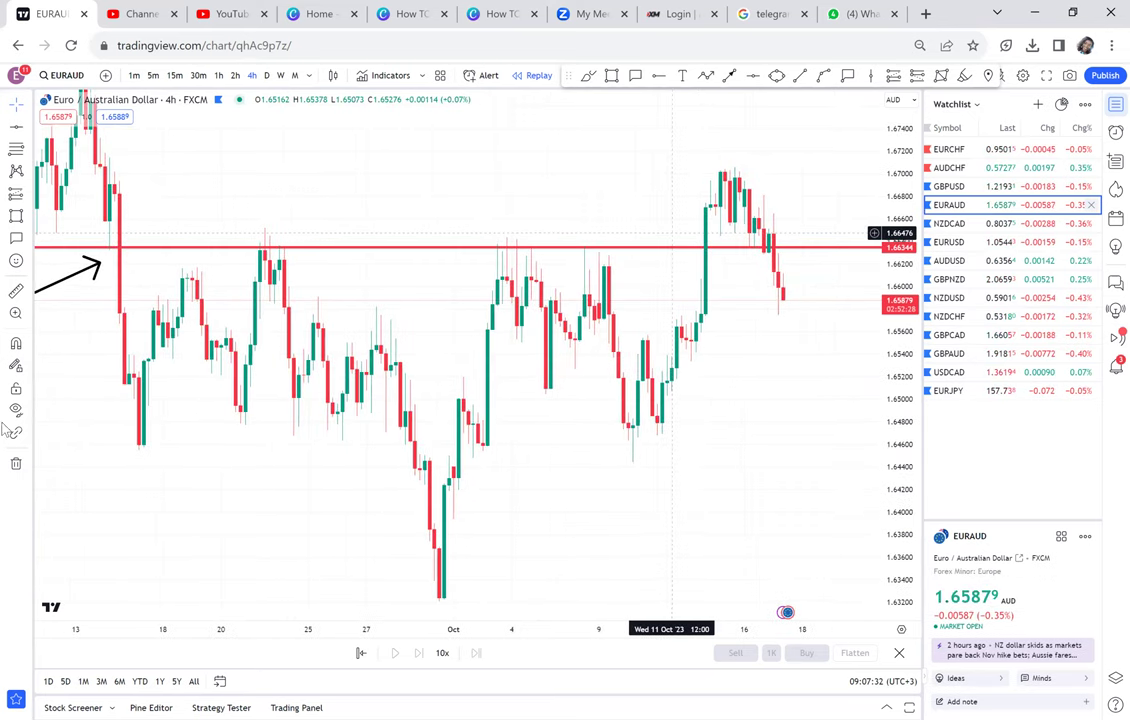
click(16, 463)
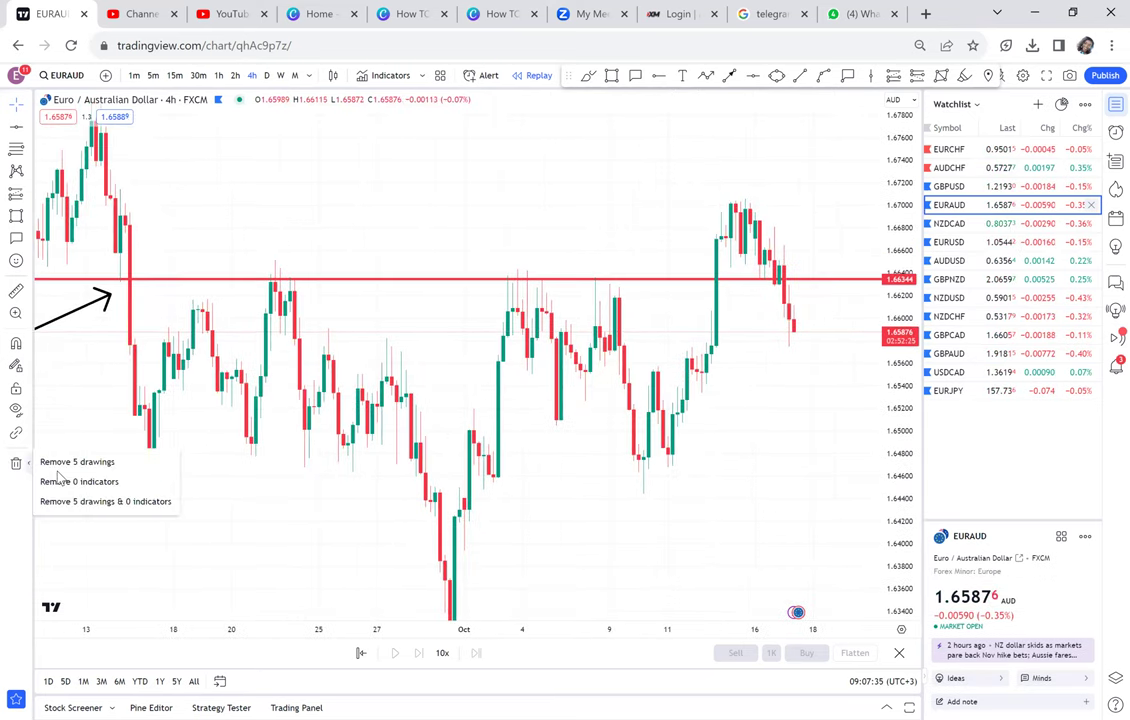
click(62, 408)
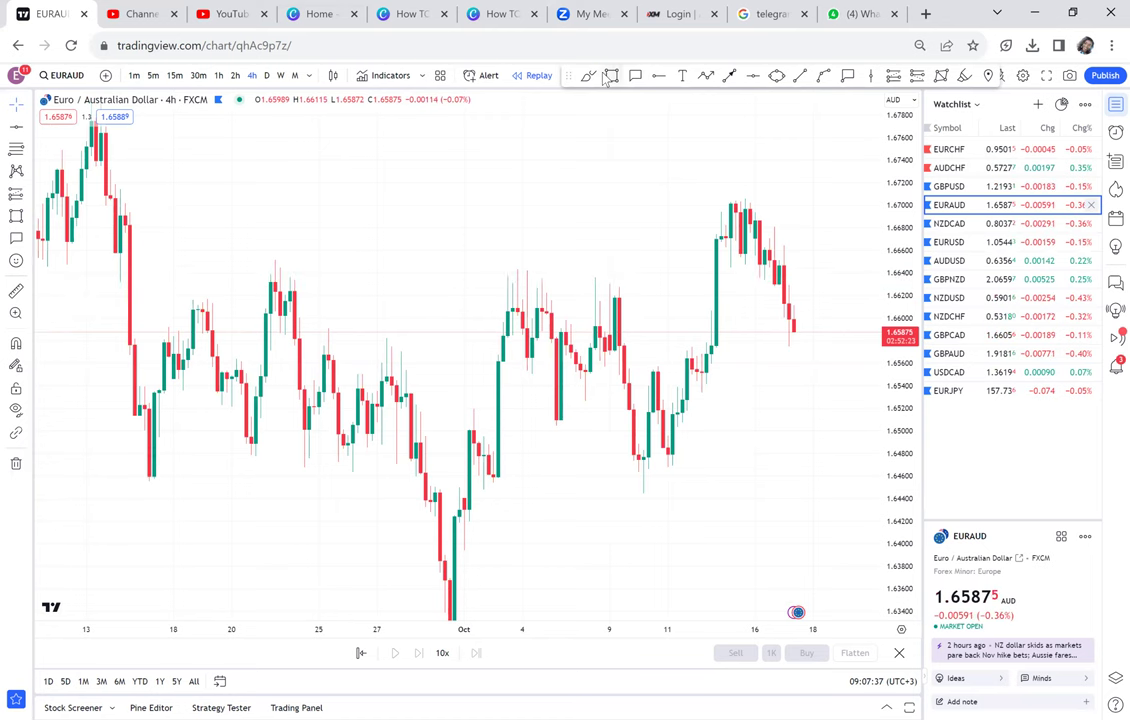
Draw a green resistance rectangle from 12 September to about 20 October 2023, between about 1.67145 and 1.6693
click(610, 76)
click(57, 189)
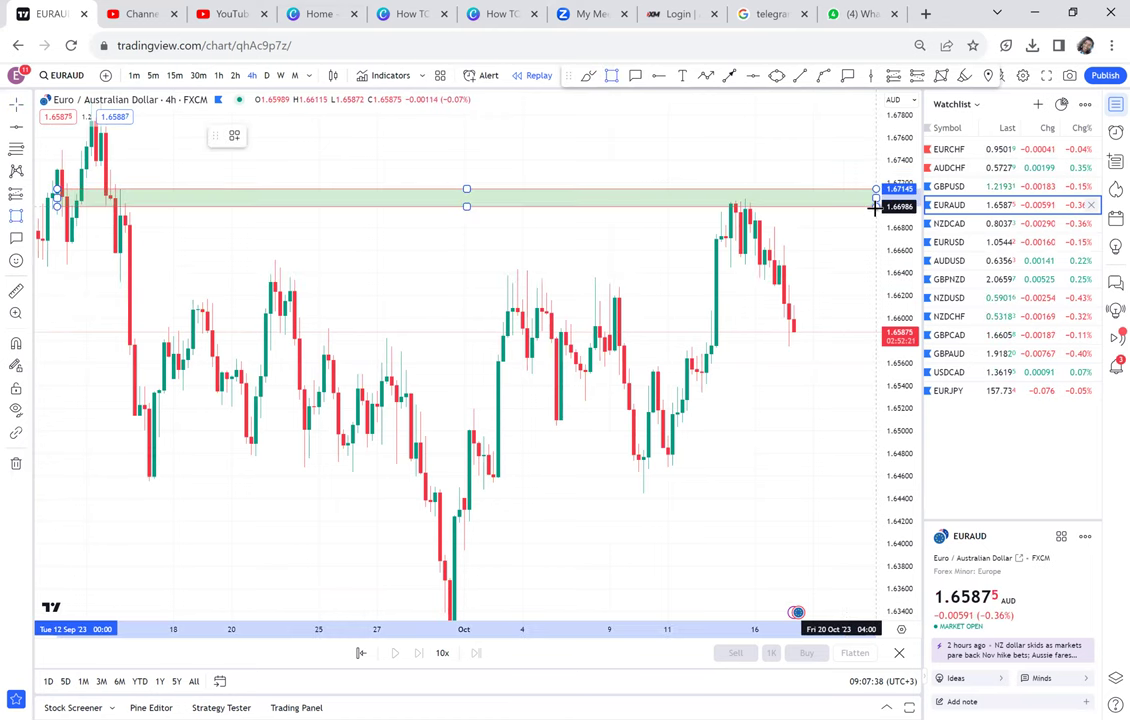
click(875, 207)
click(876, 209)
click(772, 171)
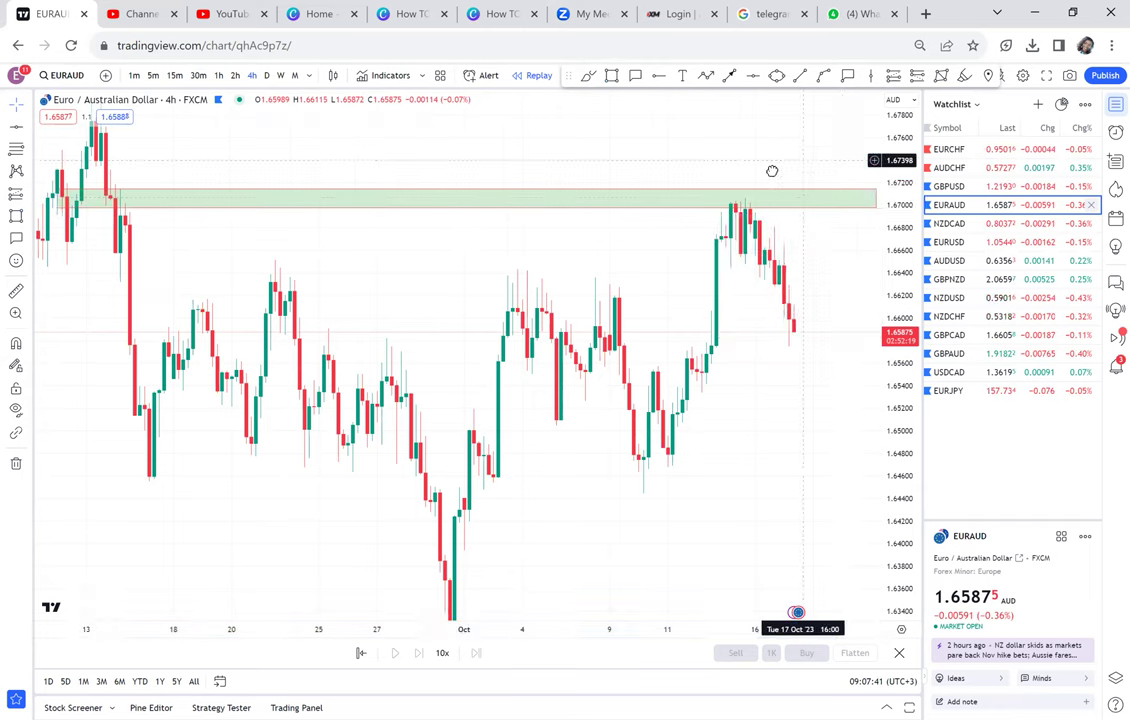
drag(772, 171, 756, 174)
drag(859, 209, 851, 216)
Draw a red horizontal support line under the chart's lowest wick near the start of October, at 1.63226
scroll(829, 316, down, 1)
scroll(829, 316, down, 1)
drag(829, 316, 802, 210)
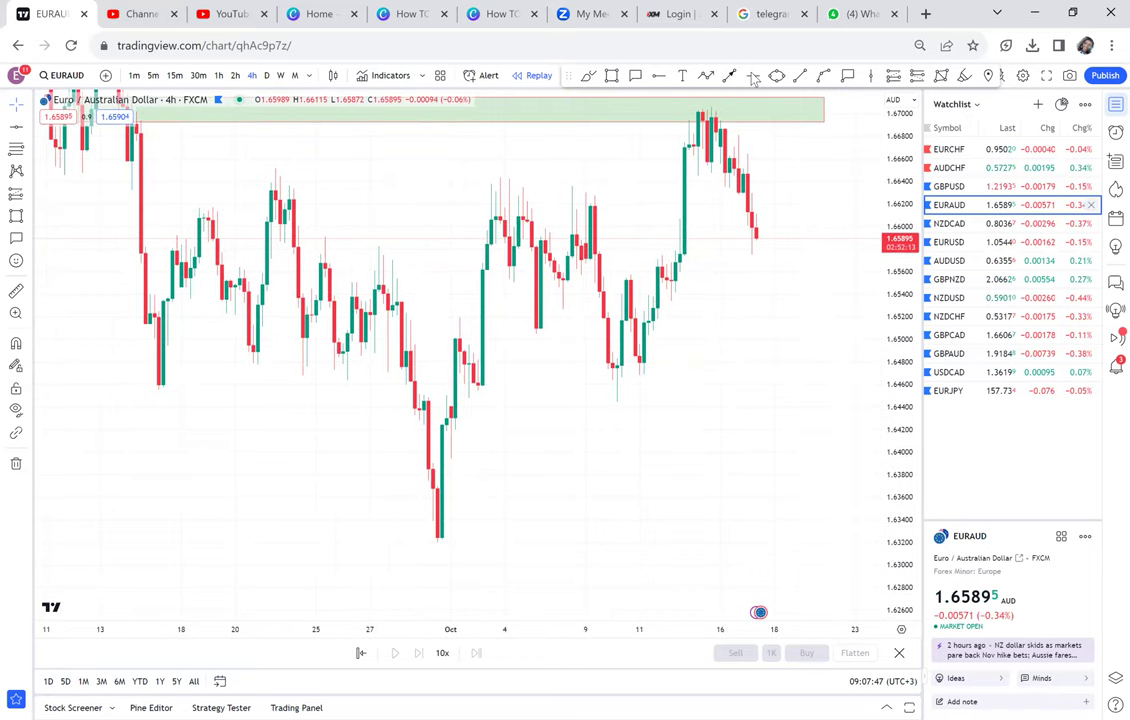
click(753, 75)
click(379, 539)
drag(714, 386, 709, 482)
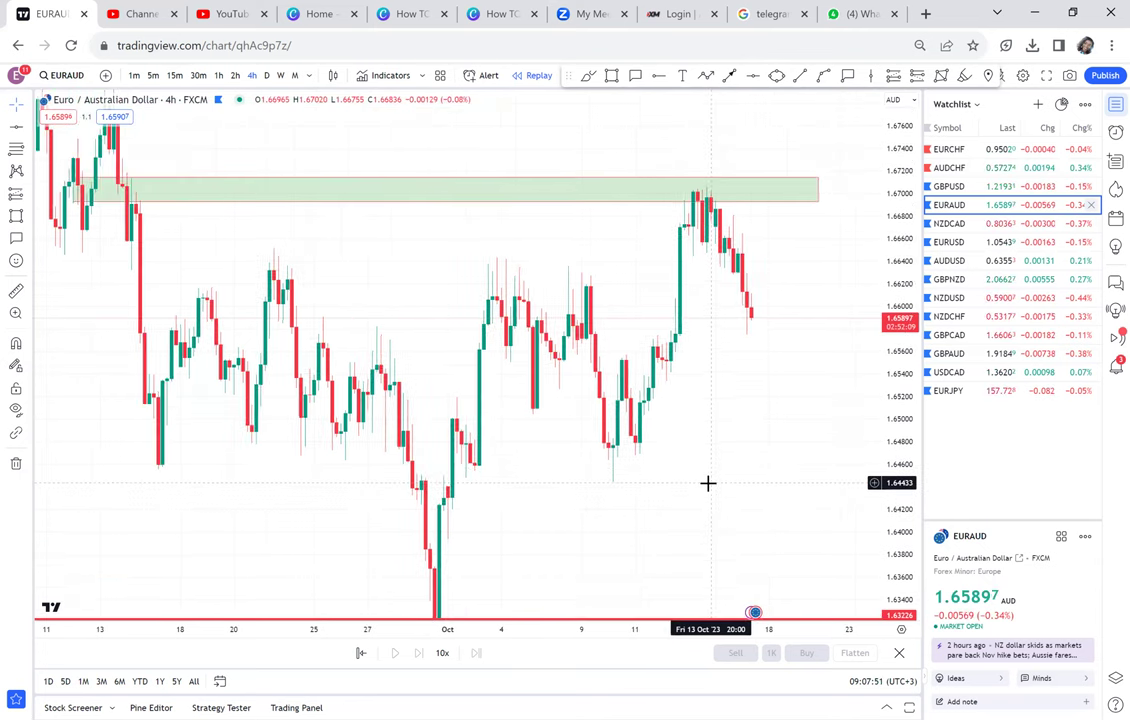
Measure from the green zone at about 1.67129 down to the support line, and draw a horizontal line midway at 1.65207
click(16, 290)
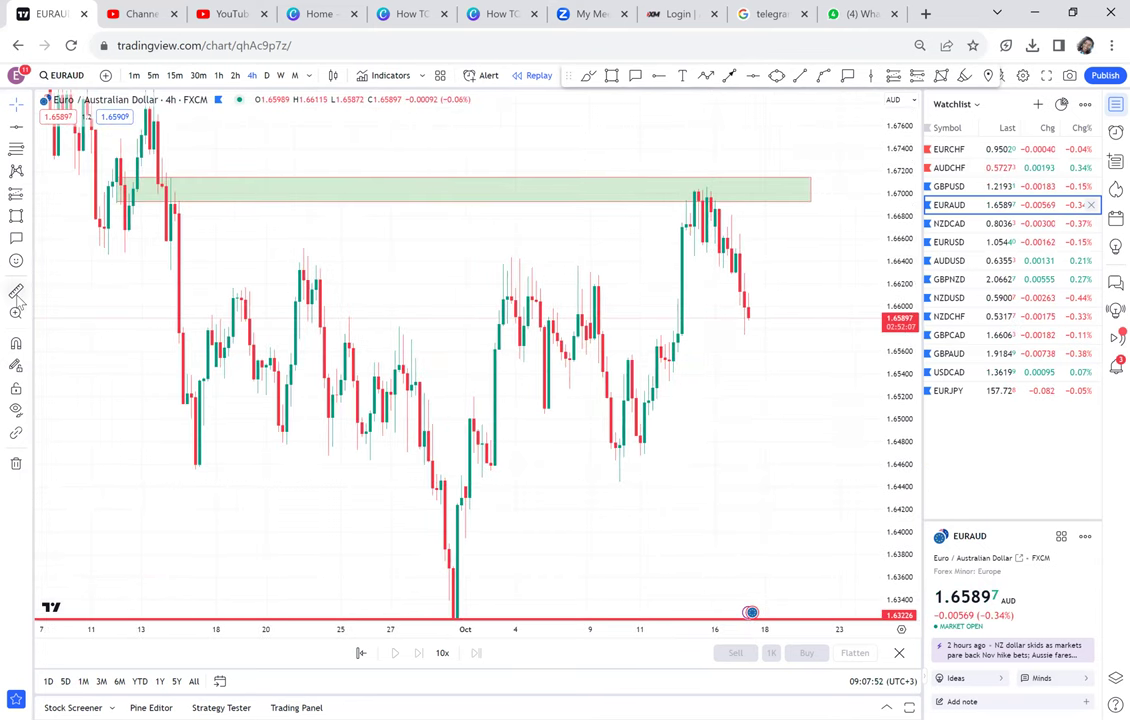
click(162, 180)
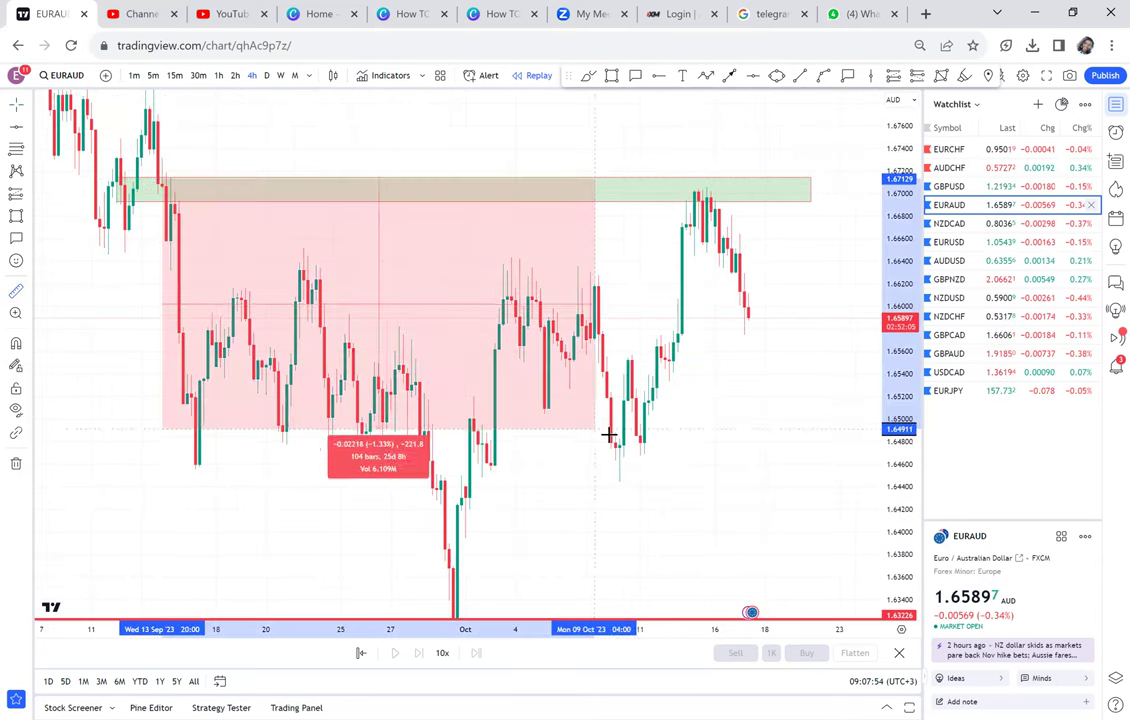
click(733, 556)
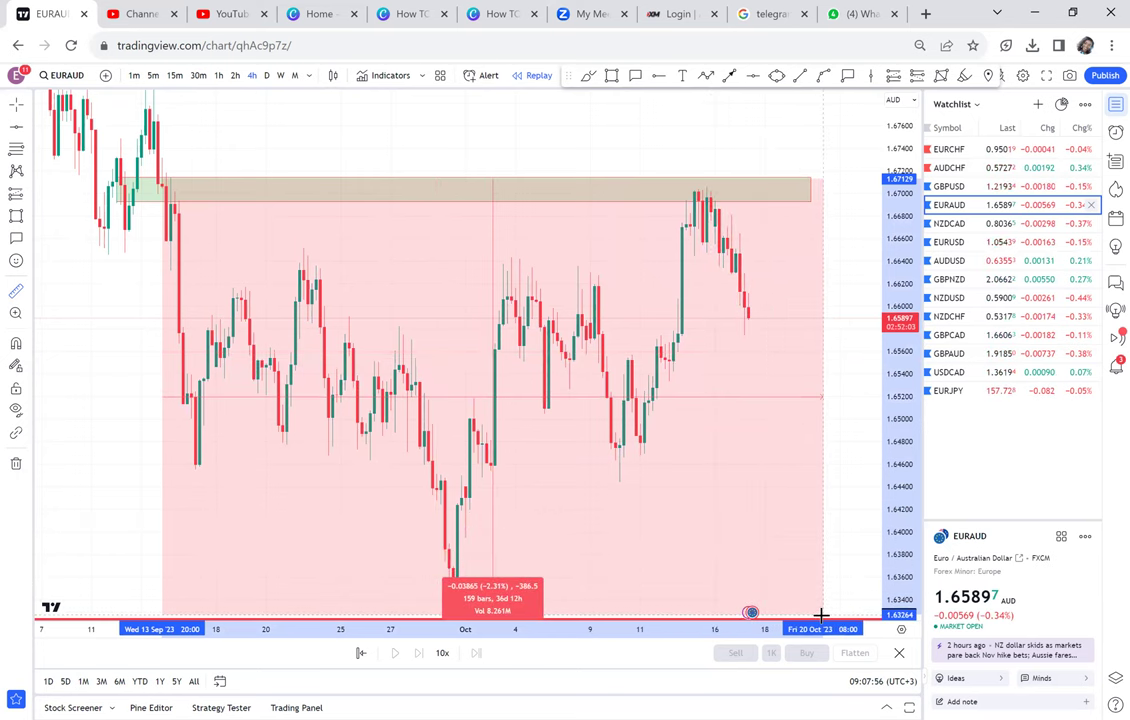
click(823, 614)
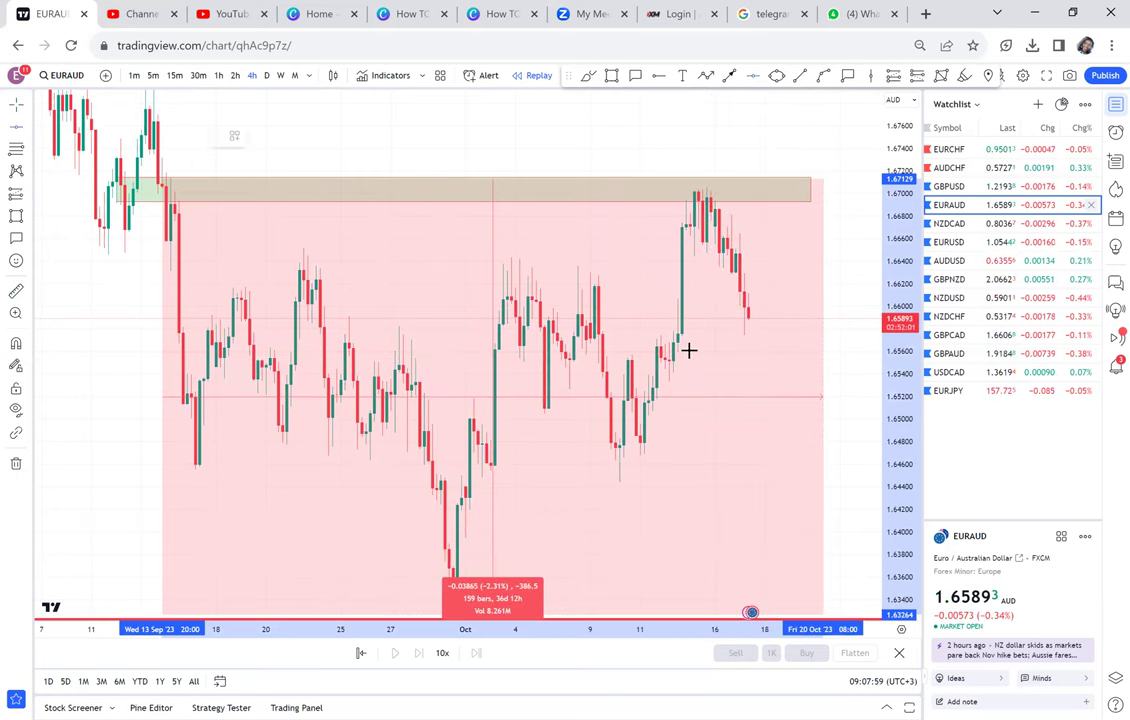
click(657, 403)
Draw a horizontal ray starting on 11 October 2023 at 1.66449, across the recent falling candles
drag(749, 351, 658, 376)
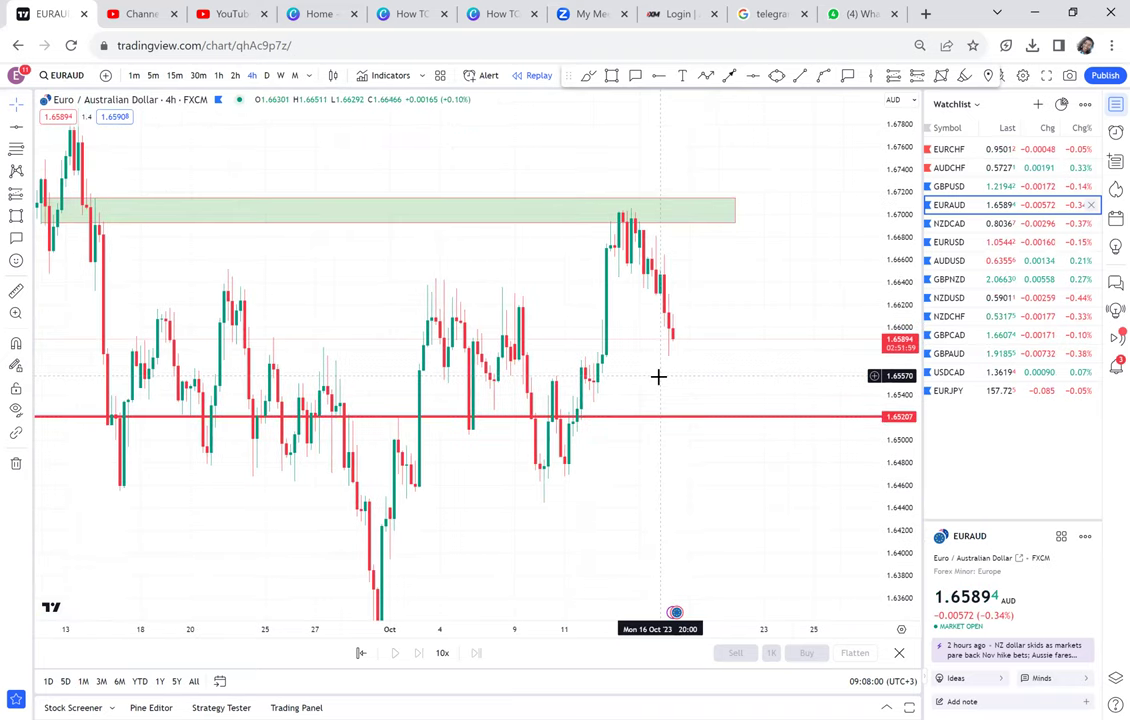
scroll(842, 318, up, 1)
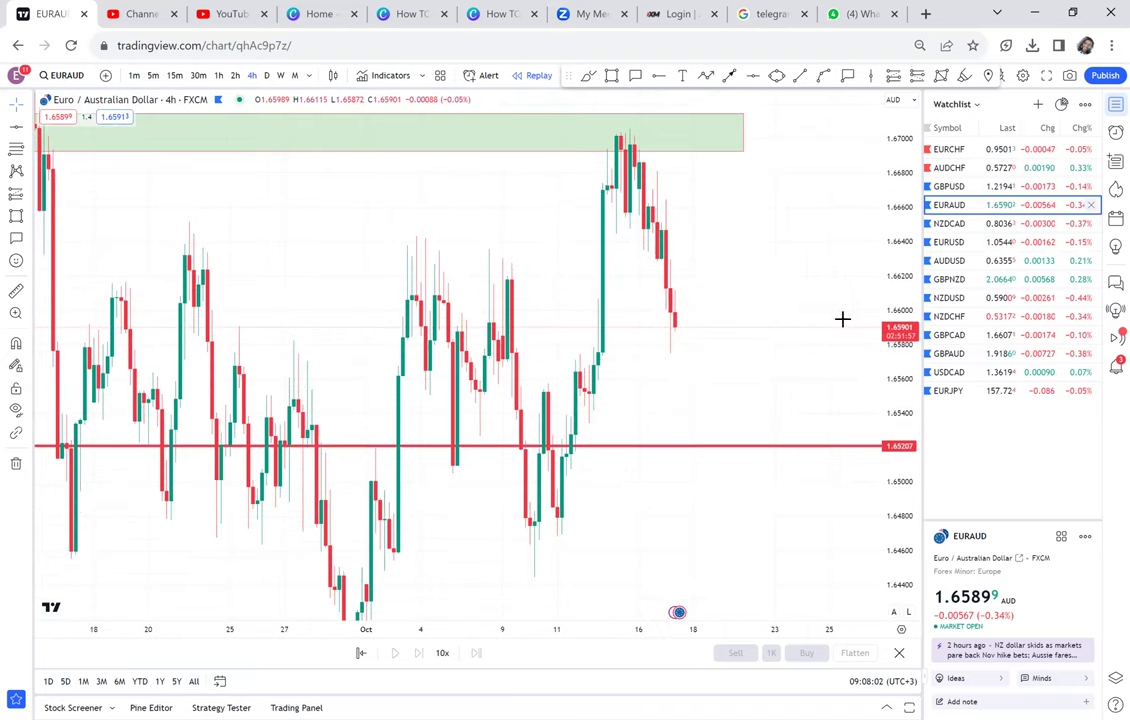
scroll(820, 285, up, 2)
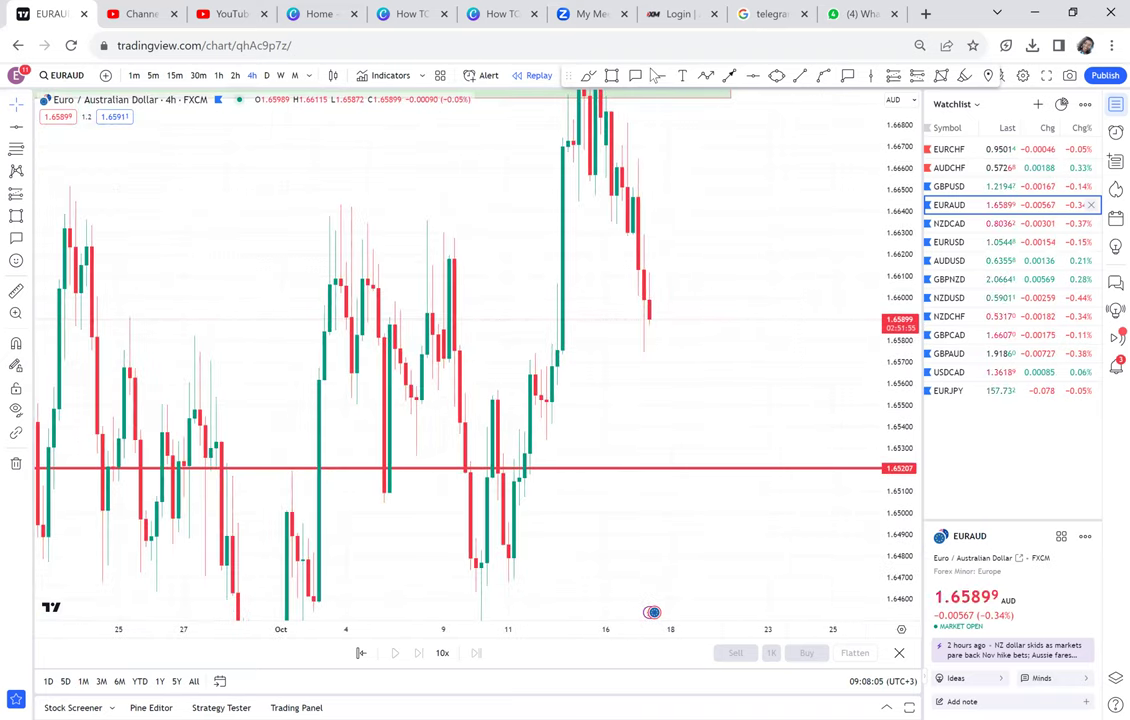
click(501, 197)
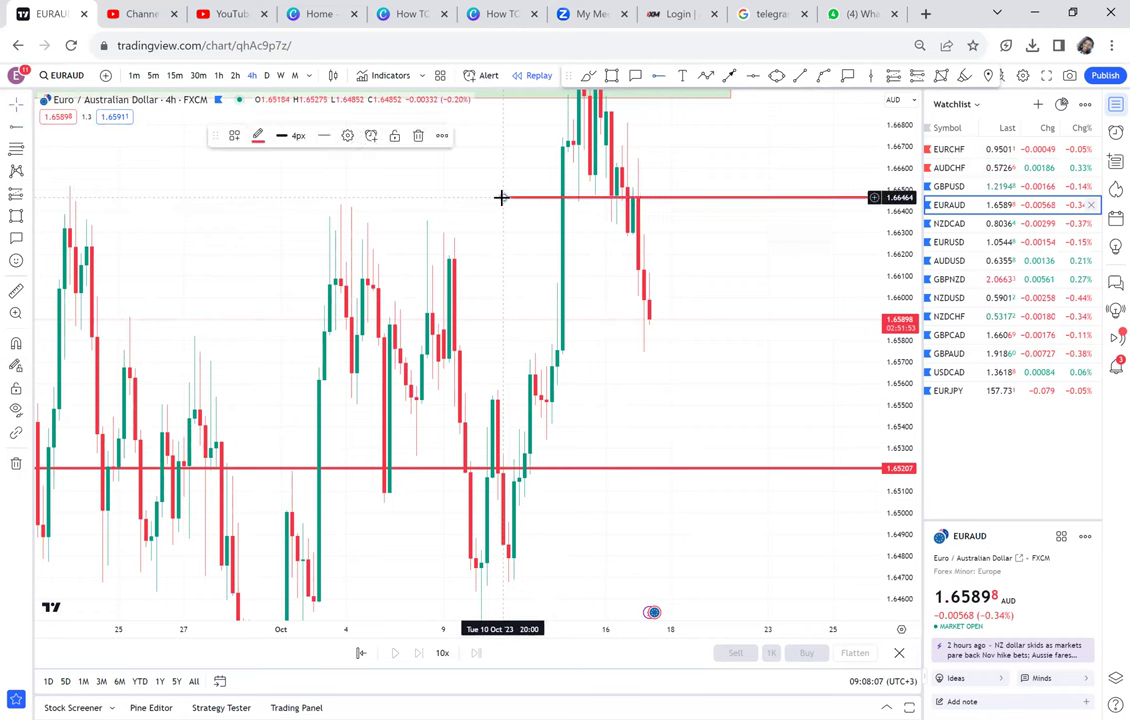
drag(503, 198, 508, 201)
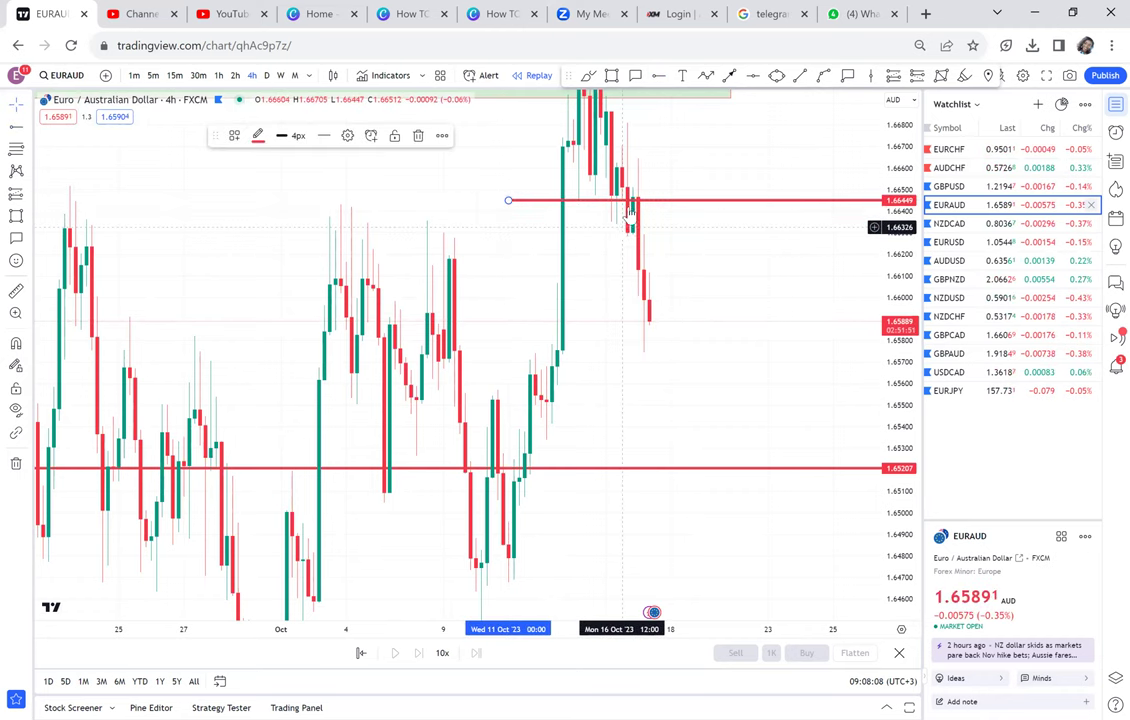
Measure the drop from 1.66314 on 16 October to 1.65765 on 19 October, and clear the measurement
click(20, 297)
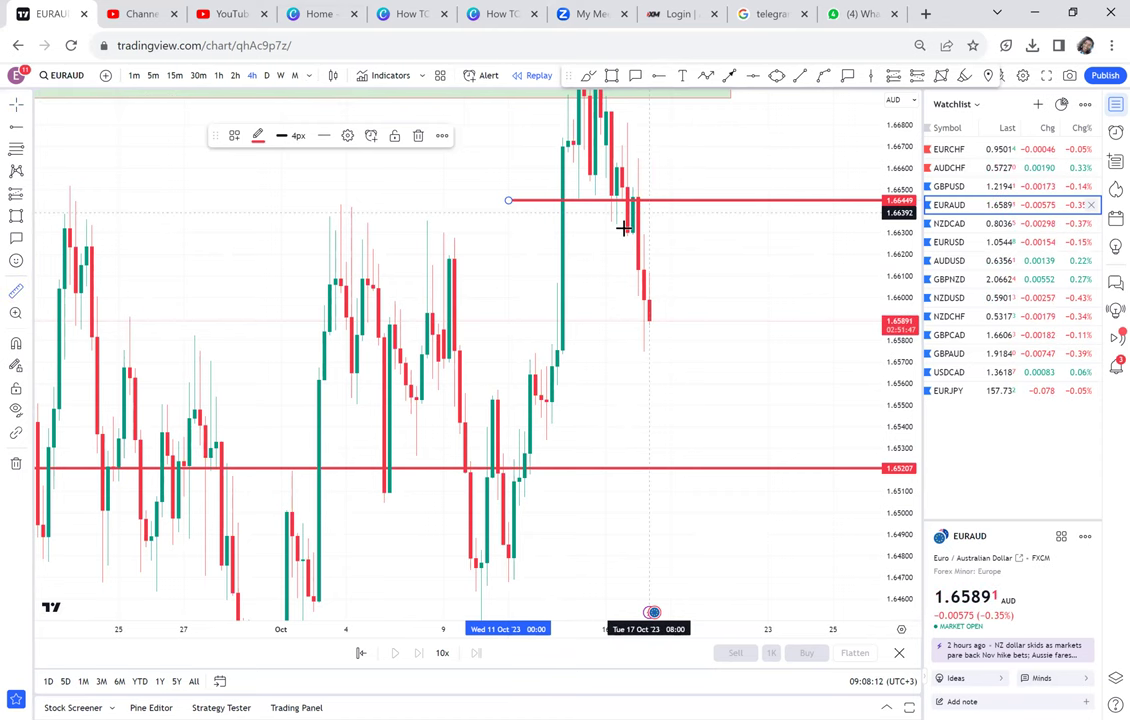
click(620, 230)
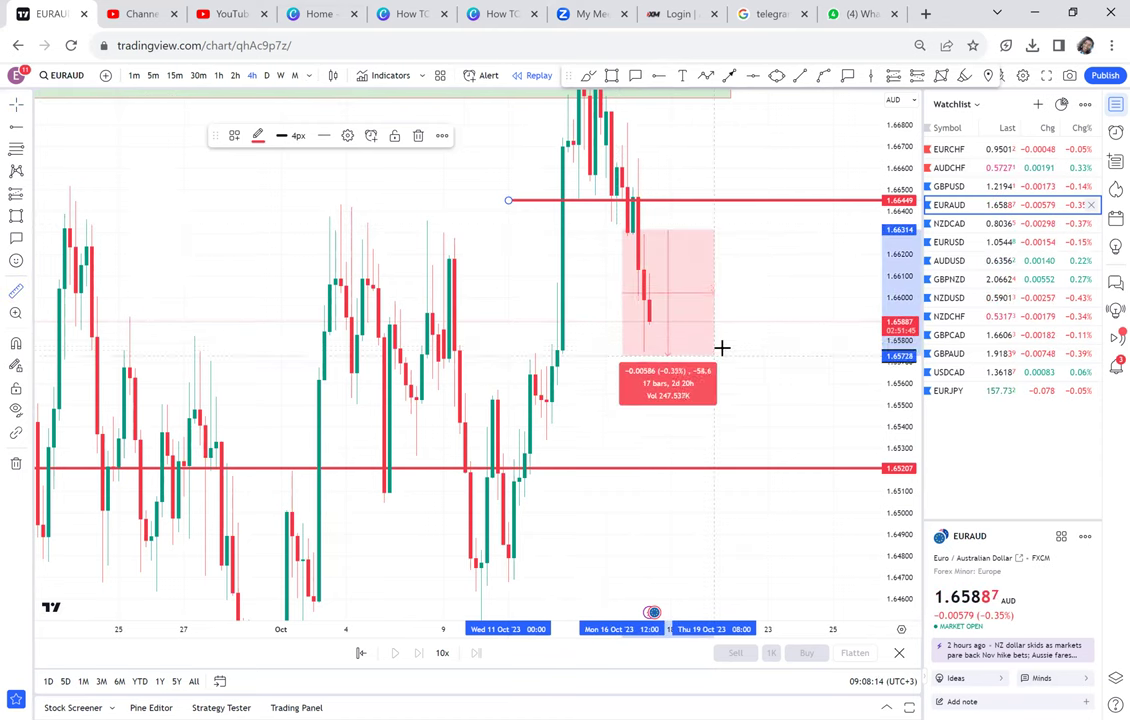
click(726, 350)
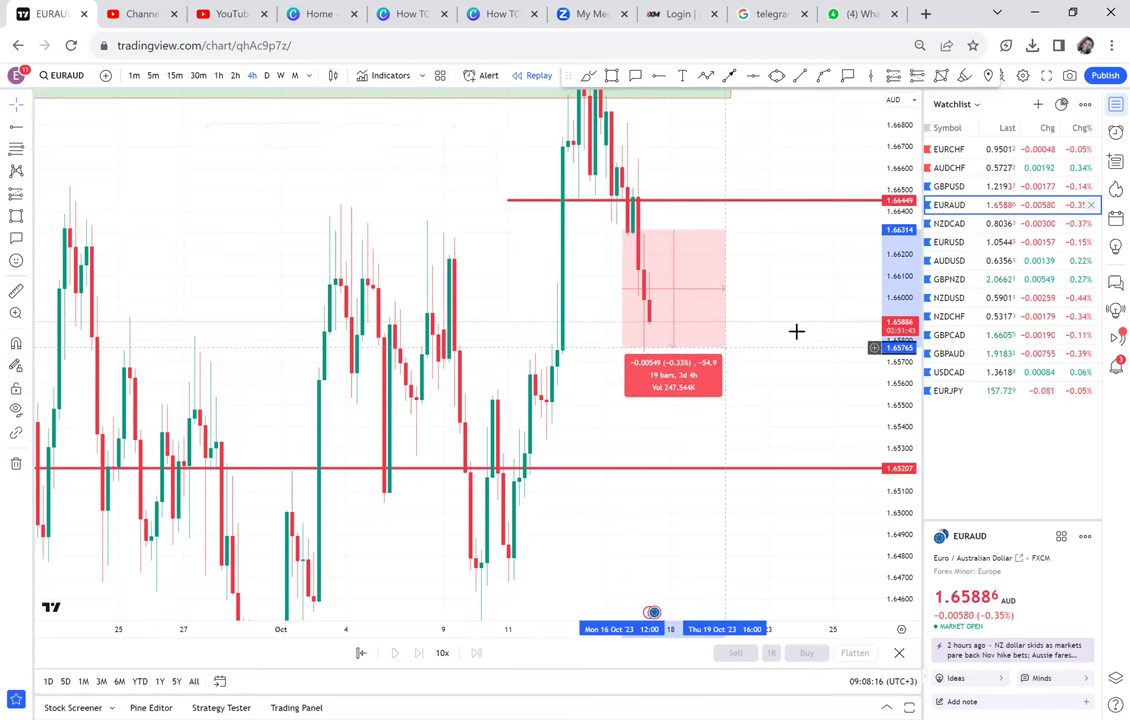
click(797, 328)
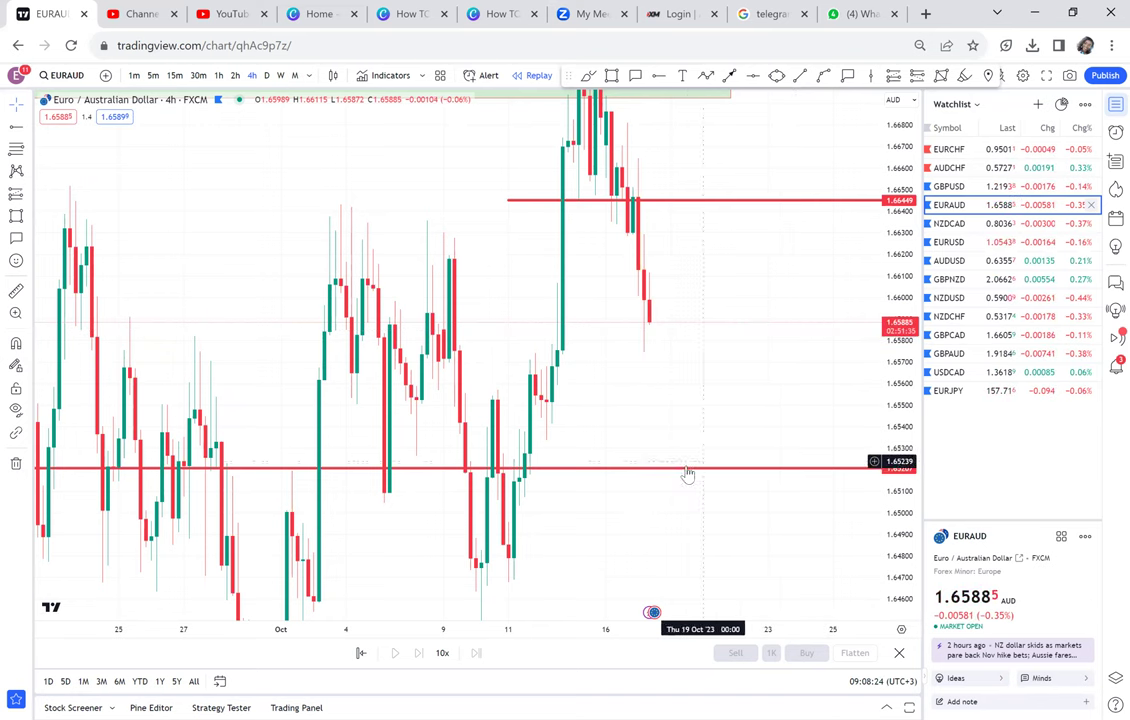
Draw a green support rectangle just above the 1.65207 line, starting on 11 October, between about 1.6551 and 1.6534
click(610, 75)
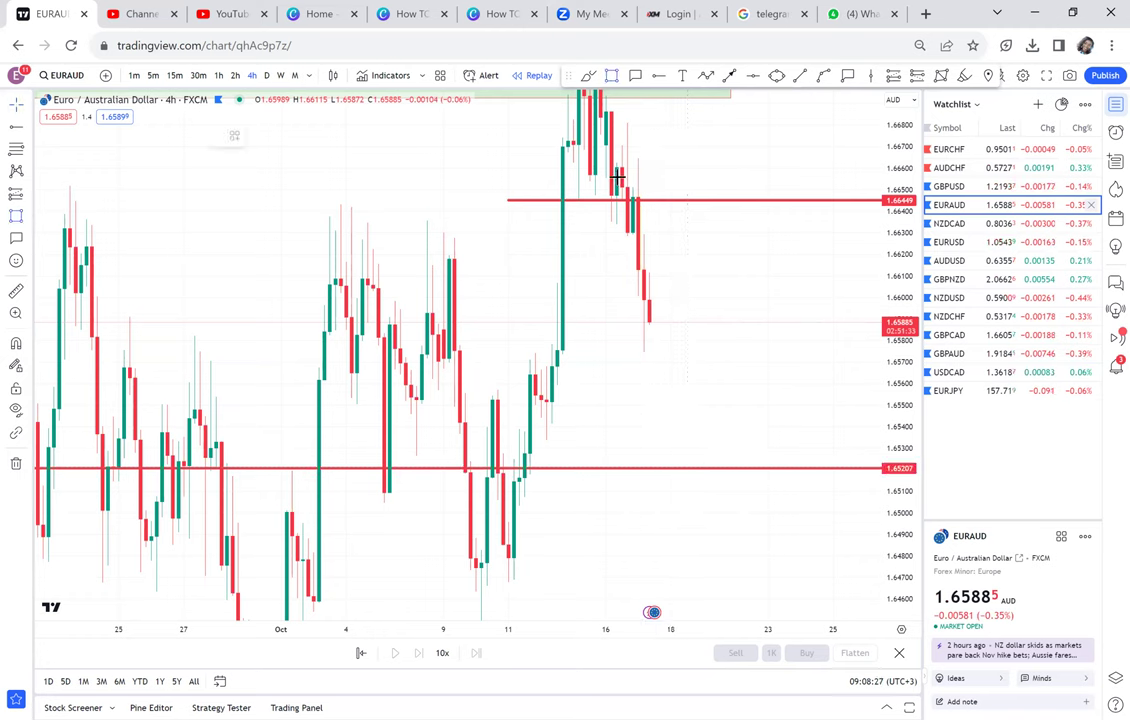
mouse_move(517, 402)
mouse_down()
mouse_move(852, 391)
mouse_move(859, 439)
mouse_up()
click(716, 375)
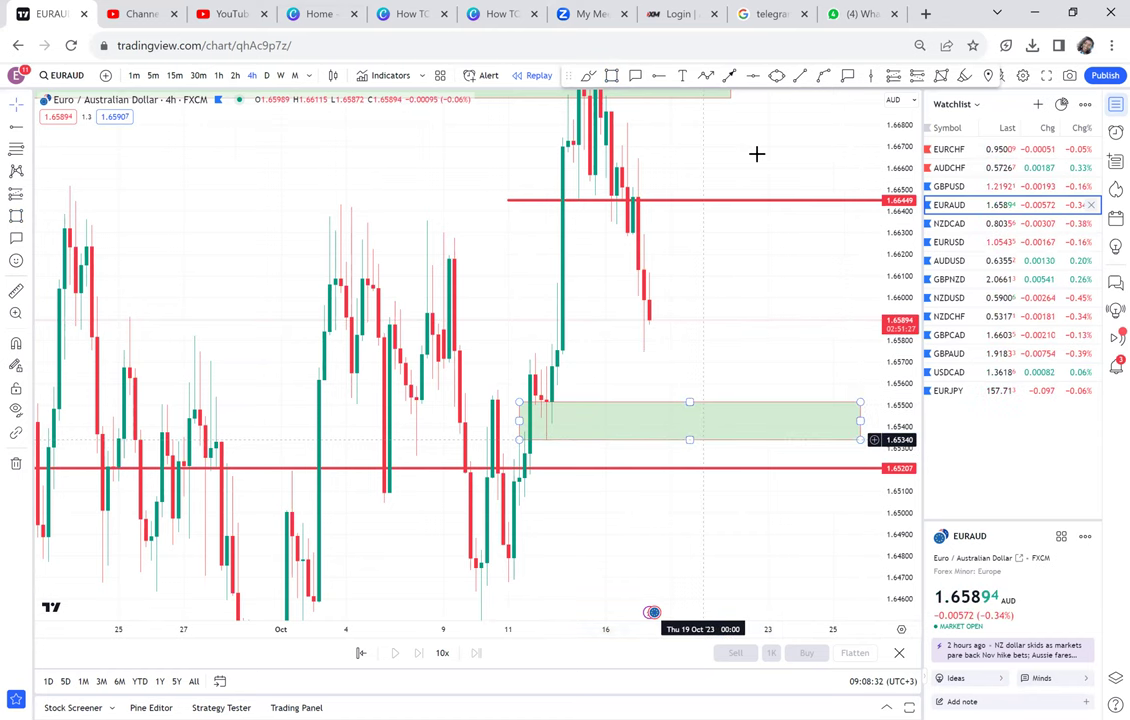